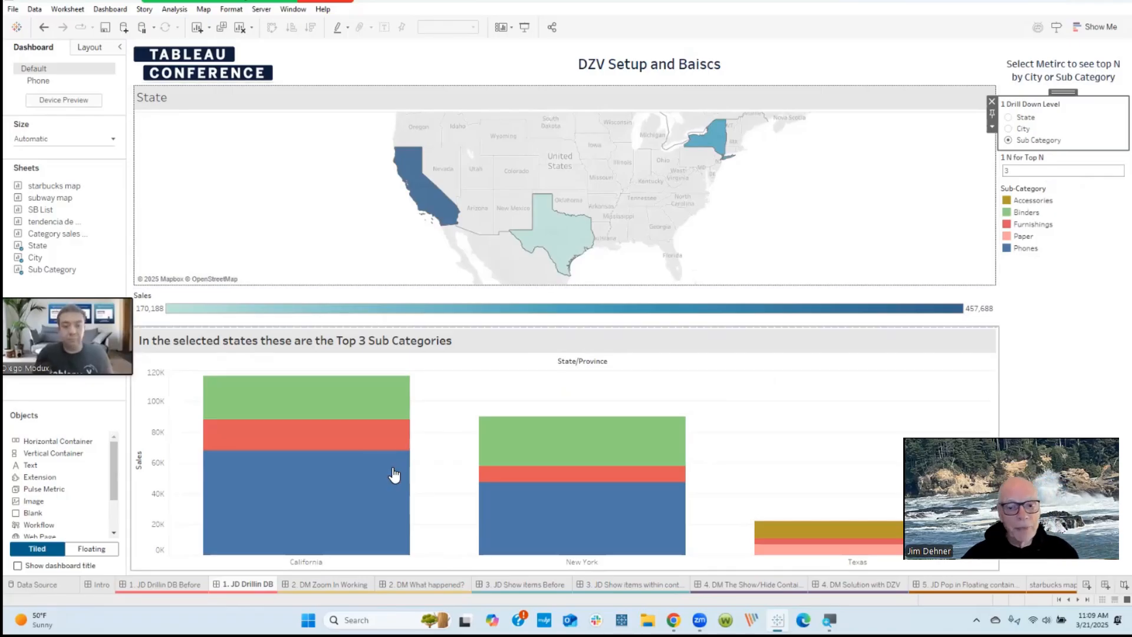
Step: Go to the Sub Category worksheet from the dashboard's bar chart and search its data fields for "1"
left_click(506, 383)
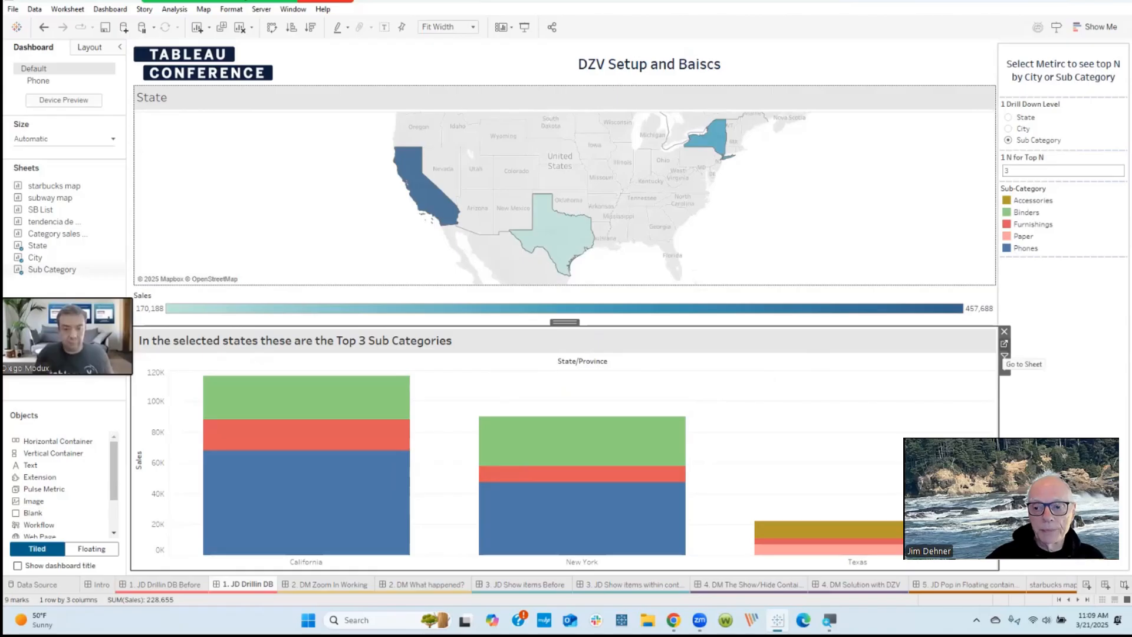
left_click(1004, 344)
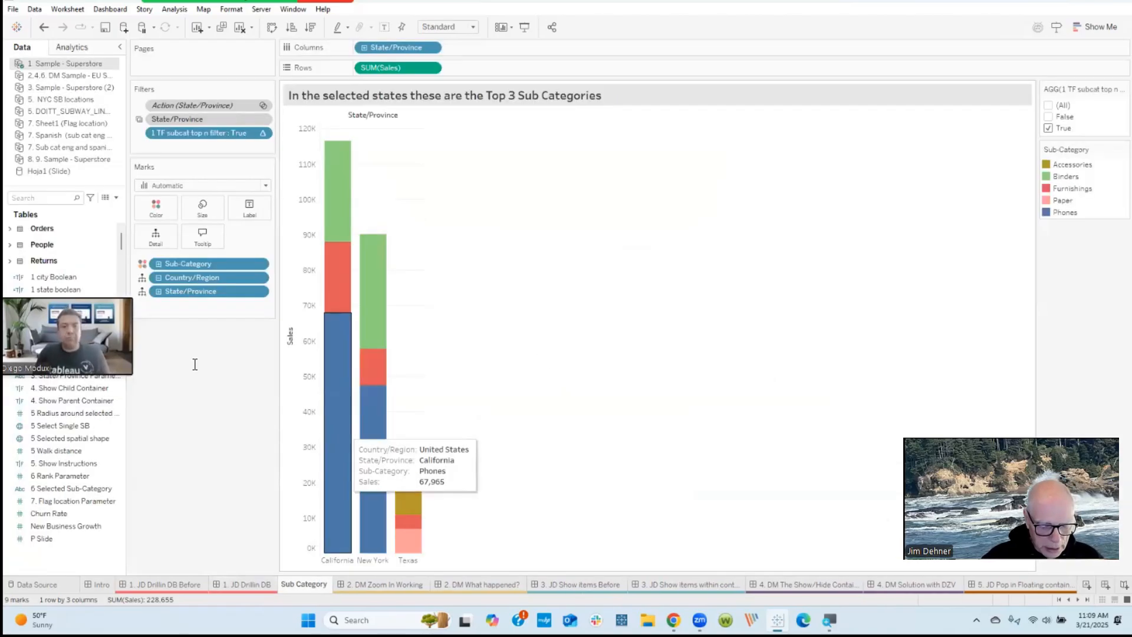
left_click(47, 197)
type("1")
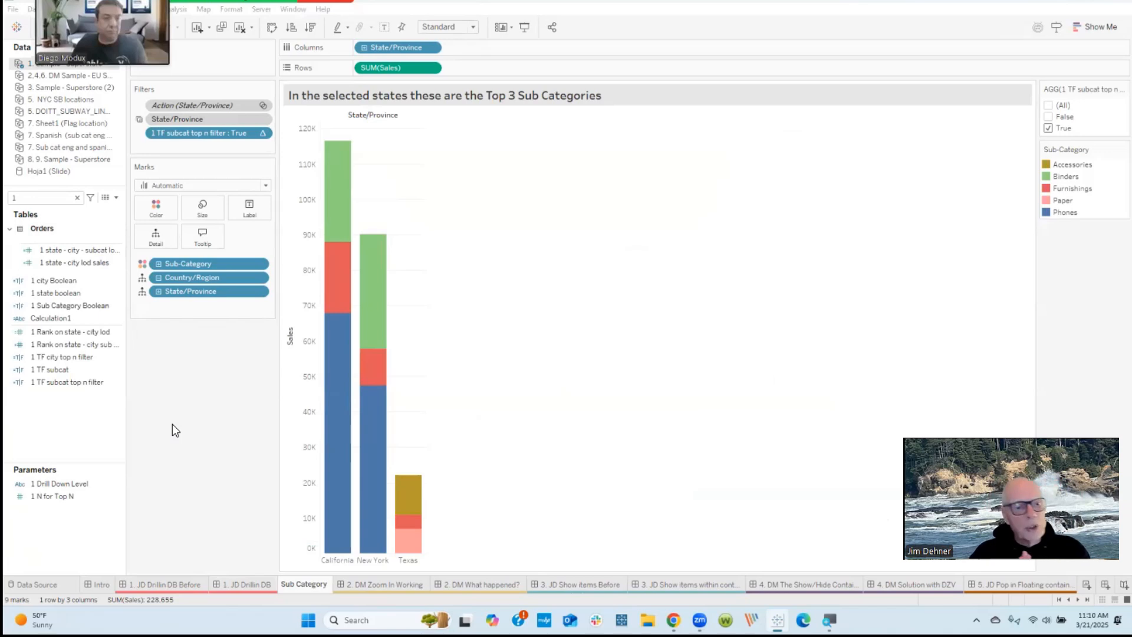
Step: Examine the allowable values of the 1 Drill Down Level parameter and close its settings
left_click(59, 483)
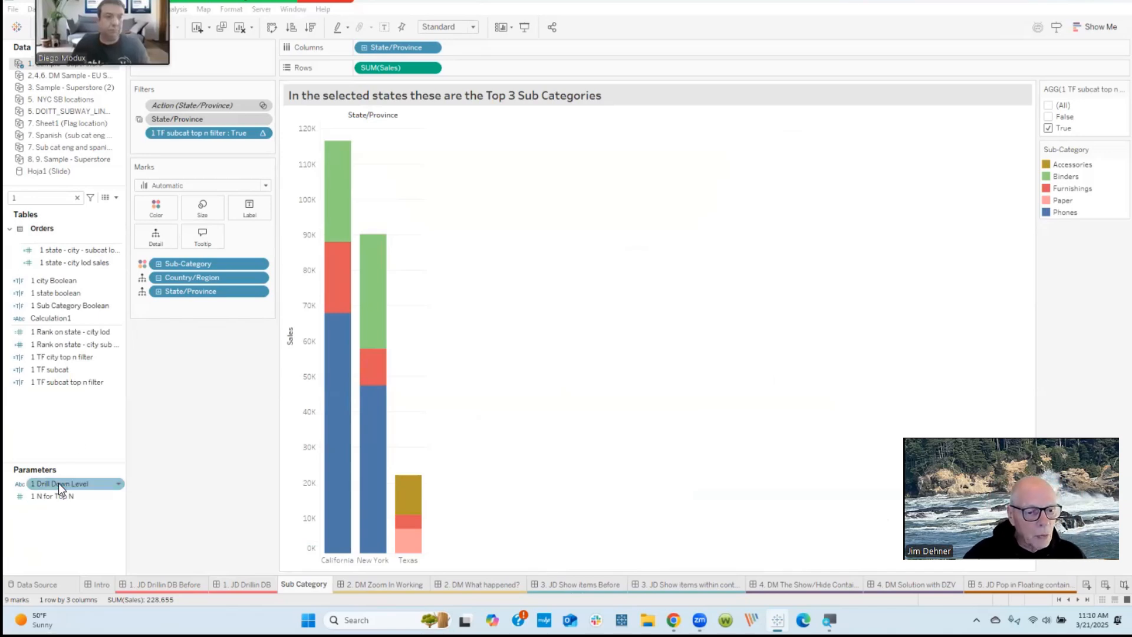
right_click(60, 482)
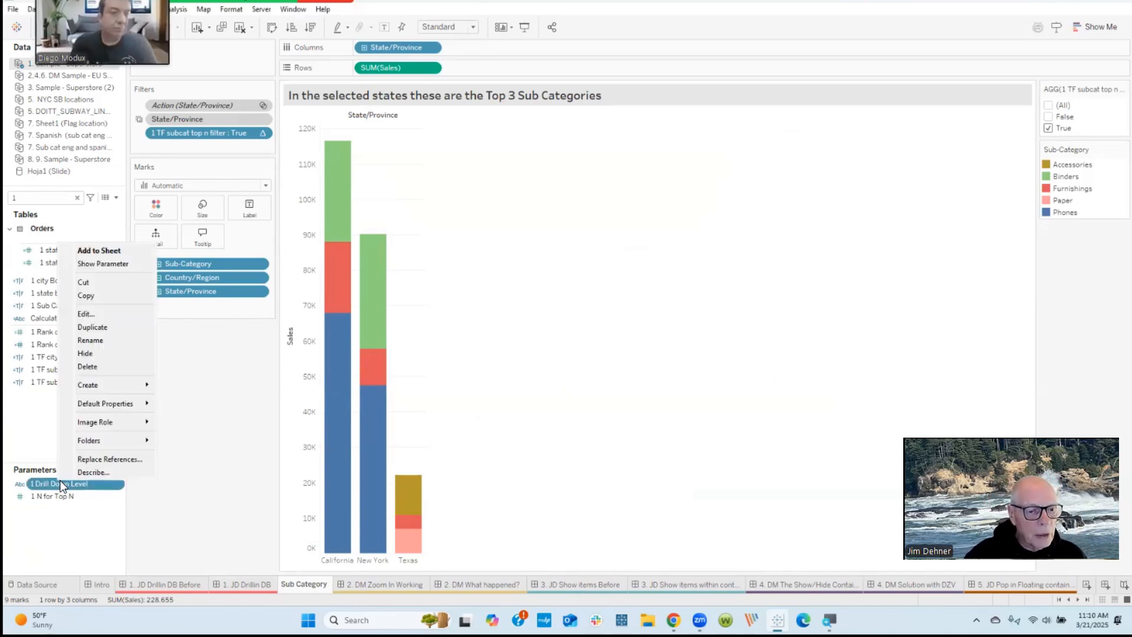
left_click(86, 314)
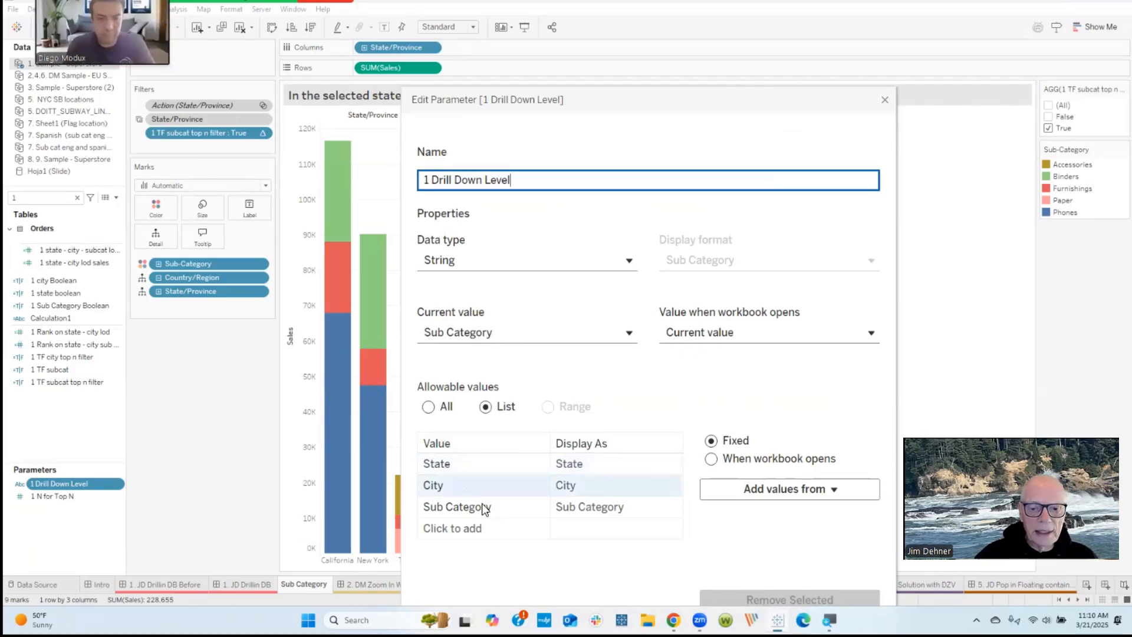
left_click(886, 101)
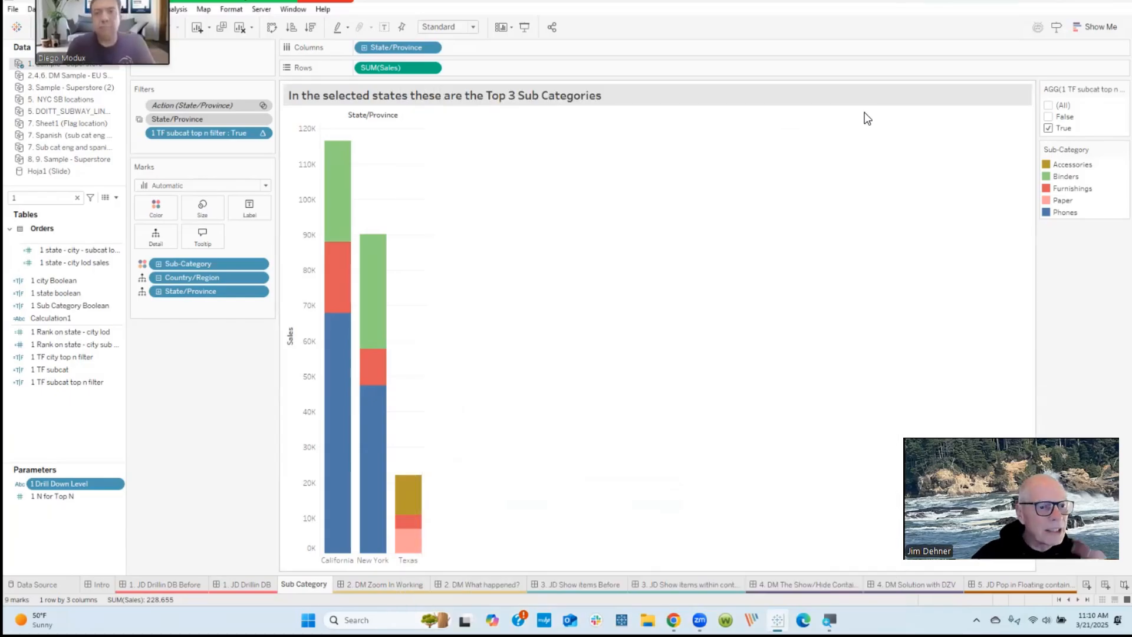
Step: Open the 1 city Boolean calculation for viewing and enlarge its formula text
left_click(58, 283)
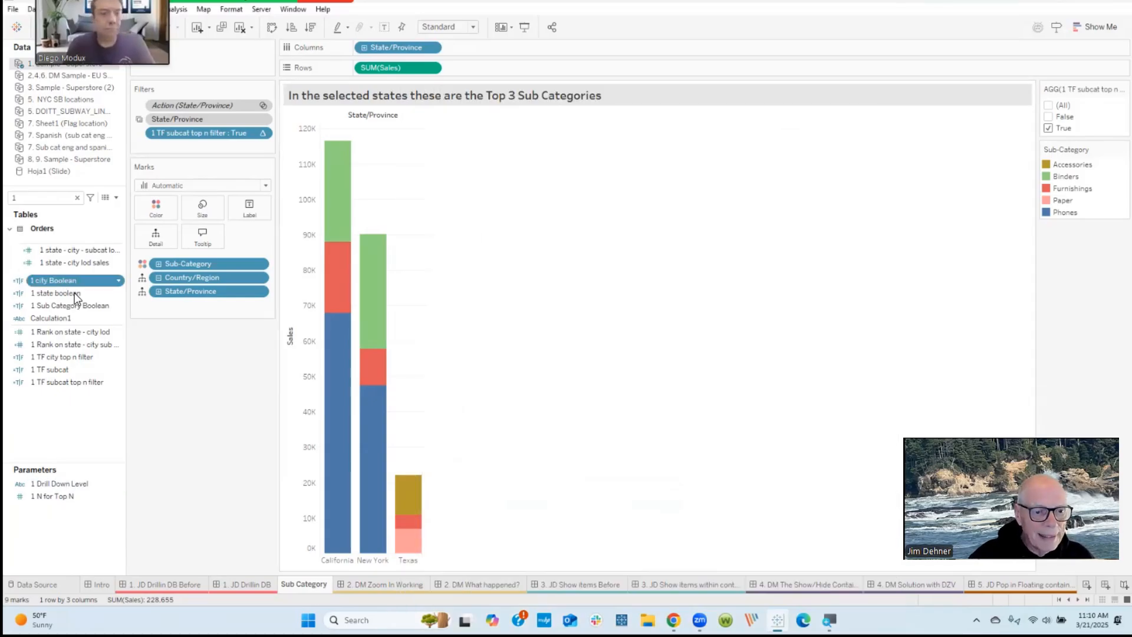
right_click(58, 284)
left_click(88, 355)
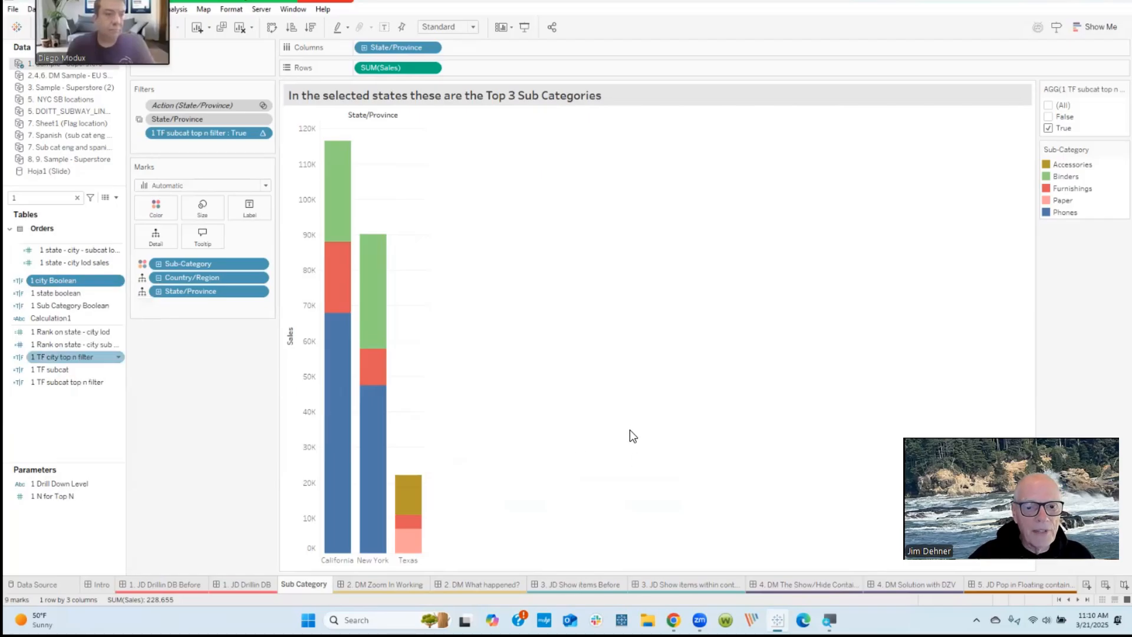
scroll(625, 393, "up", 10)
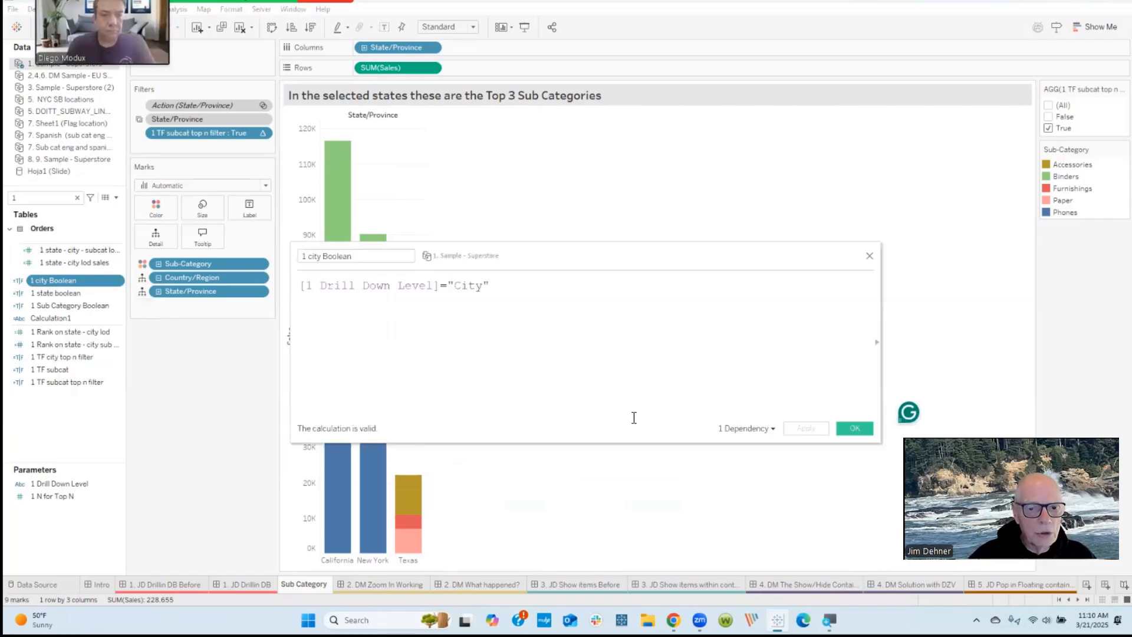
scroll(626, 394, "up", 2)
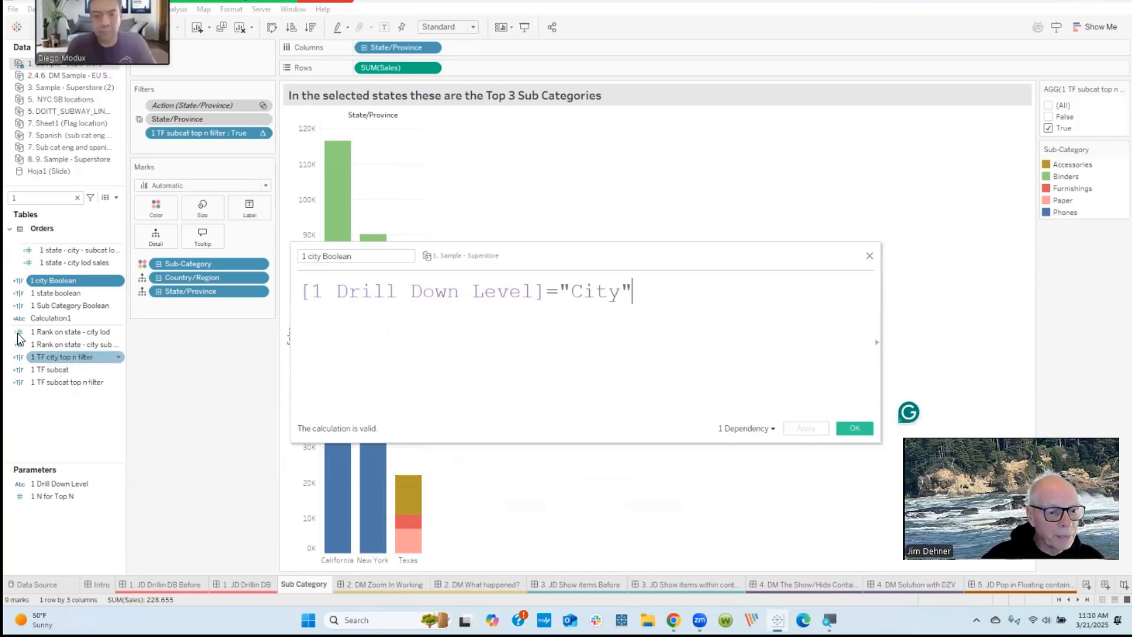
Step: Review the formulas of the 1 state boolean and 1 Sub Category Boolean calculations, and close the calculation editor
right_click(50, 294)
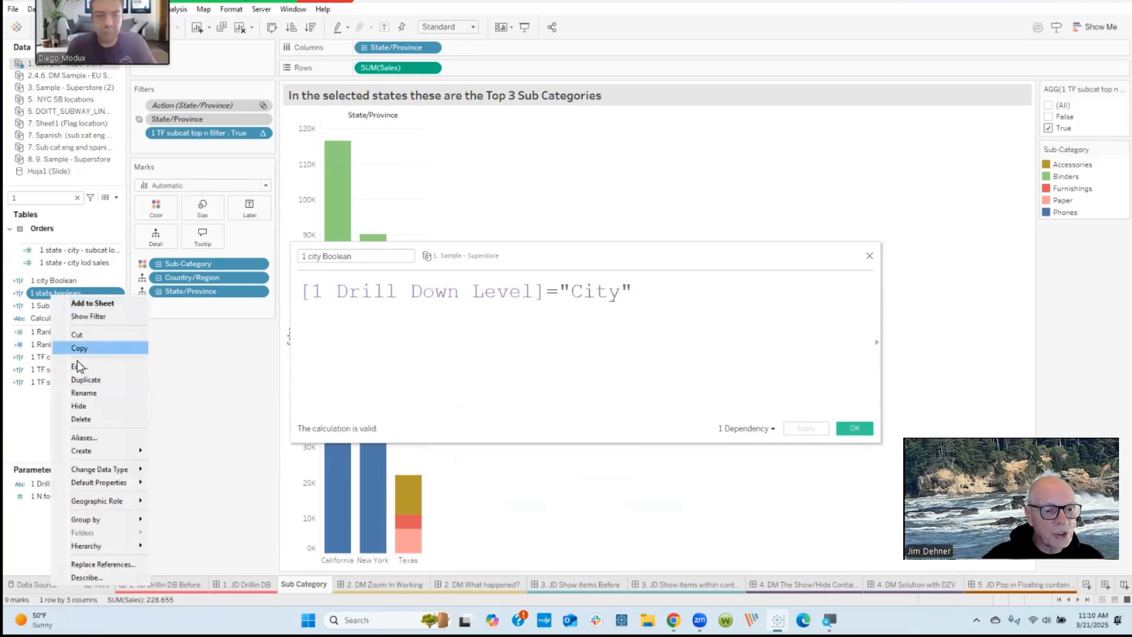
left_click(79, 367)
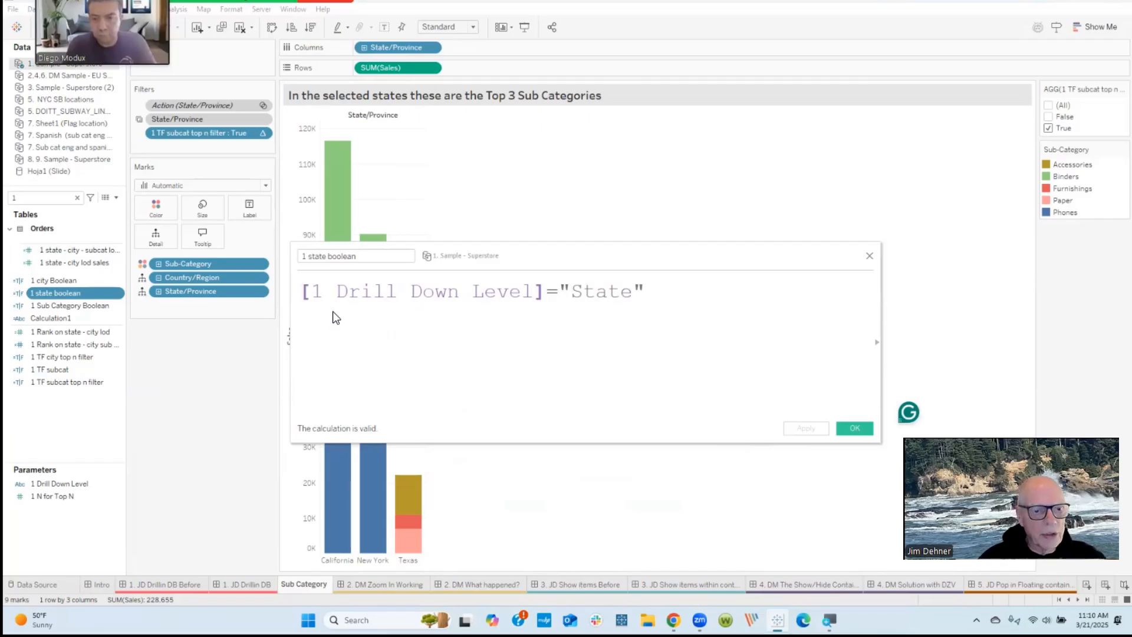
right_click(89, 306)
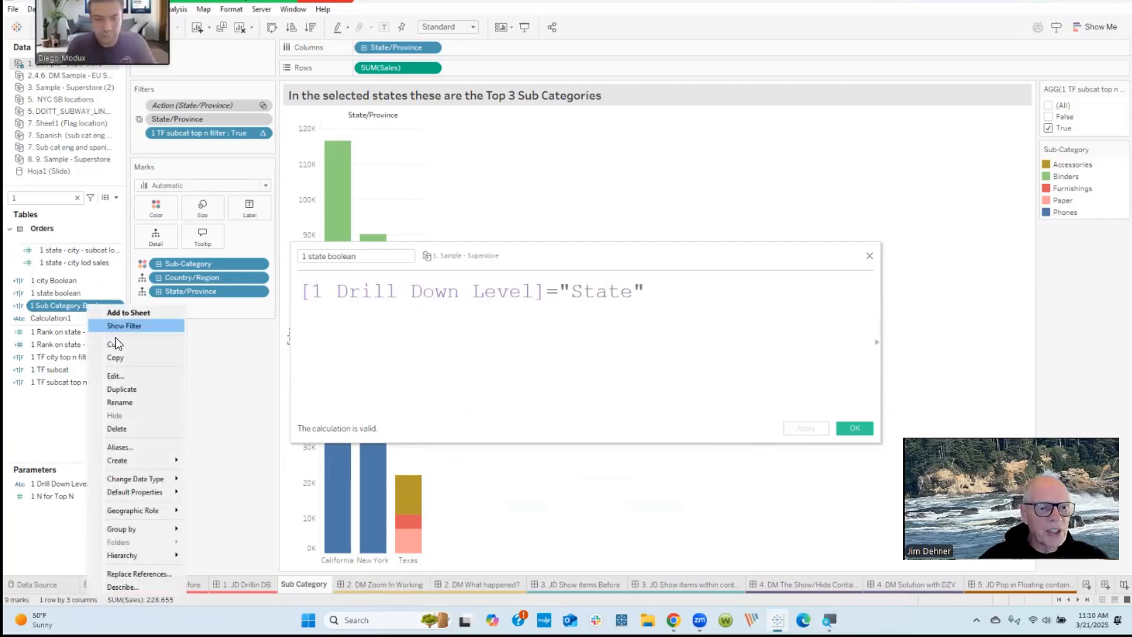
left_click(130, 379)
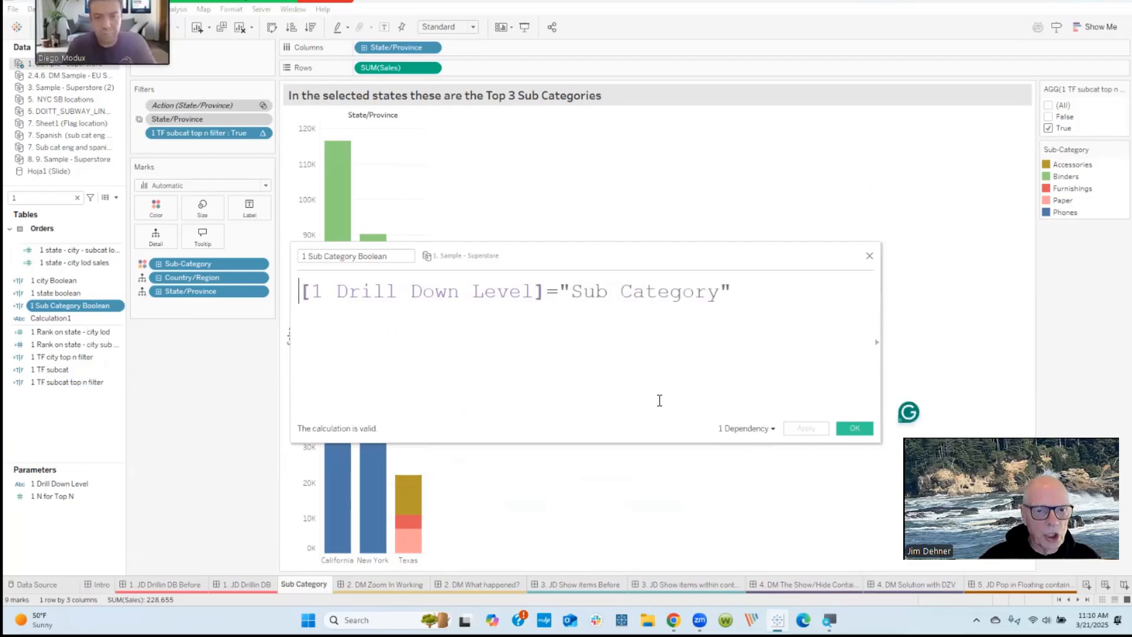
left_click(870, 257)
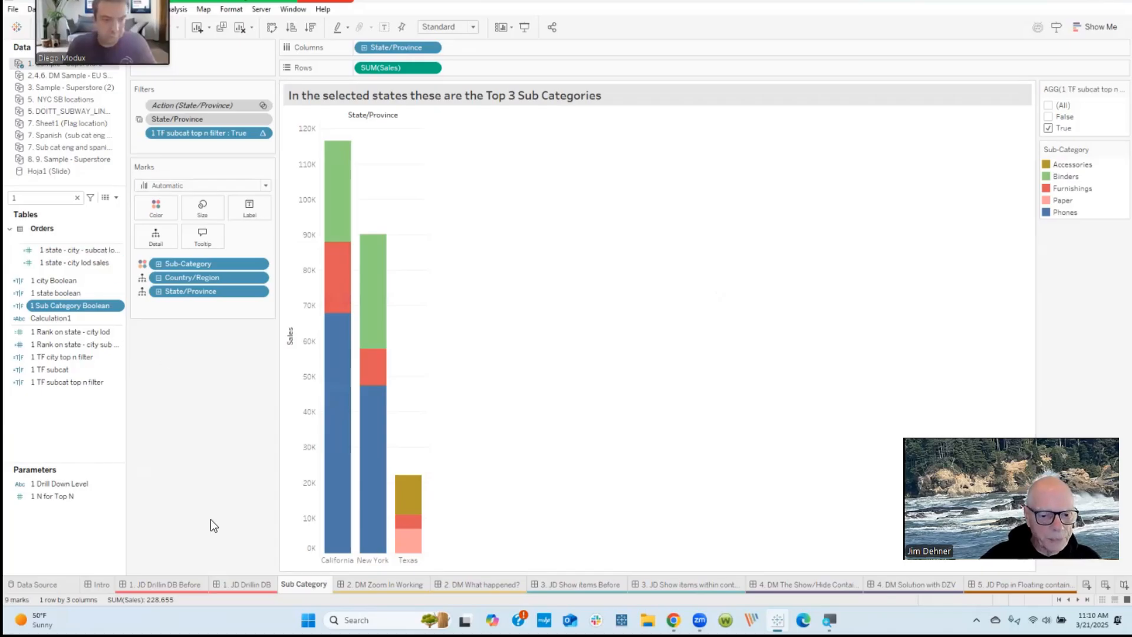
Step: Return to the 1. JD Drillin DB dashboard and examine which fields can control the Sub Category chart's visibility
left_click(246, 586)
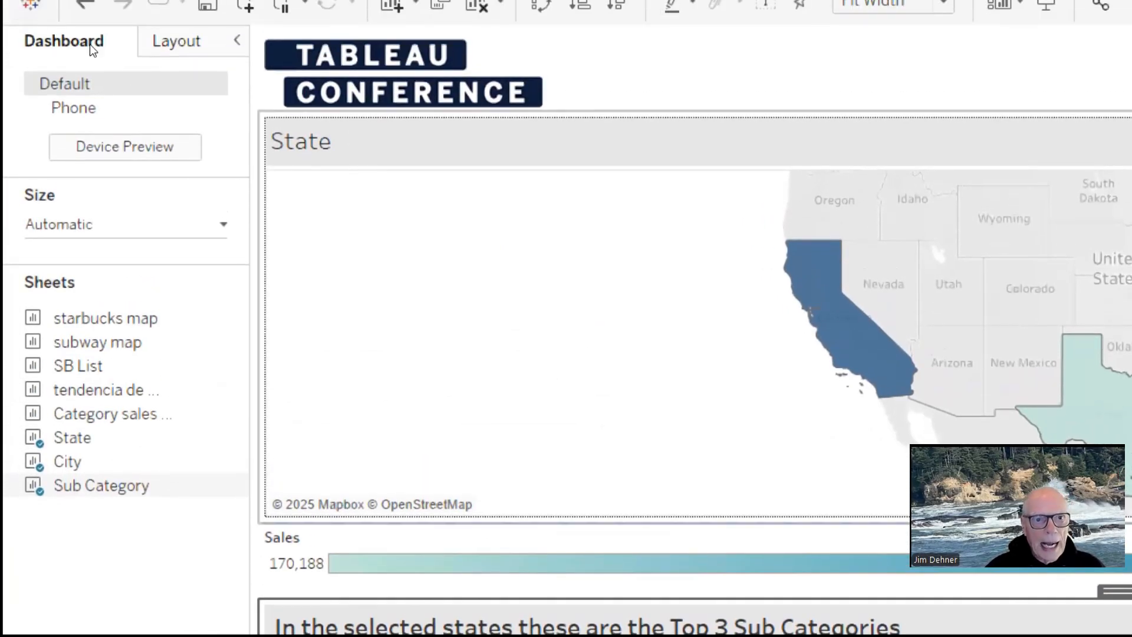
key("t")
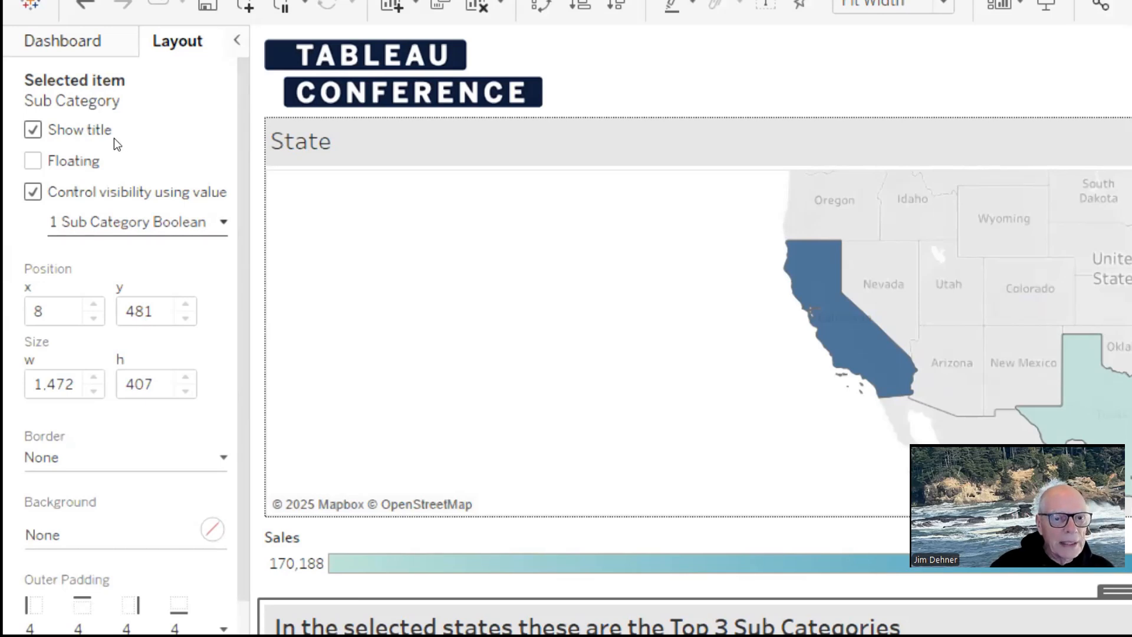
left_click(179, 221)
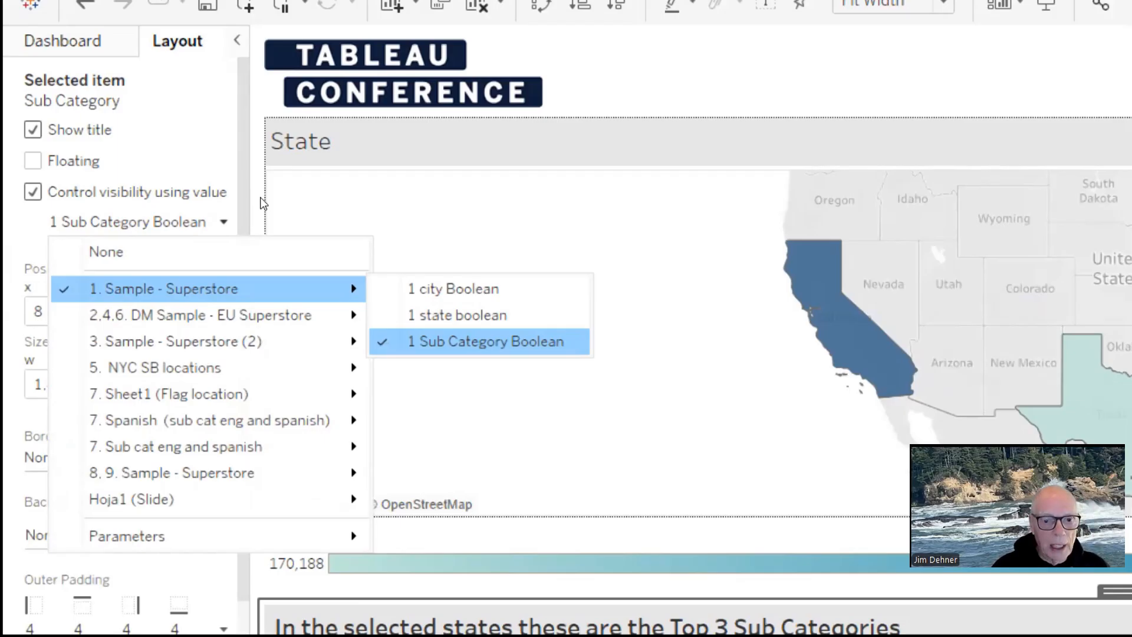
left_click(239, 128)
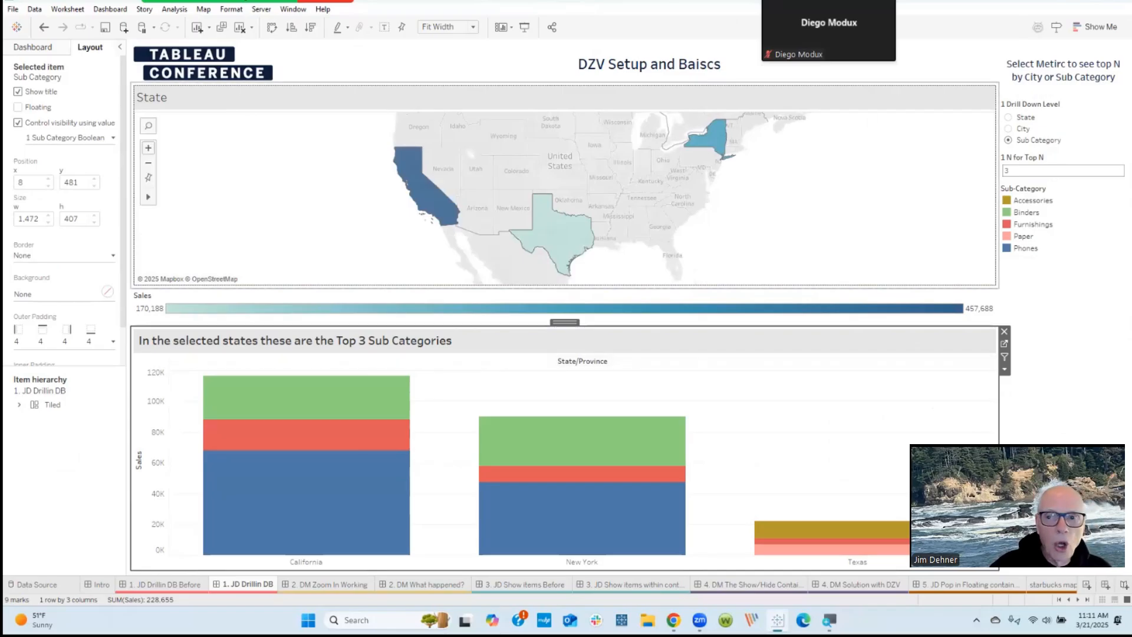
Step: Switch the drill down level to City to inspect the city chart's visibility setting, and switch back to Sub Category
left_click(1010, 128)
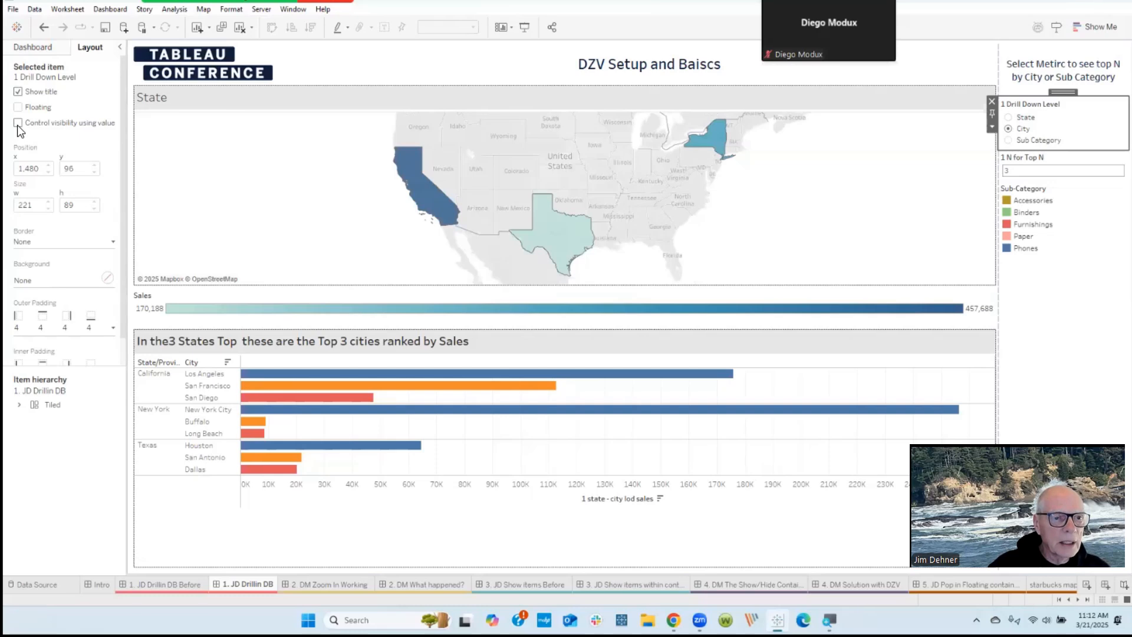
left_click(238, 345)
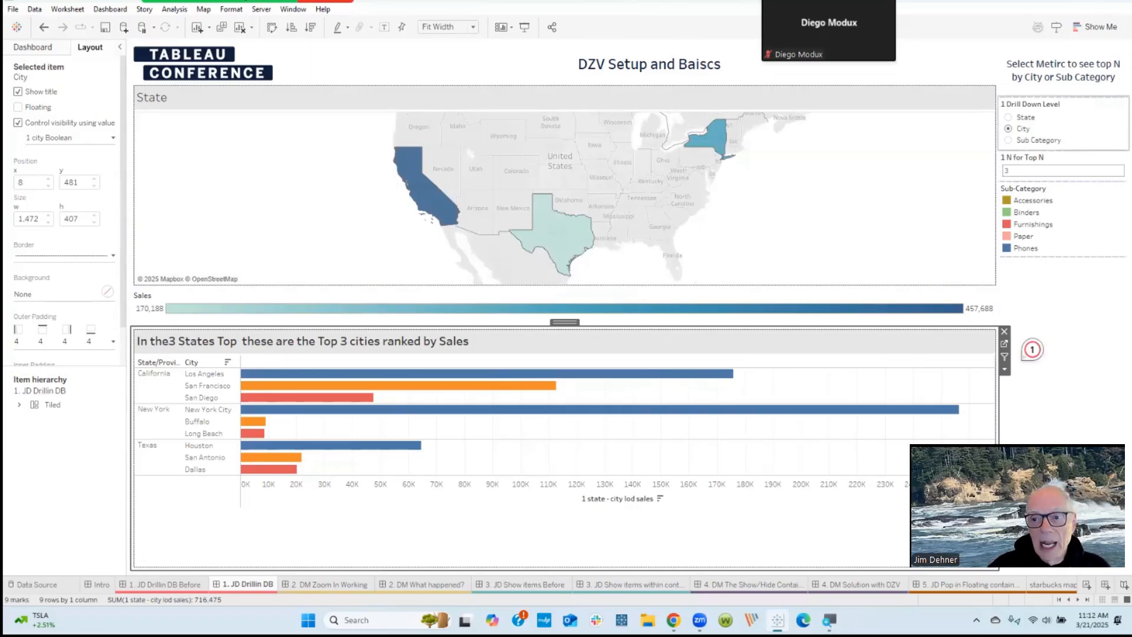
left_click(1008, 140)
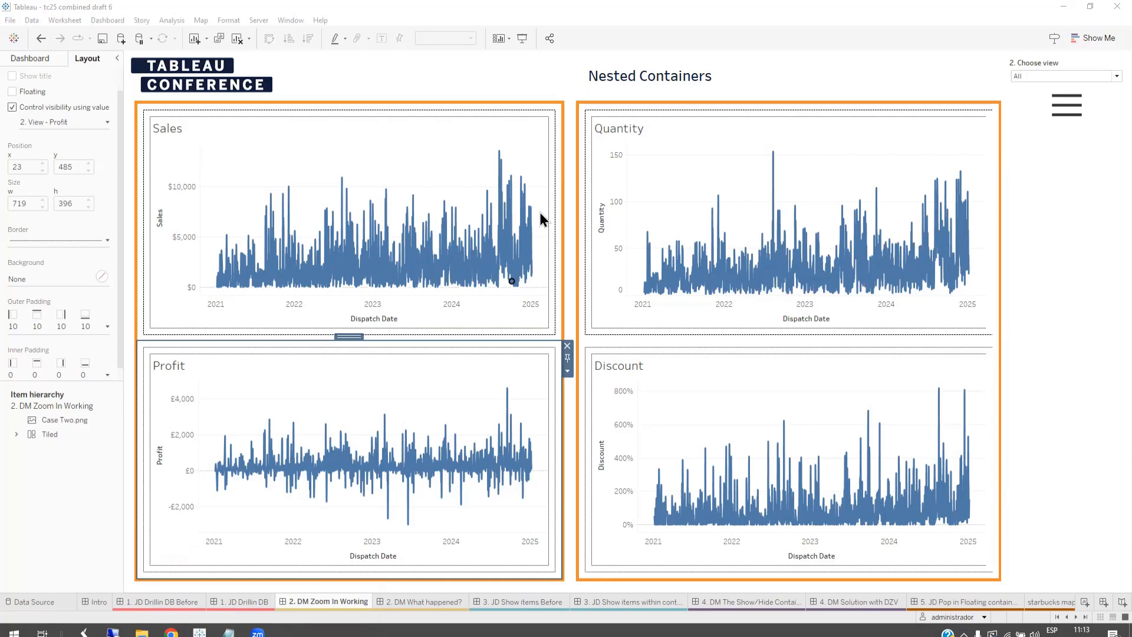
Step: Show the explanatory image of the parameter and view calculations on the 2. DM Zoom In Working dashboard, and hide it again
left_click(1056, 107)
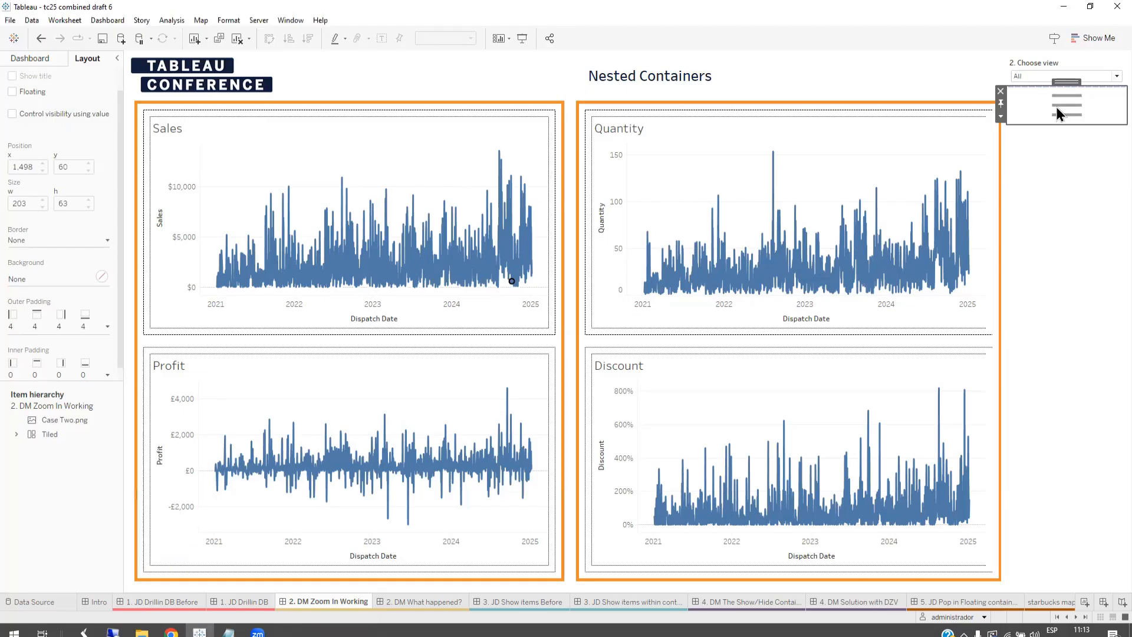
left_click(1056, 107, "alt")
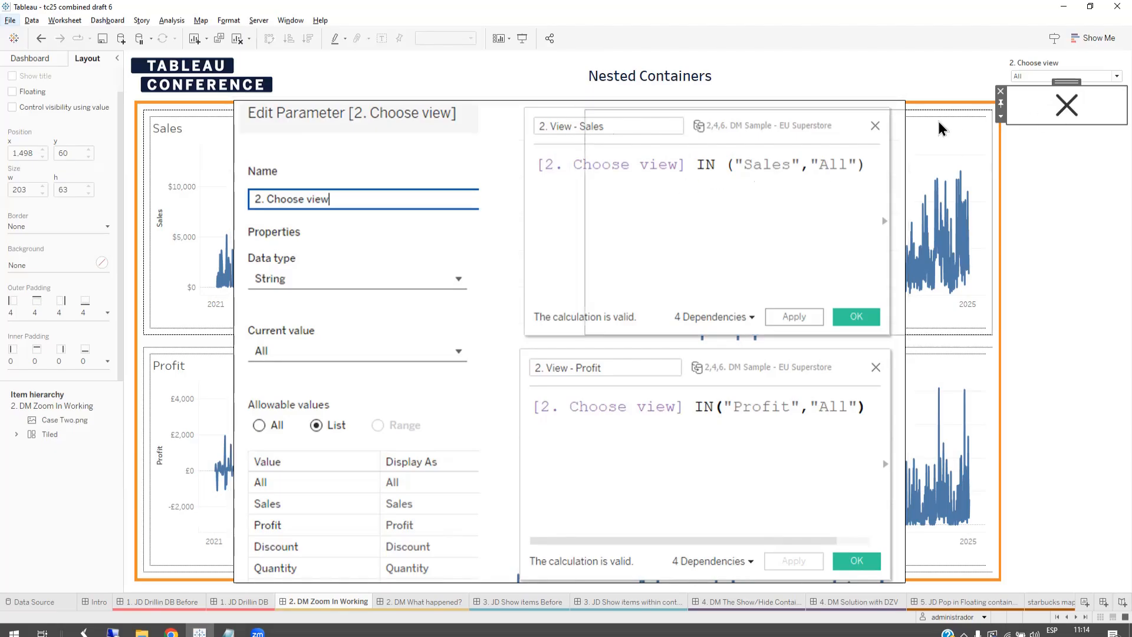
left_click(1066, 111)
Step: Inspect the visibility control values of the containers holding the Sales and Profit charts, magnifying the screen to 200%
left_click(318, 130)
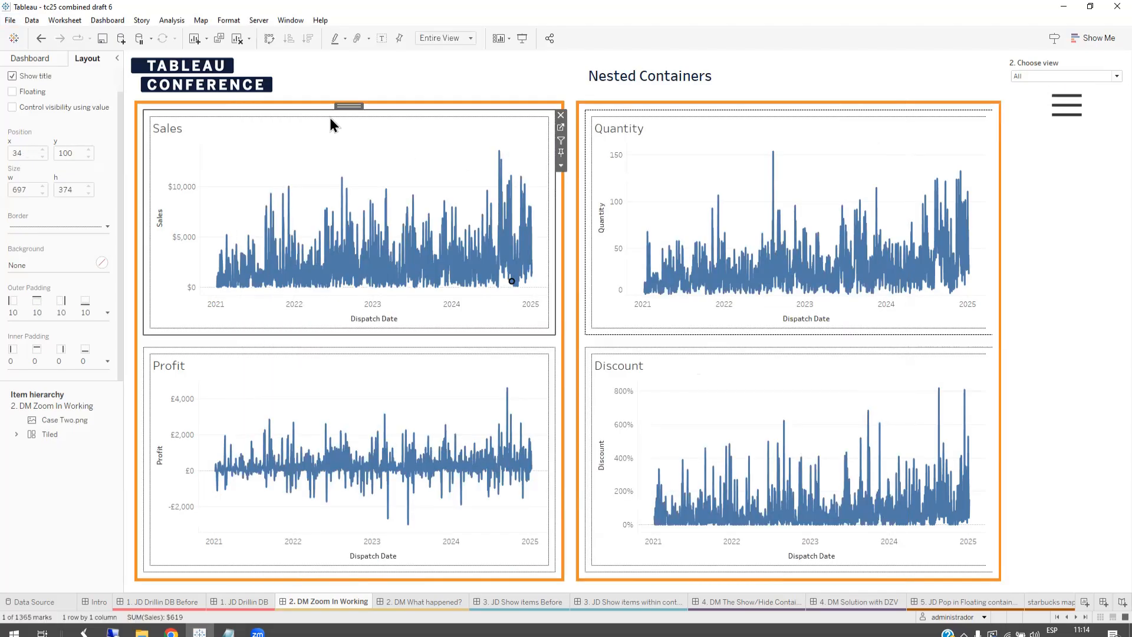
double_click(351, 108)
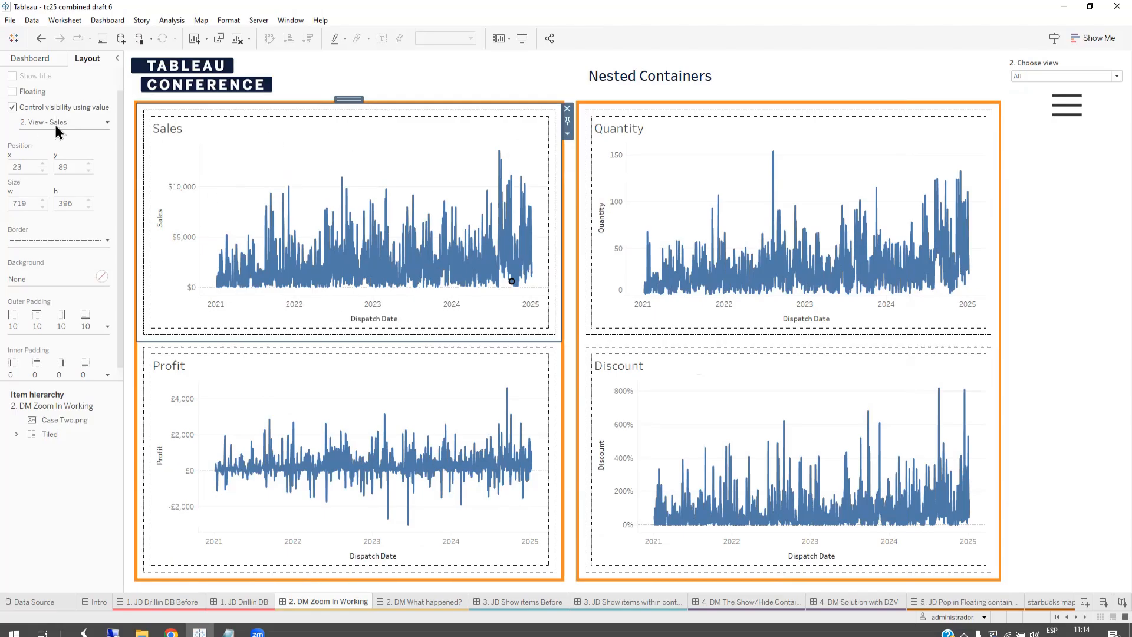
key("super+plus")
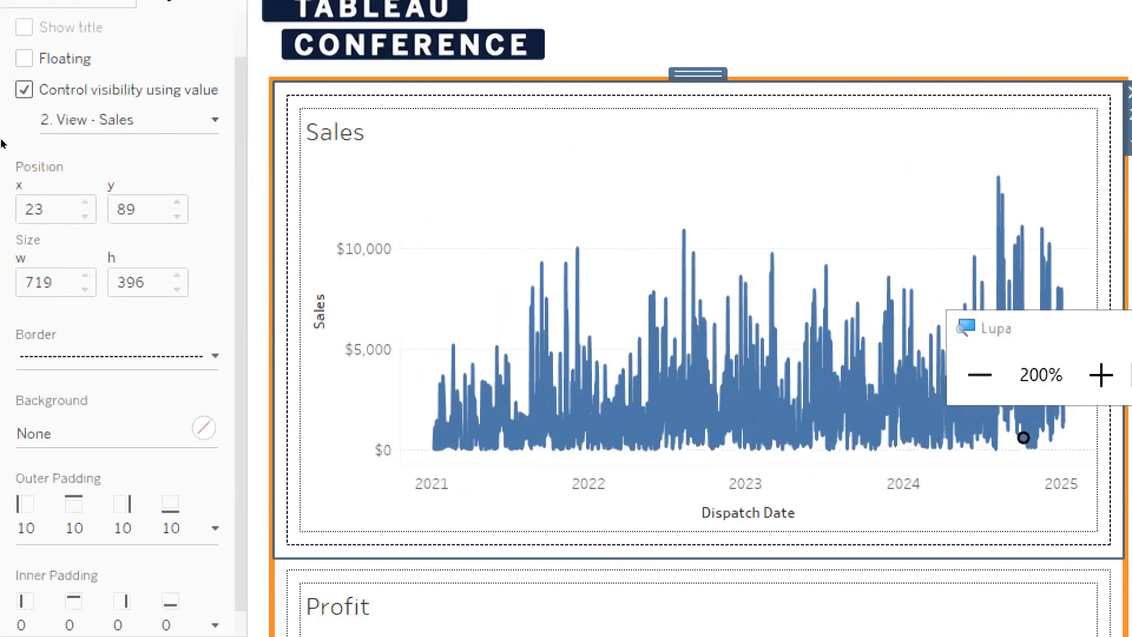
left_click(381, 601)
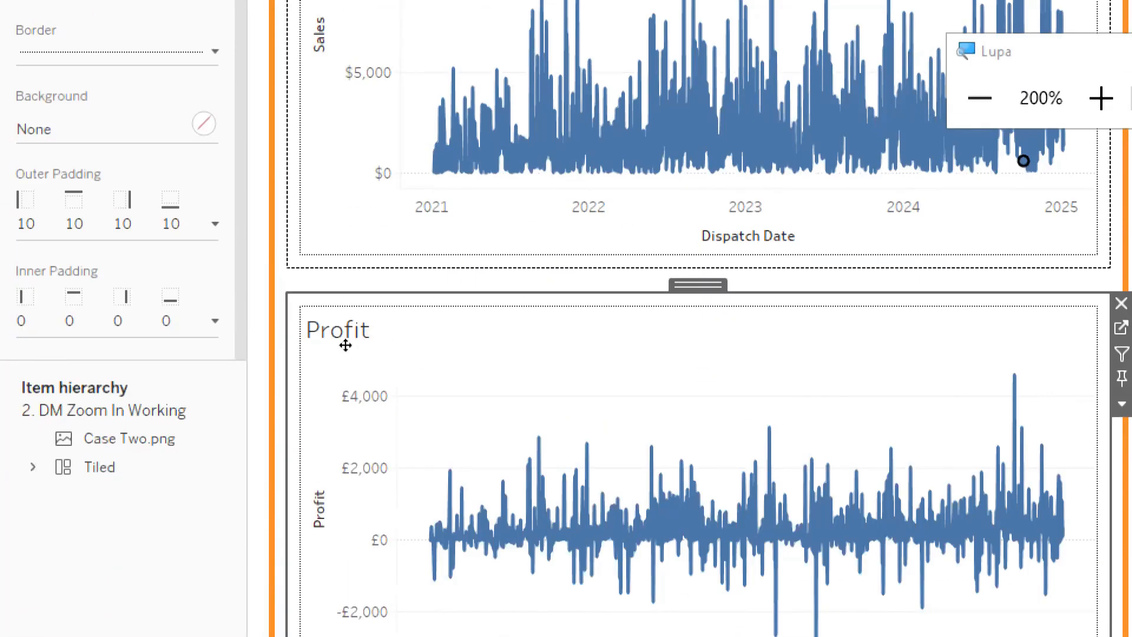
key("Escape")
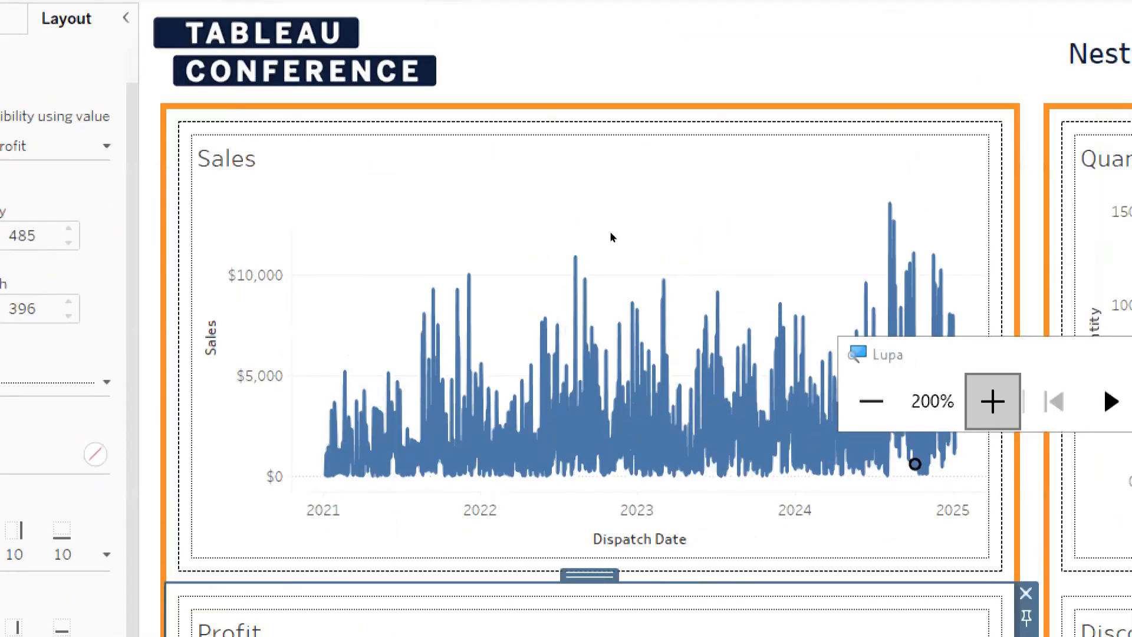
left_click(1092, 353)
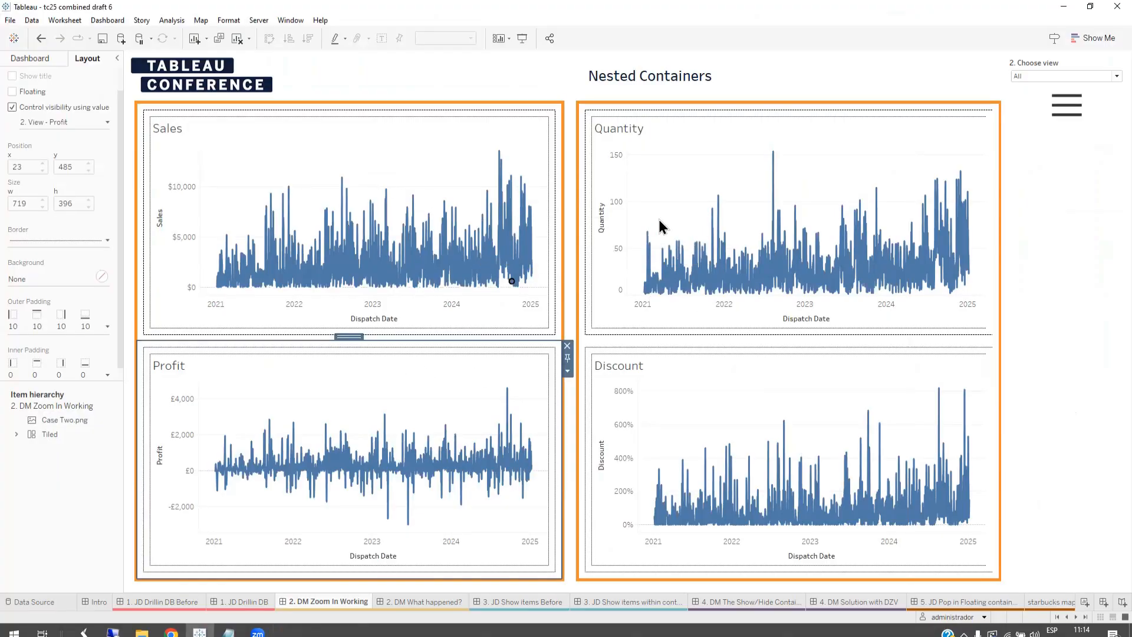
Step: Inspect the visibility control of the Quantity chart's container and select the outer container holding Quantity and Discount
left_click(677, 131)
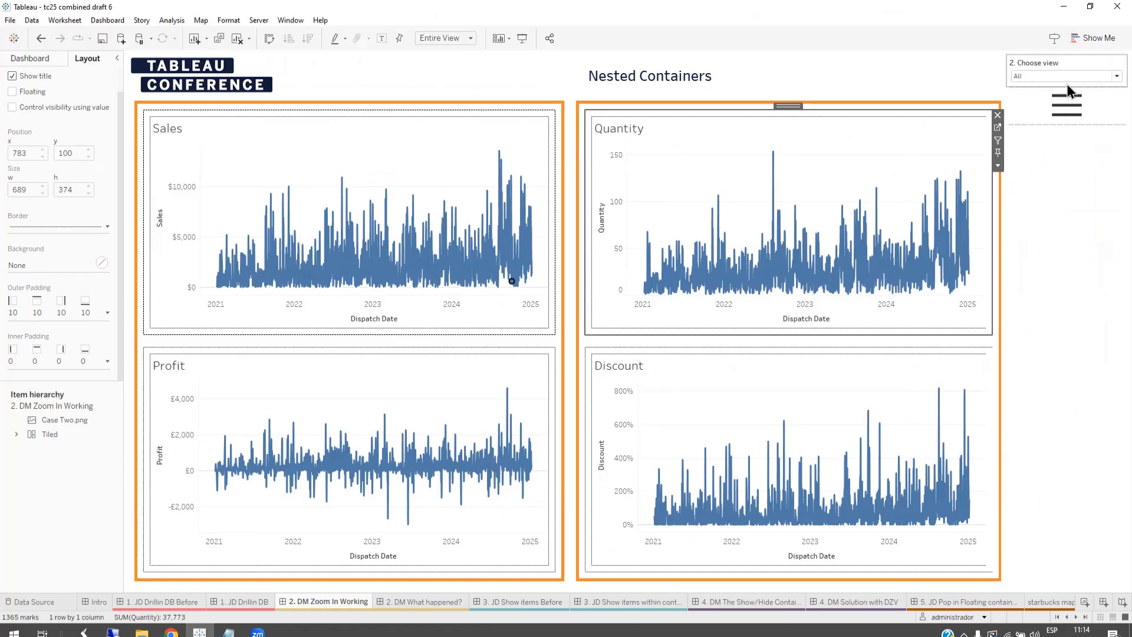
mouse_move(770, 151)
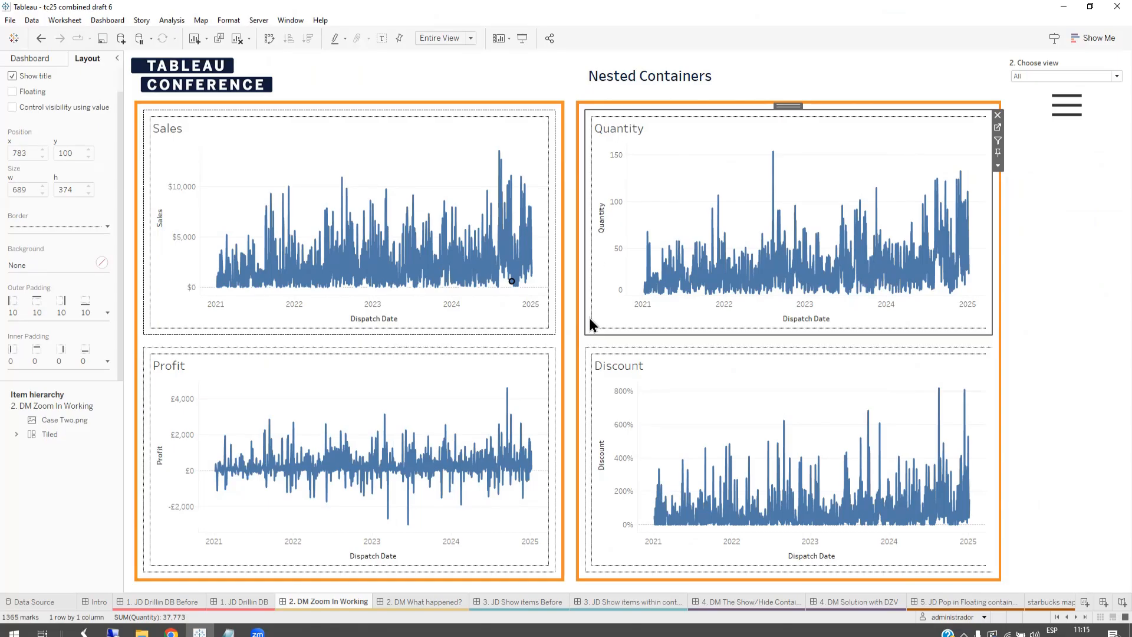
left_click(791, 109)
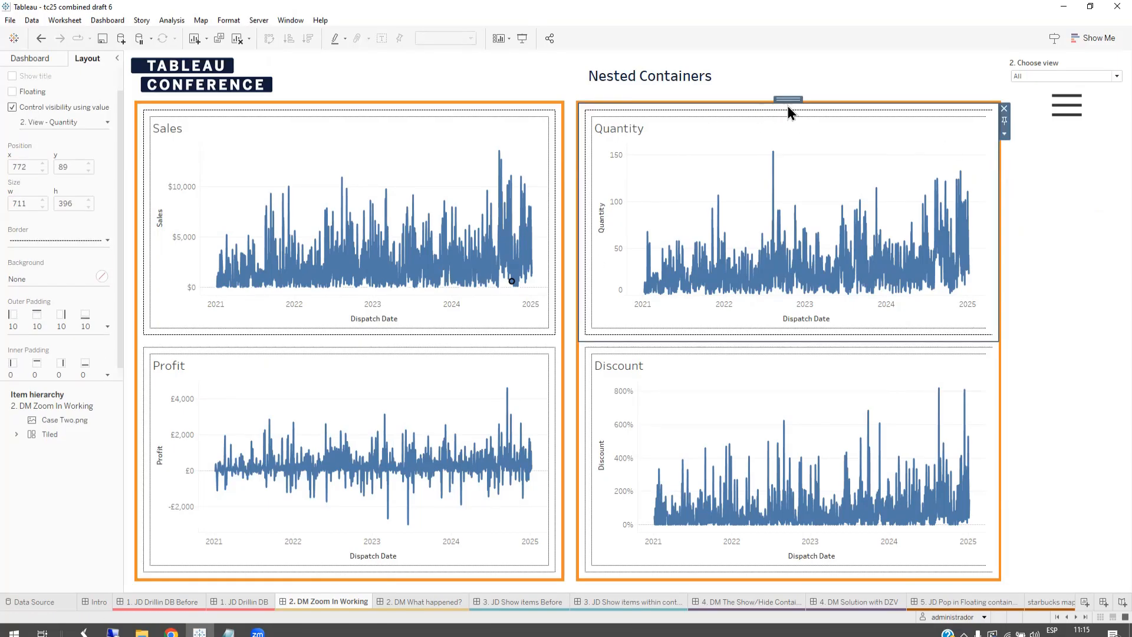
double_click(789, 99)
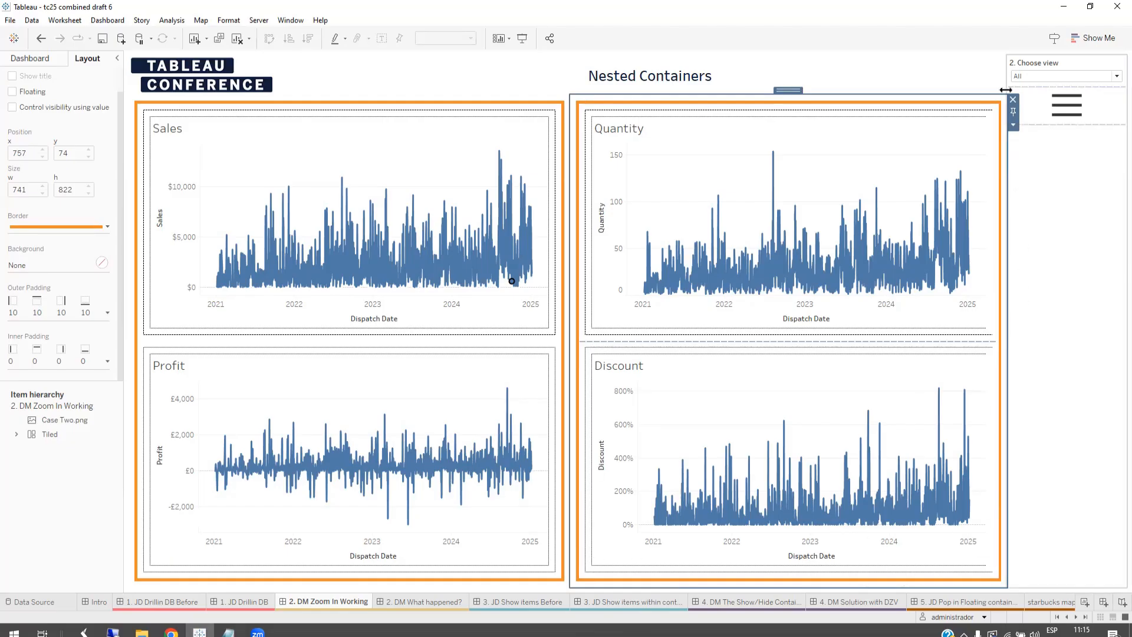
Step: Set the 2. Choose view parameter to Sales and examine the empty outer container that held Quantity and Discount
left_click(1035, 78)
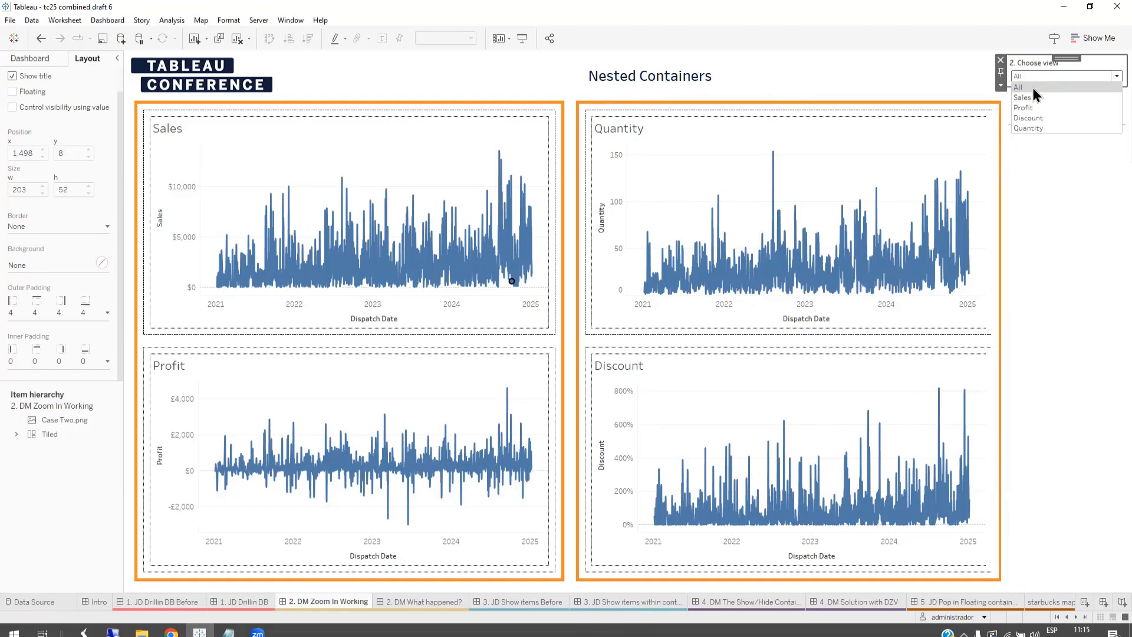
left_click(1023, 98)
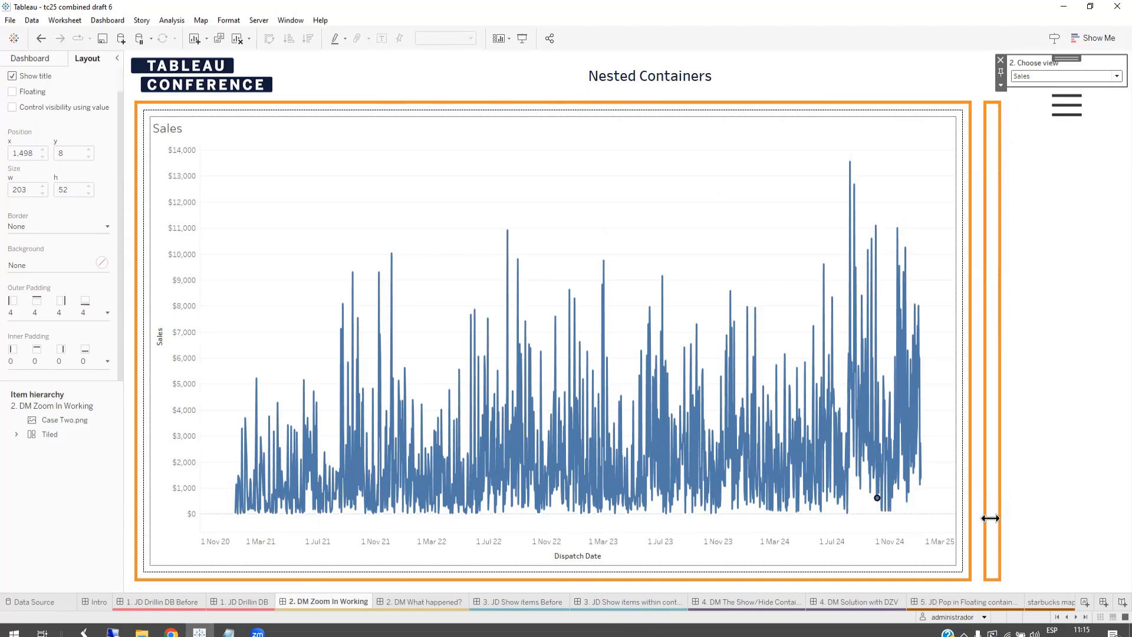
left_click(993, 121)
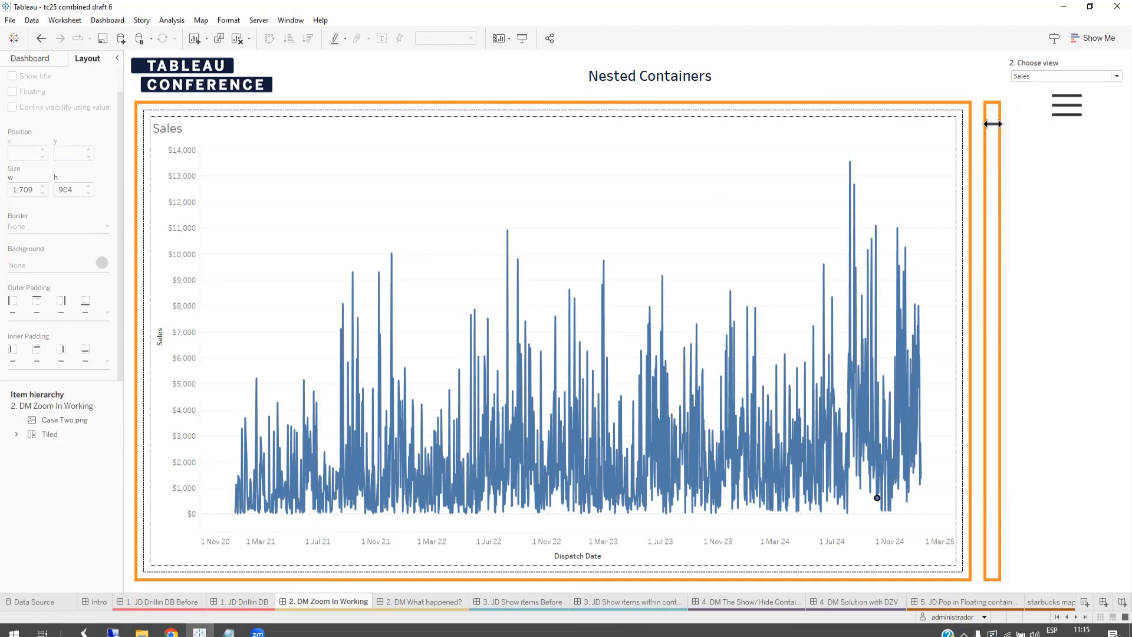
left_click(1009, 352)
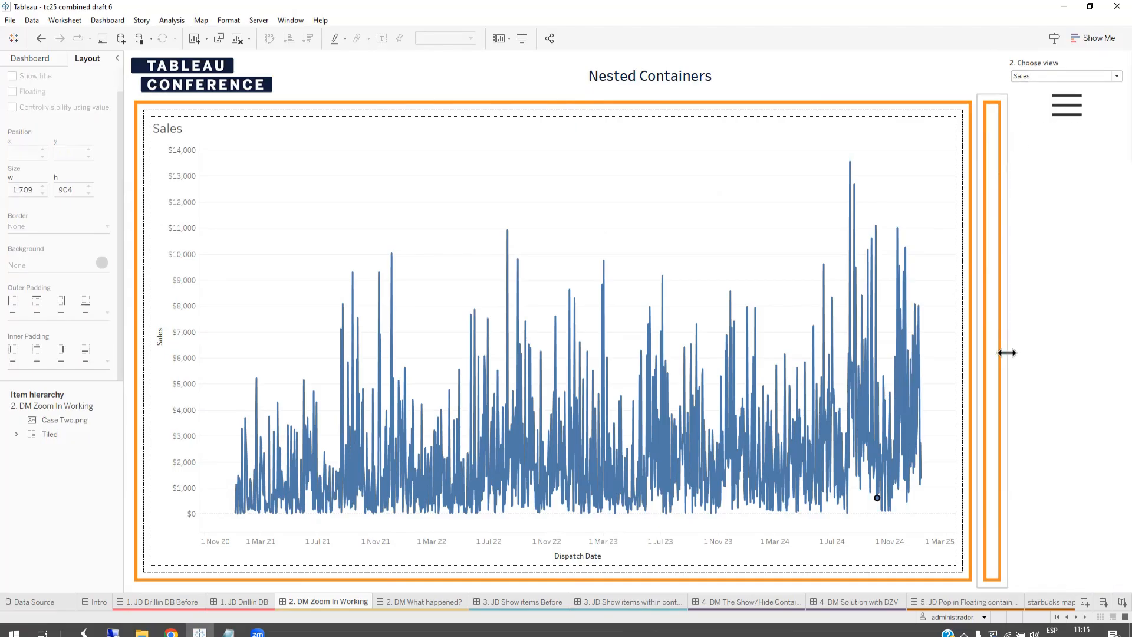
left_click(997, 350)
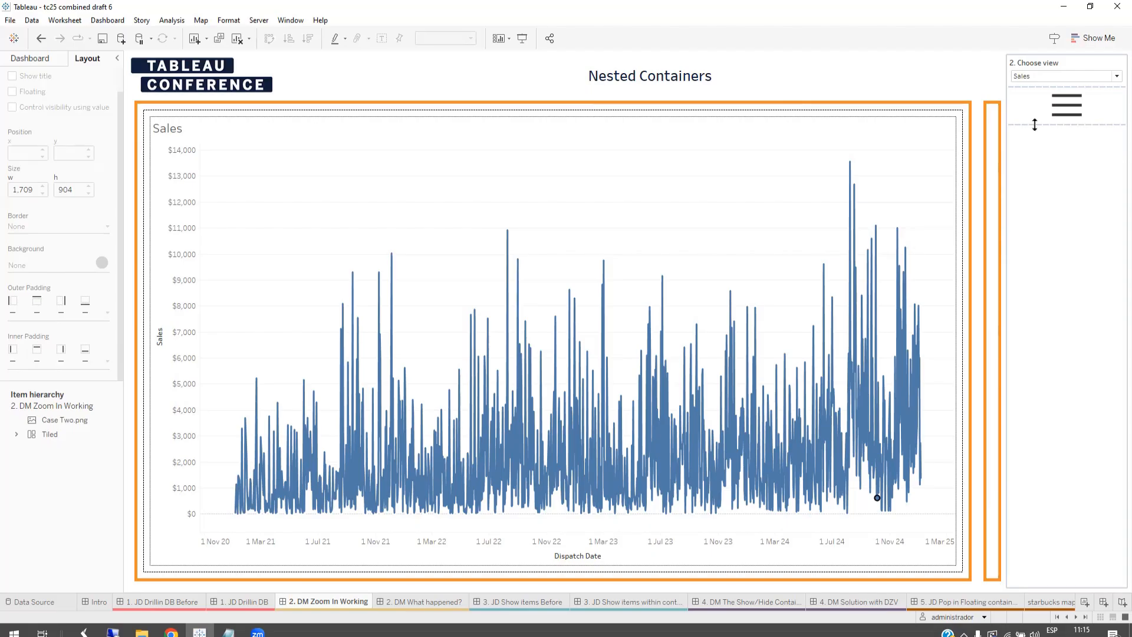
Step: Open the 2. DM What happened? dashboard, show its explanatory image of the parameter and calculations, and hide it again
left_click(412, 602)
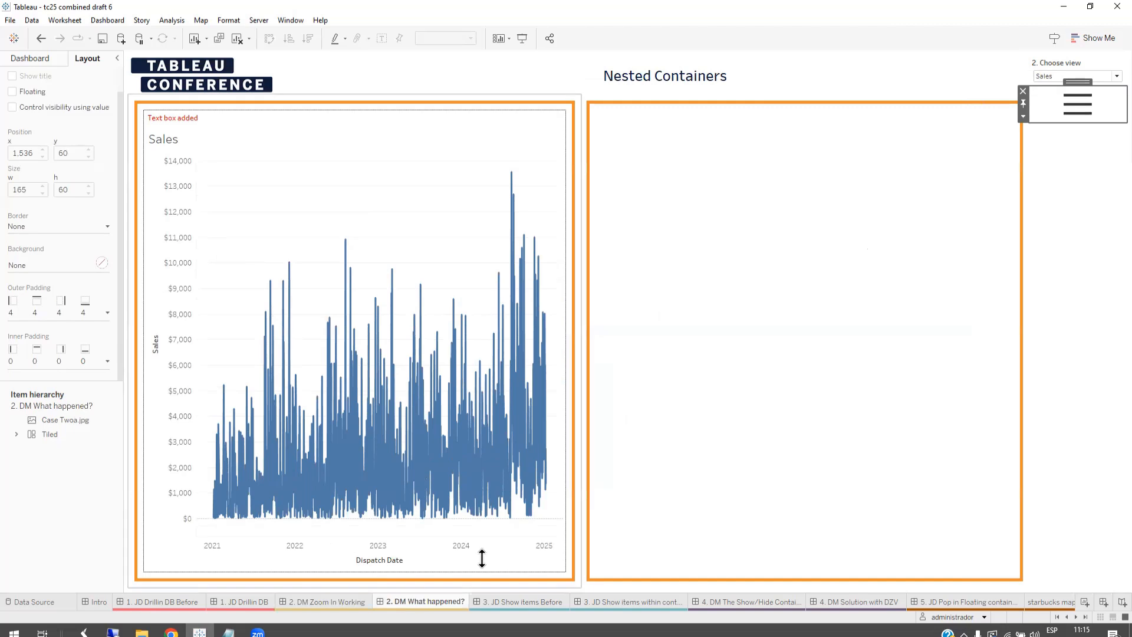
left_click(1079, 111)
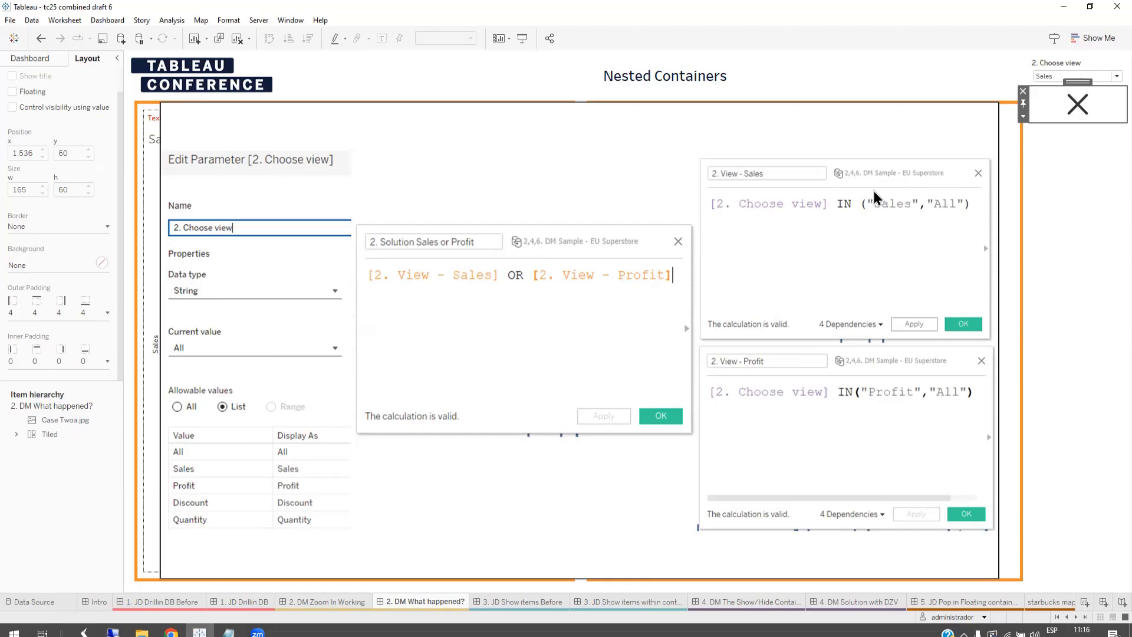
left_click(1070, 121)
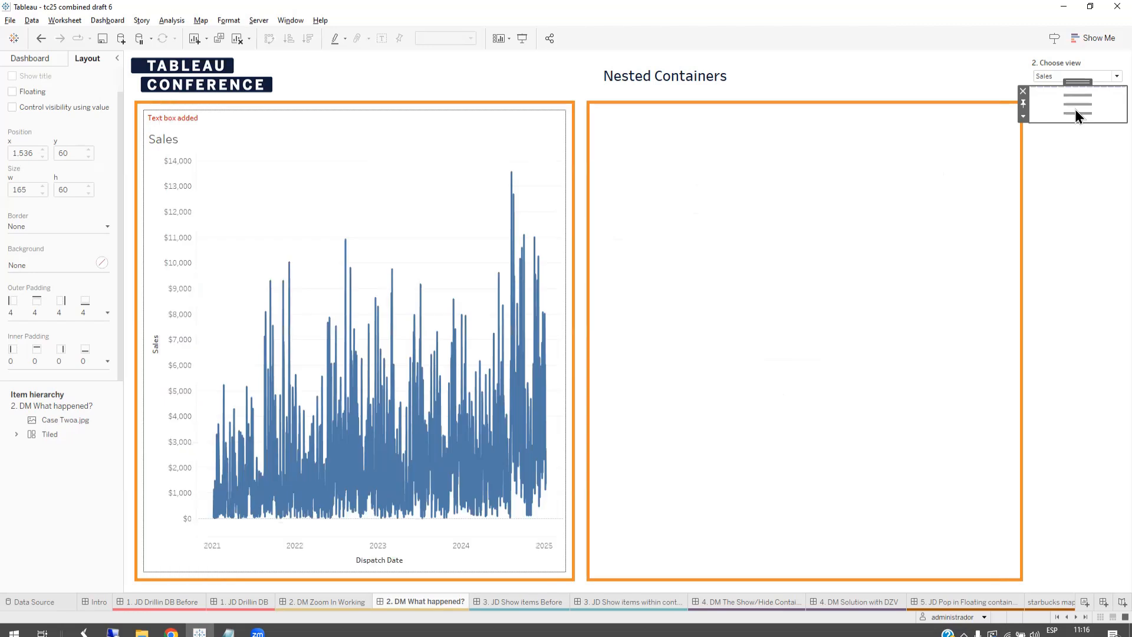
Step: Set the 2. Choose view parameter to All on the 2. DM What happened? dashboard
left_click(383, 109)
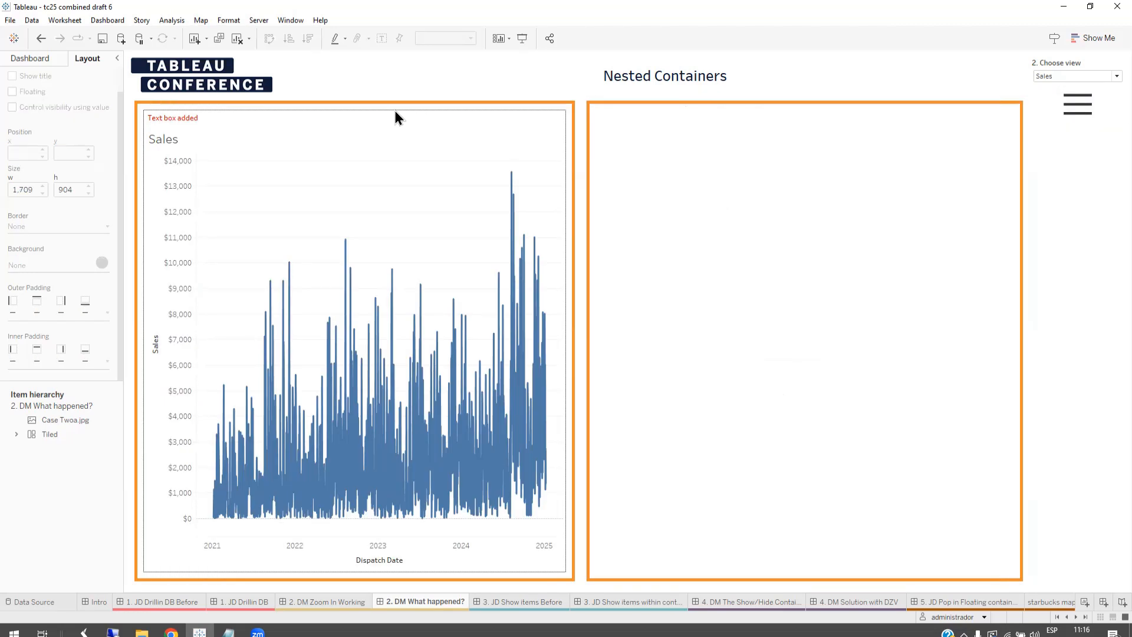
left_click(1053, 77)
left_click(1045, 97)
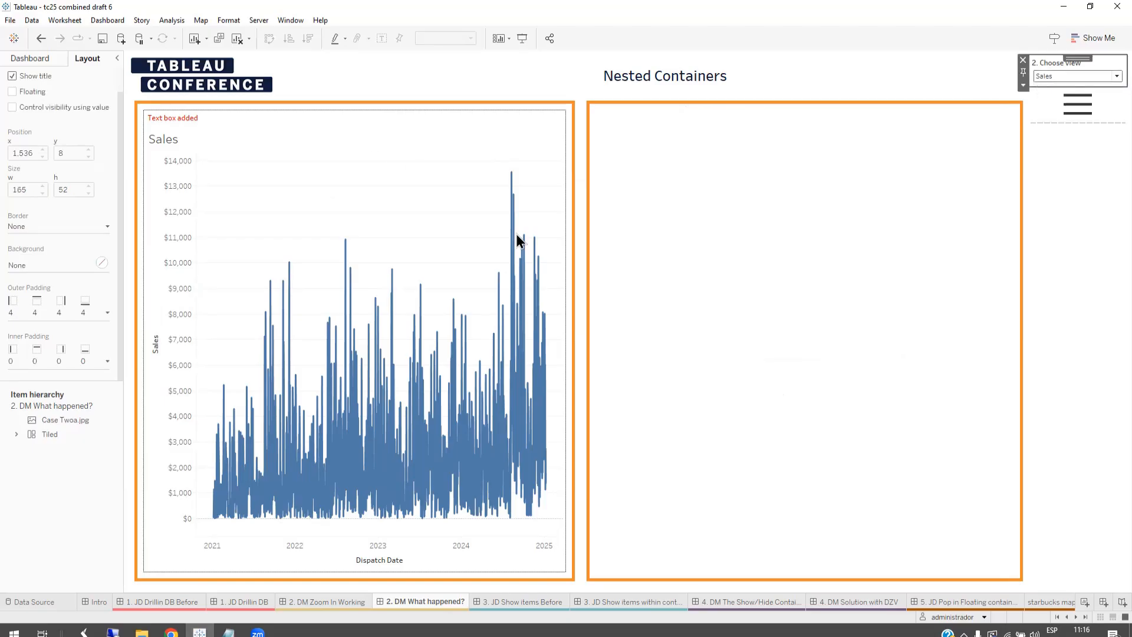
Step: Inspect the visibility control value of the container holding the Sales chart and its added text box
left_click(261, 122)
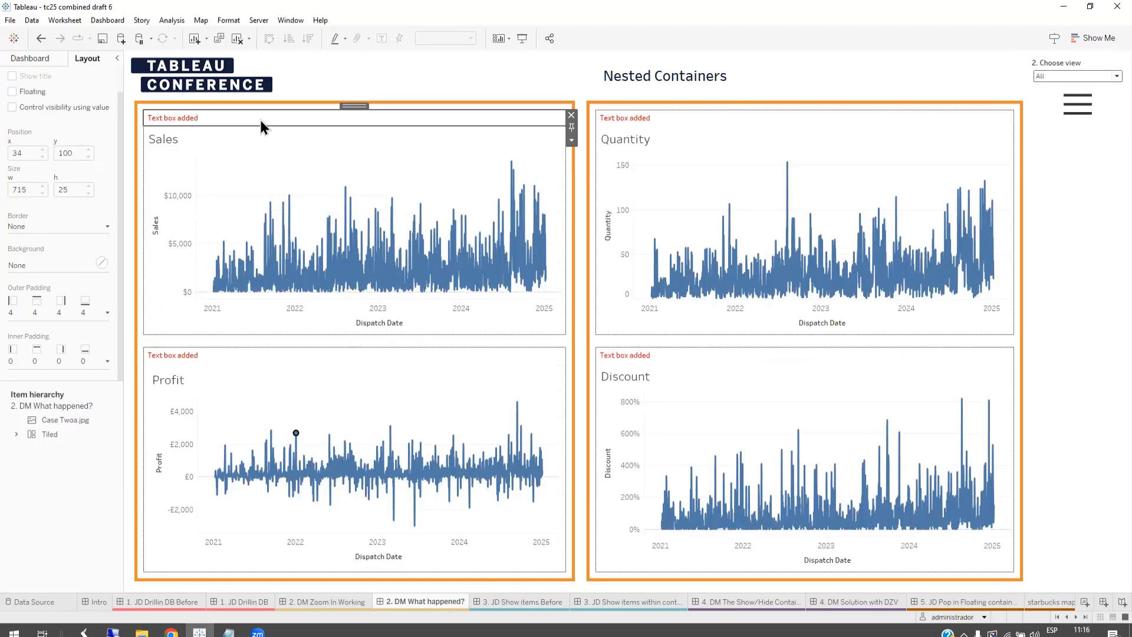
left_click(354, 105)
left_click(83, 107)
left_click(82, 122)
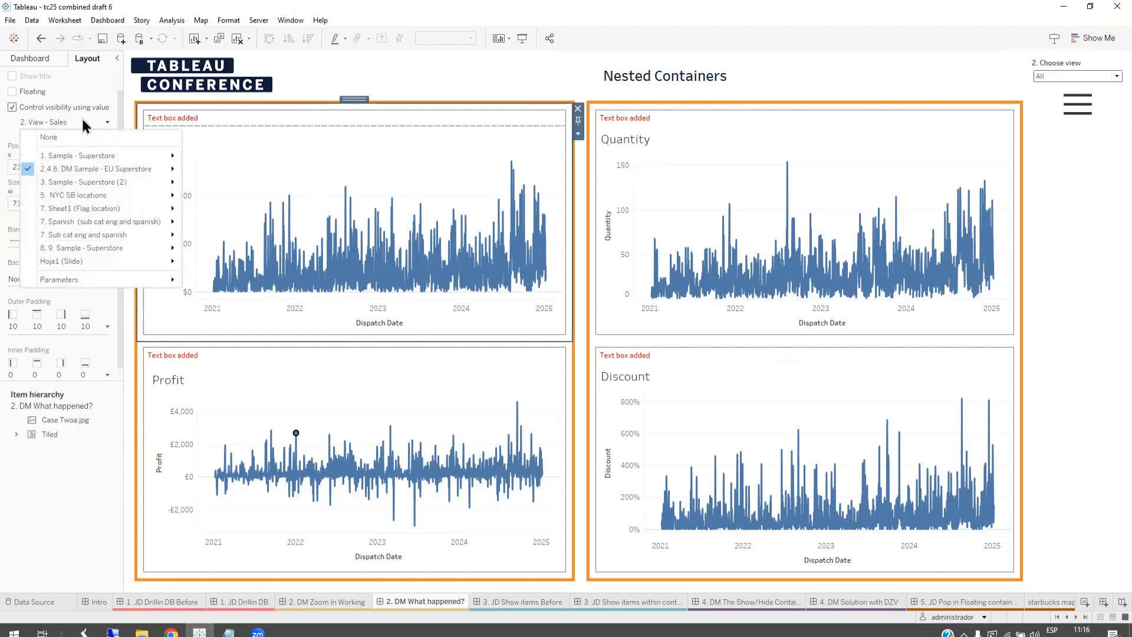
Step: Control the visibility of the outer container around Sales and Profit with the 2. Solution Sales or Profit field
left_click(354, 98)
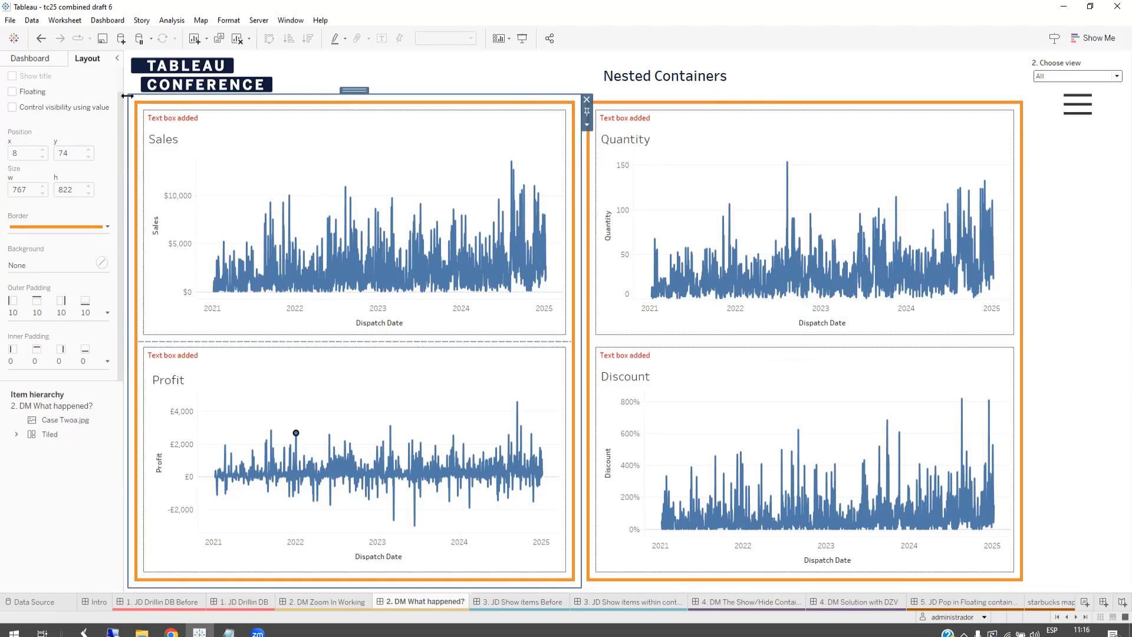
key("super+plus")
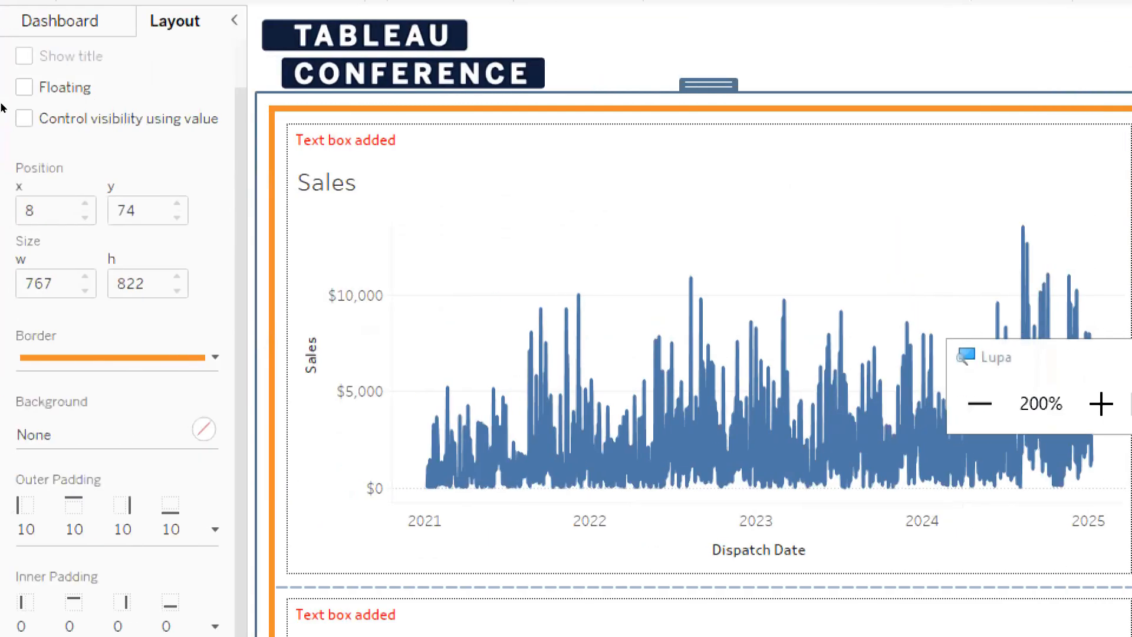
left_click(24, 118)
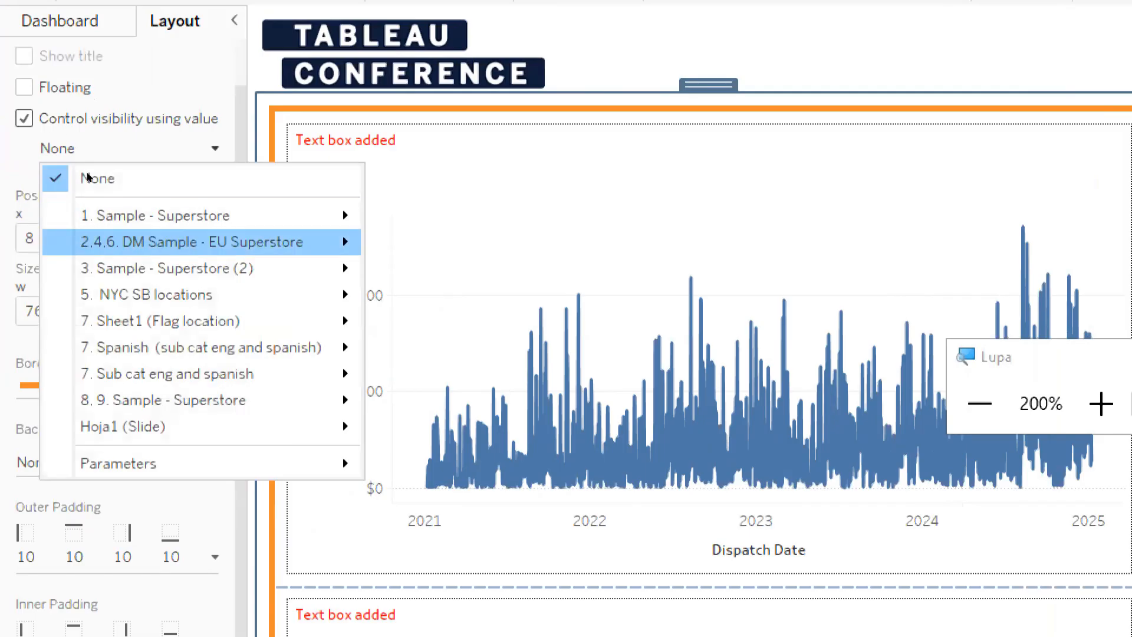
mouse_move(319, 242)
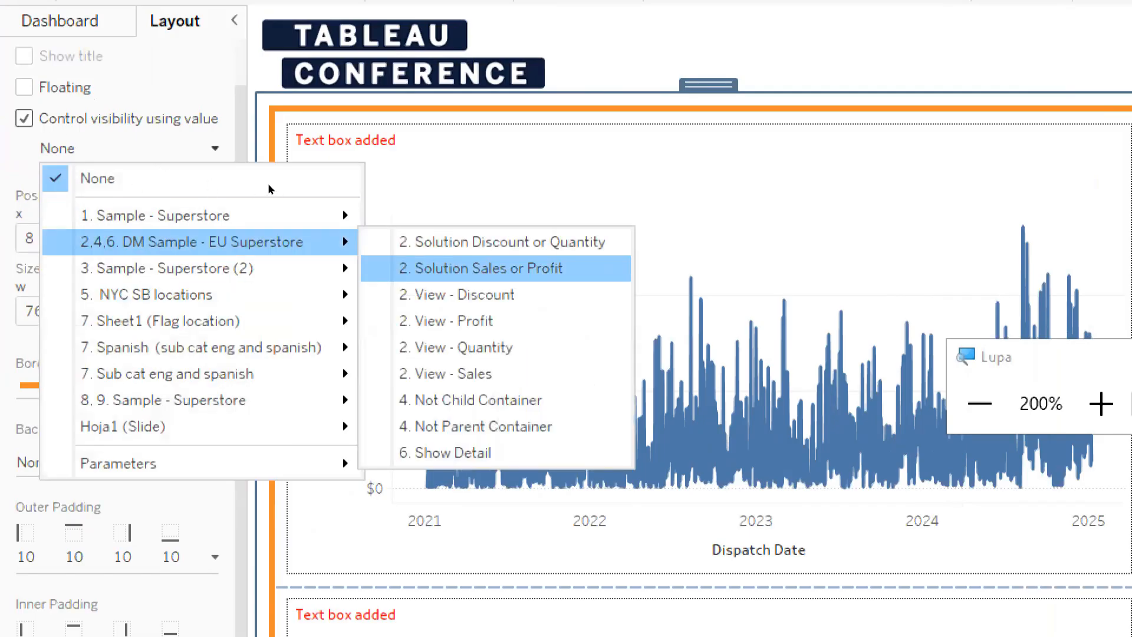
left_click(480, 269)
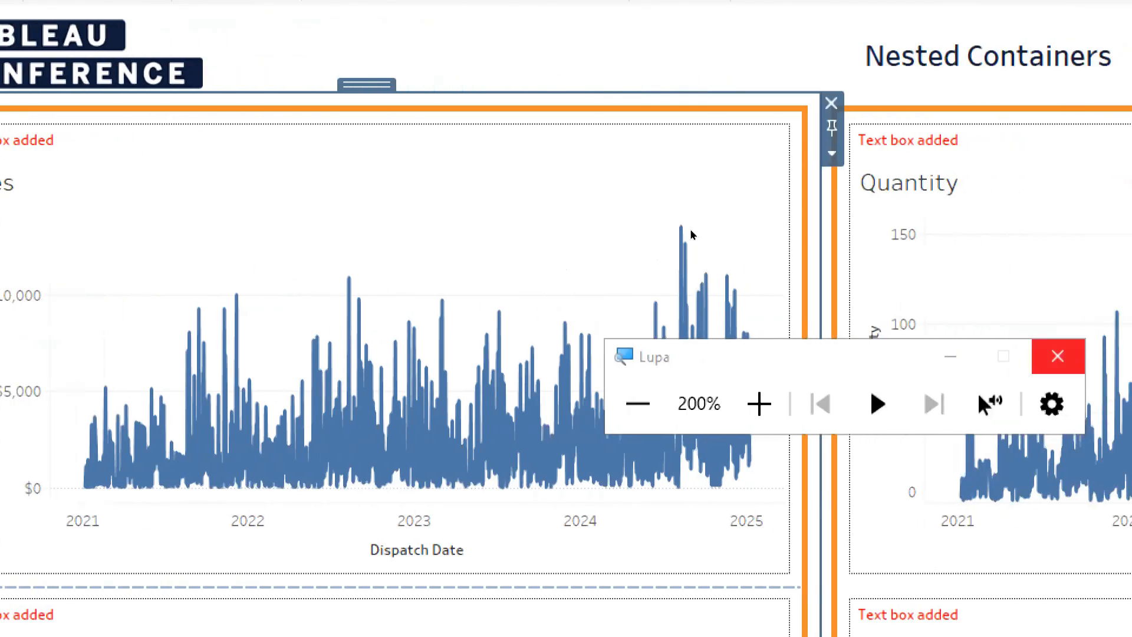
left_click(1057, 356)
Step: Control the visibility of the outer container around Quantity and Discount with the 2. Solution Discount or Quantity field
left_click(806, 105)
left_click(40, 109)
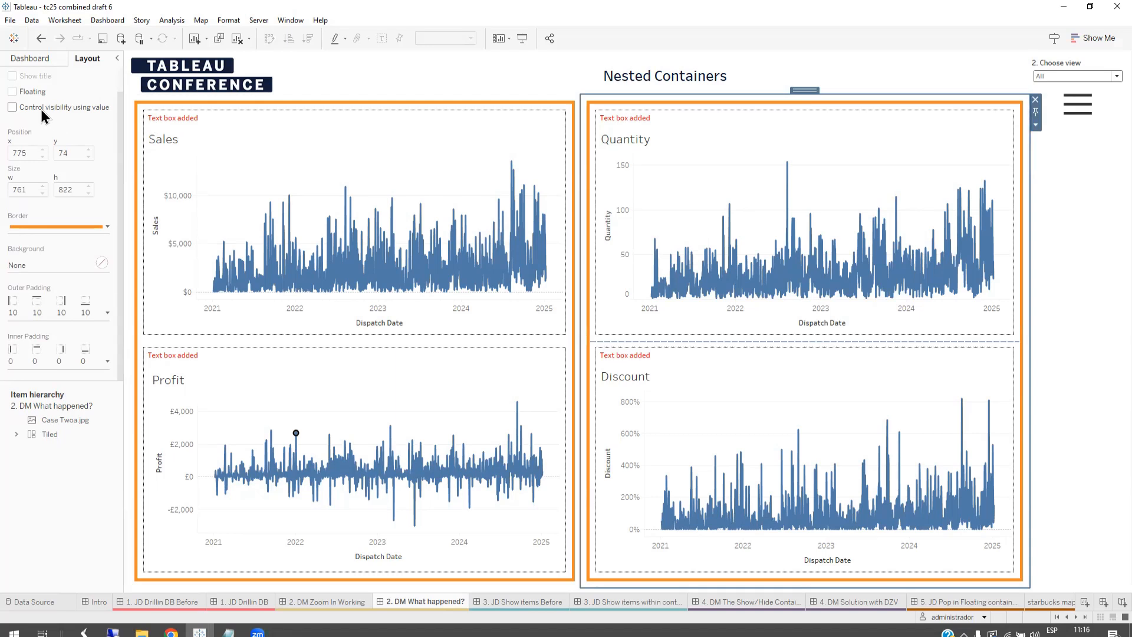
left_click(43, 122)
mouse_move(94, 164)
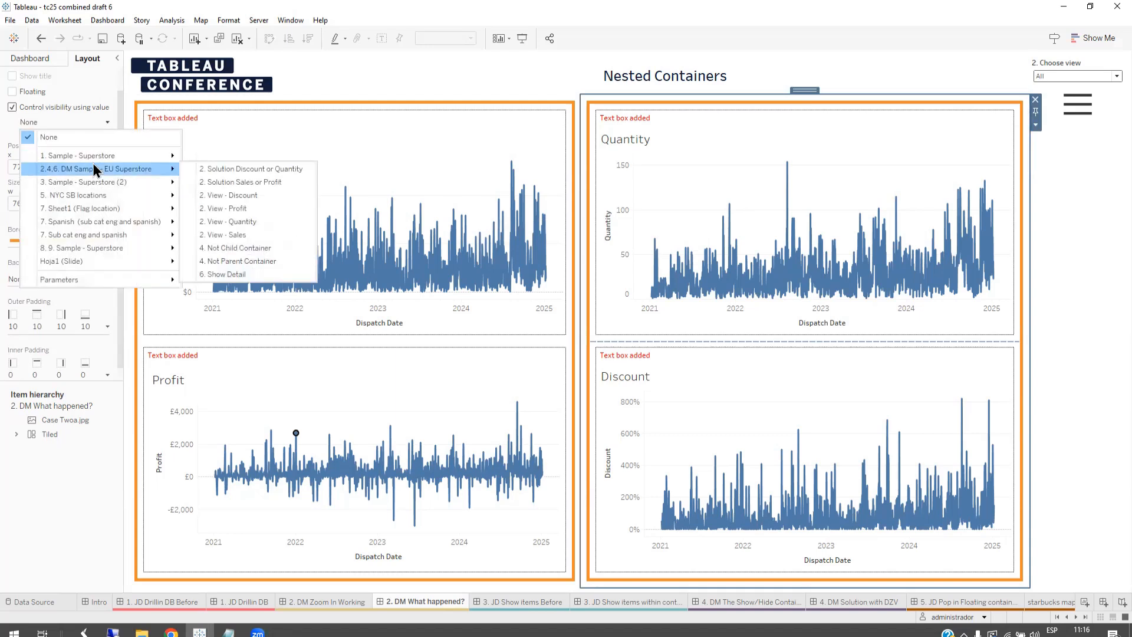
left_click(266, 170)
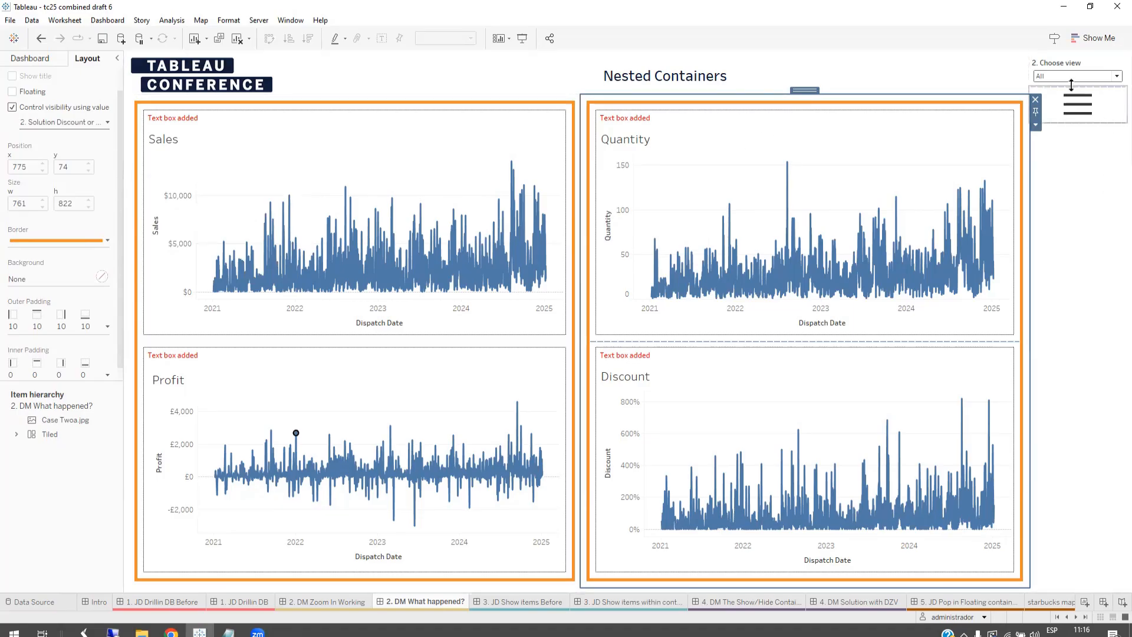
Step: Set the 2. Choose view parameter to Sales and compare this dashboard with 2. DM Zoom In Working
left_click(1051, 77)
left_click(1045, 99)
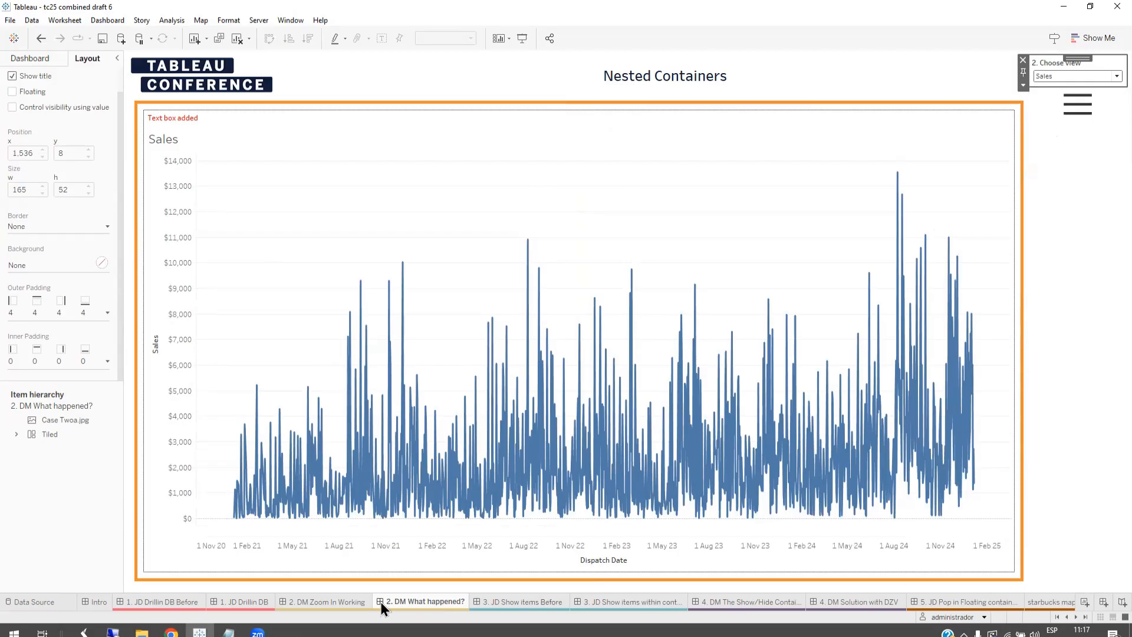
left_click(352, 602)
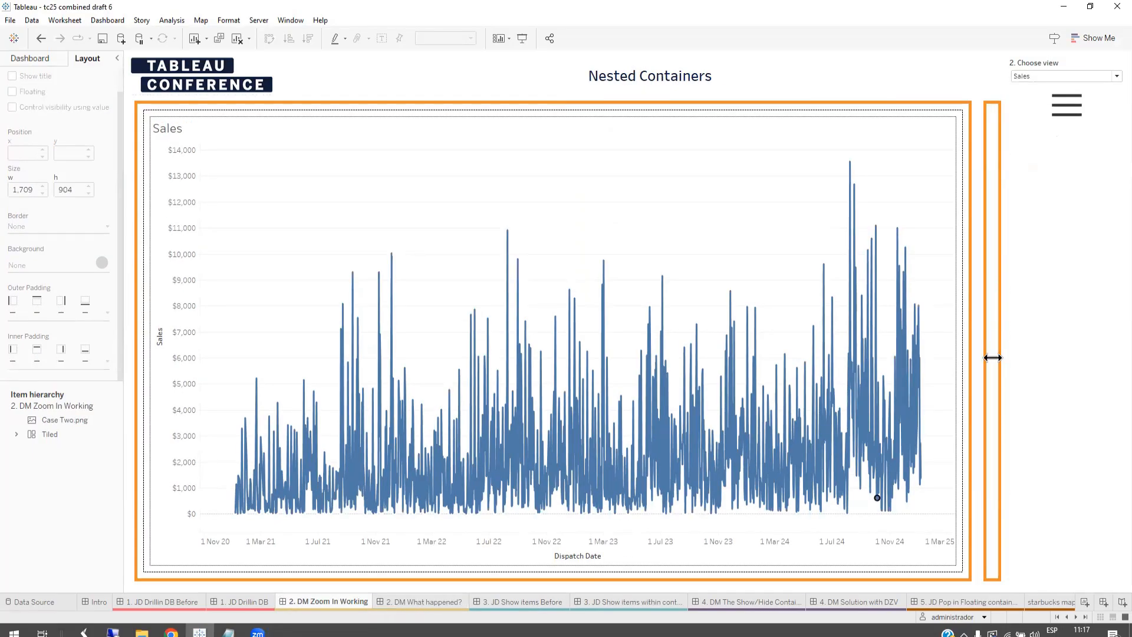
left_click(416, 604)
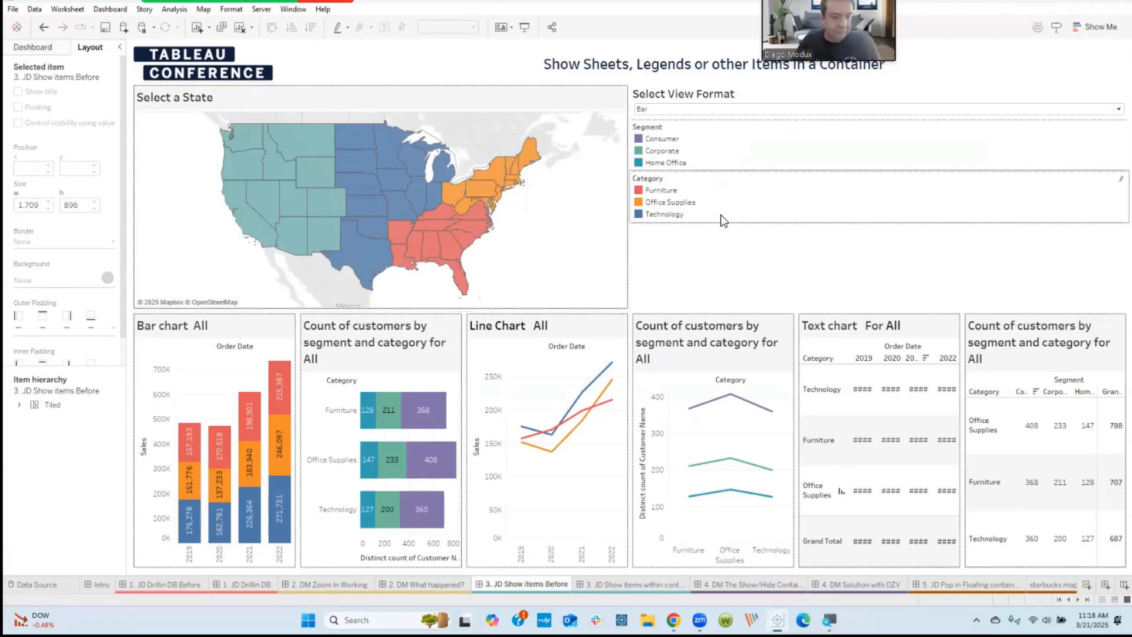
Step: Select the Line Chart on the 3. JD Show items Before dashboard and its parent horizontal container
left_click(576, 379)
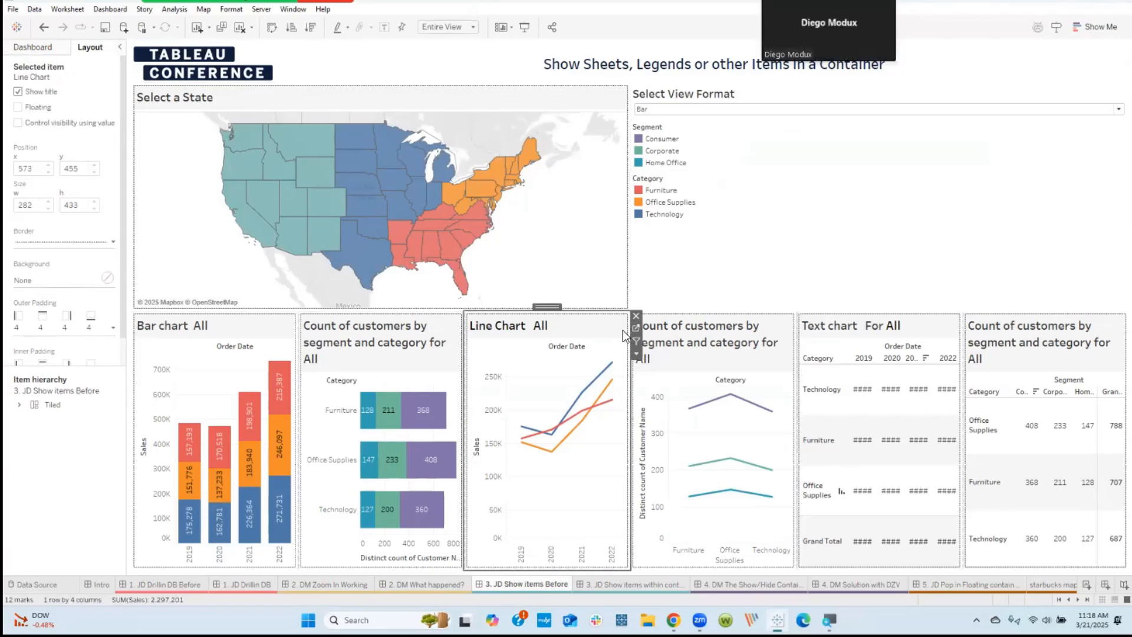
double_click(551, 309)
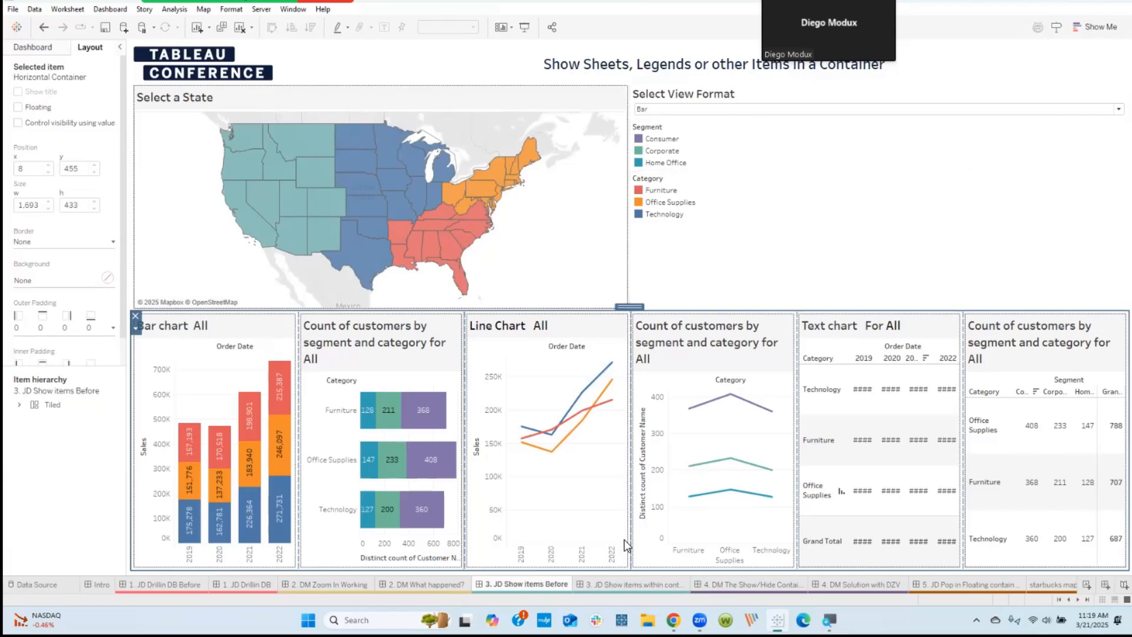
Step: Open the second 3. JD Show items dashboard, the one within a container, and go to its Bar chart worksheet
left_click(618, 586)
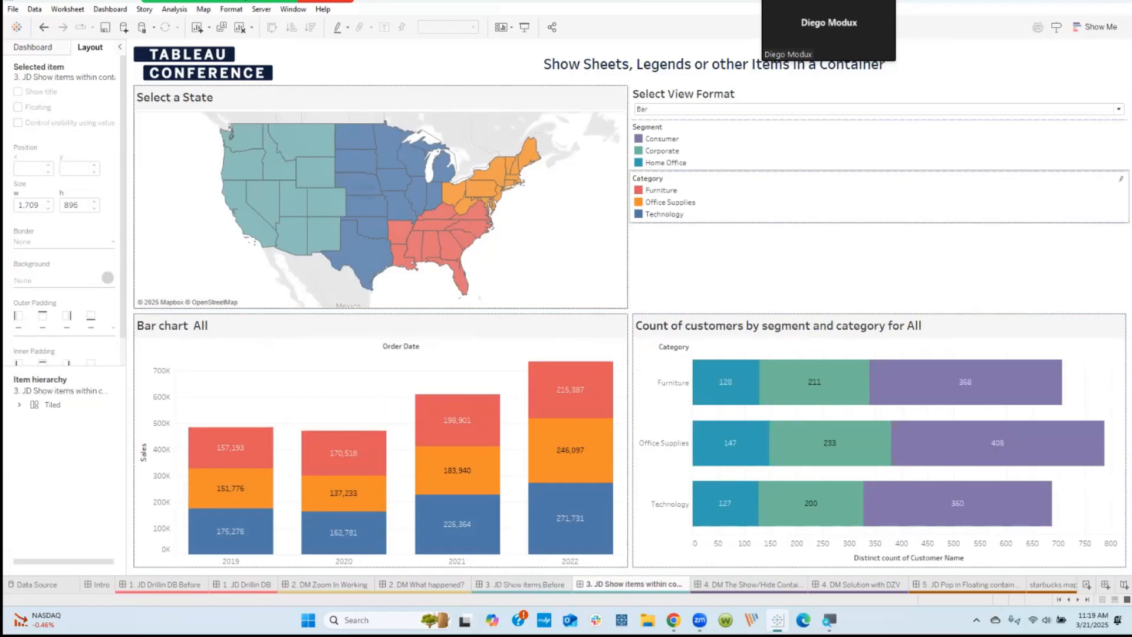
left_click(338, 371)
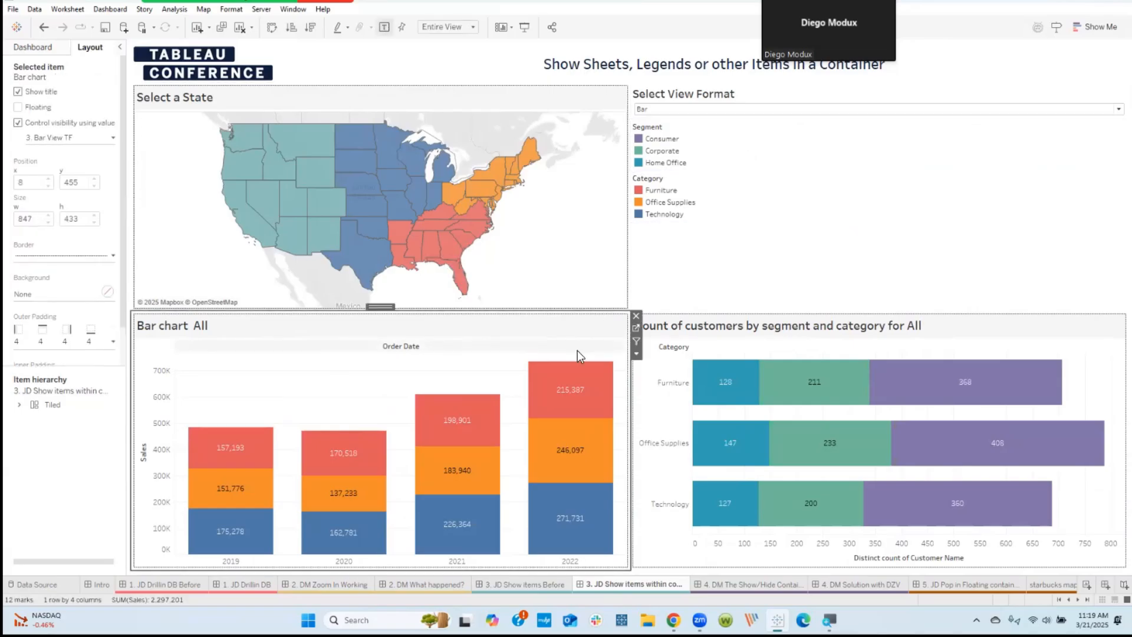
left_click(637, 332)
Step: Search the data fields for 3 and inspect the definition of the 3. Select View Format parameter
left_click(34, 202)
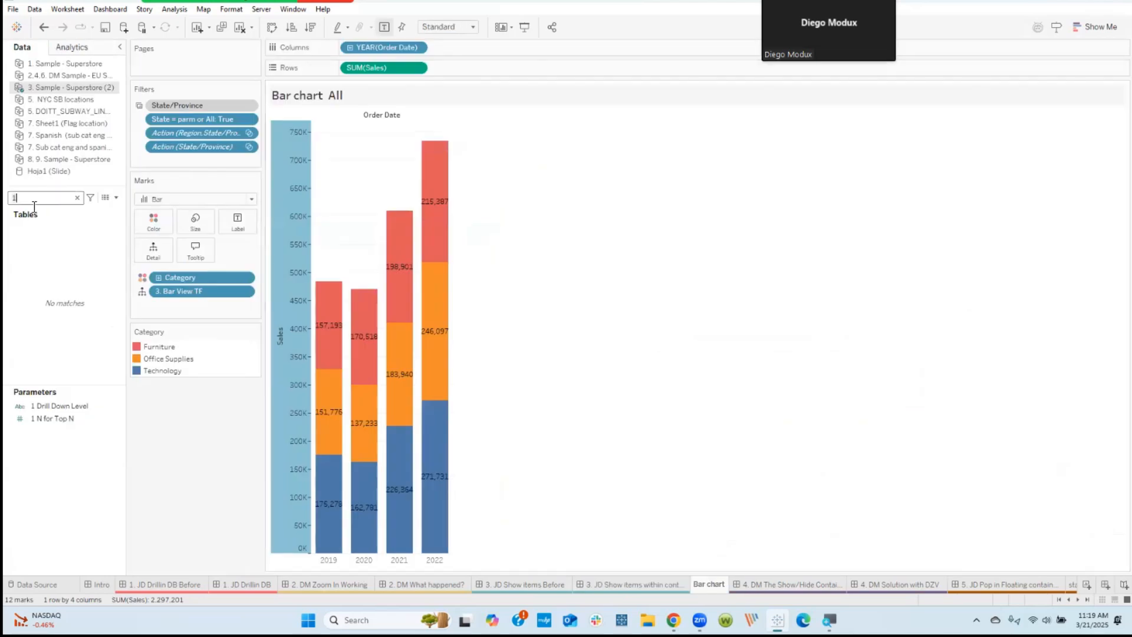
key("BackSpace")
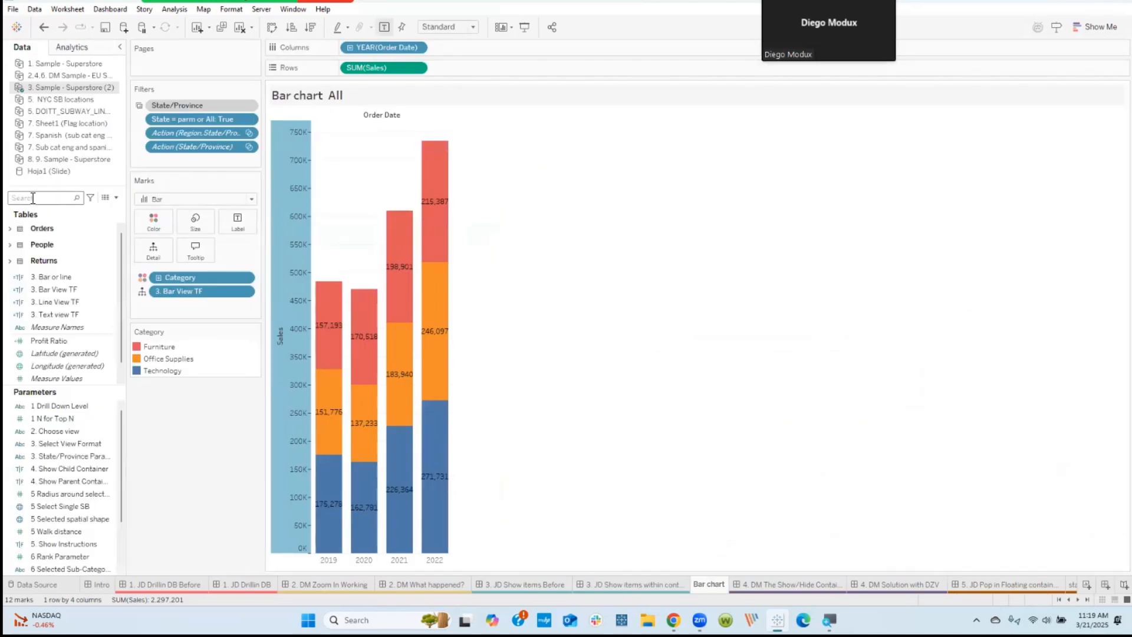
type("3")
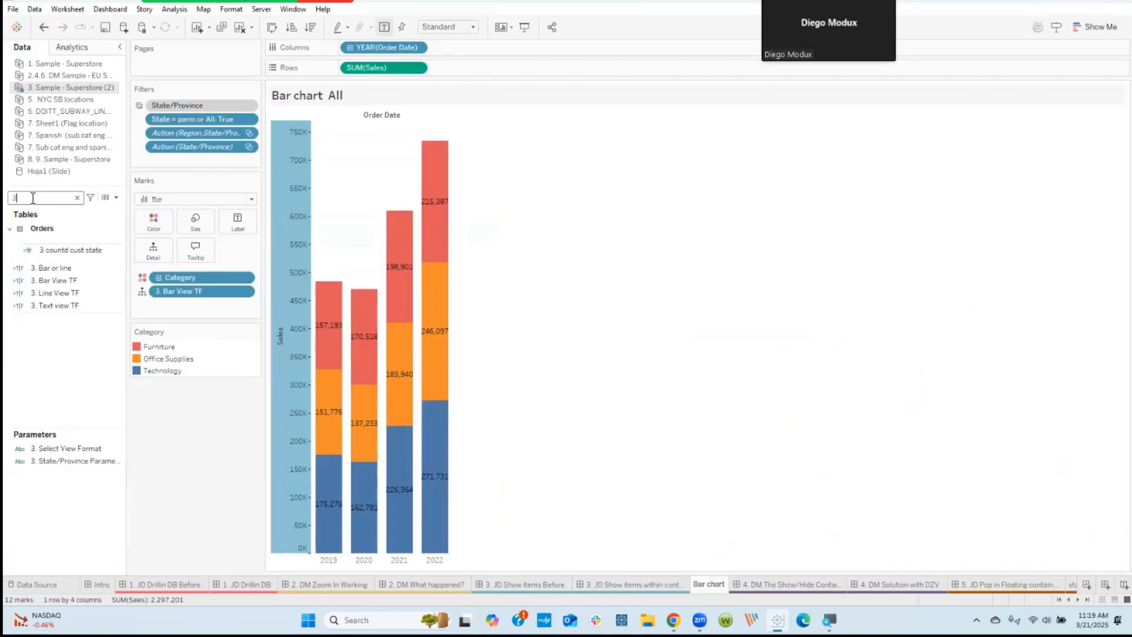
right_click(83, 450)
left_click(116, 469)
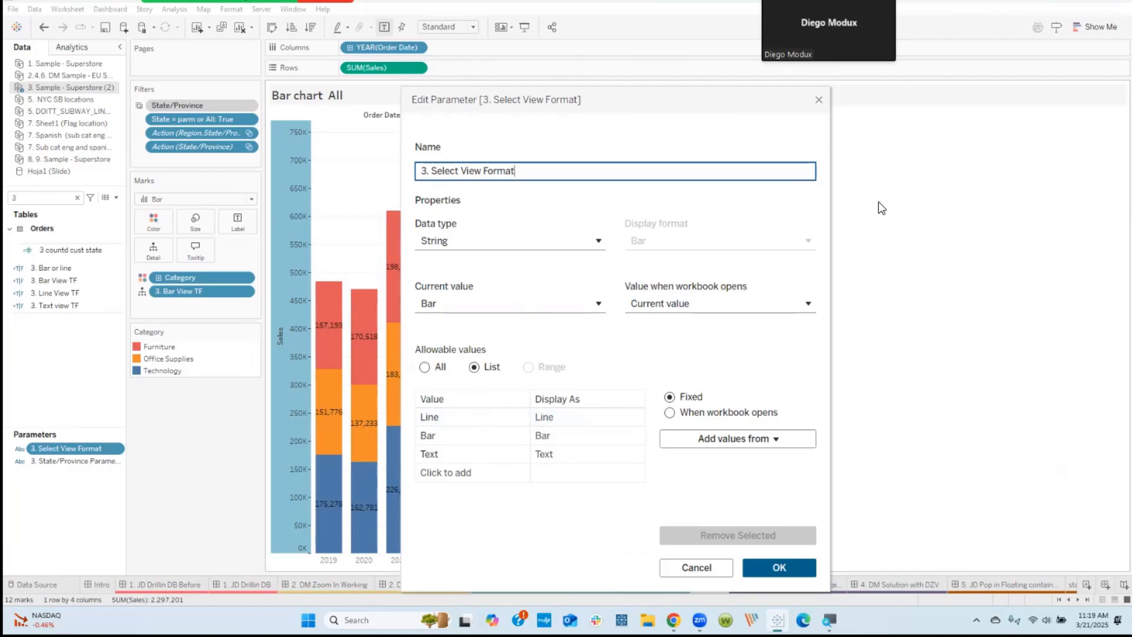
left_click(819, 99)
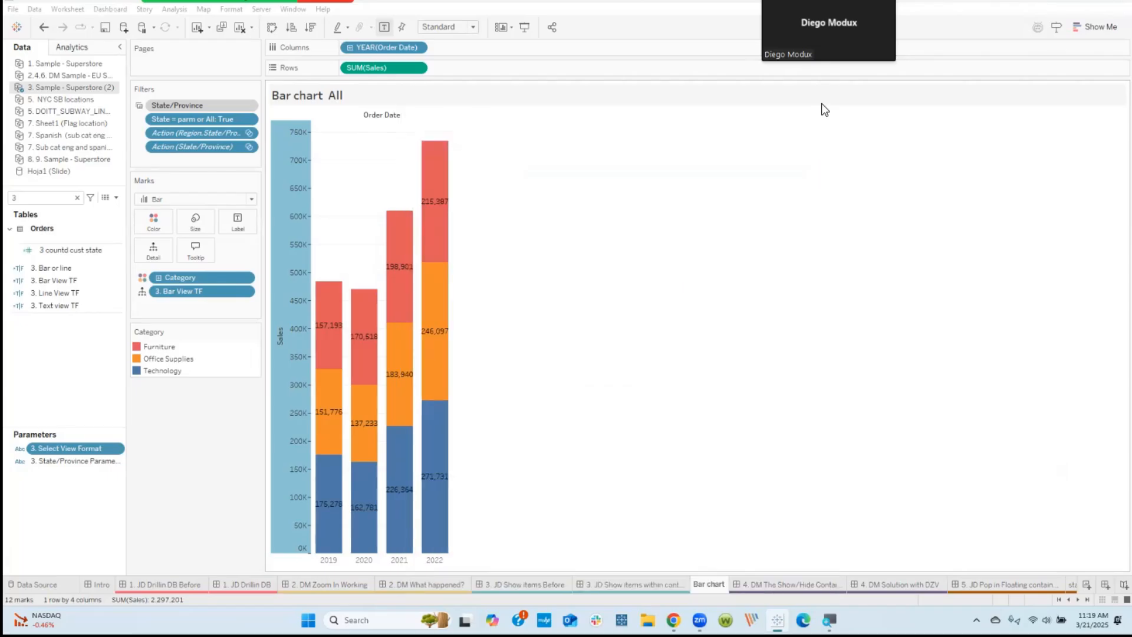
Step: Open the 3. Line View TF calculation for inspection and enlarge its formula text
right_click(54, 294)
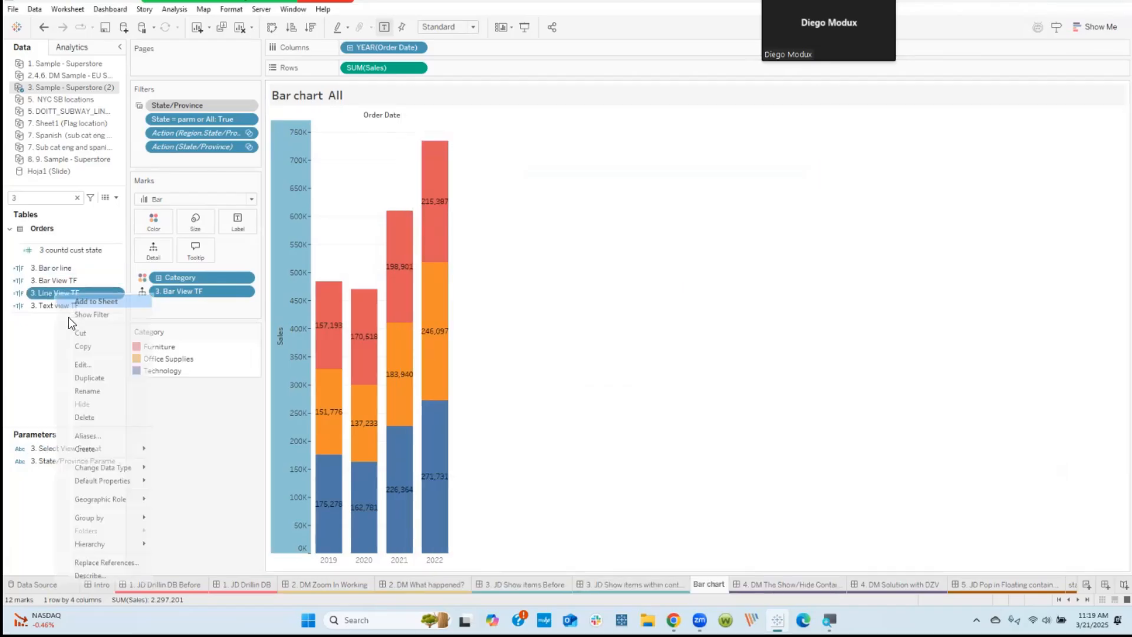
left_click(80, 365)
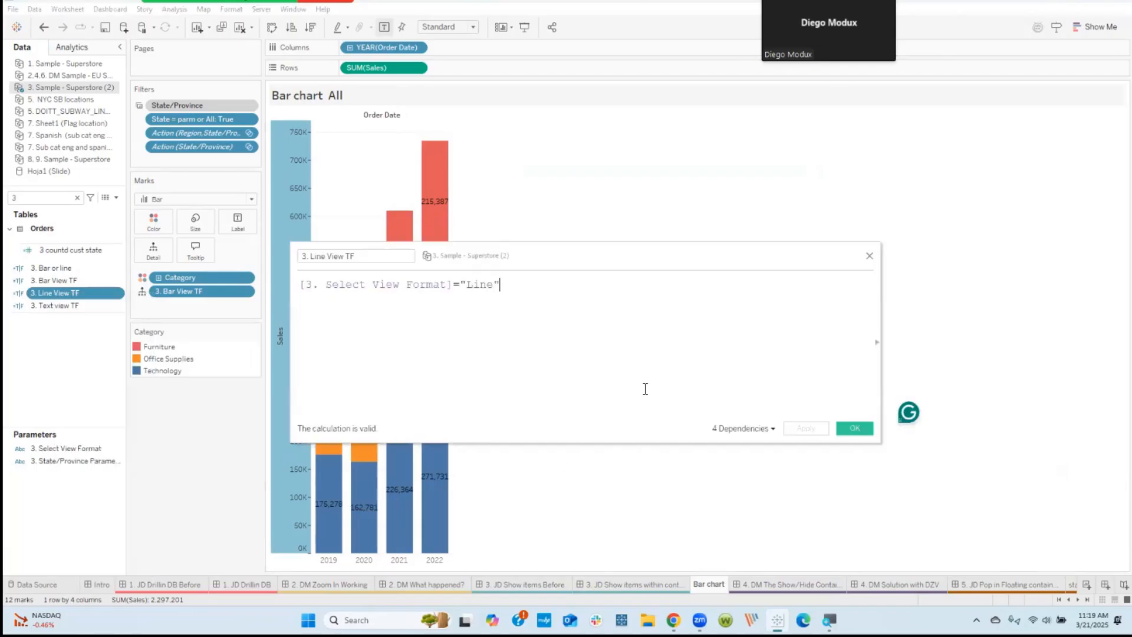
scroll(646, 388, "up", 5)
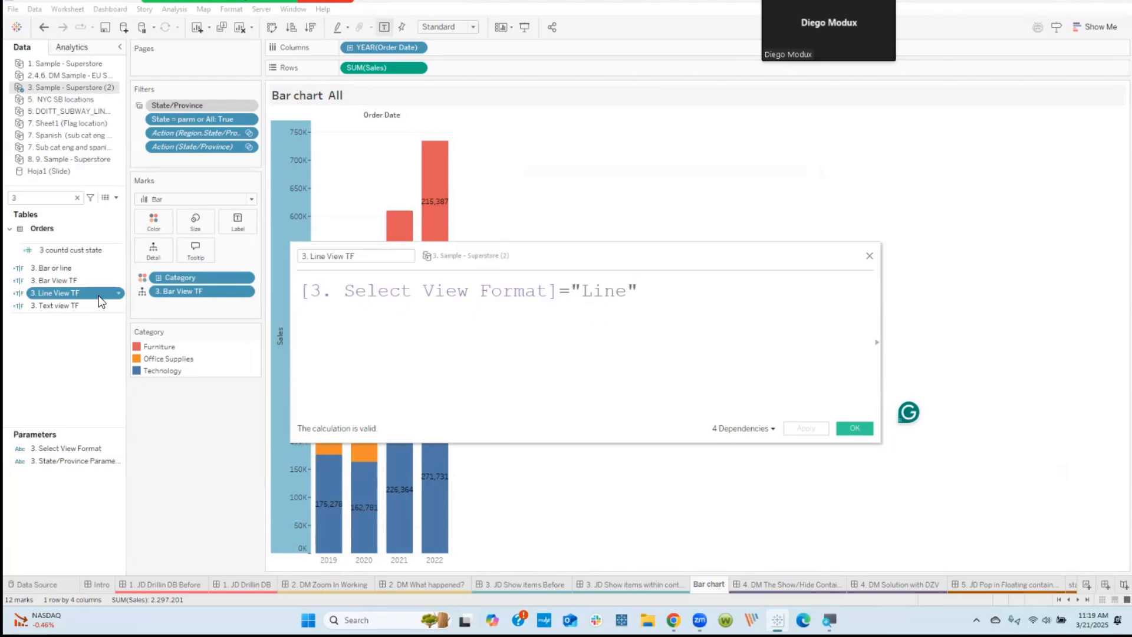
Step: Open the 3. Bar View TF and 3. Text view TF calculations to inspect their formulas
right_click(72, 286)
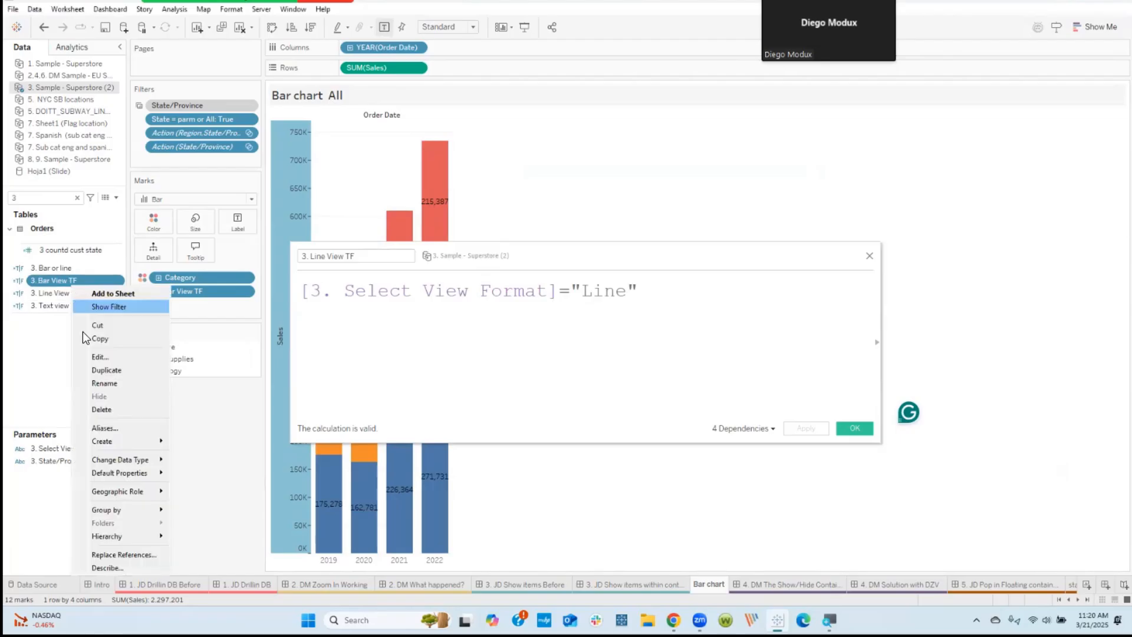
left_click(100, 357)
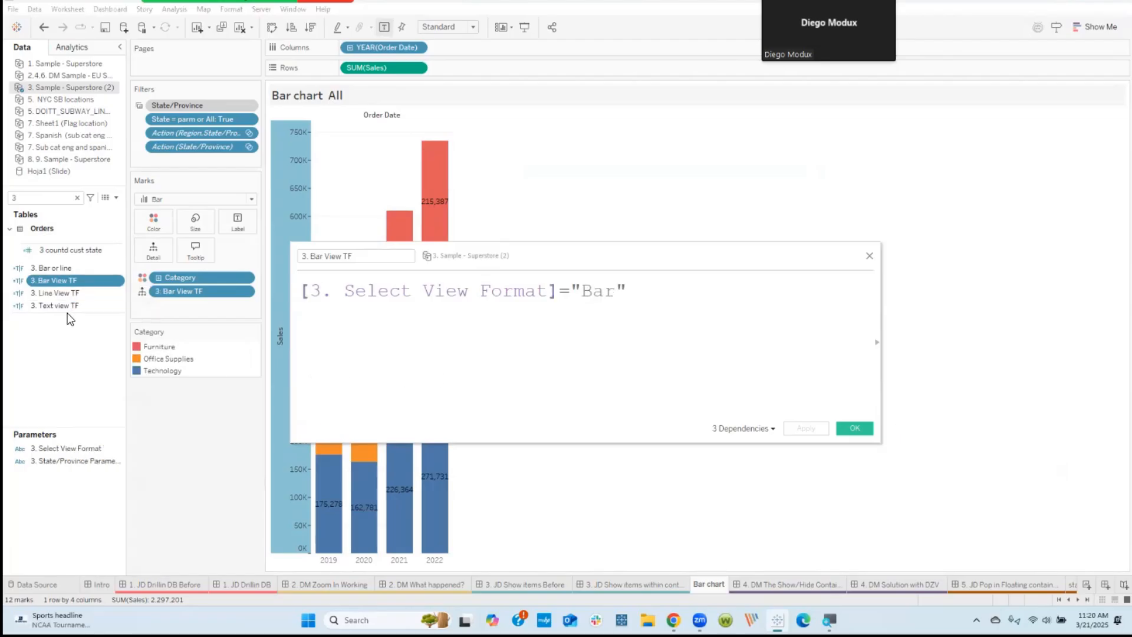
right_click(66, 309)
left_click(95, 381)
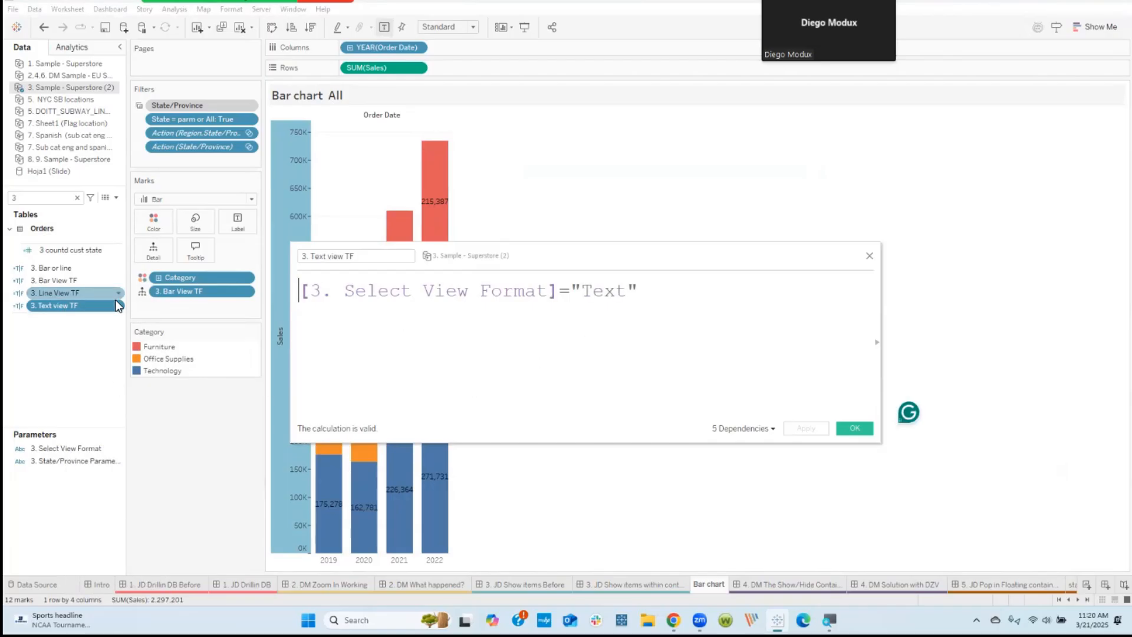
Step: Inspect the formula of the 3. Bar or line calculation and close the calculation editor
left_click(65, 273)
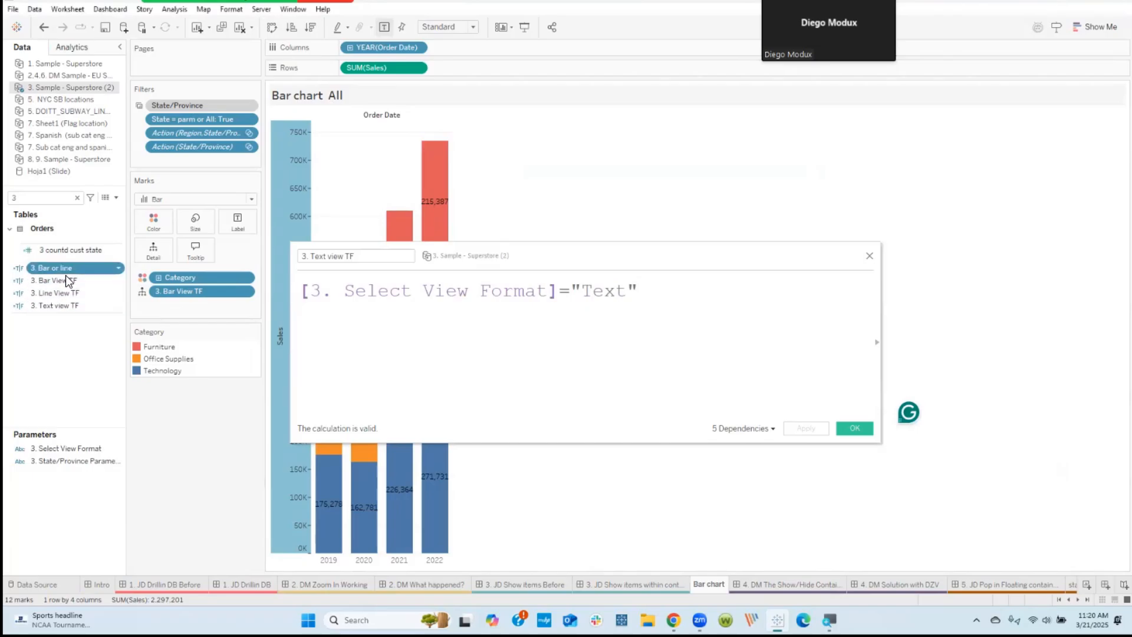
right_click(66, 275)
left_click(133, 350)
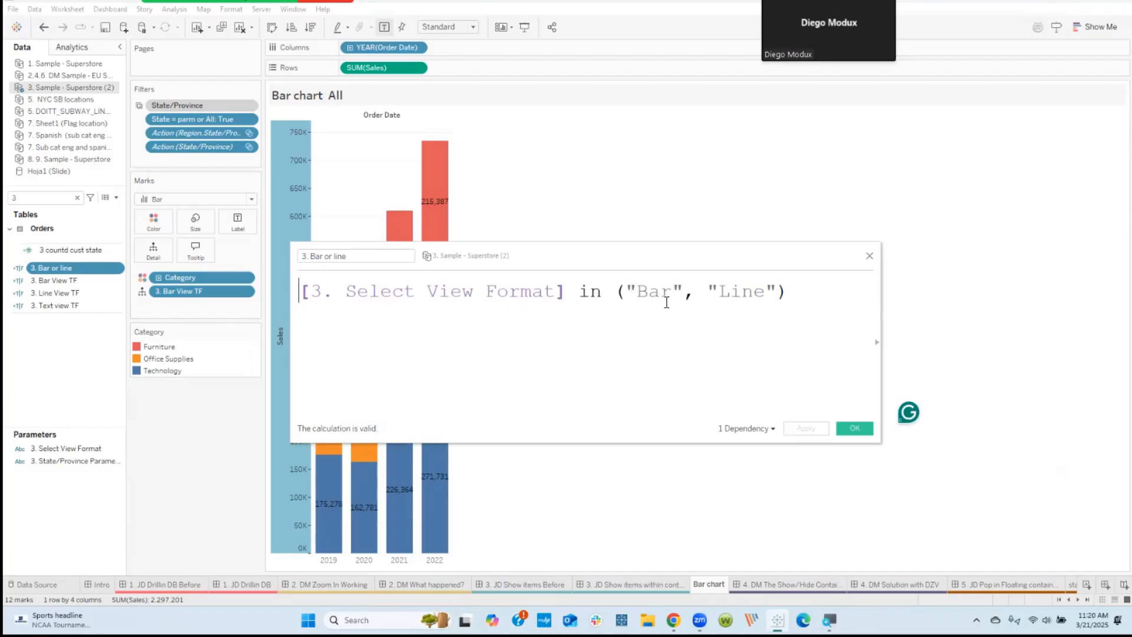
left_click(869, 257)
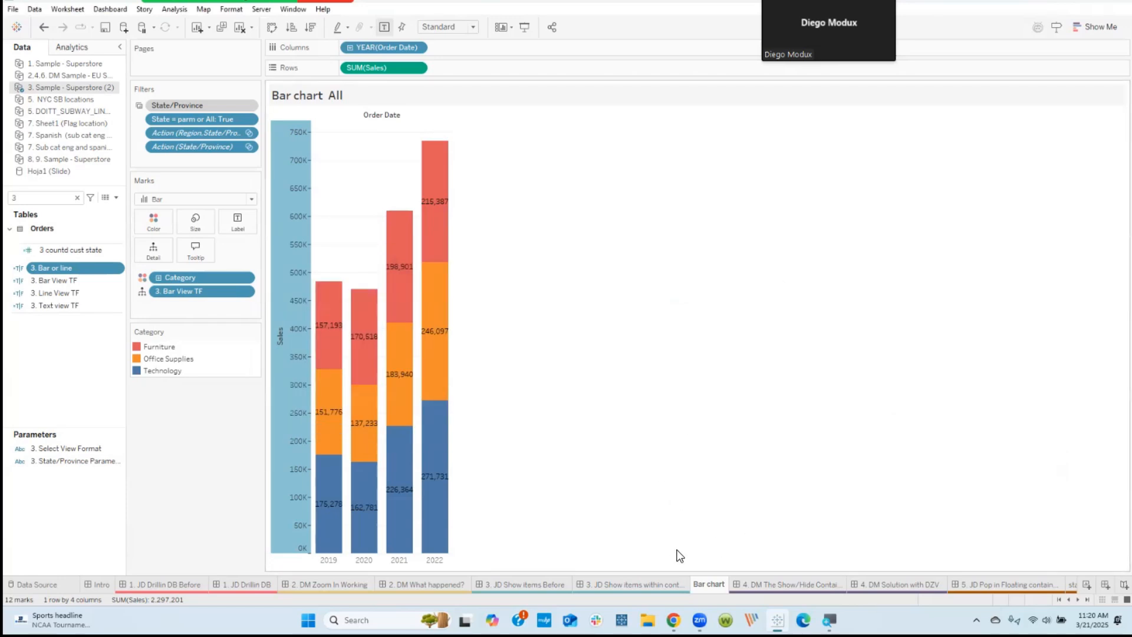
Step: Return to the 3. JD Show items within container dashboard and review the fields available for controlling the Bar chart's visibility
left_click(668, 582)
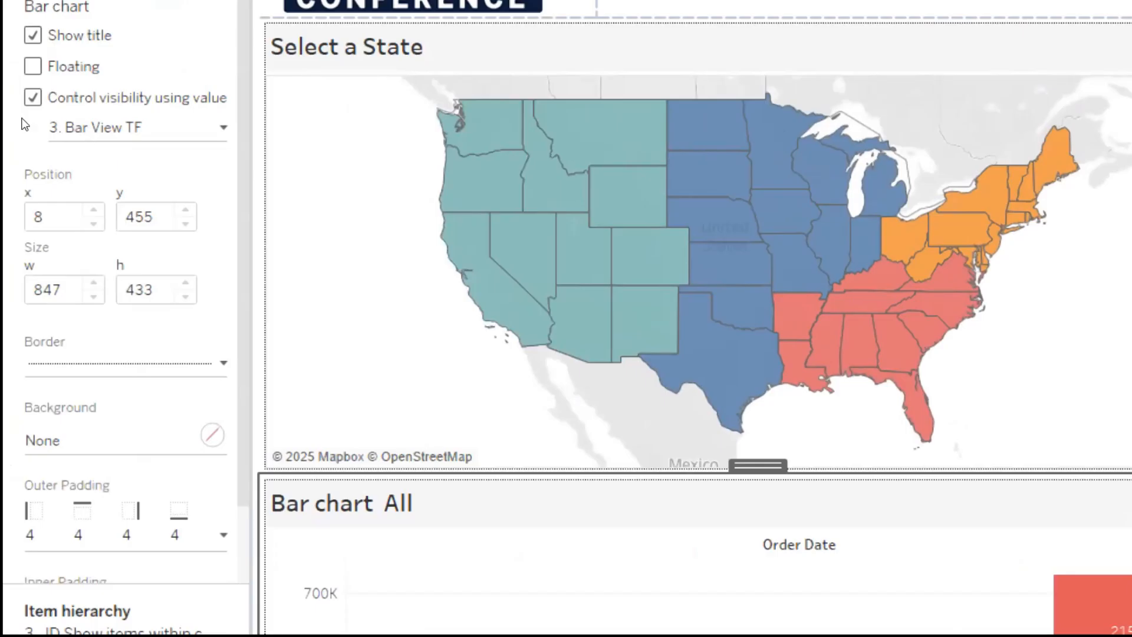
left_click(112, 135)
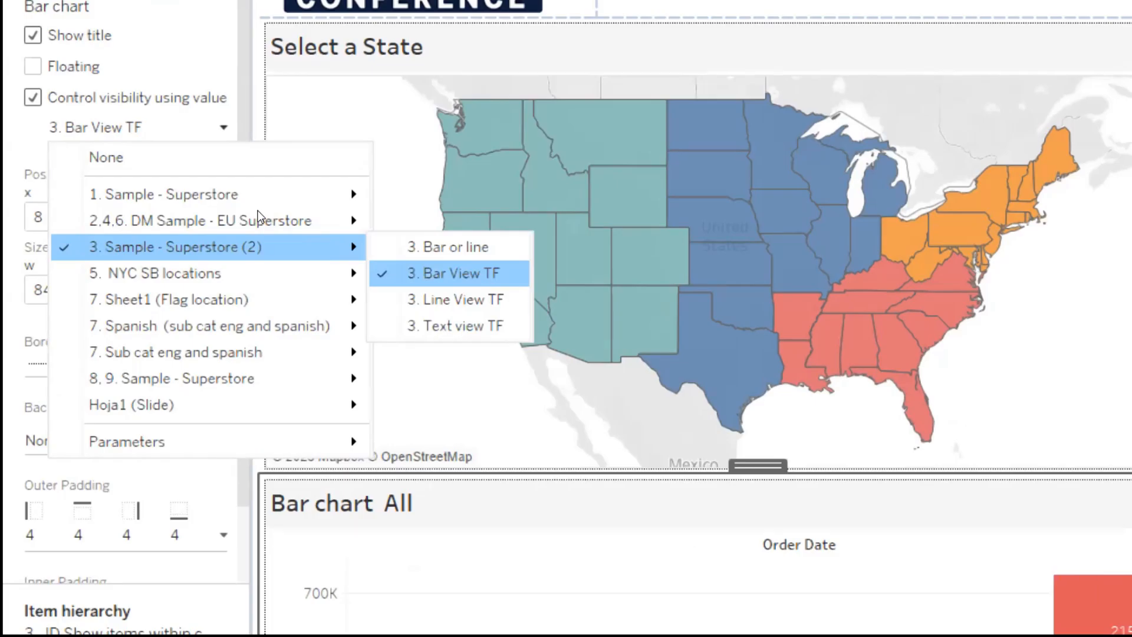
key("Down")
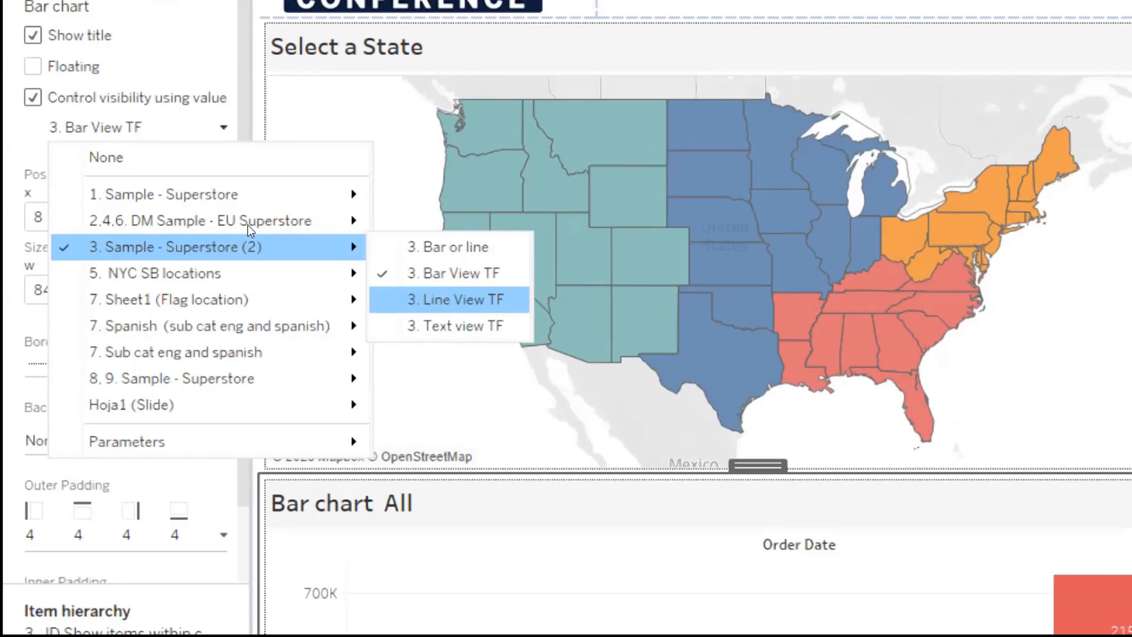
key("Down")
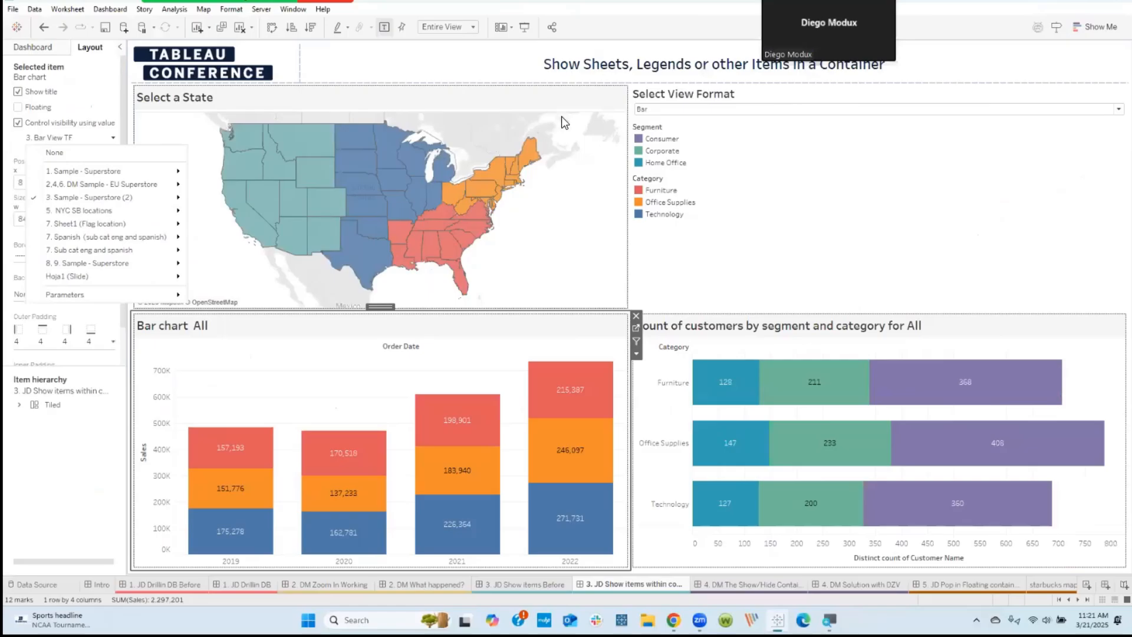
key("Escape")
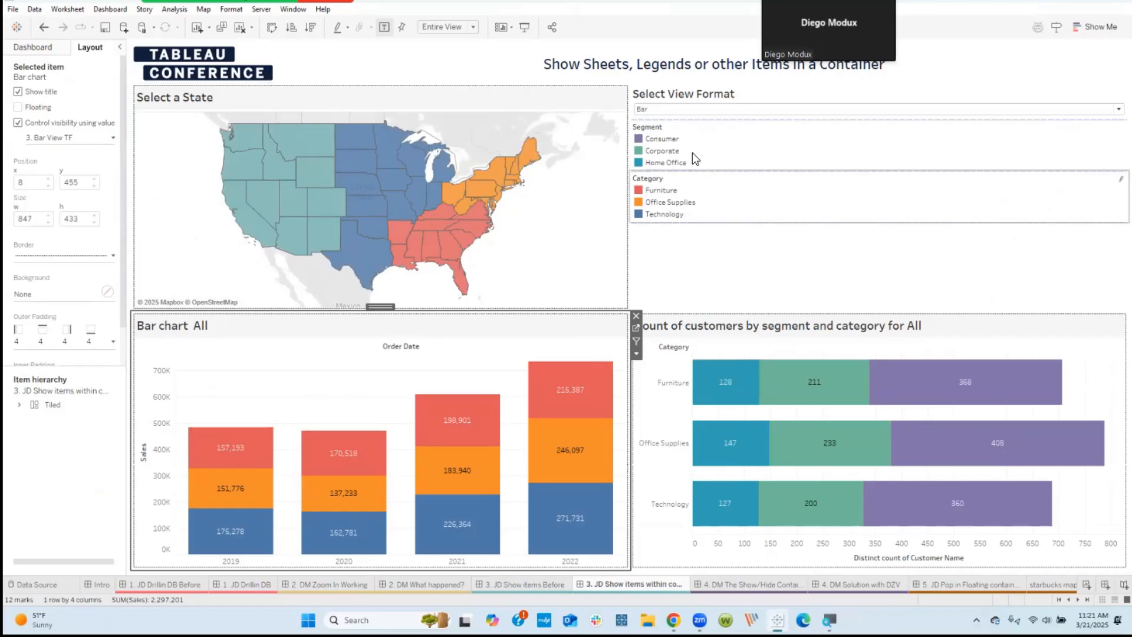
Step: Check which field controls the visibility of the Category and Segment legends, reviewing the Segment legend's available Boolean fields
left_click(695, 192)
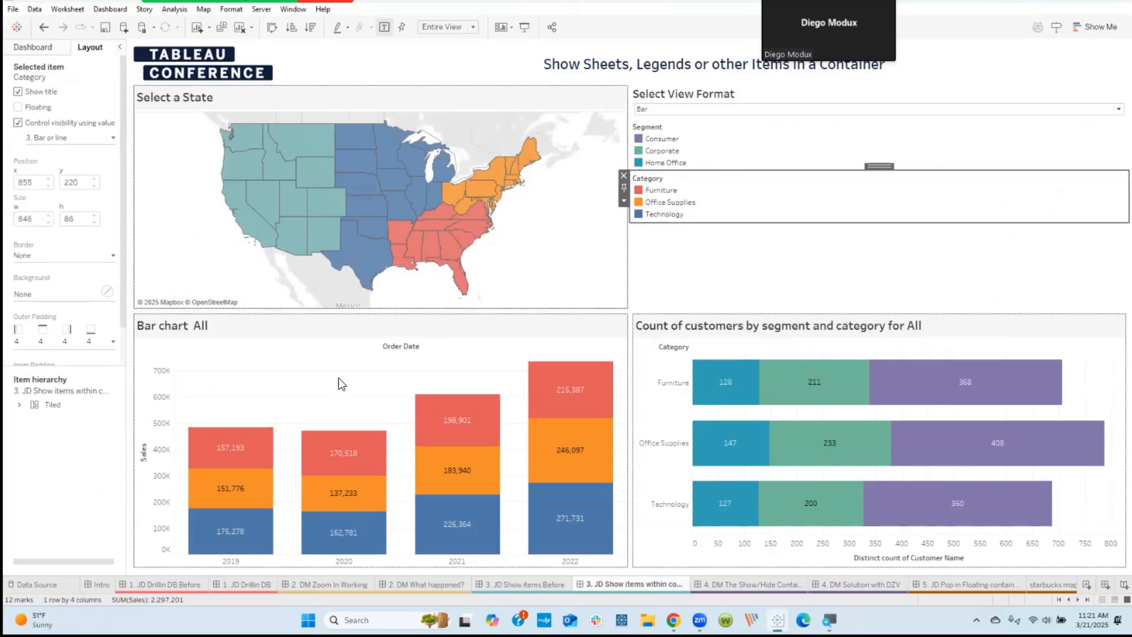
left_click(700, 163)
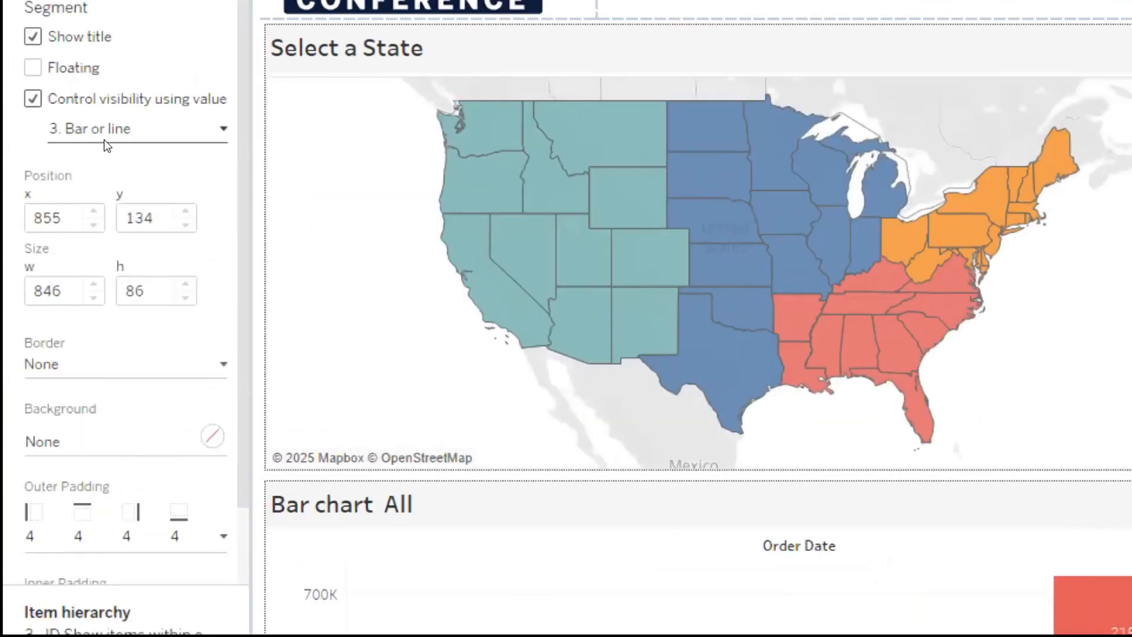
left_click(113, 141)
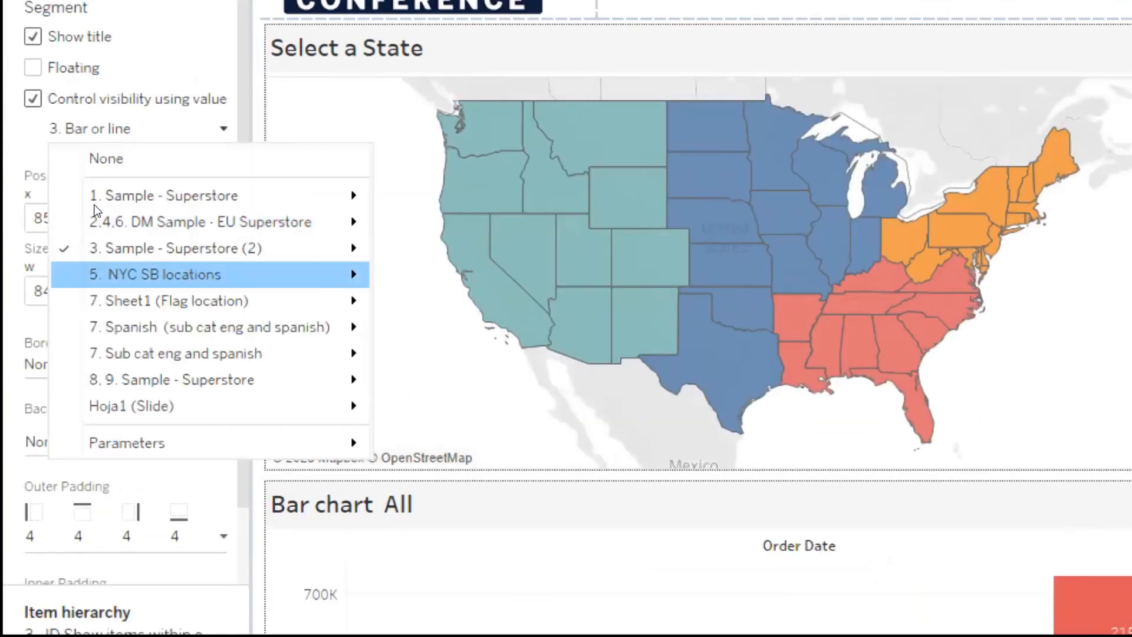
mouse_move(175, 248)
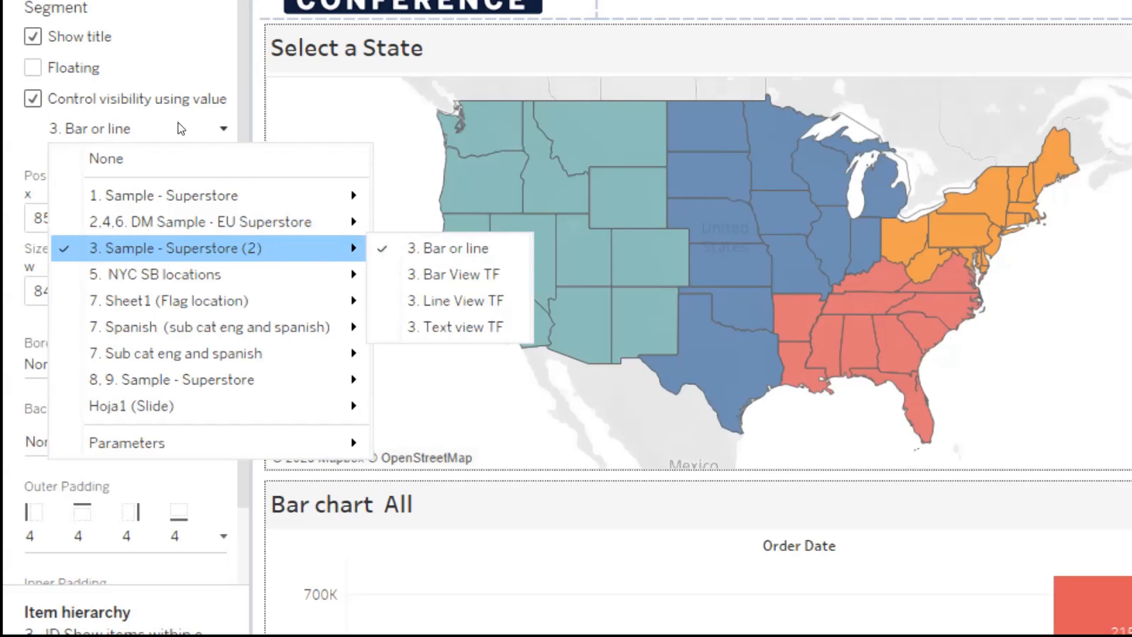
left_click(177, 127)
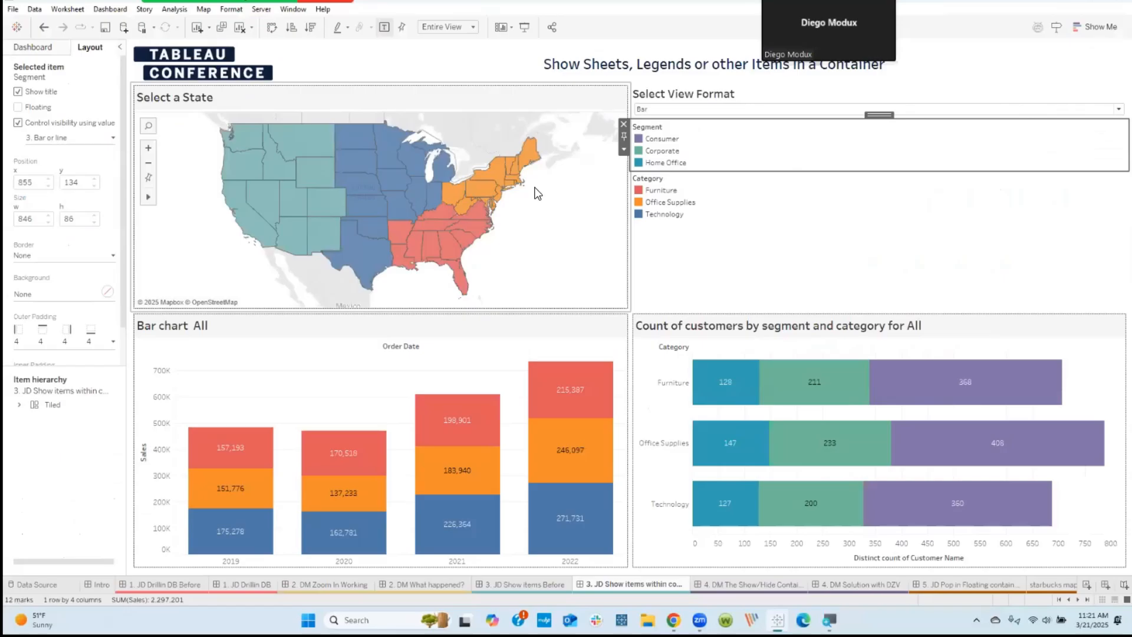
Step: Switch the Select View Format parameter to Line and then to Text to test the swapping of charts and legends
left_click(903, 291)
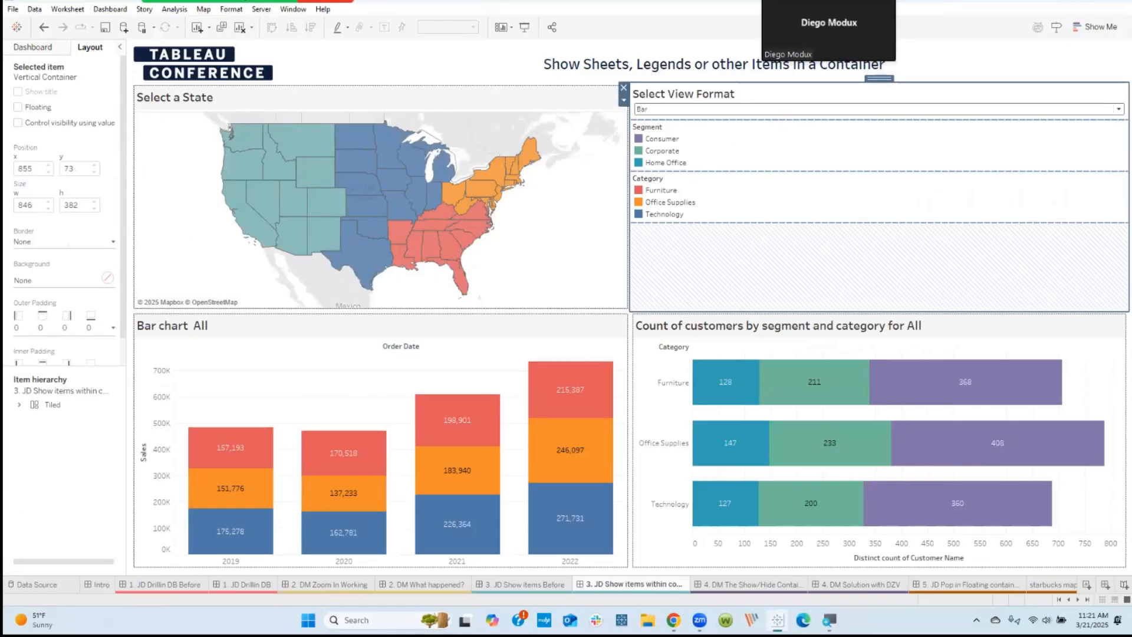
left_click(908, 110)
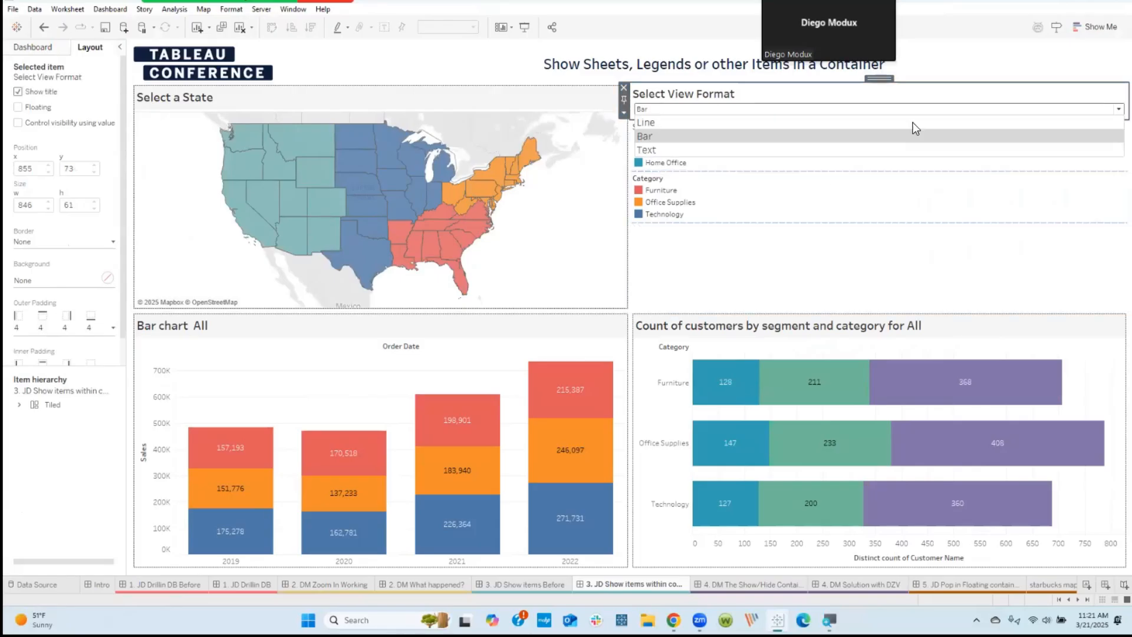
left_click(661, 124)
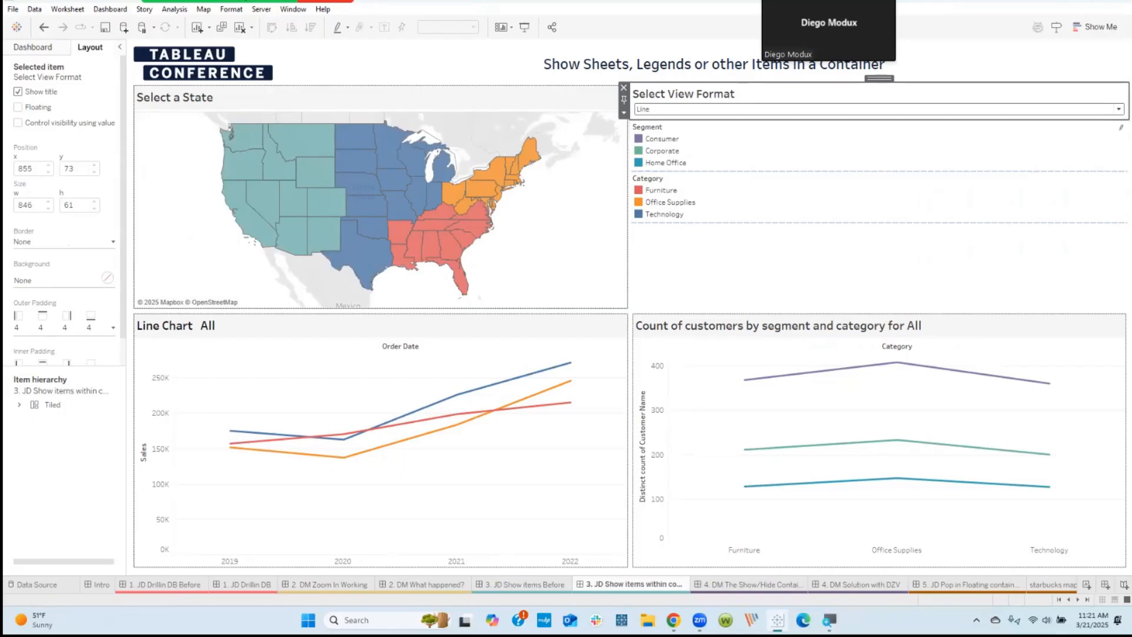
left_click(672, 110)
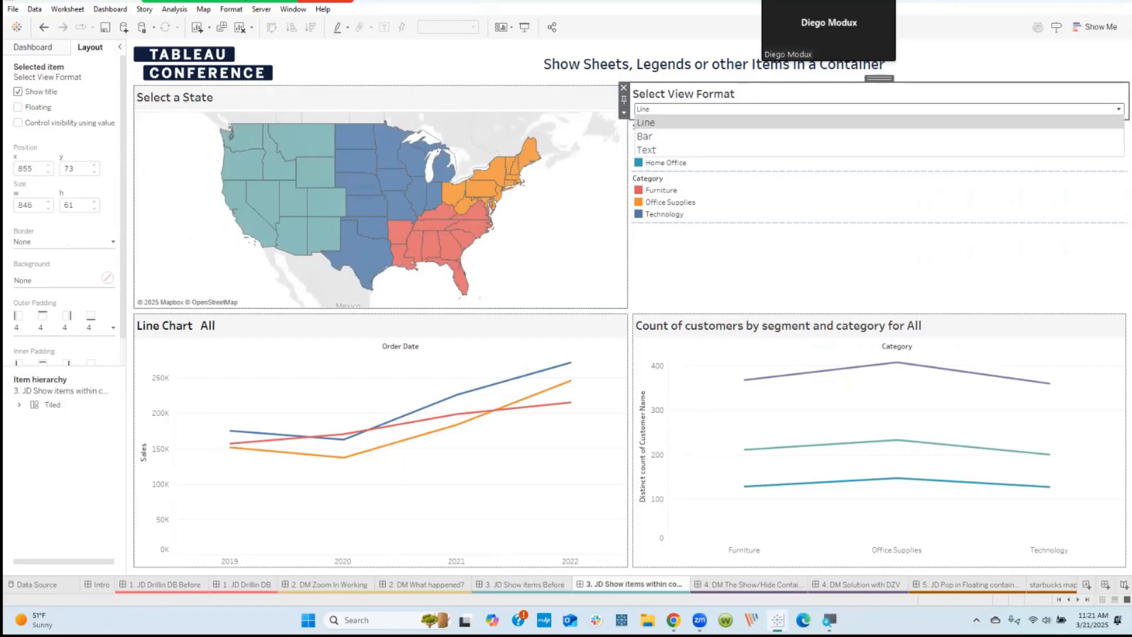
left_click(653, 152)
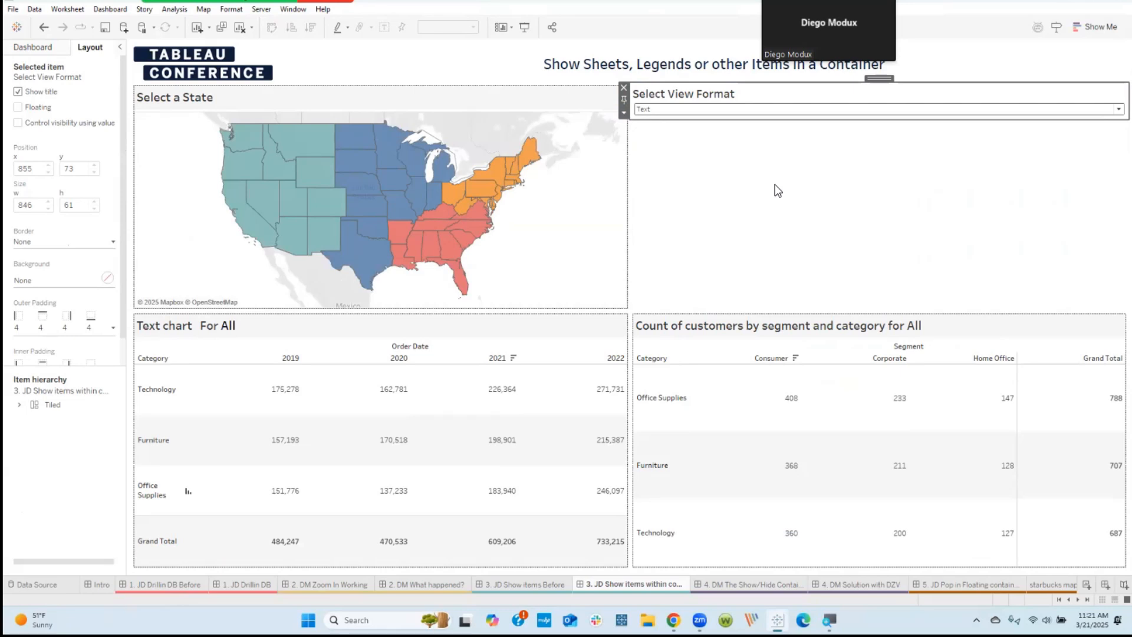
Step: Select Texas on the Select a State map to filter the dashboard to that state
left_click(367, 263)
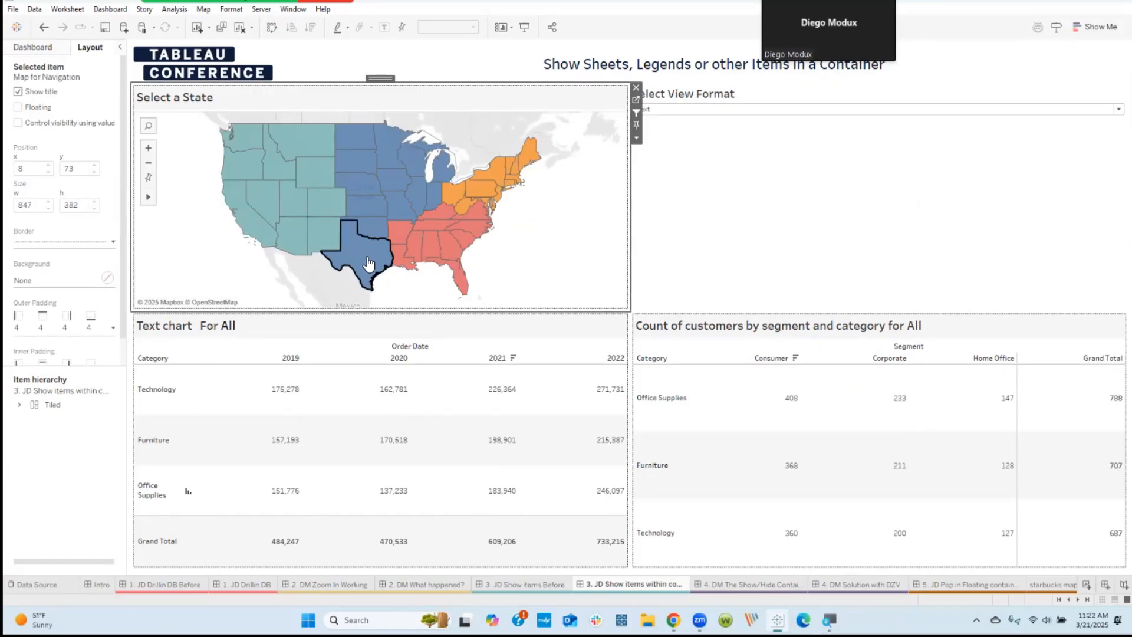
left_click(367, 260)
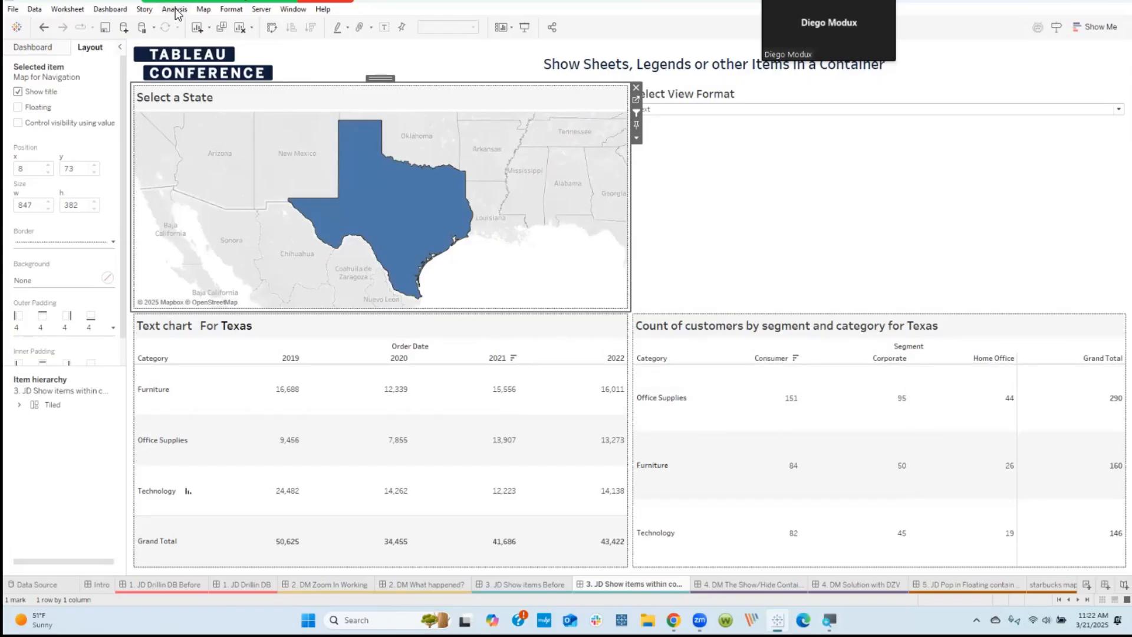
Step: List the dashboard actions for this sheet only and inspect the source and target sheets of the Filter1 action
left_click(112, 9)
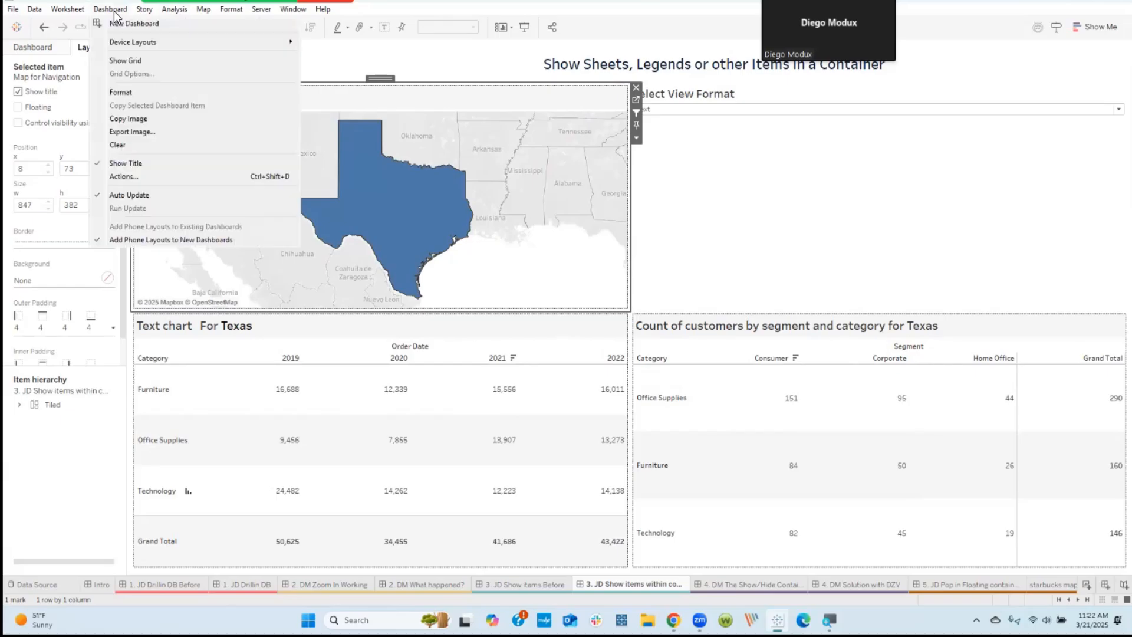
left_click(124, 176)
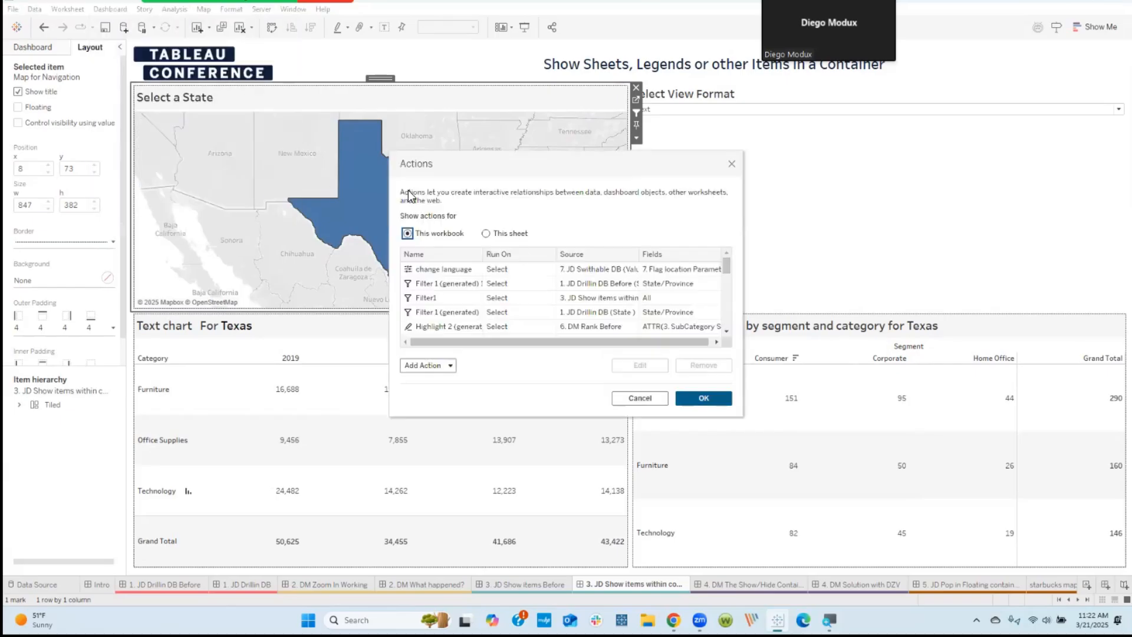
left_click(486, 234)
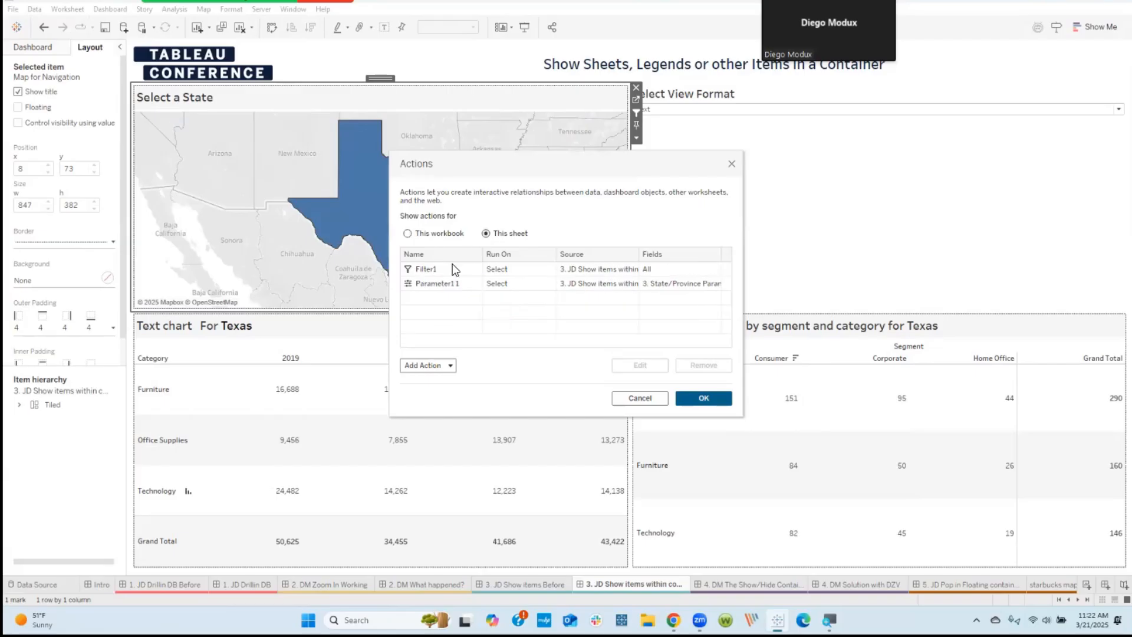
left_click(452, 267)
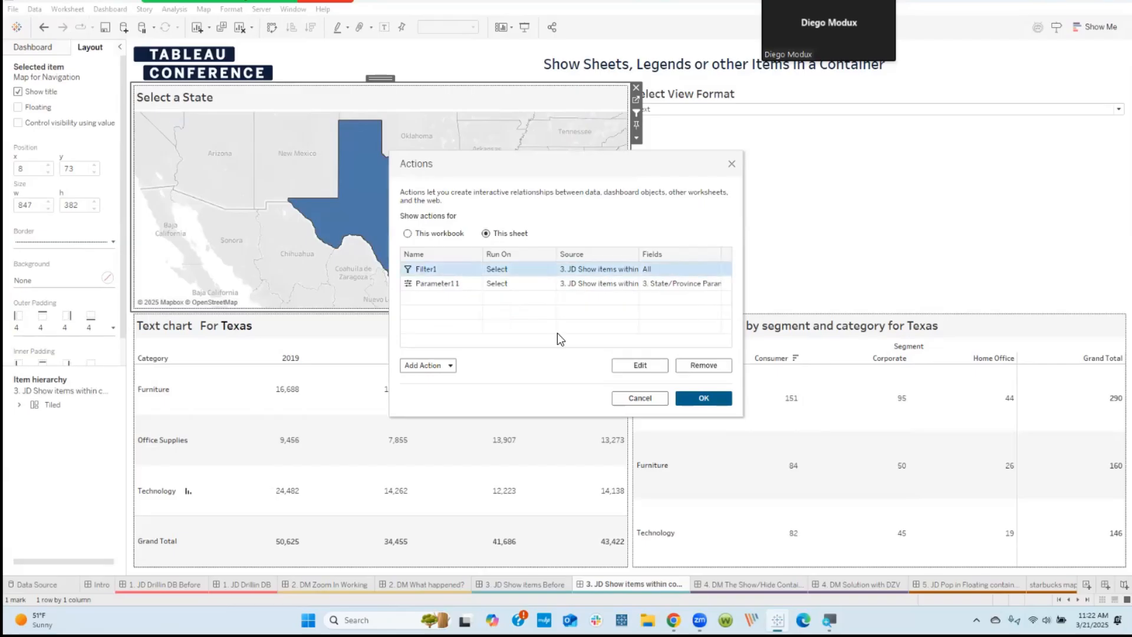
left_click(640, 365)
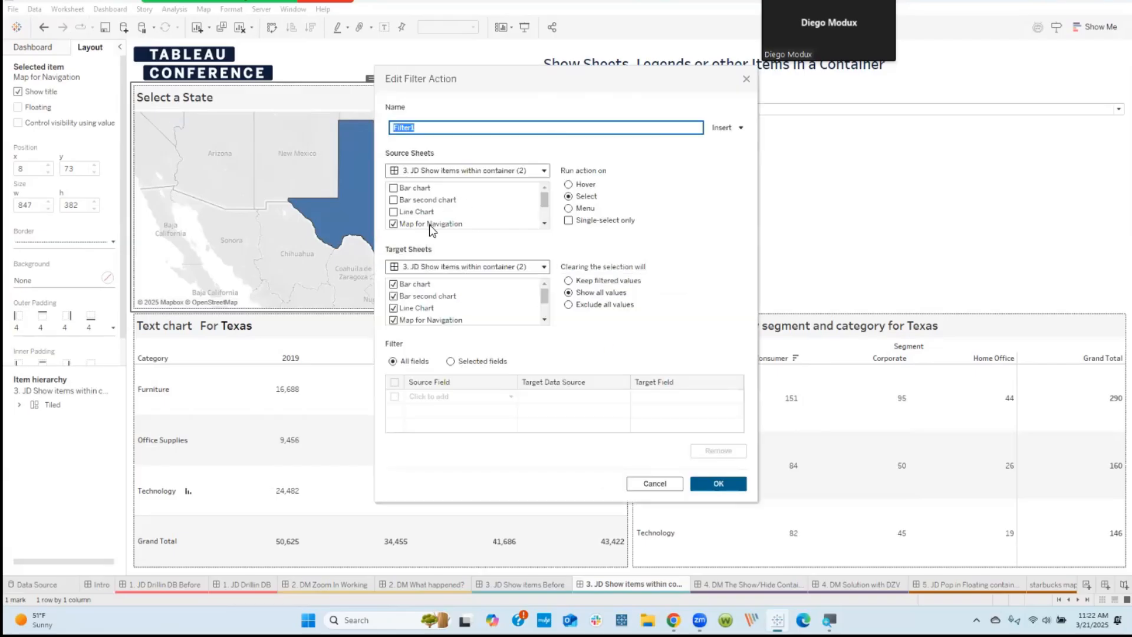
left_click_drag(546, 300, 546, 317)
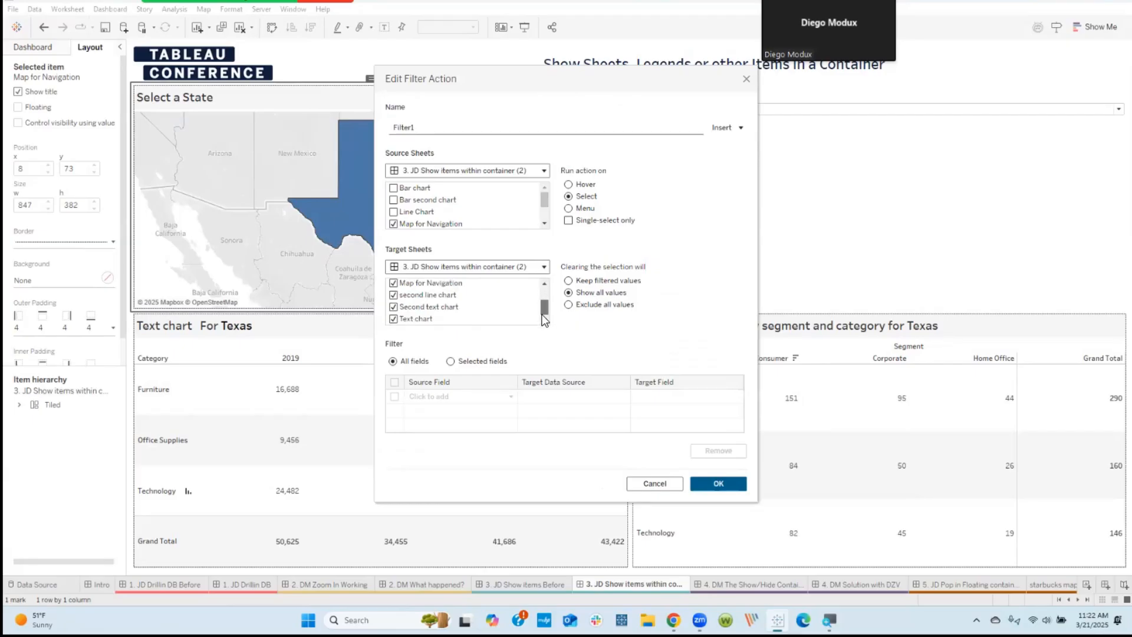
left_click(747, 80)
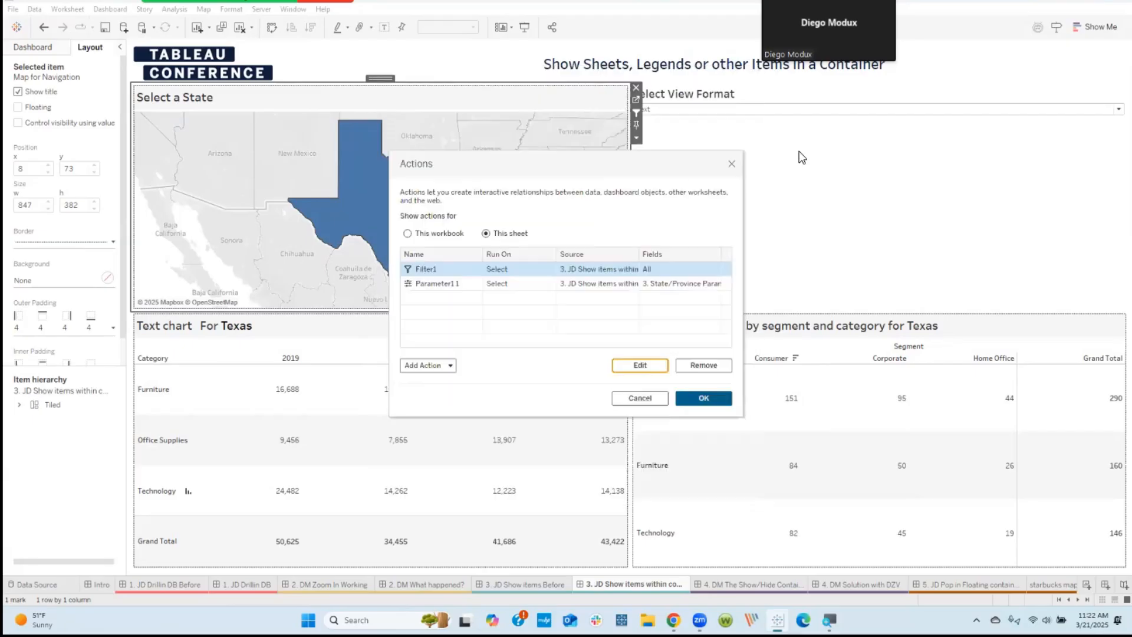
left_click(732, 165)
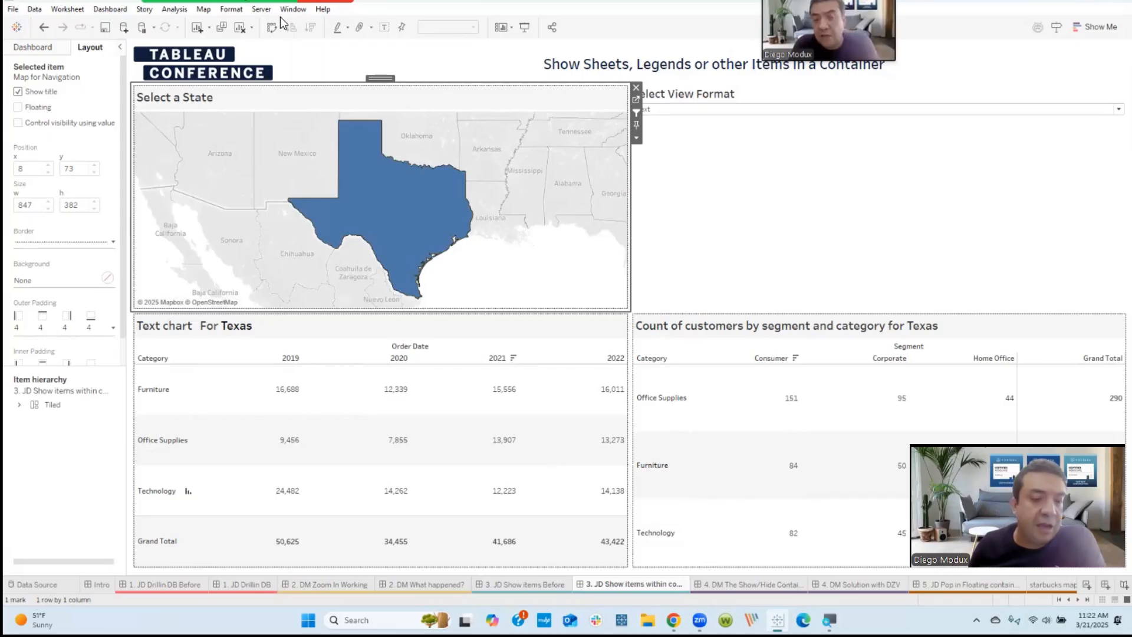
Step: On the 4. DM The Show/Hide Container dashboard, add a Show/Hide button to the Tableau Conference logo image and enlarge it to 70 by 55
mouse_move(281, 17)
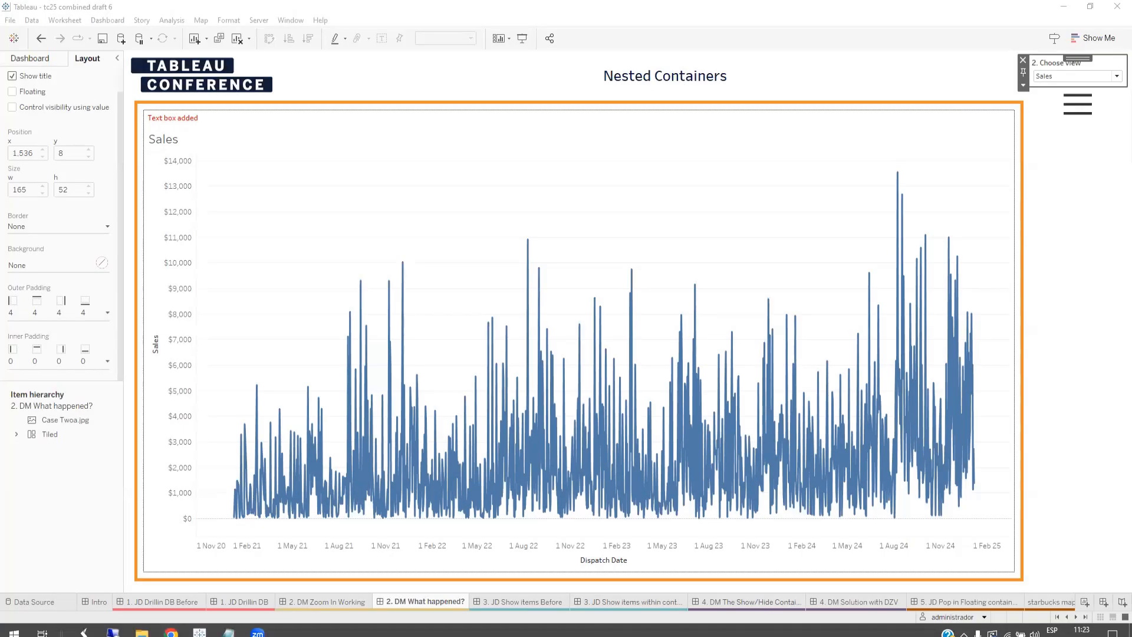
left_click(716, 602)
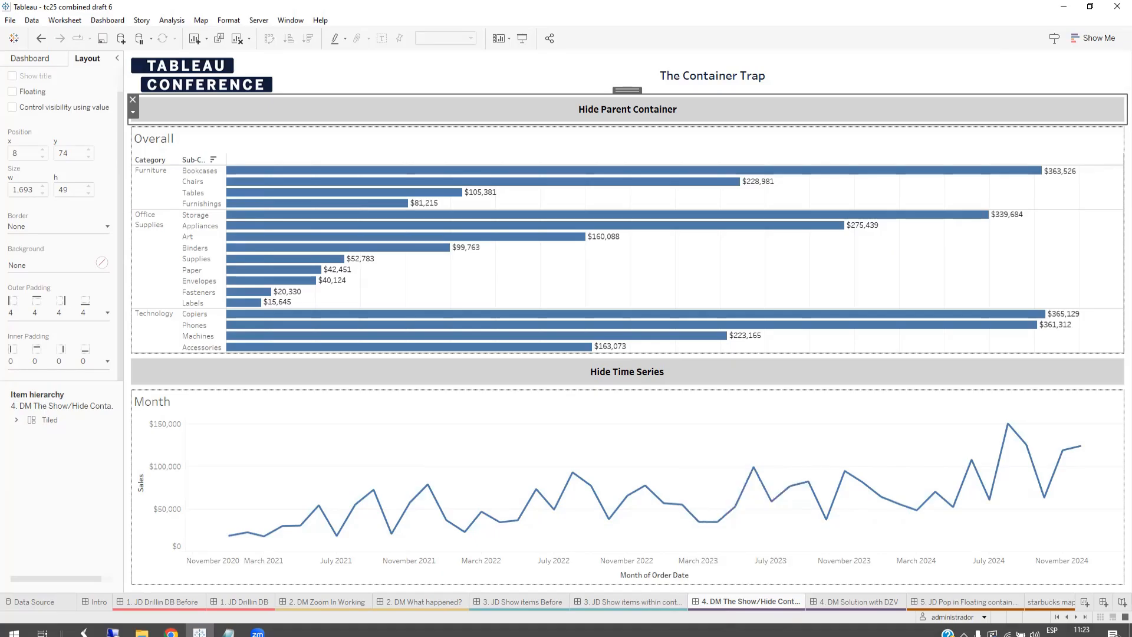
left_click(278, 66)
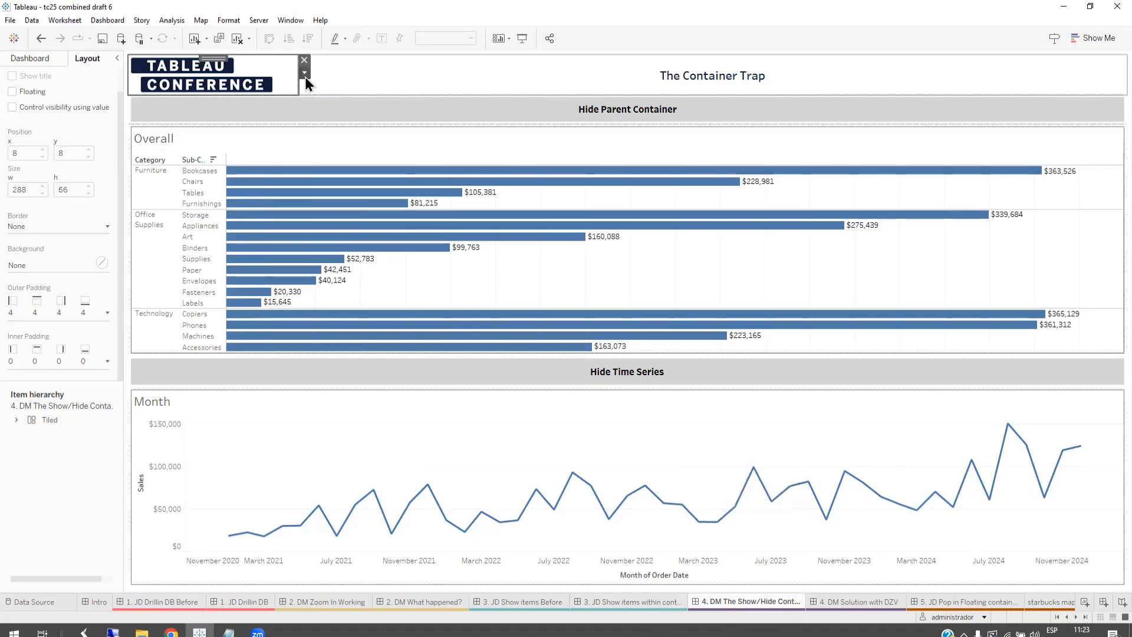
left_click(305, 74)
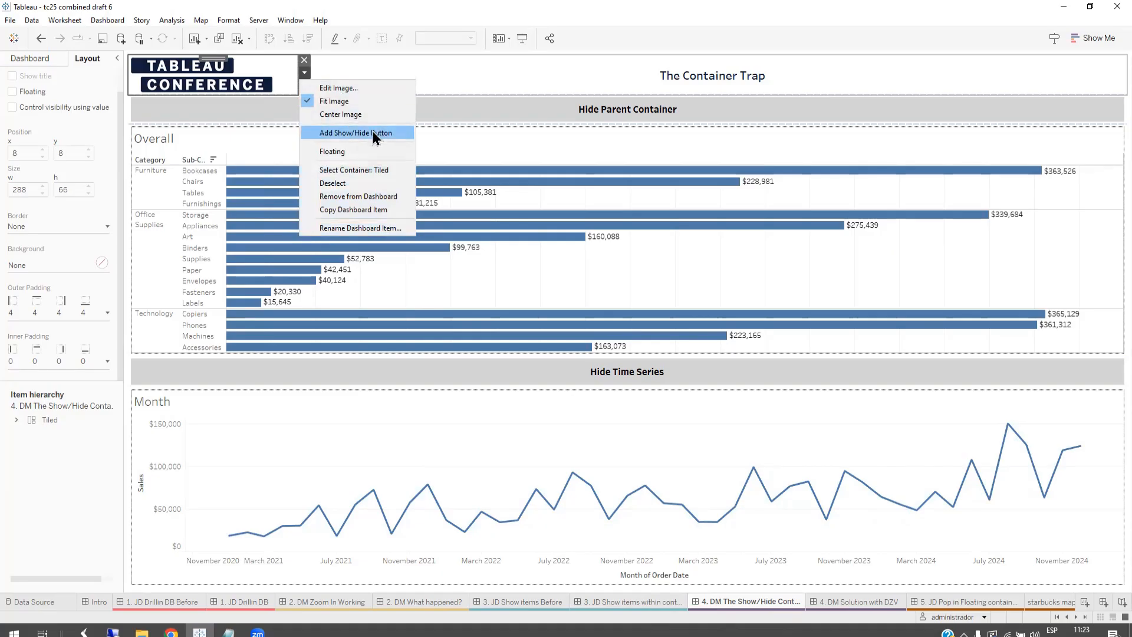
left_click(357, 132)
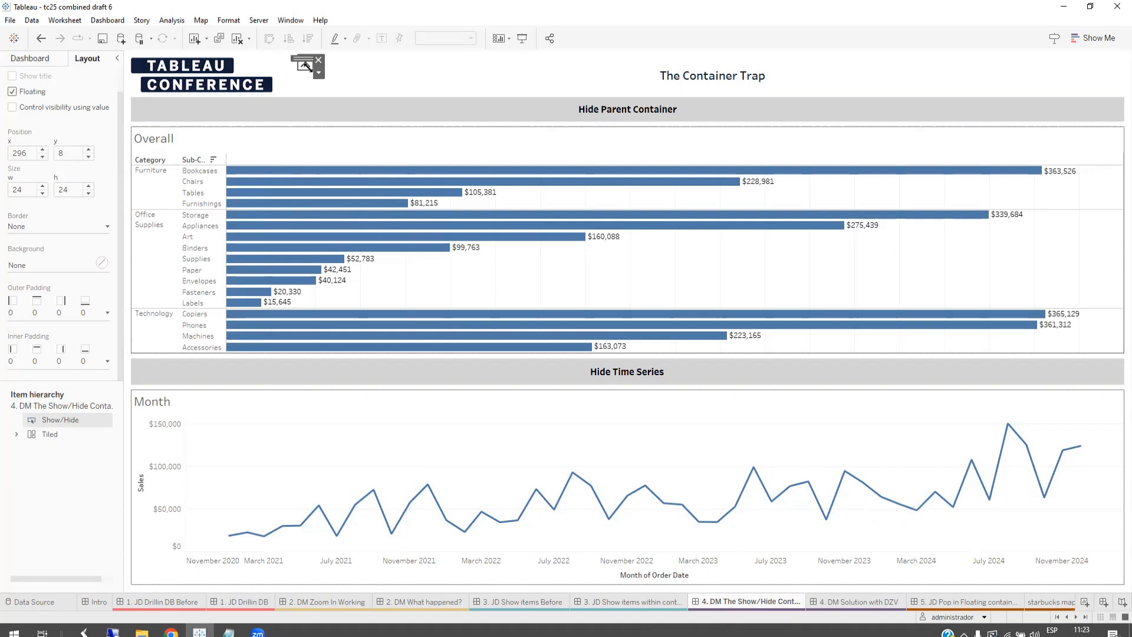
left_click_drag(331, 84, 338, 87)
Step: Test hiding and showing the logo image with its new Show/Hide button, and remove the button from the dashboard
left_click(316, 73)
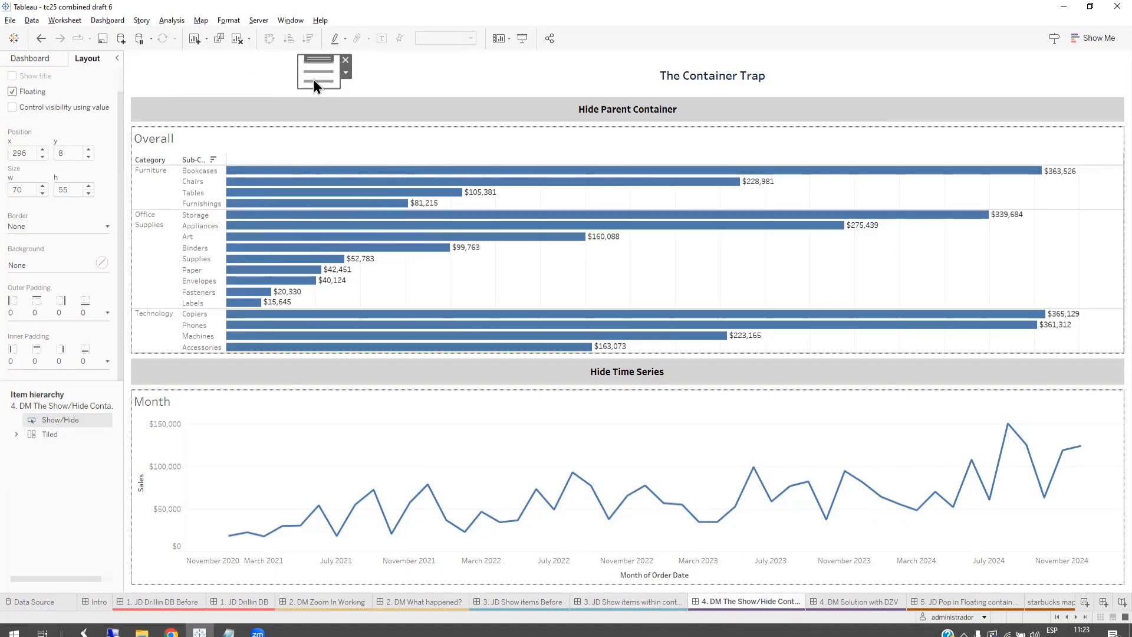
left_click(310, 79)
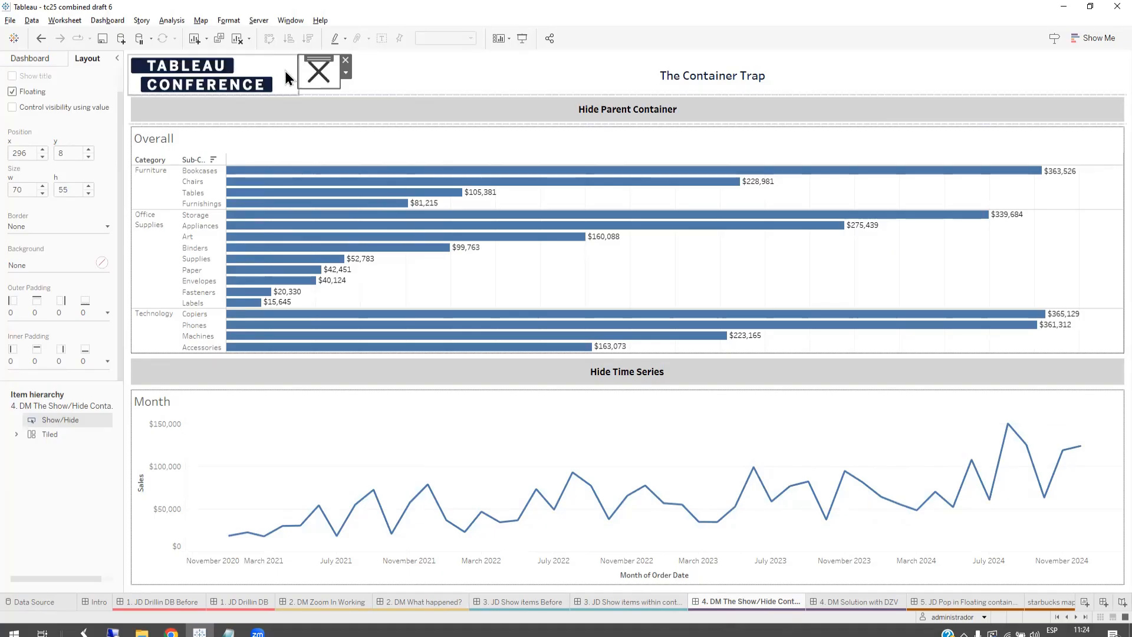
left_click(320, 76)
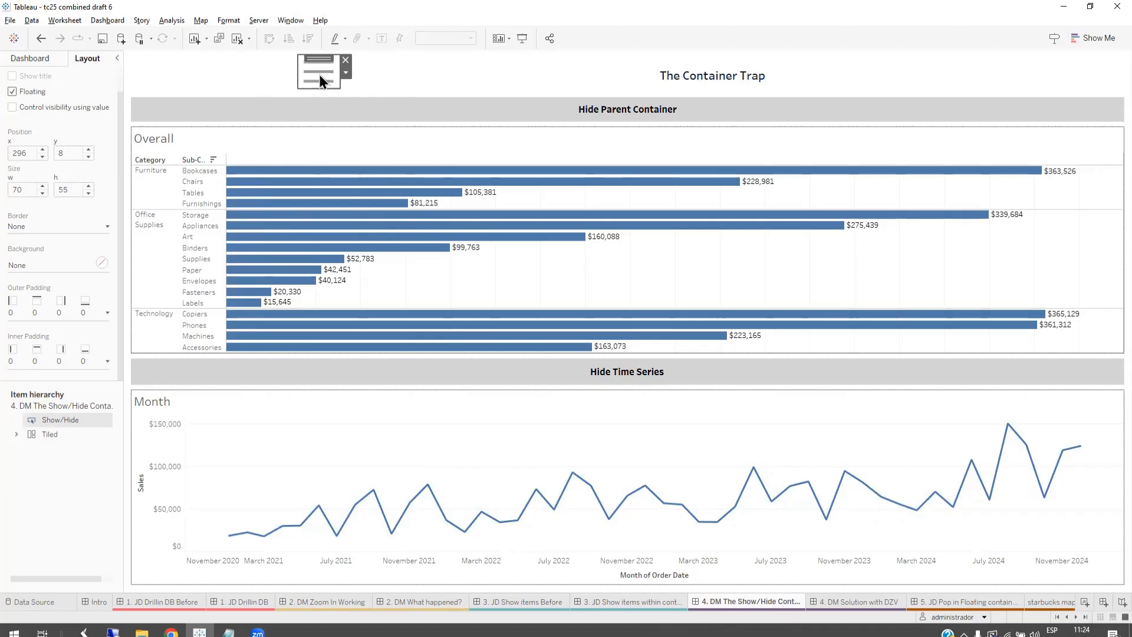
left_click(320, 75)
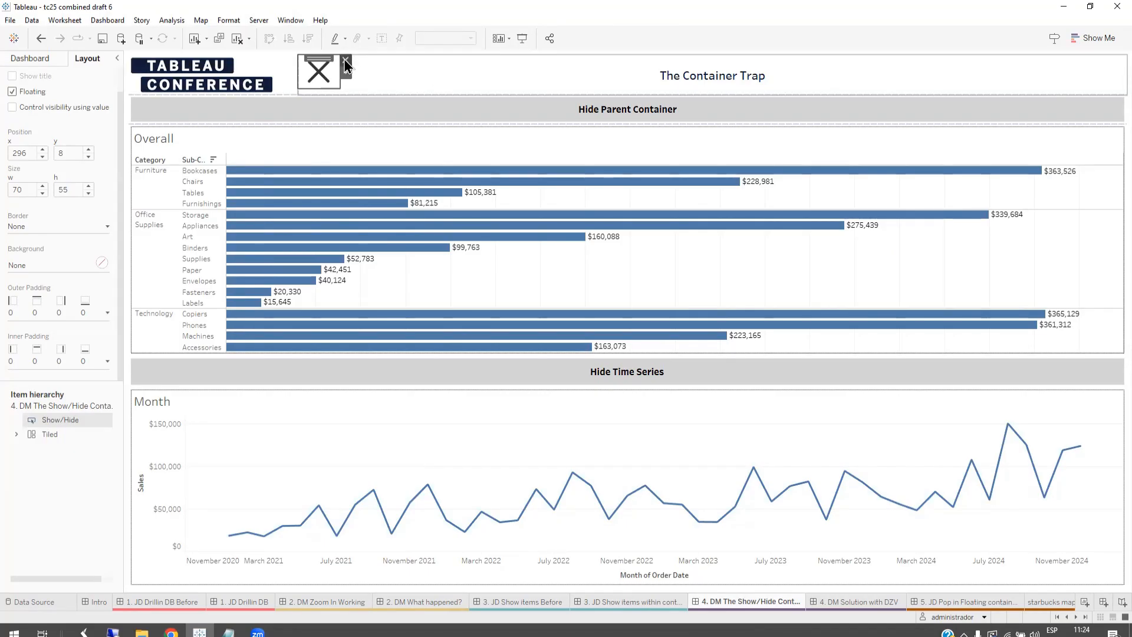
left_click(346, 61)
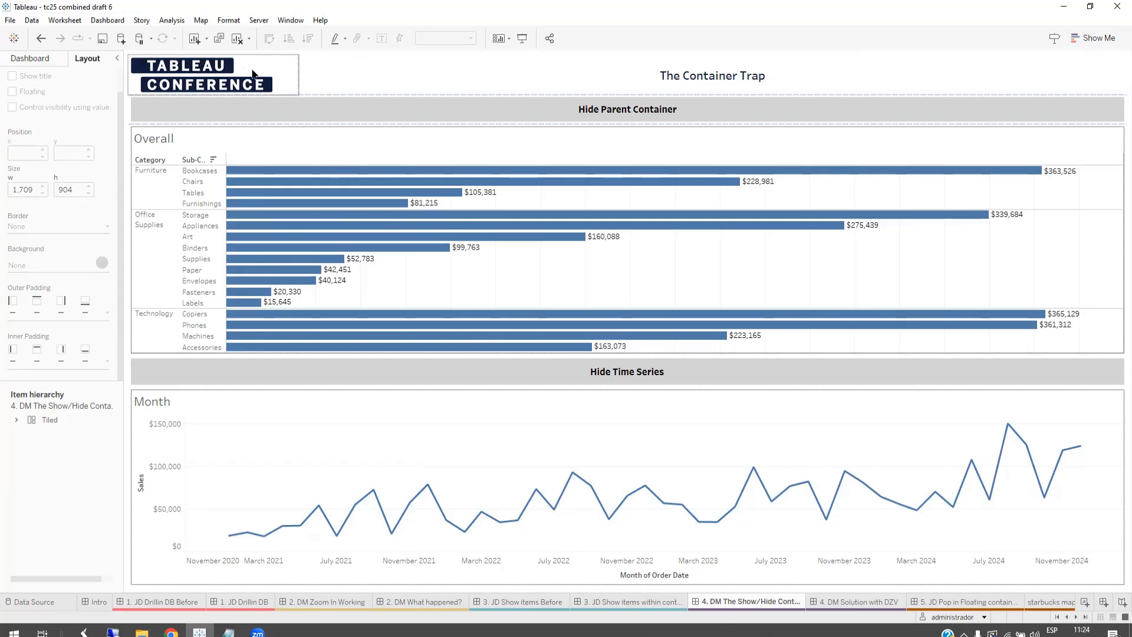
Step: Examine the Hide Parent Container and Hide Time Series buttons and select the parent container that encloses both charts
left_click(338, 109)
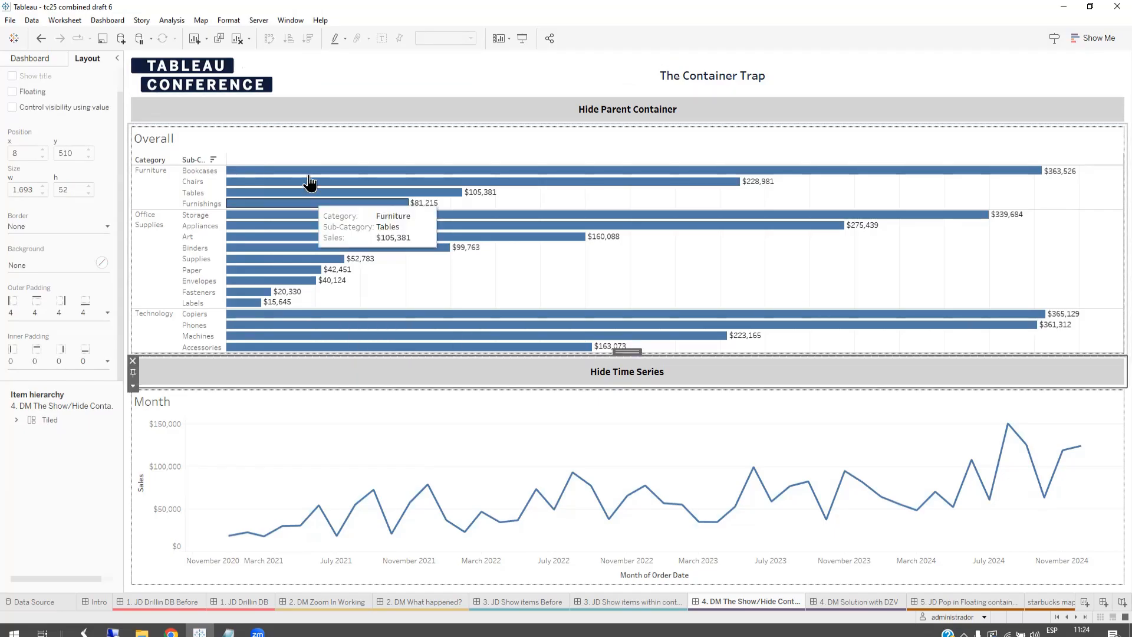
left_click(344, 372)
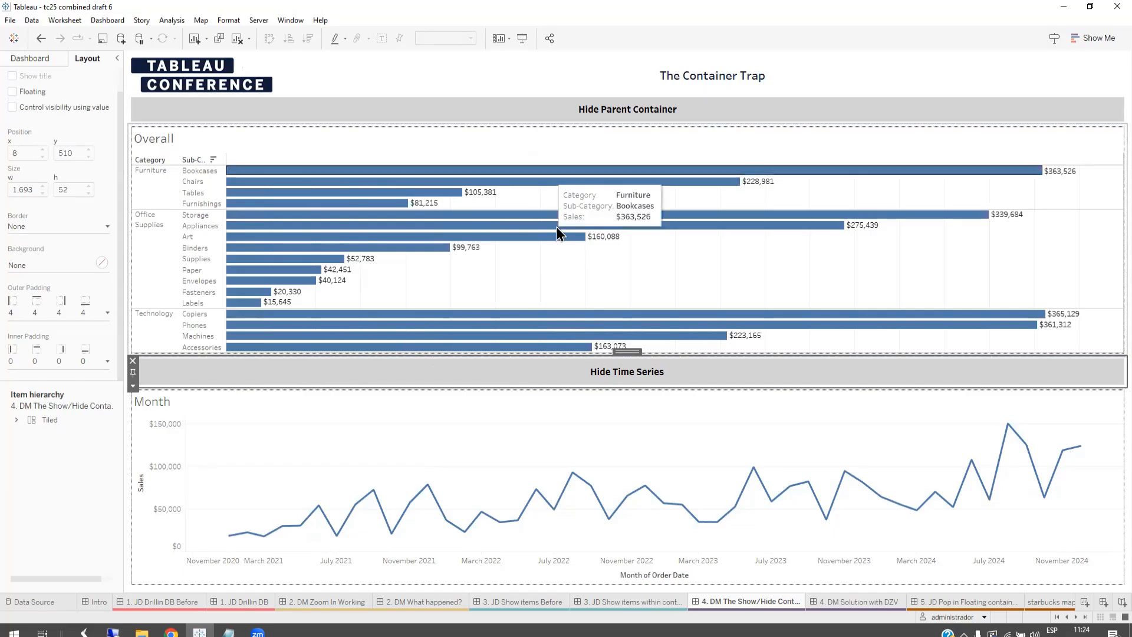
left_click(547, 108)
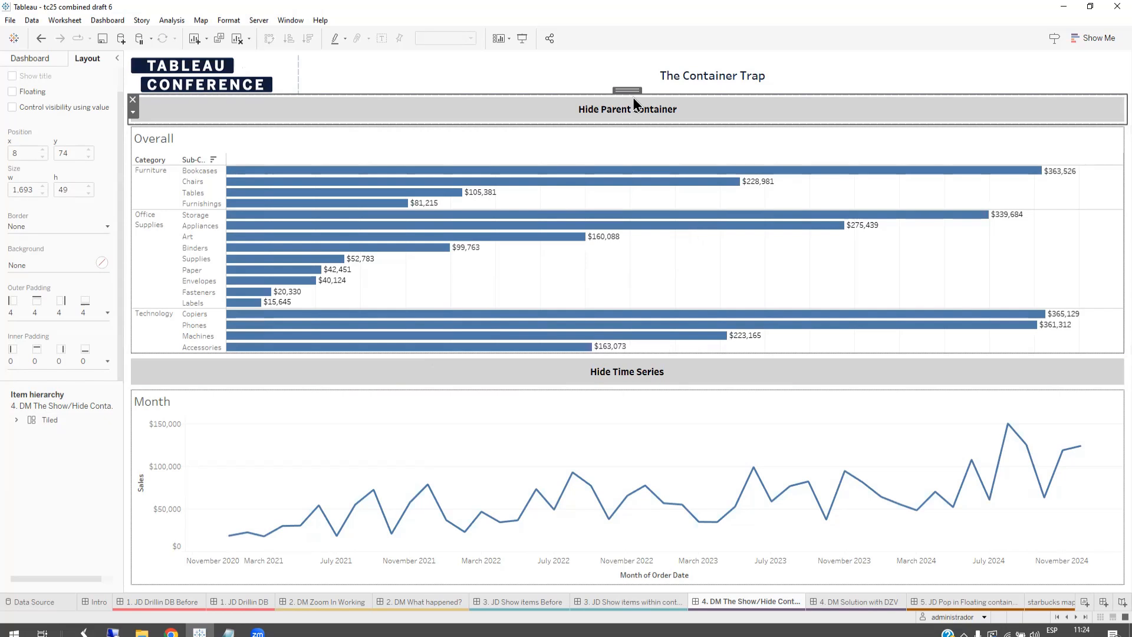
left_click(612, 138)
double_click(621, 121)
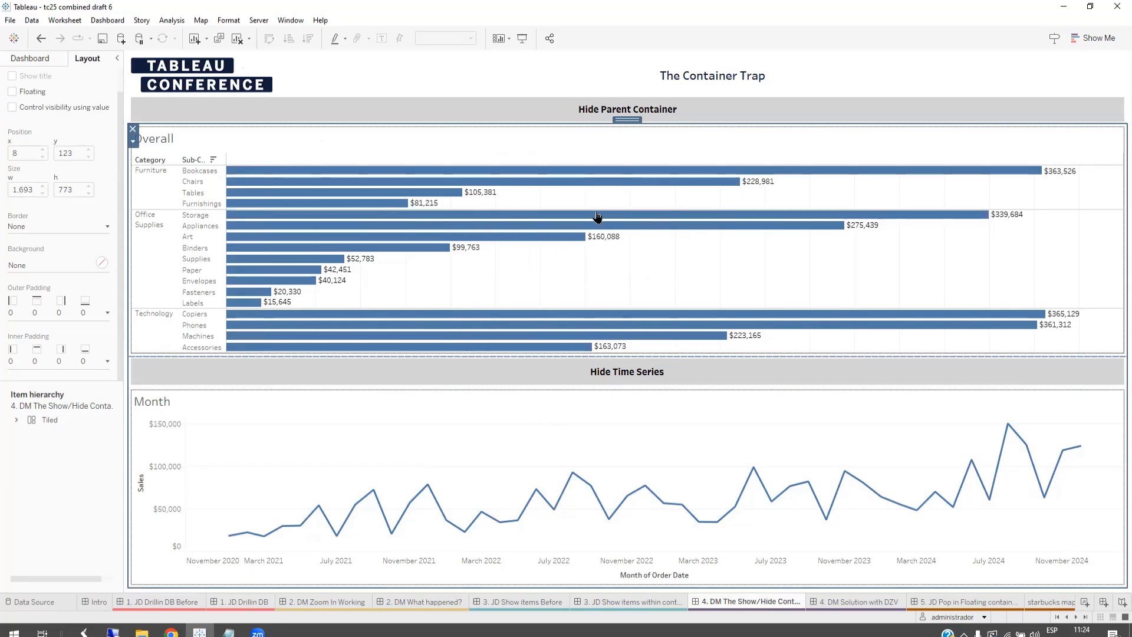
Step: Hide the Month chart with its Time Series button, and hide and show the parent container to test how the nested item behaves
left_click(607, 378)
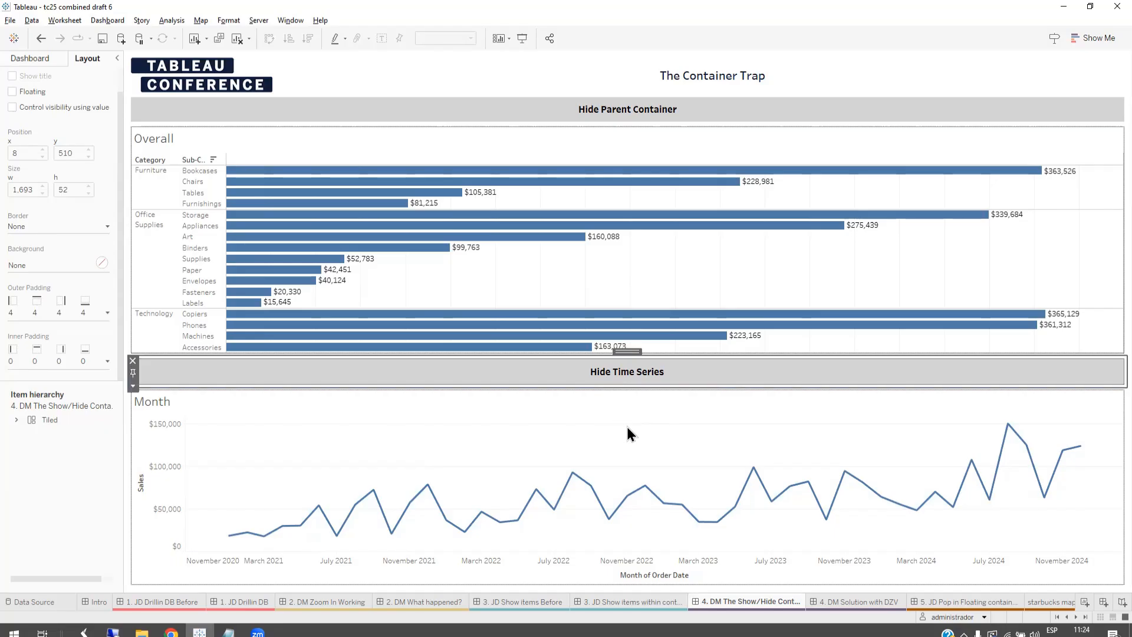
left_click(634, 381, "alt")
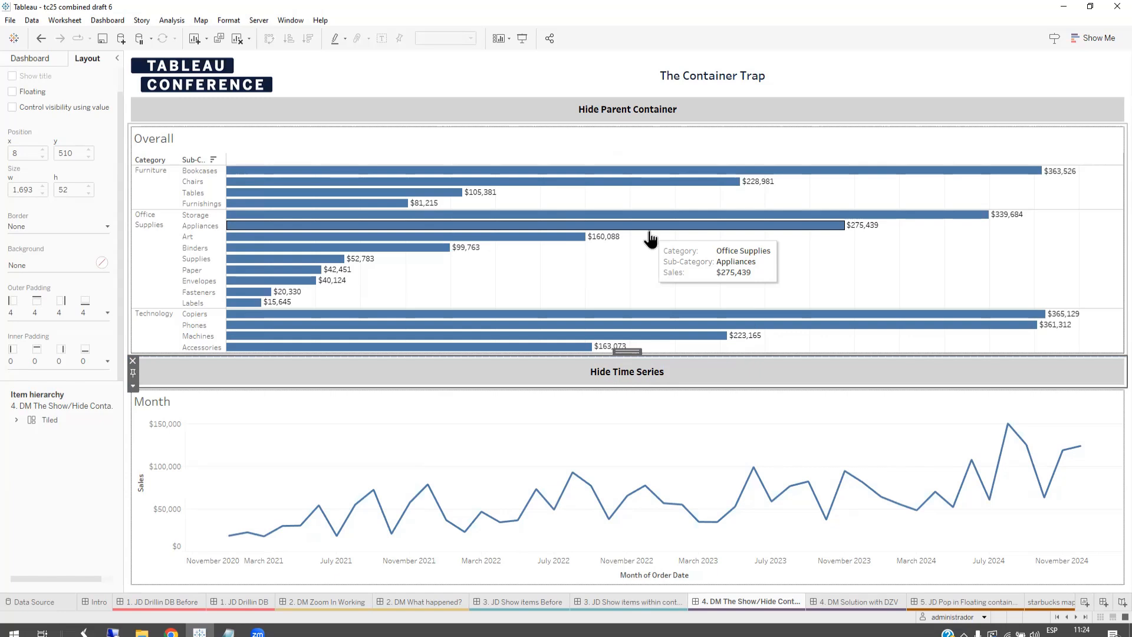
left_click(637, 375, "alt")
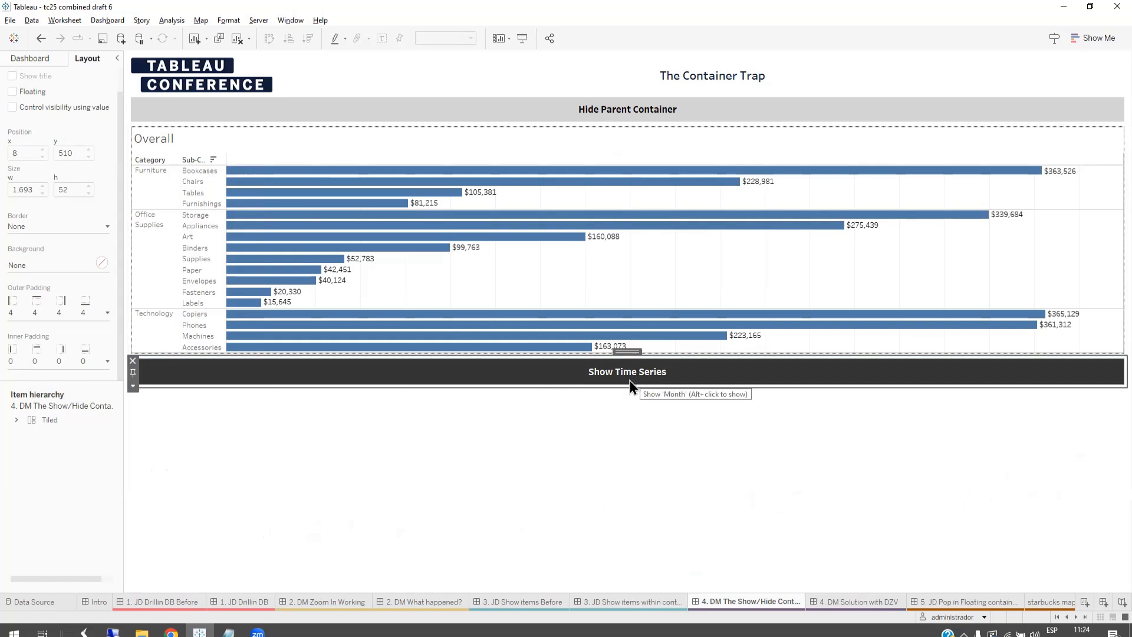
left_click(613, 112)
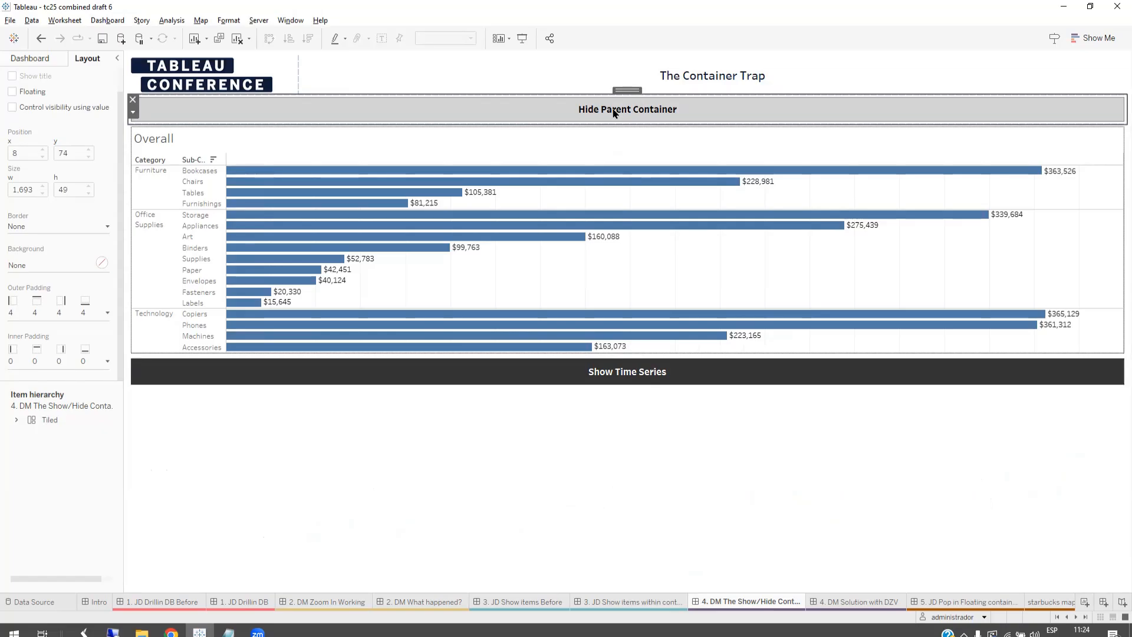
left_click(613, 114, "alt")
left_click(606, 115, "alt")
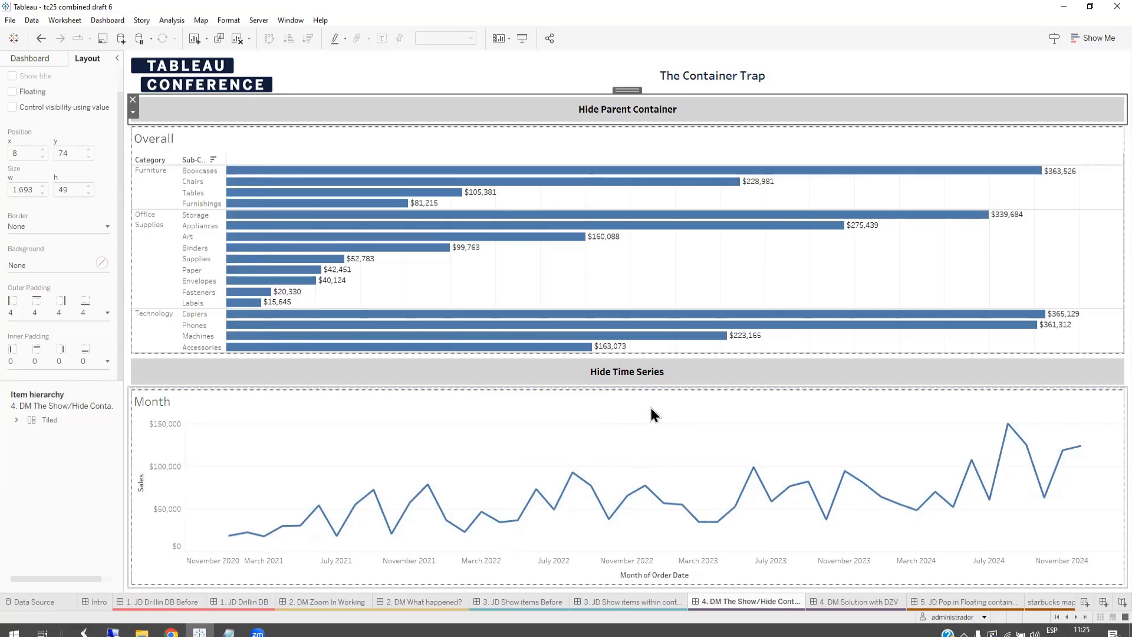
Step: Repeat the container trap test by hiding the time series again, and hiding and showing the parent container
left_click(608, 377, "alt")
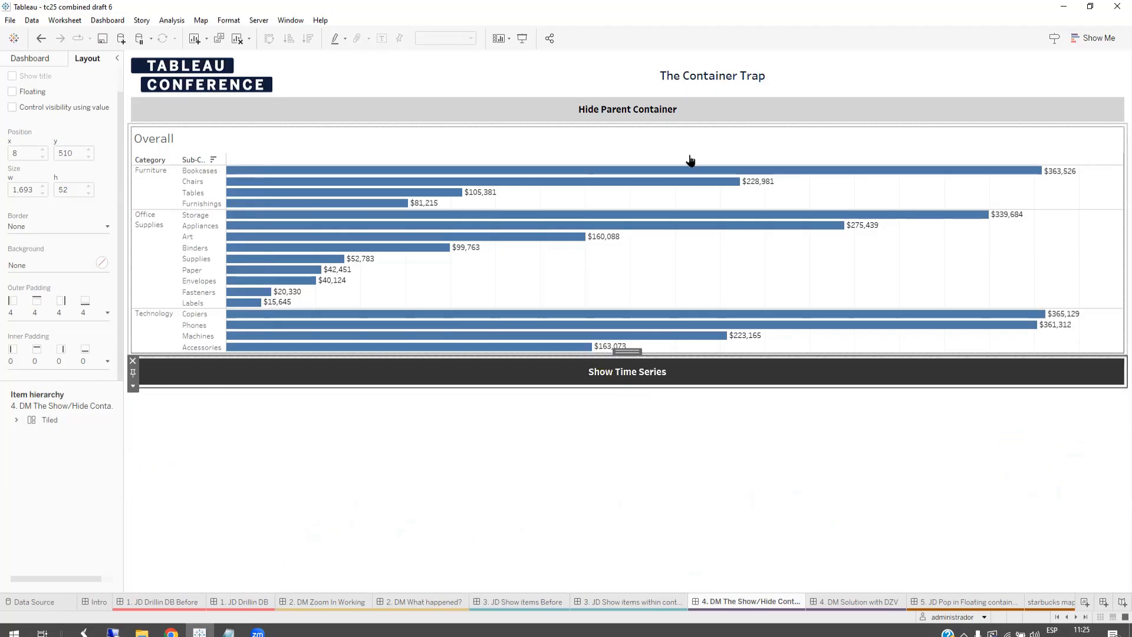
left_click(612, 113)
left_click(612, 115, "alt")
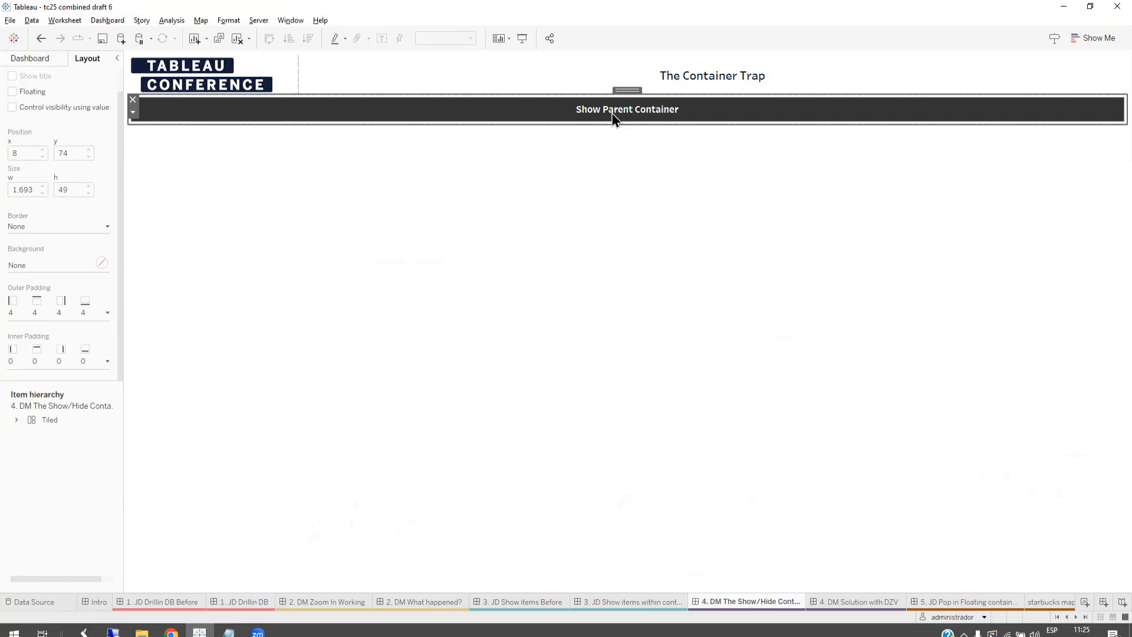
left_click(611, 113, "alt")
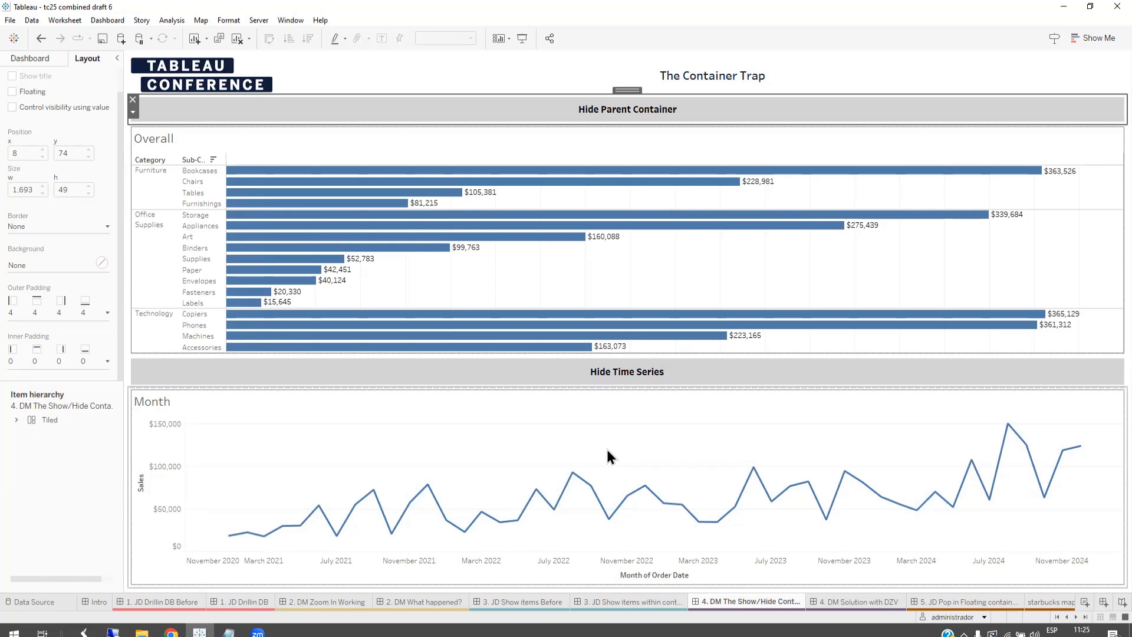
Step: Go to the Overall sheet from the 4. DM Solution with DZV dashboard and show the 4. Show Child Container parameter control
left_click(854, 601)
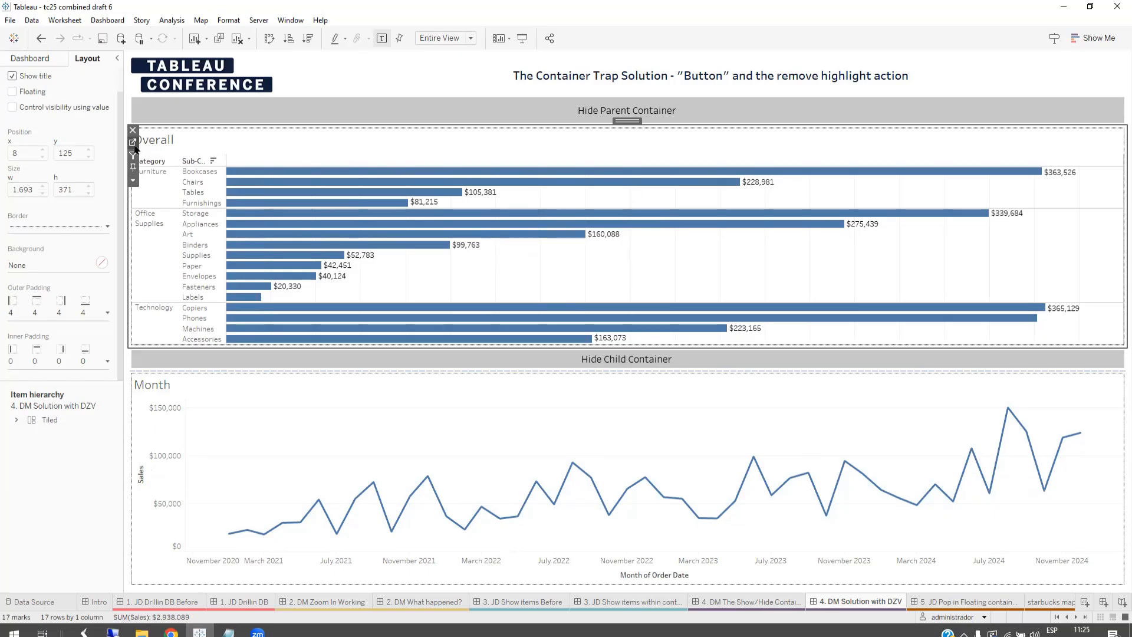
left_click(132, 143)
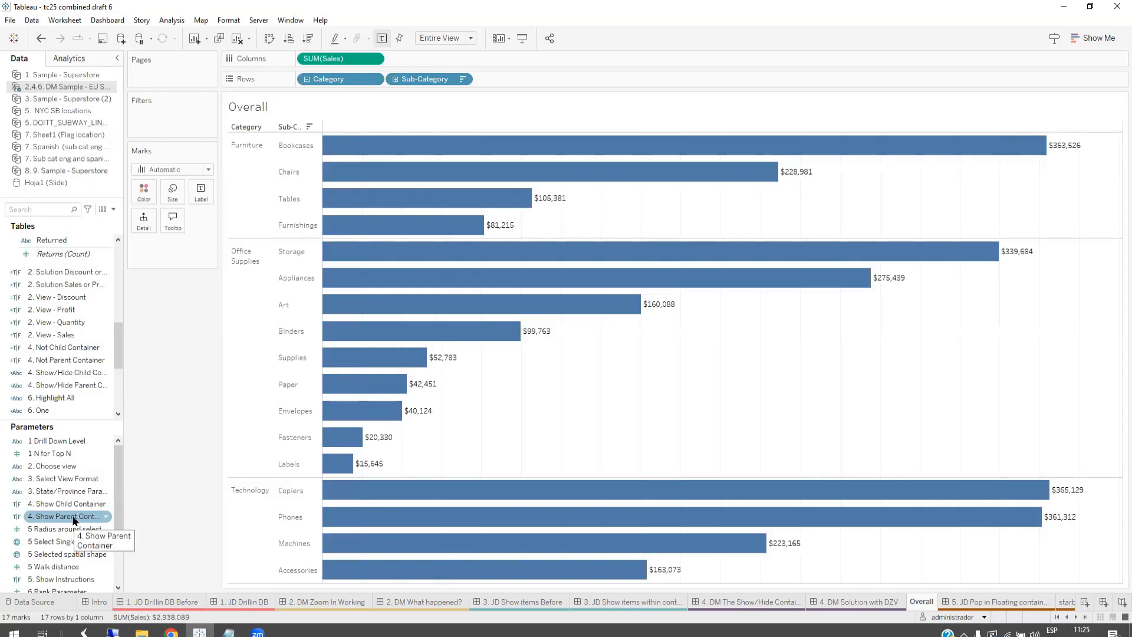
right_click(91, 504)
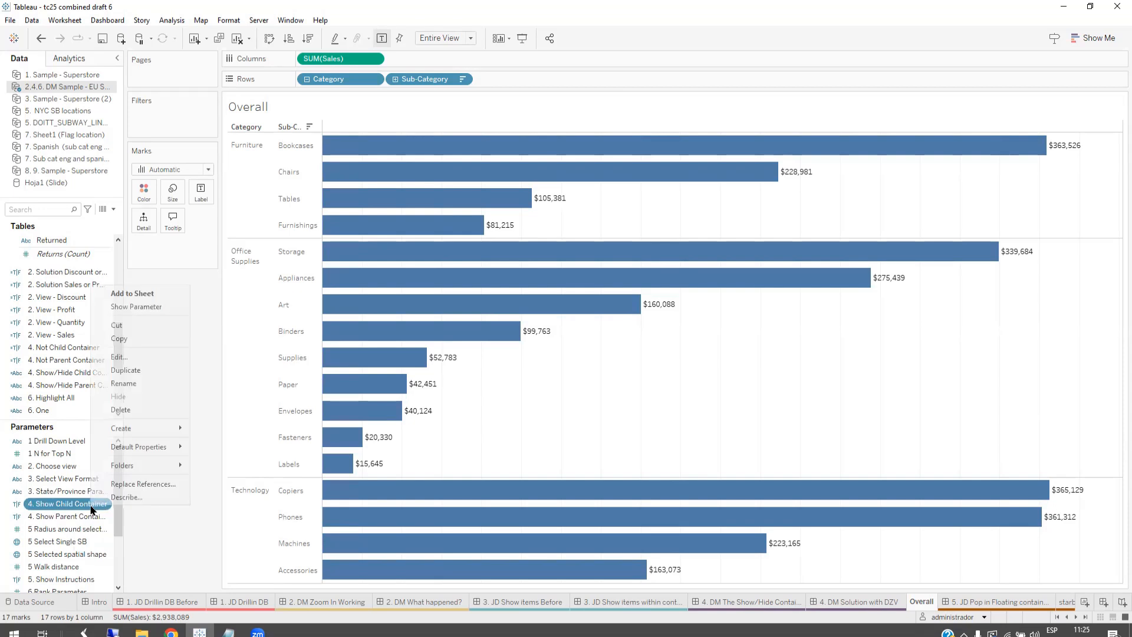
left_click(168, 308)
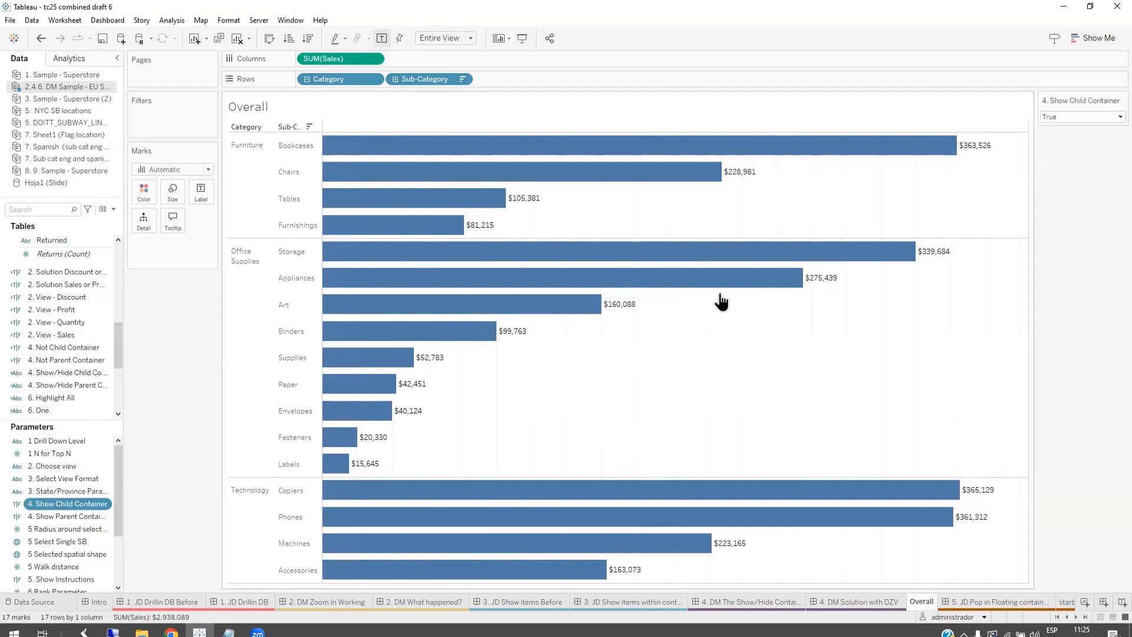
Step: Inspect the data type, current value and aliases of the 4. Show Child Container parameter, and close its settings without changes
right_click(1105, 103)
left_click(1084, 111)
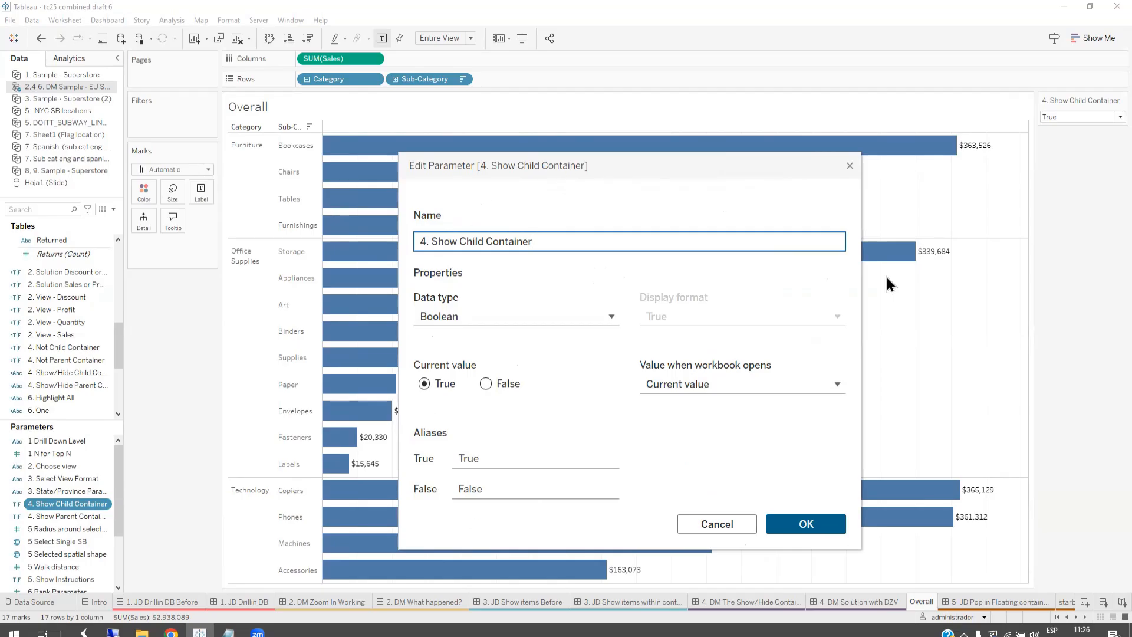
left_click(850, 166)
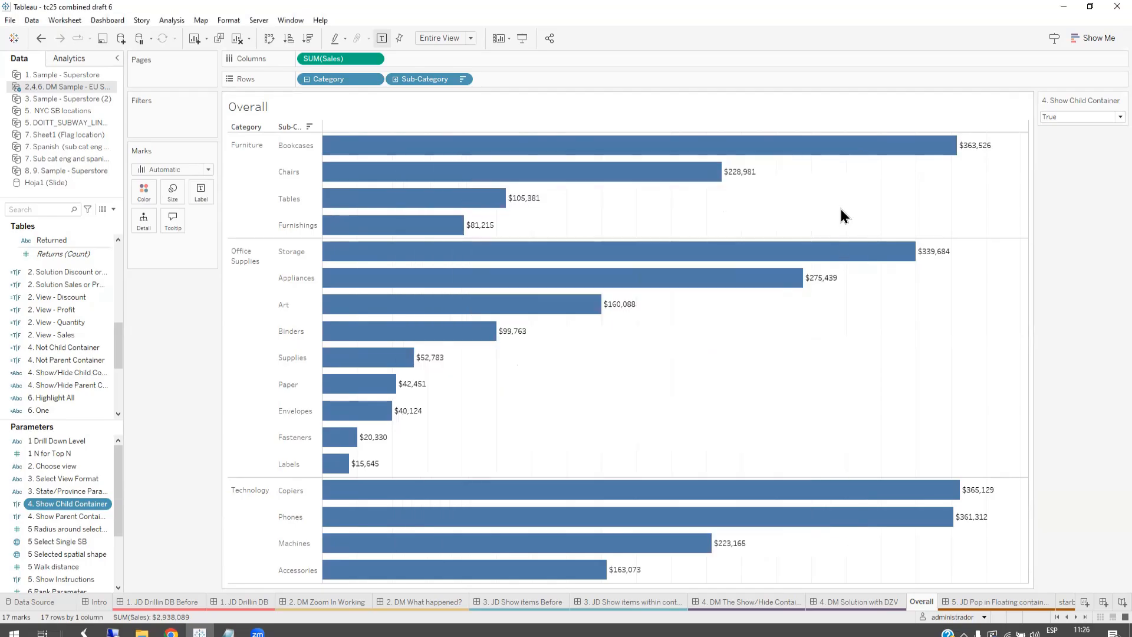
Step: On the 4. DM Solution with DZV dashboard, check which parameters control the visibility of the parent container and the Month chart
left_click(855, 602)
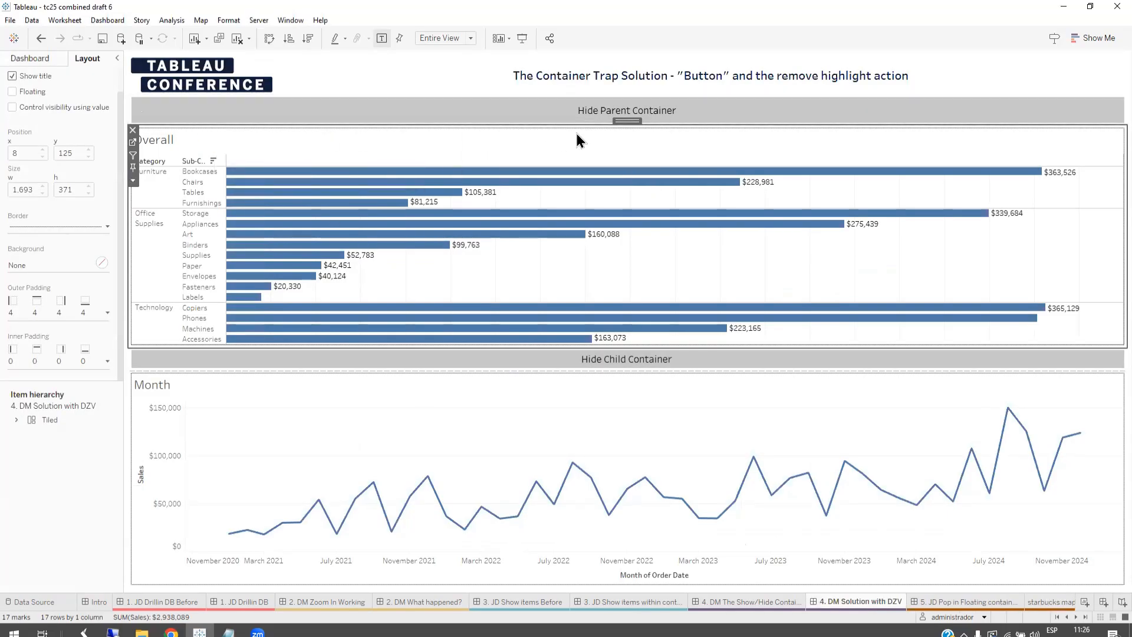
double_click(630, 123)
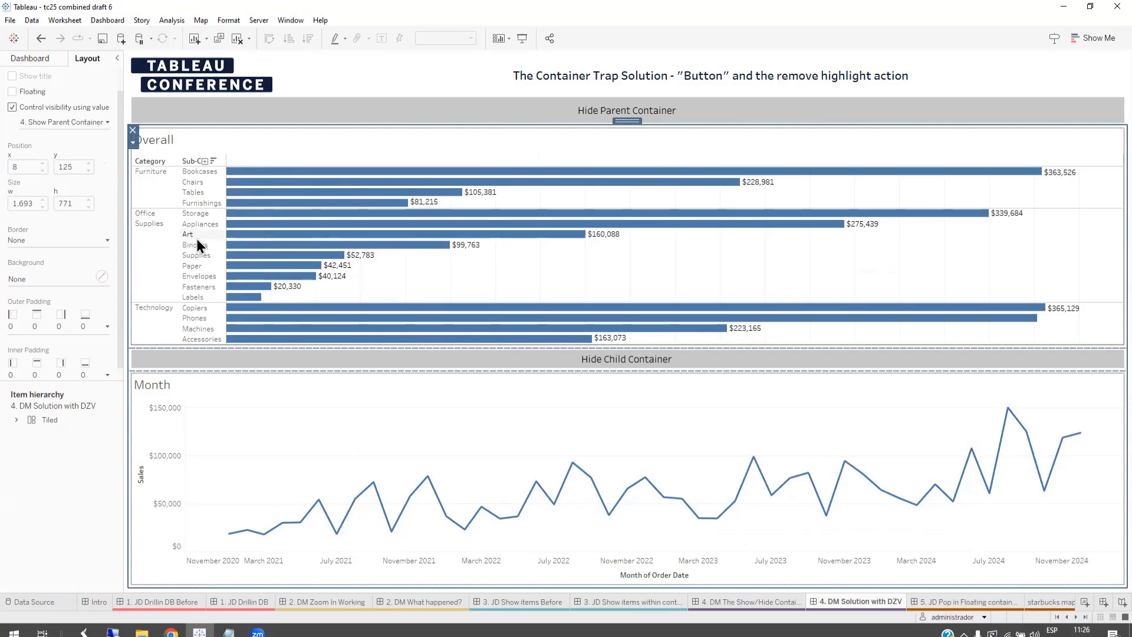
key("super+plus")
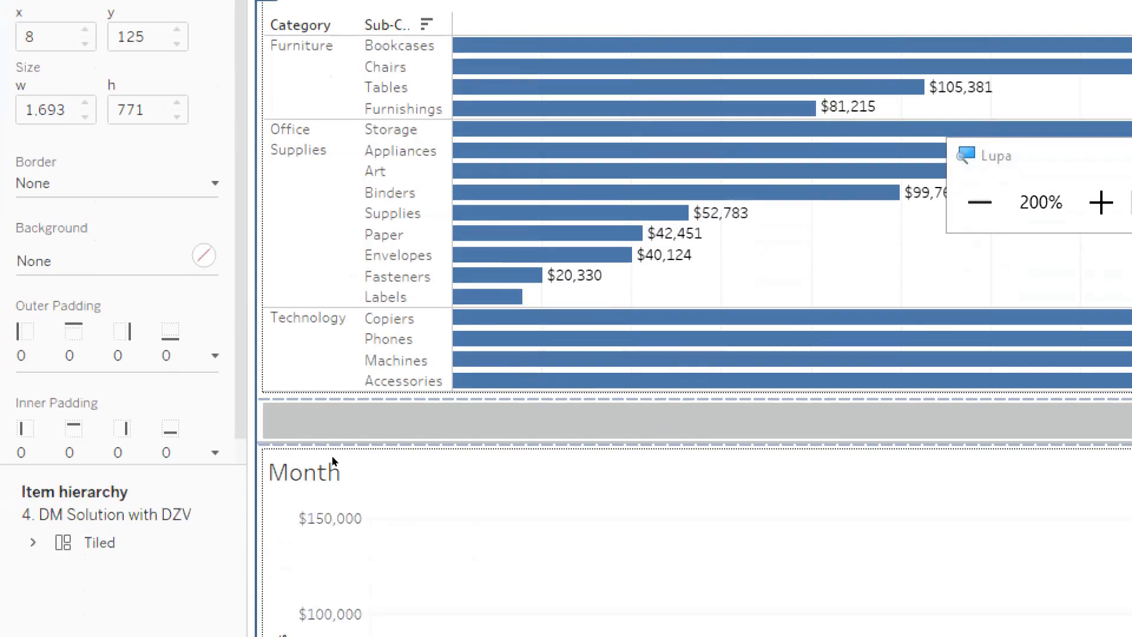
left_click(332, 455)
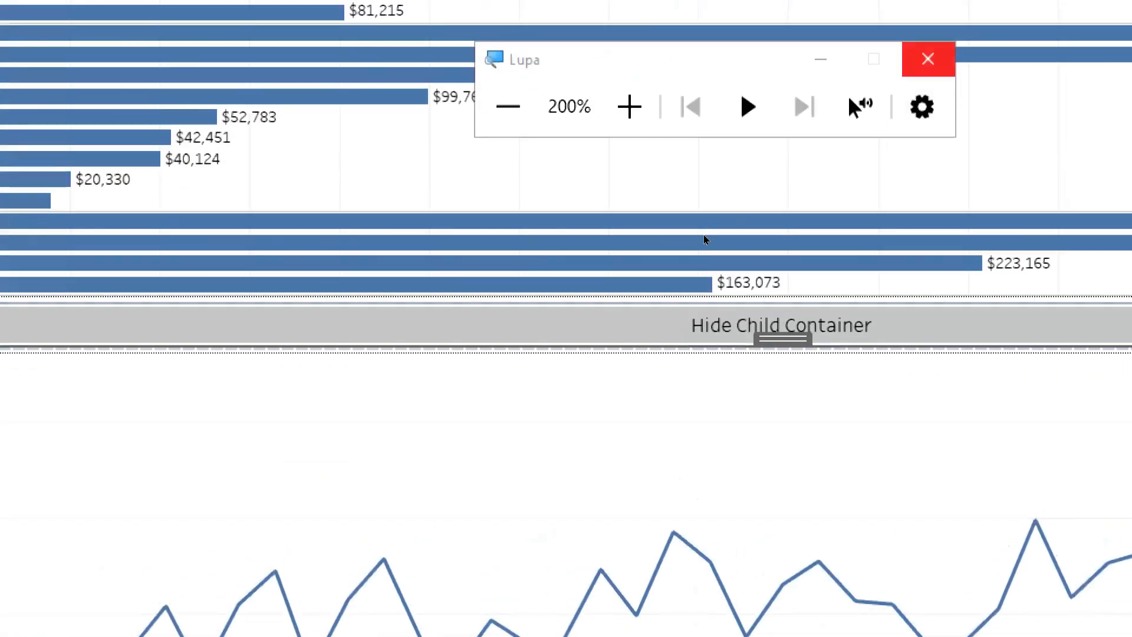
left_click(705, 233)
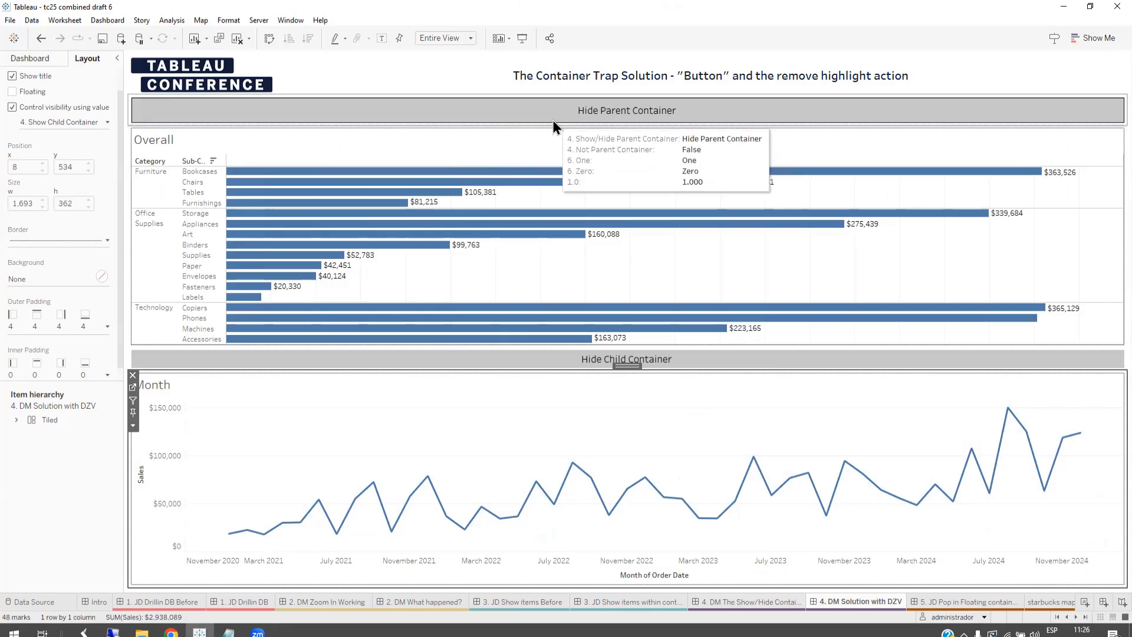
Step: Hide the parent container with its sheet-based button and open the Show/Hide Parent Container - Placeholder sheet behind that button
left_click(515, 121)
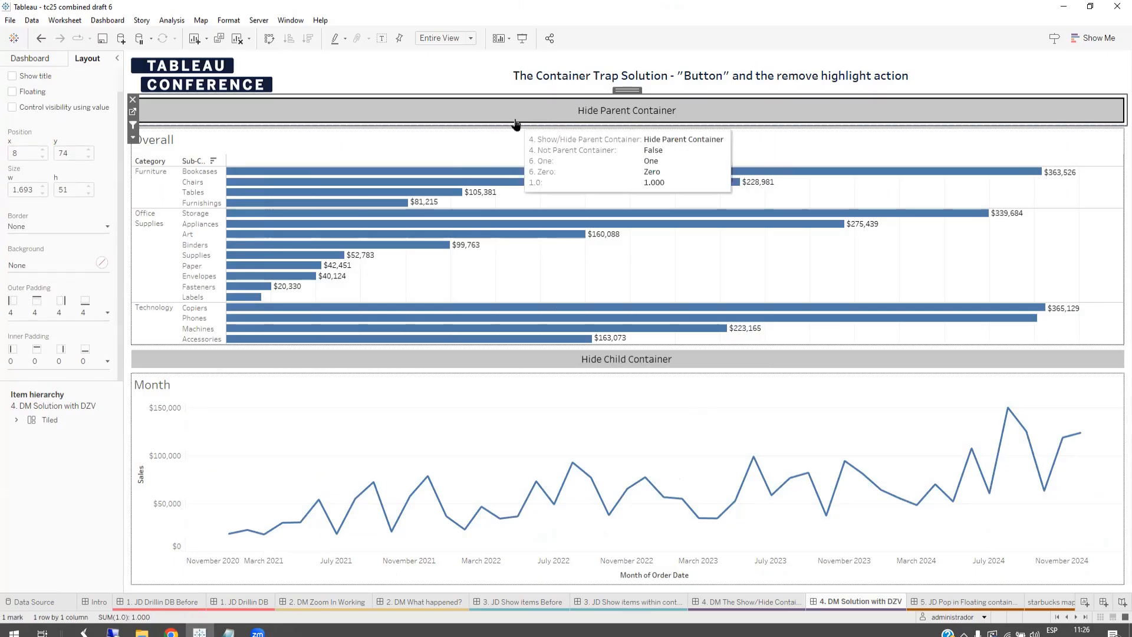
left_click(515, 122)
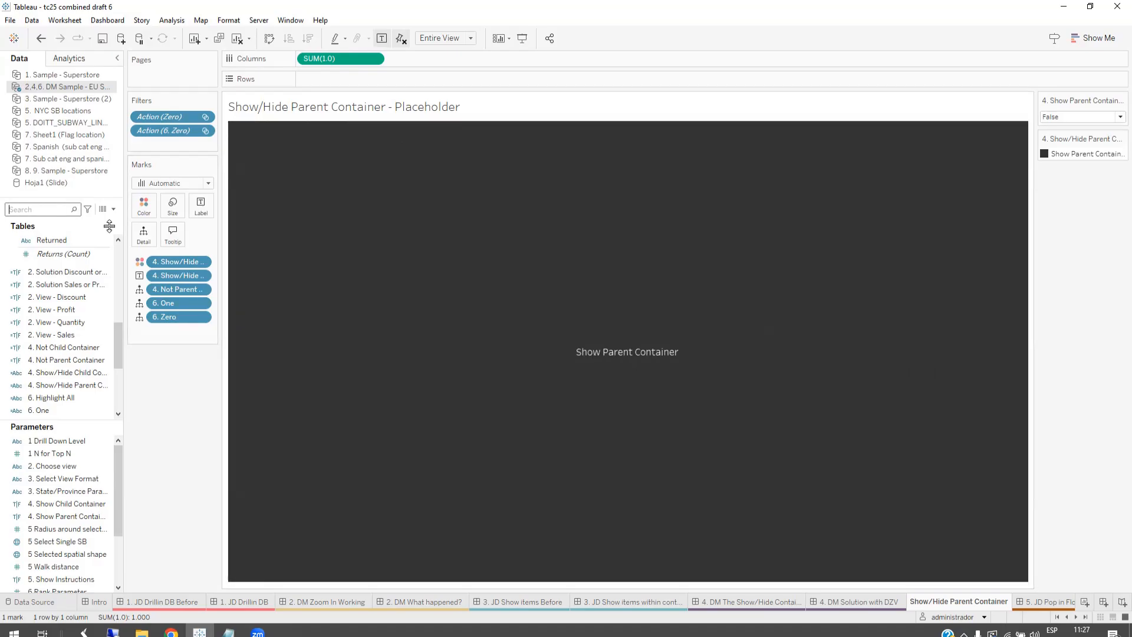
Step: Inspect the formula of the 4. Not Parent Container calculated field at a larger text size, and close the calculation
right_click(82, 362)
left_click(115, 144)
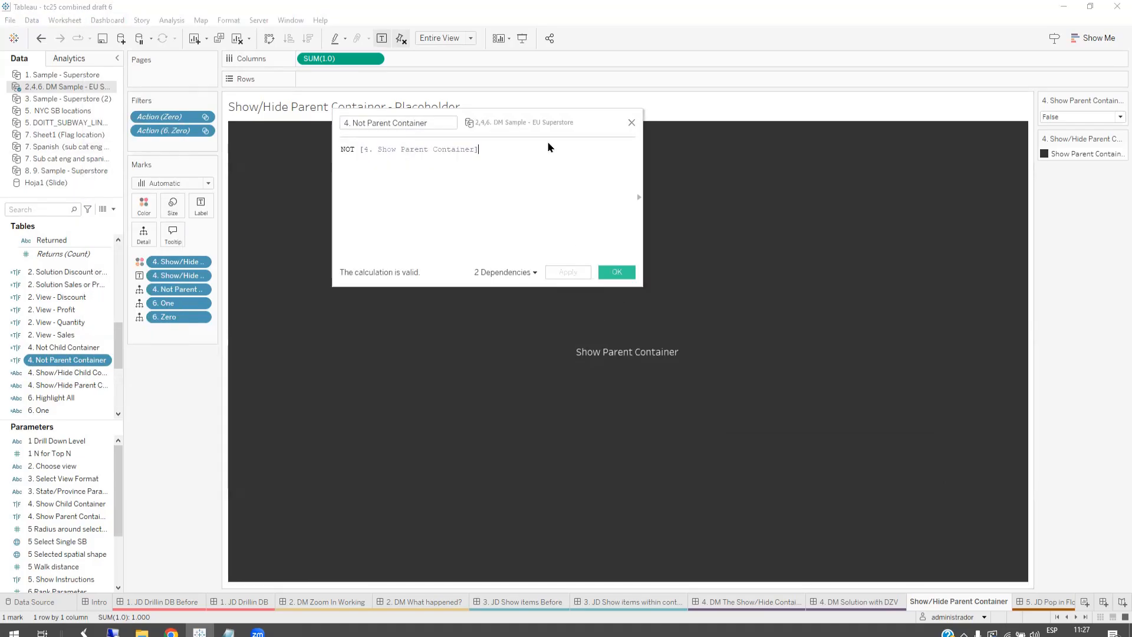
left_click_drag(523, 122, 627, 263)
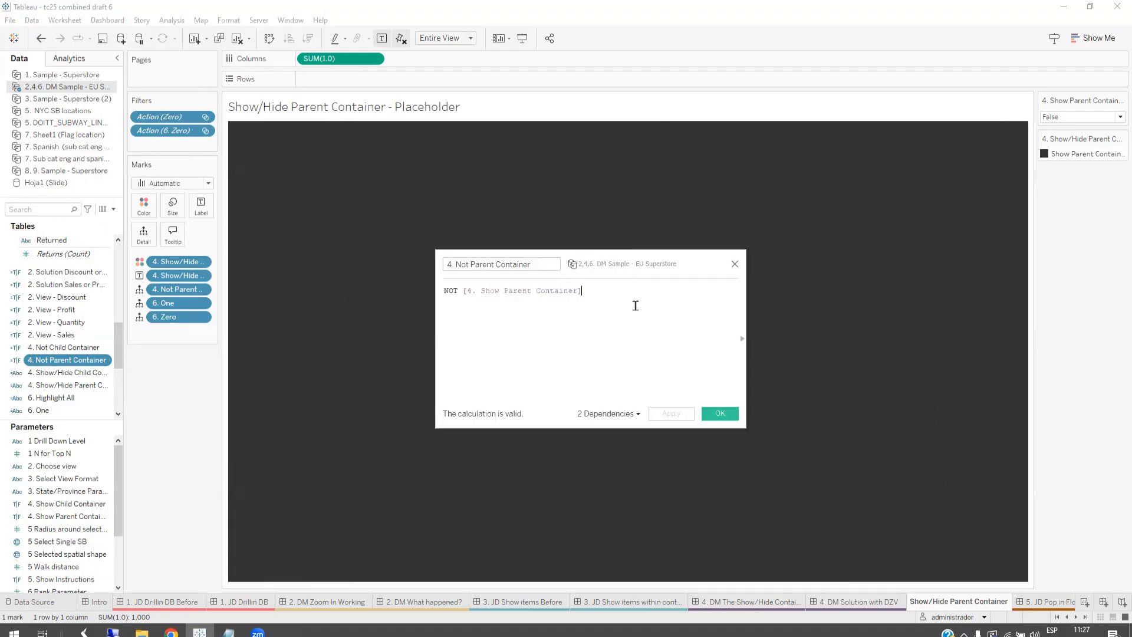
scroll(627, 323, "up", 4)
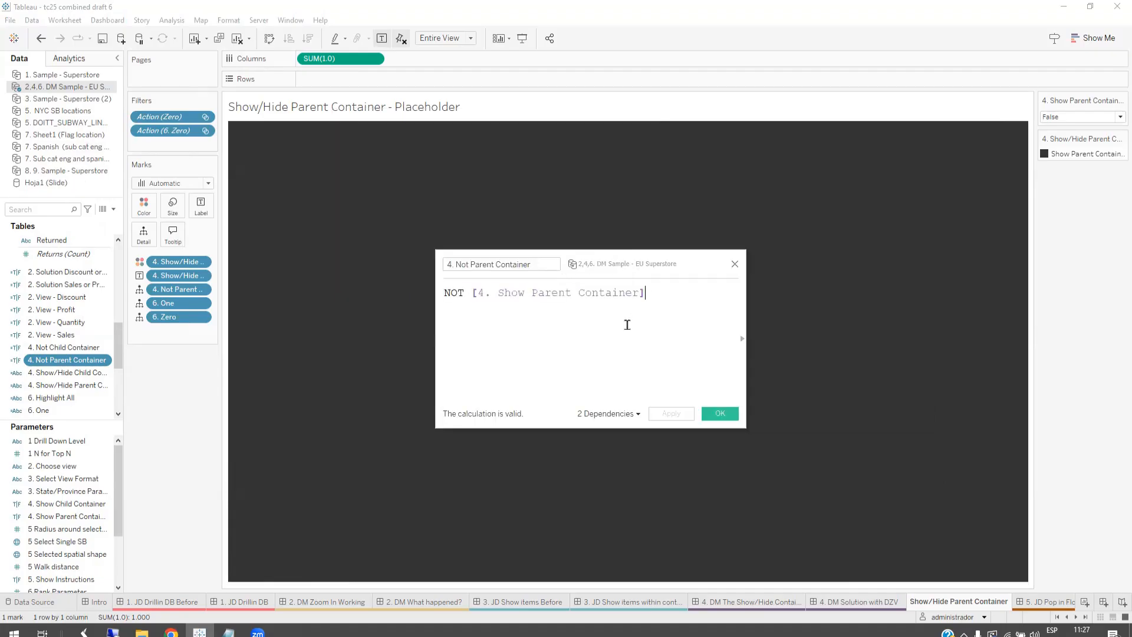
scroll(627, 325, "down", 1)
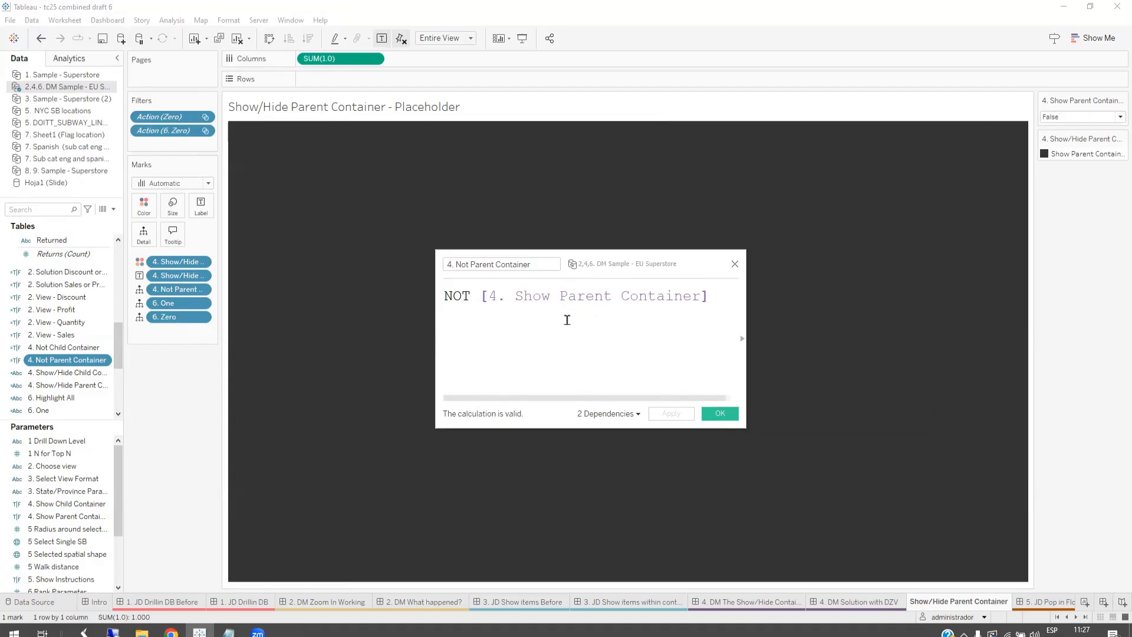
left_click(728, 416)
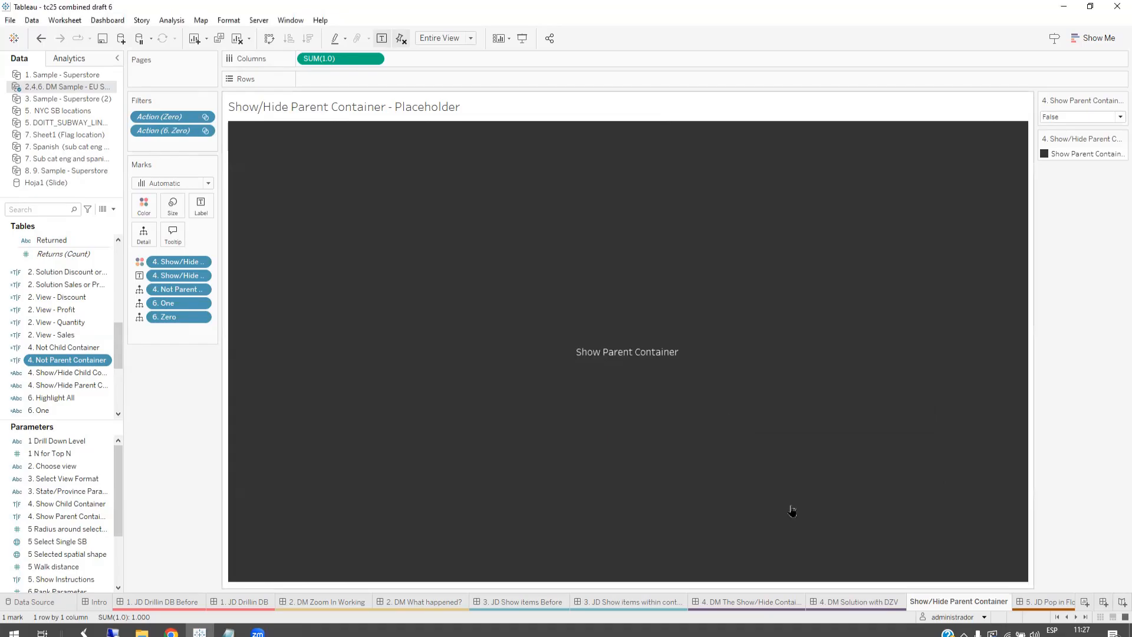
Step: Open the Change Parameter Parent Container action of the 4. DM Solution with DZV dashboard for editing
left_click(845, 603)
left_click(112, 20)
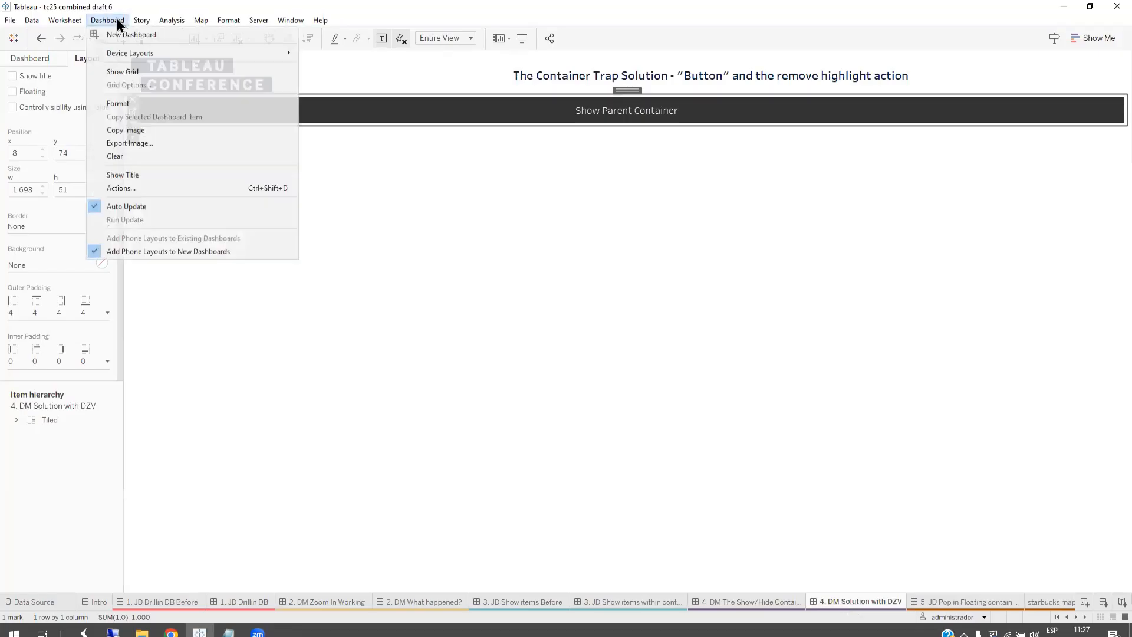
left_click(170, 189)
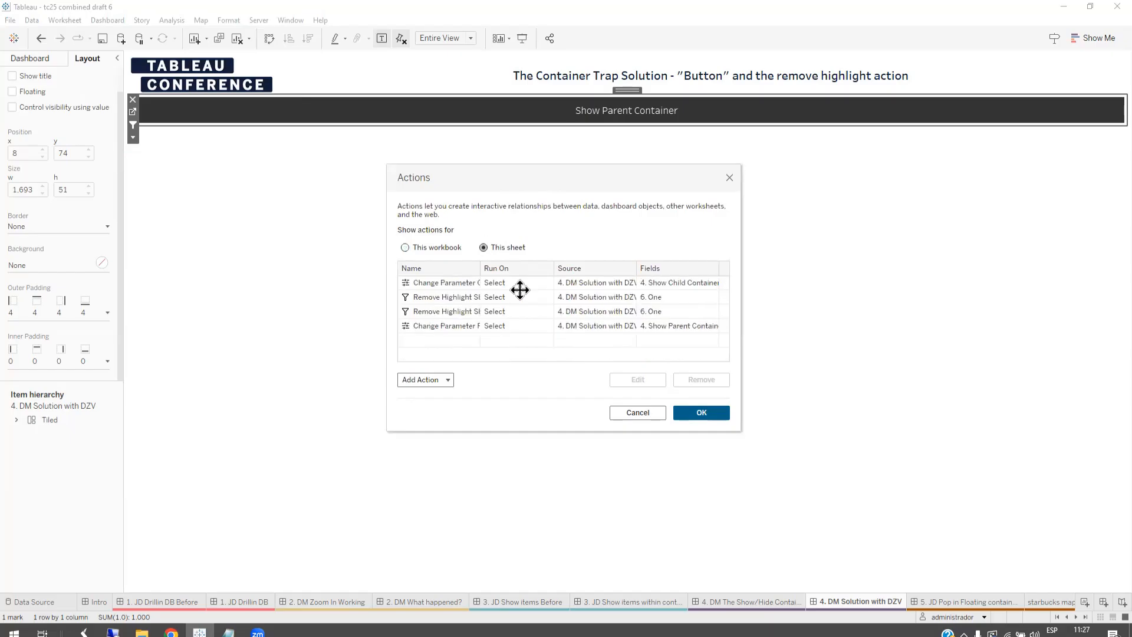
left_click_drag(481, 266, 571, 265)
left_click(501, 326)
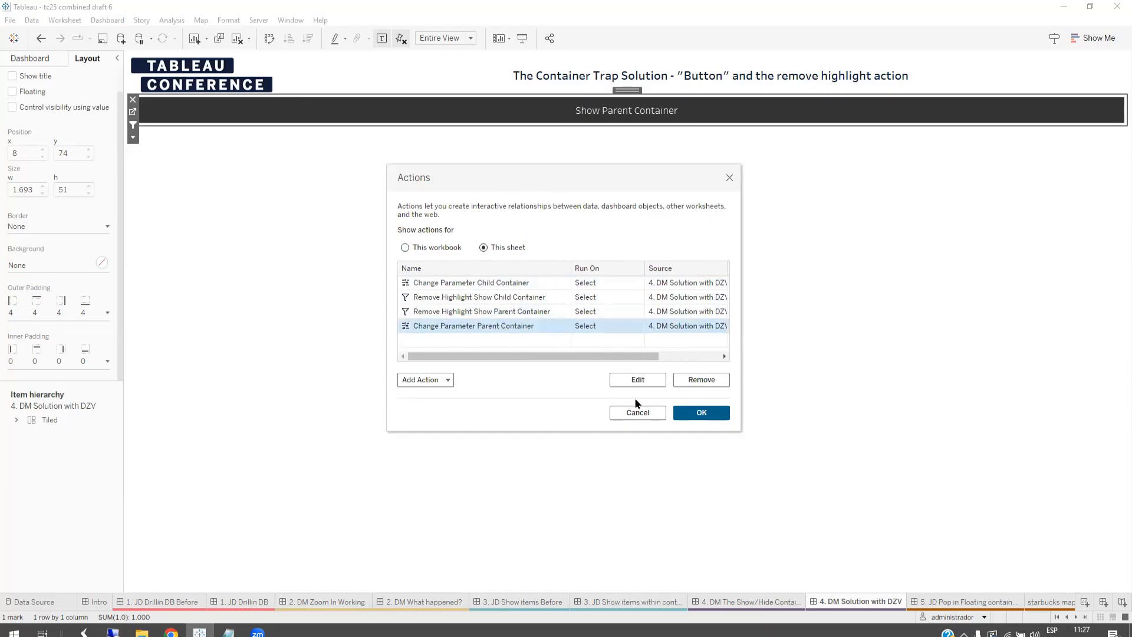
left_click(638, 382)
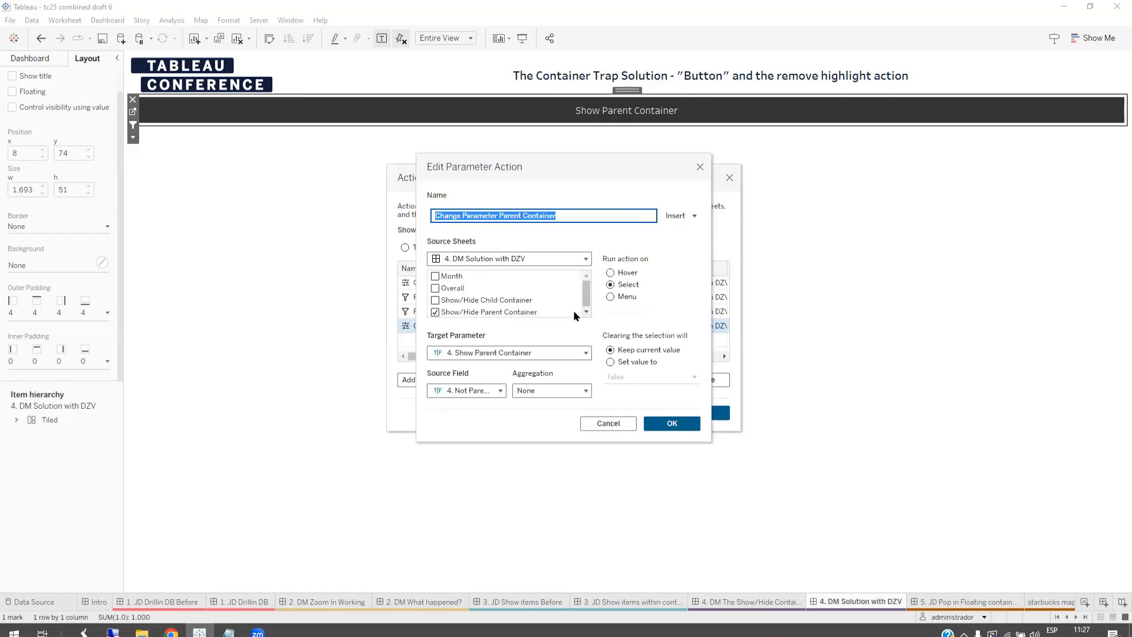
Step: Examine the parameter action's source sheet, target parameter and source field under magnification, and close the dashboard actions without changes
key("super+plus")
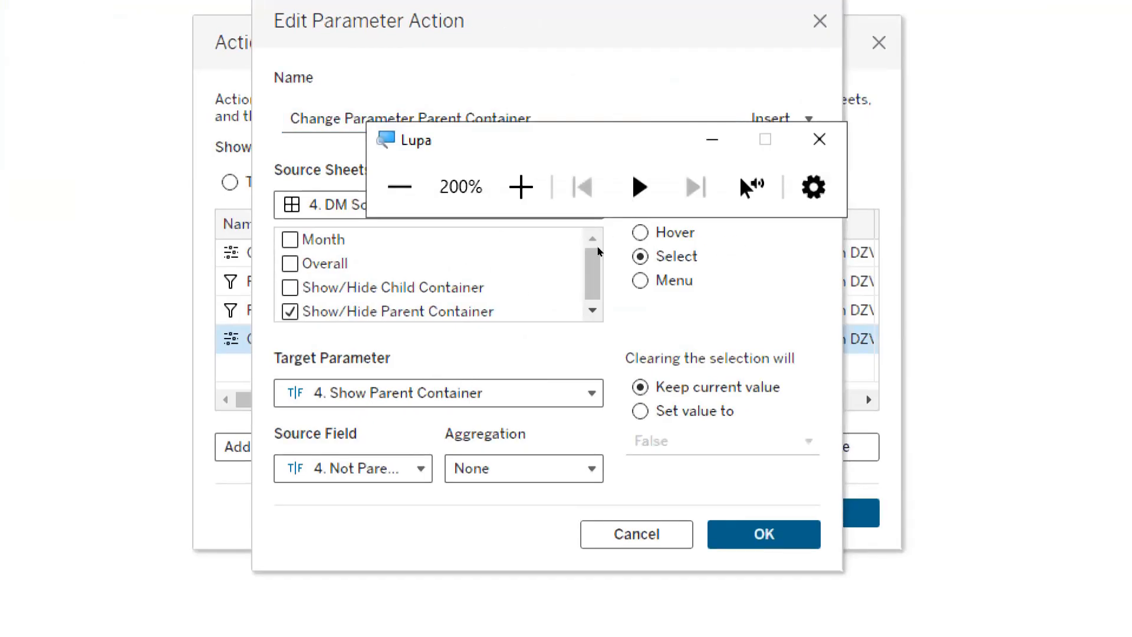
left_click_drag(598, 247, 634, 493)
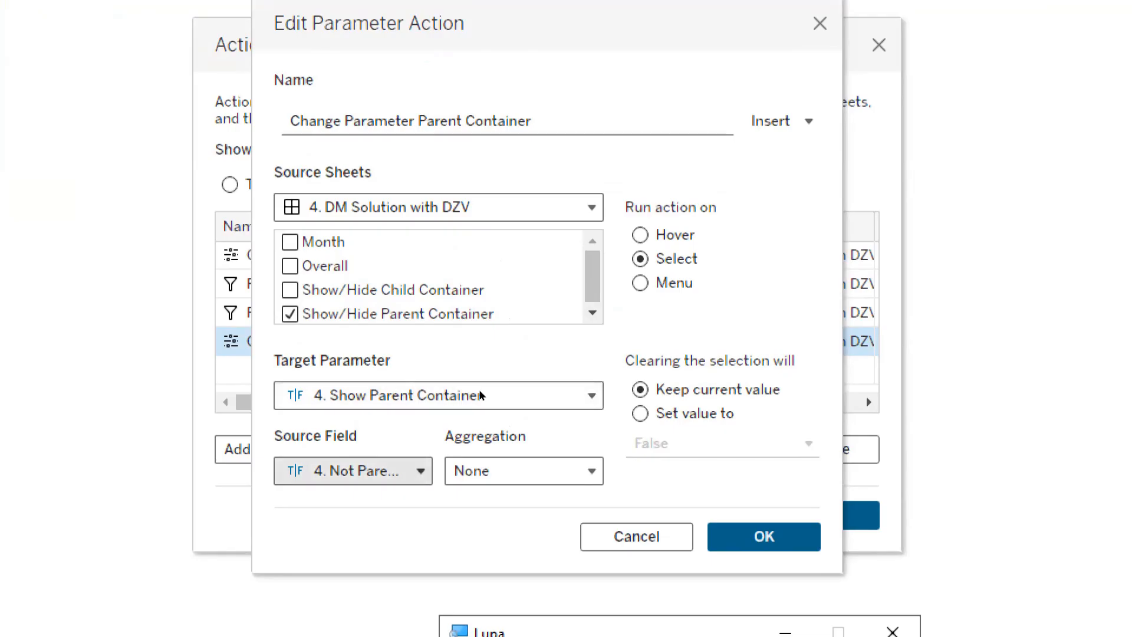
left_click(354, 470)
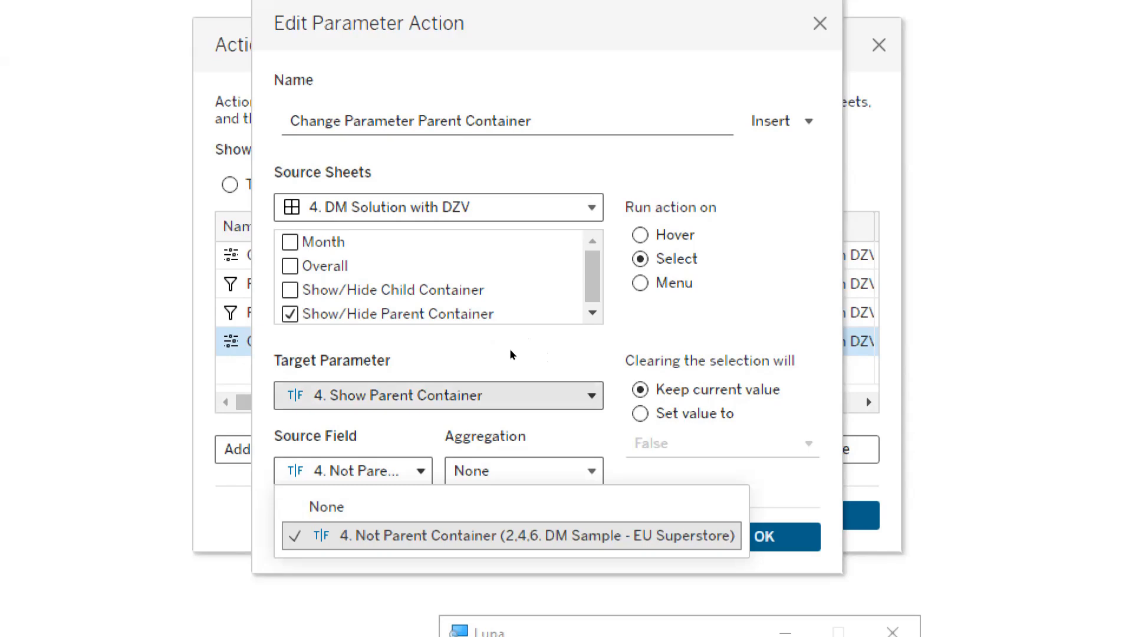
left_click(537, 332)
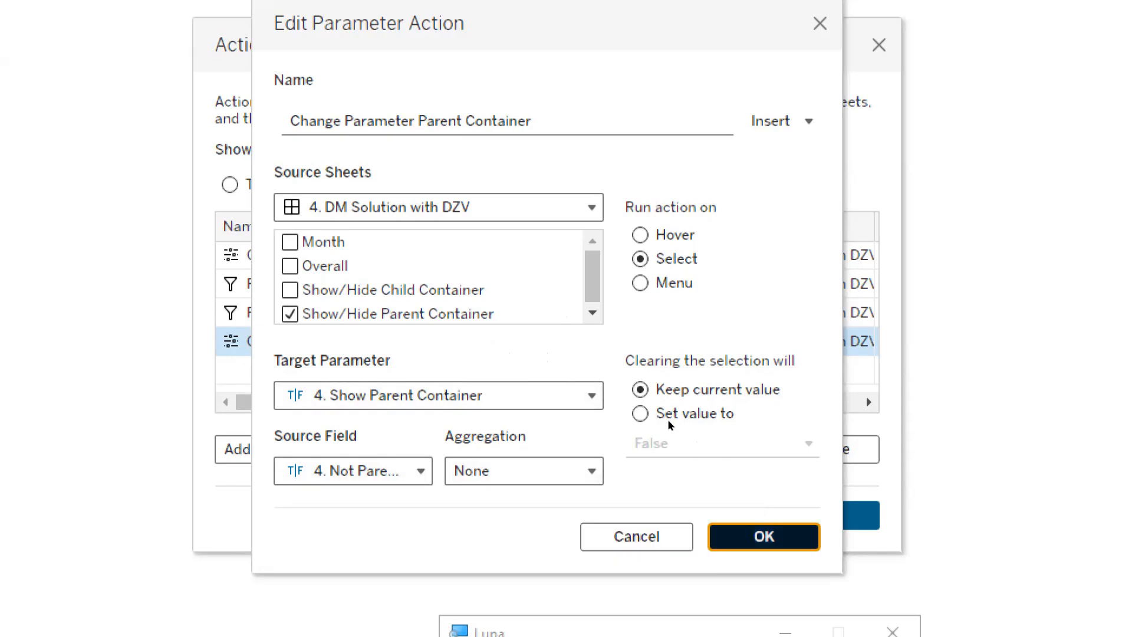
key("Return")
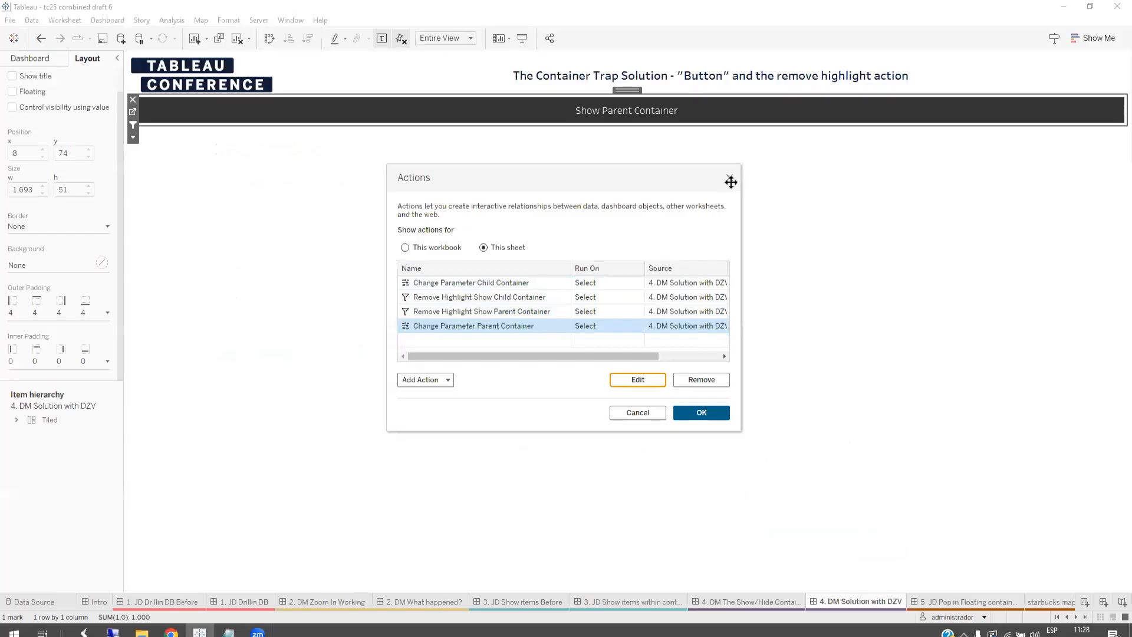
left_click(730, 180)
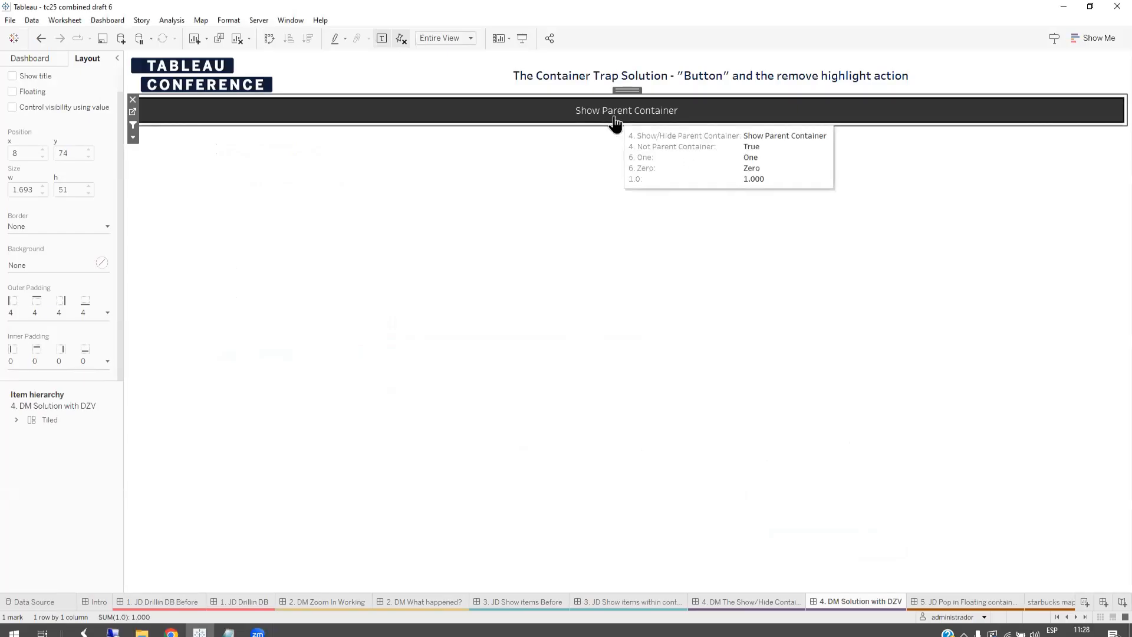
Step: Test the sheet-based button by showing and hiding the parent container, and return to the button's placeholder sheet
left_click(613, 118)
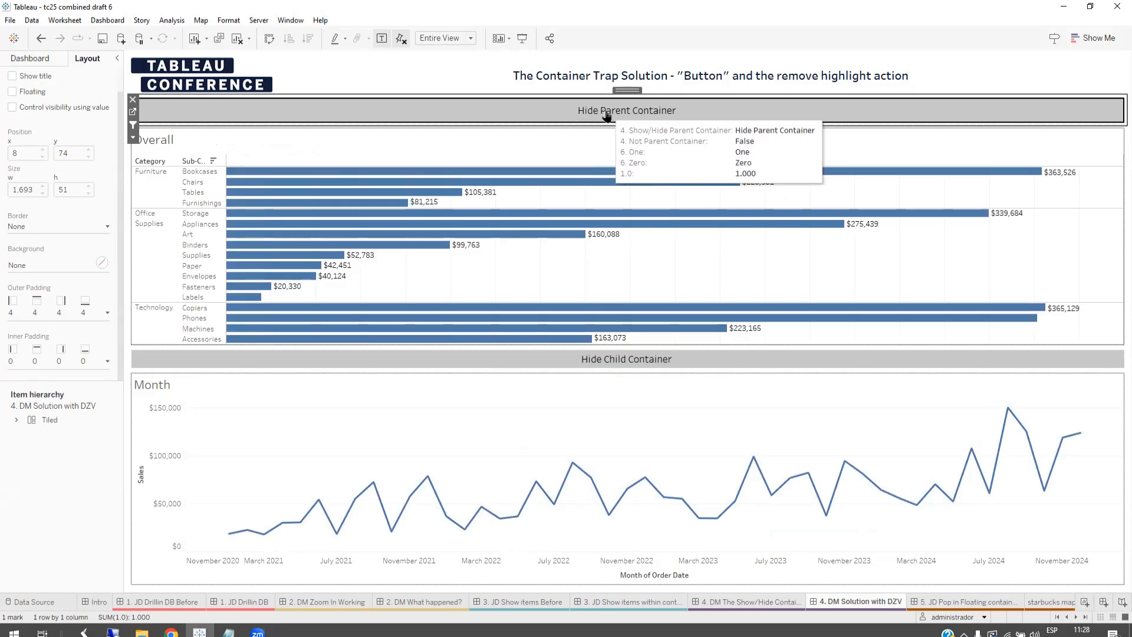
left_click(640, 121)
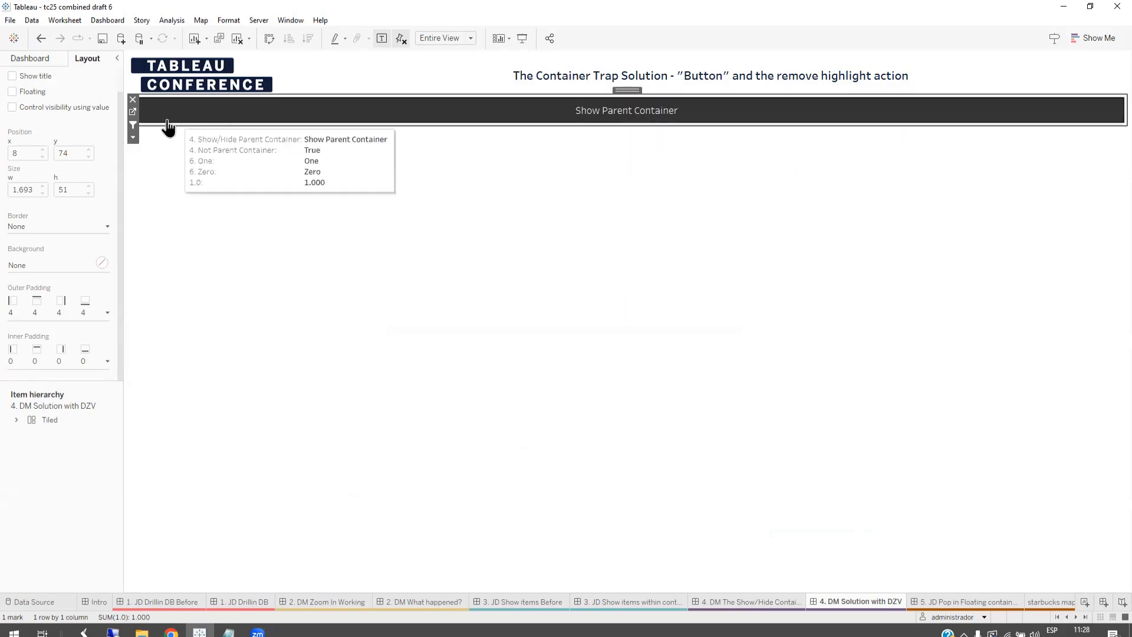
left_click(133, 112)
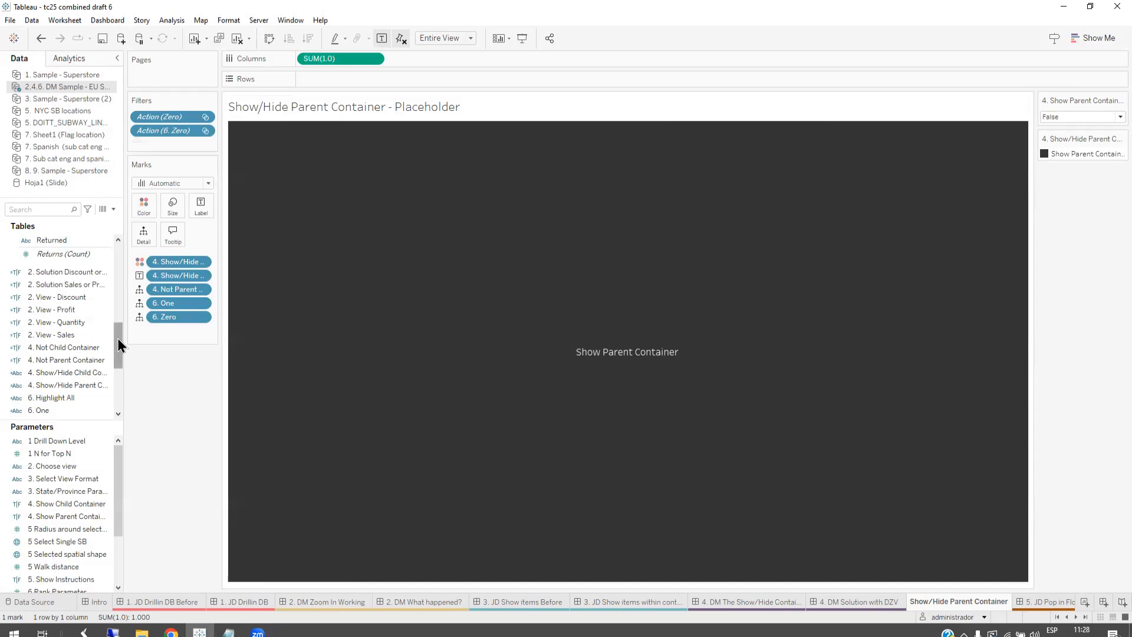
Step: Inspect the formula of the 6. One calculated field and close it without changes
left_click_drag(118, 342, 115, 384)
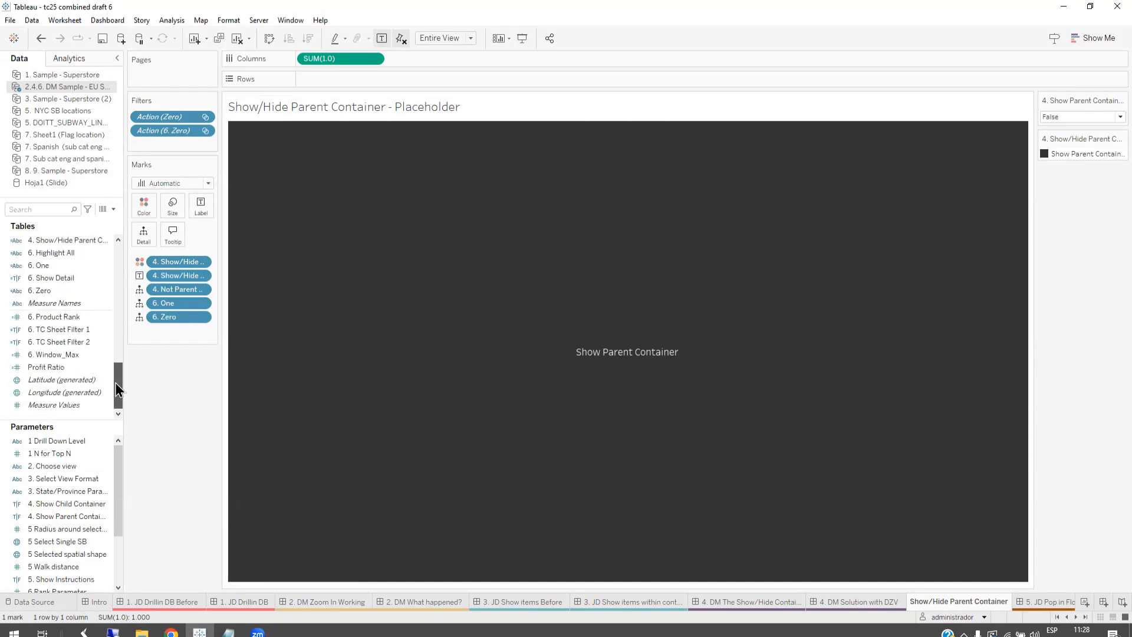
left_click(83, 270)
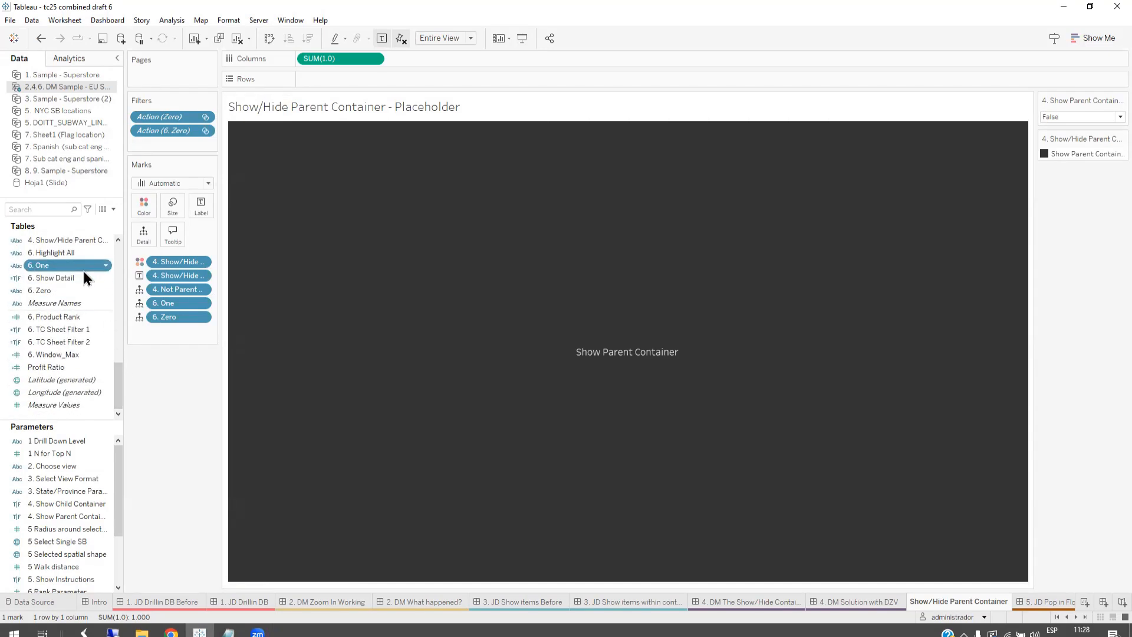
right_click(83, 271)
left_click(109, 345)
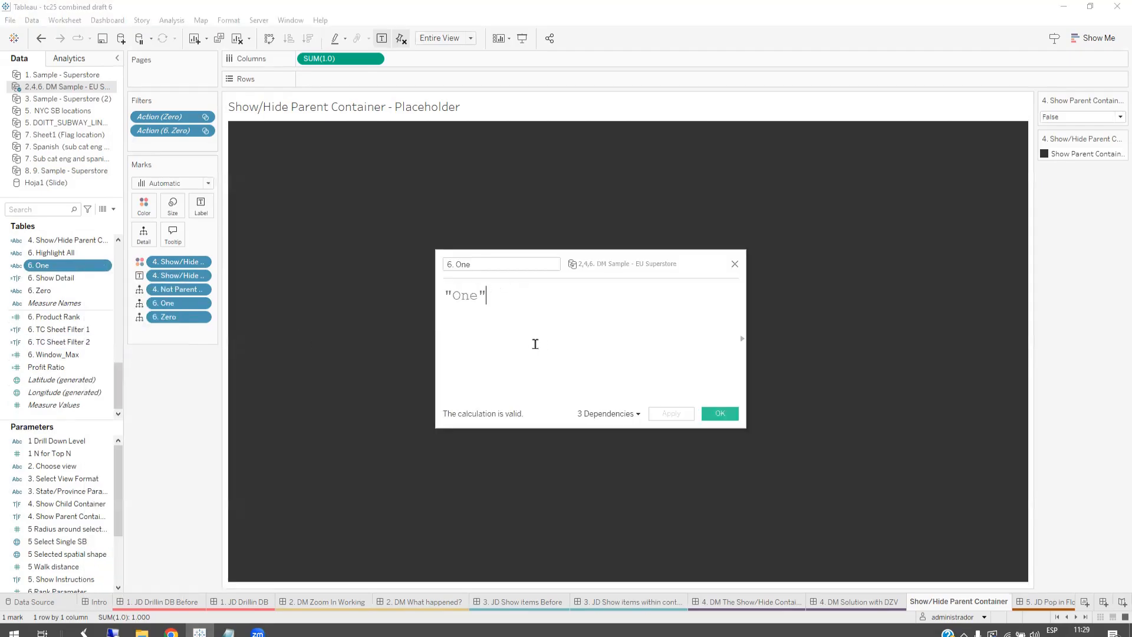
left_click(735, 263)
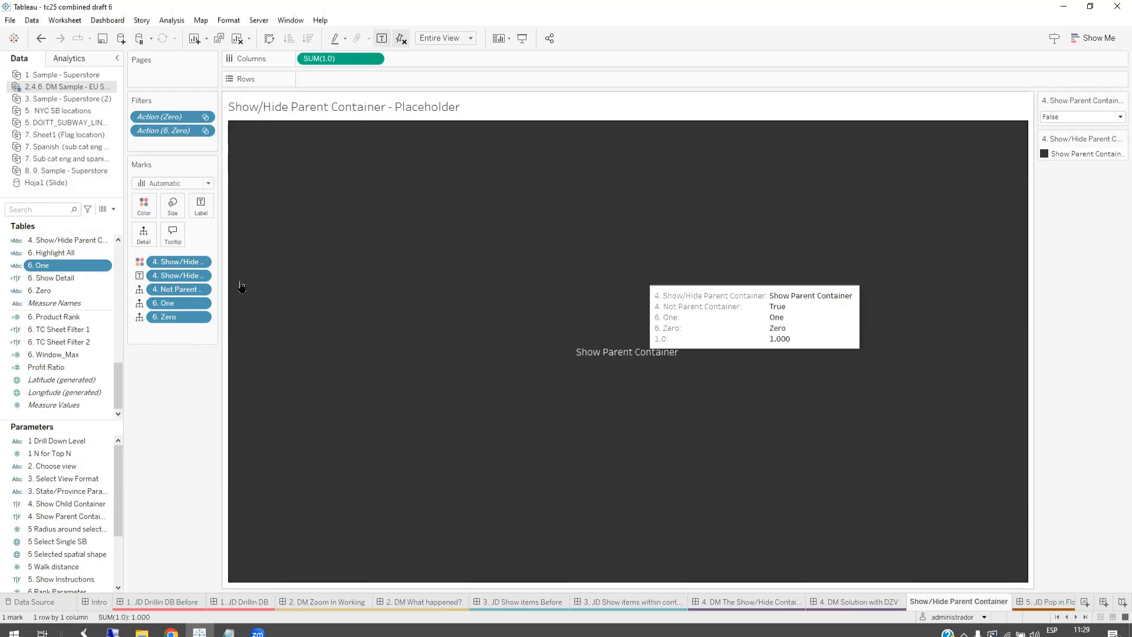
Step: Inspect the formula of the 6. Zero calculated field and close it without changes
right_click(55, 278)
right_click(44, 292)
left_click(71, 363)
scroll(567, 336, "up", 5)
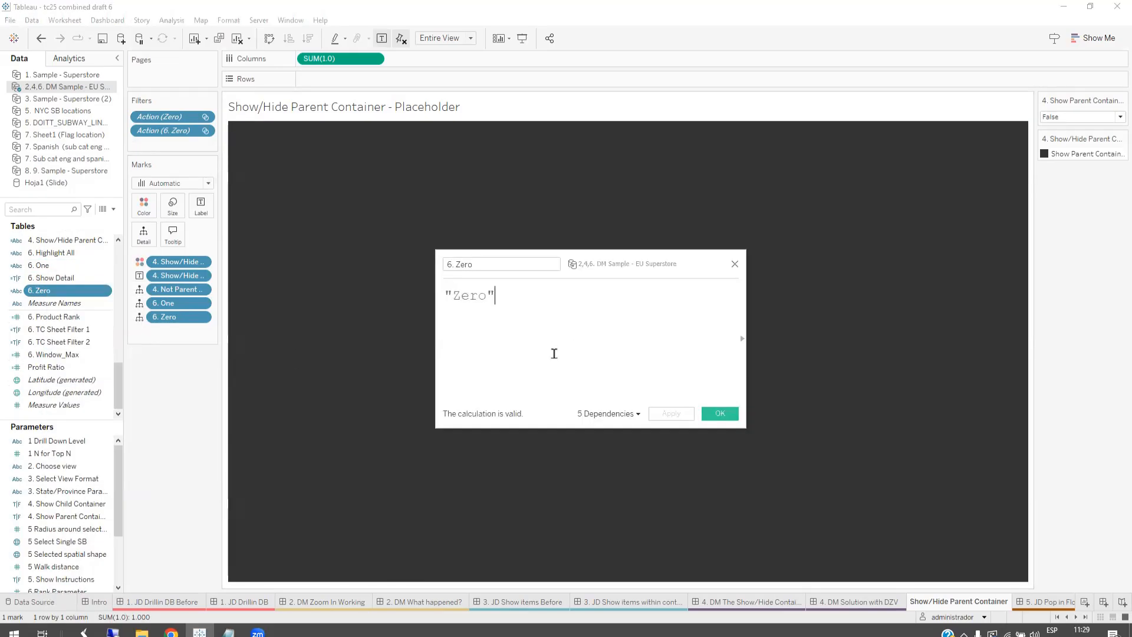
left_click(735, 263)
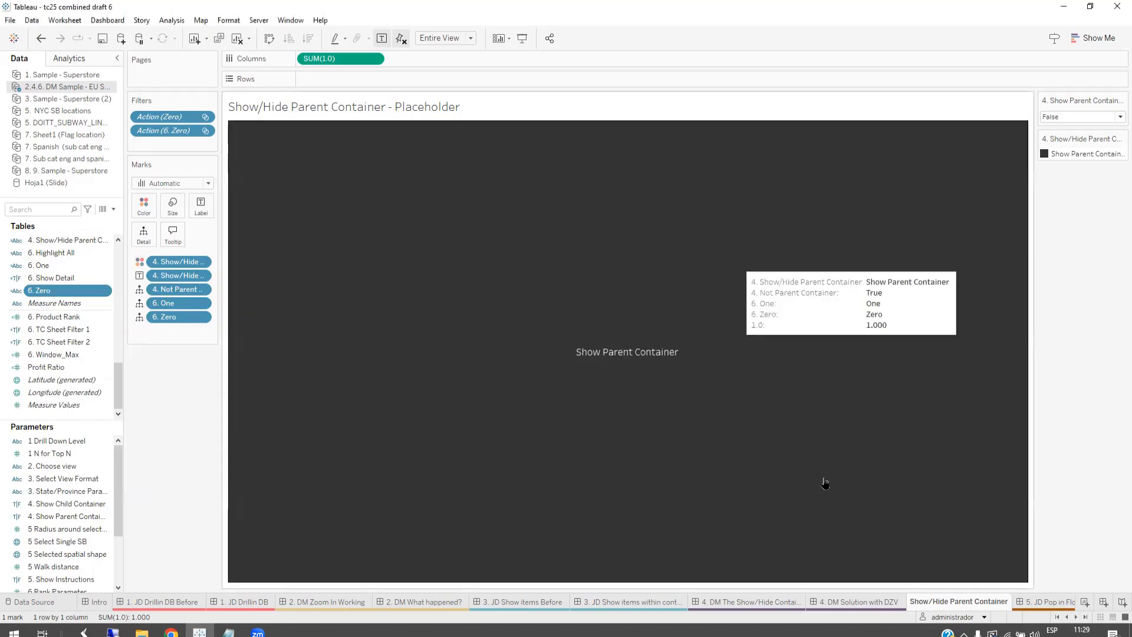
Step: Open the Remove Highlight Show Parent Container filter action of the 4. DM Solution with DZV dashboard for editing
left_click(877, 604)
left_click(107, 22)
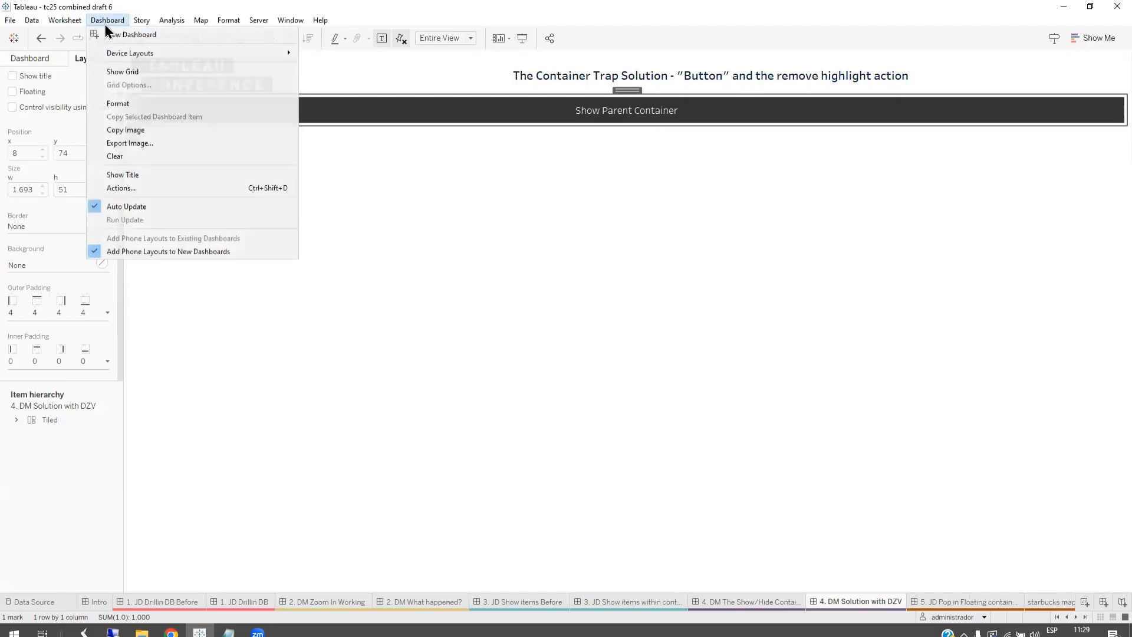
left_click(132, 188)
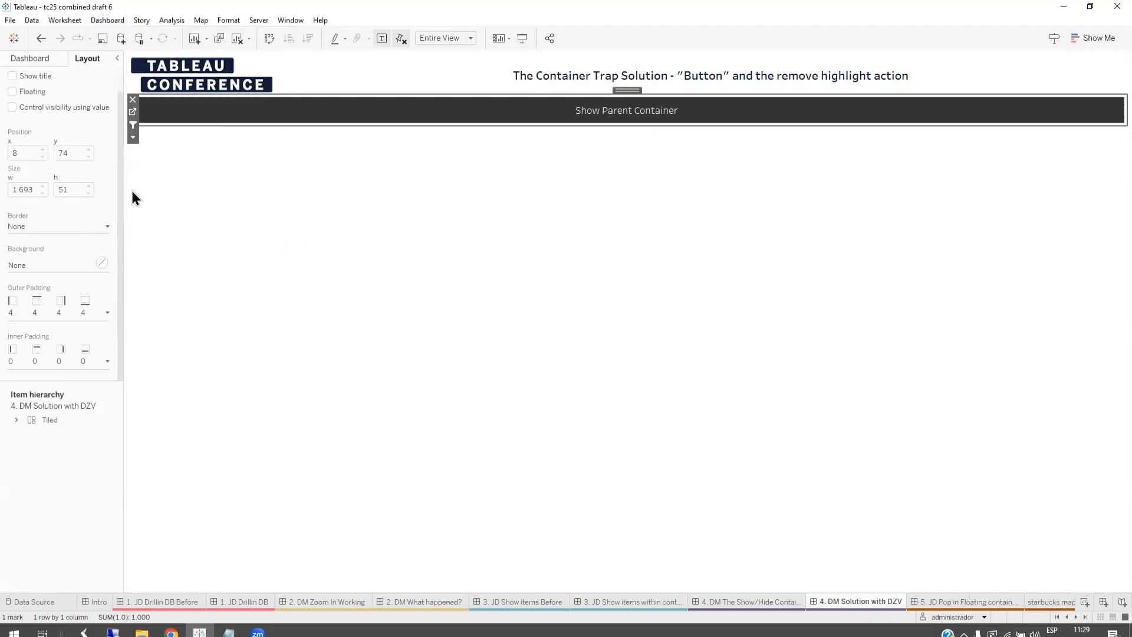
left_click(484, 247)
left_click(455, 298)
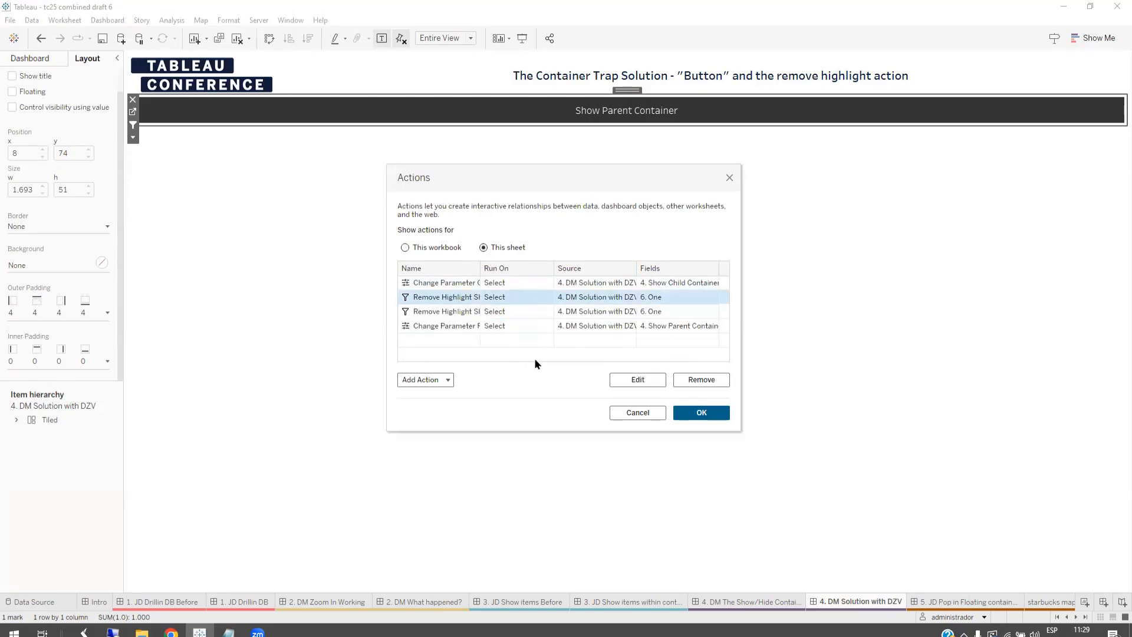
left_click_drag(481, 269, 538, 268)
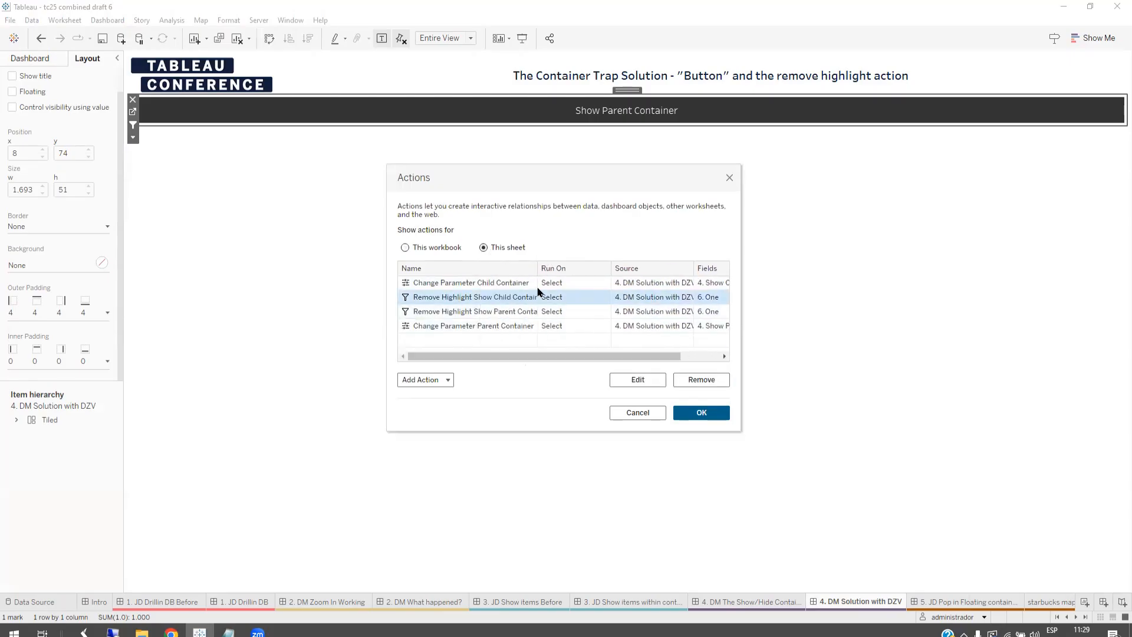
left_click(512, 311)
left_click(638, 379)
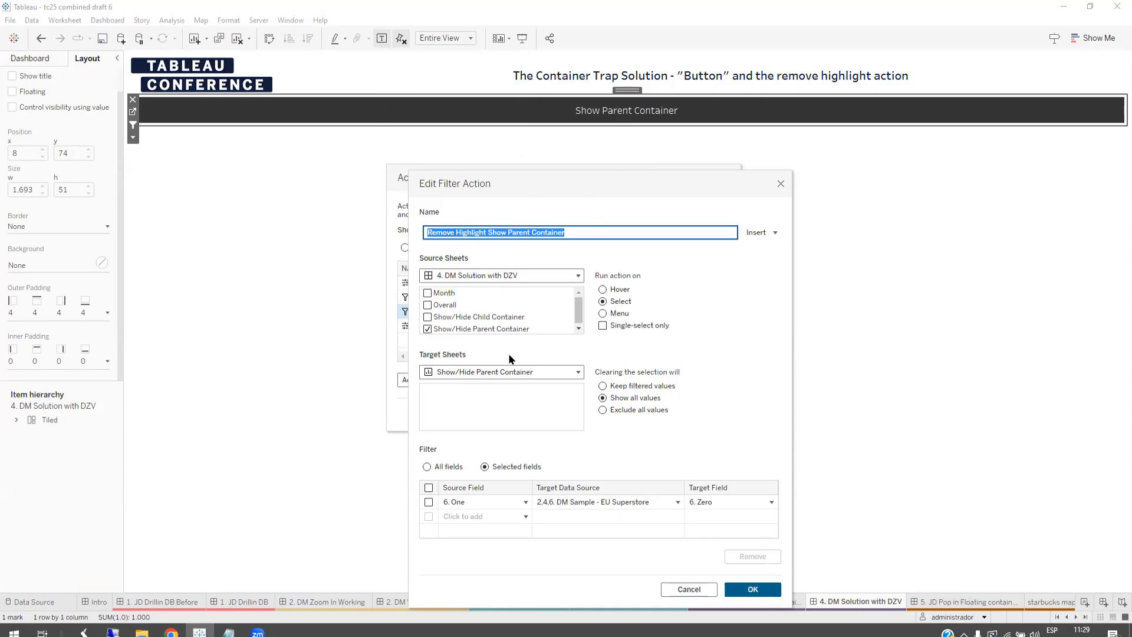
Step: Choose the Show/Hide Parent Container worksheet, rather than a dashboard, as the filter action's target sheet
left_click(489, 372)
left_click_drag(620, 496, 603, 393)
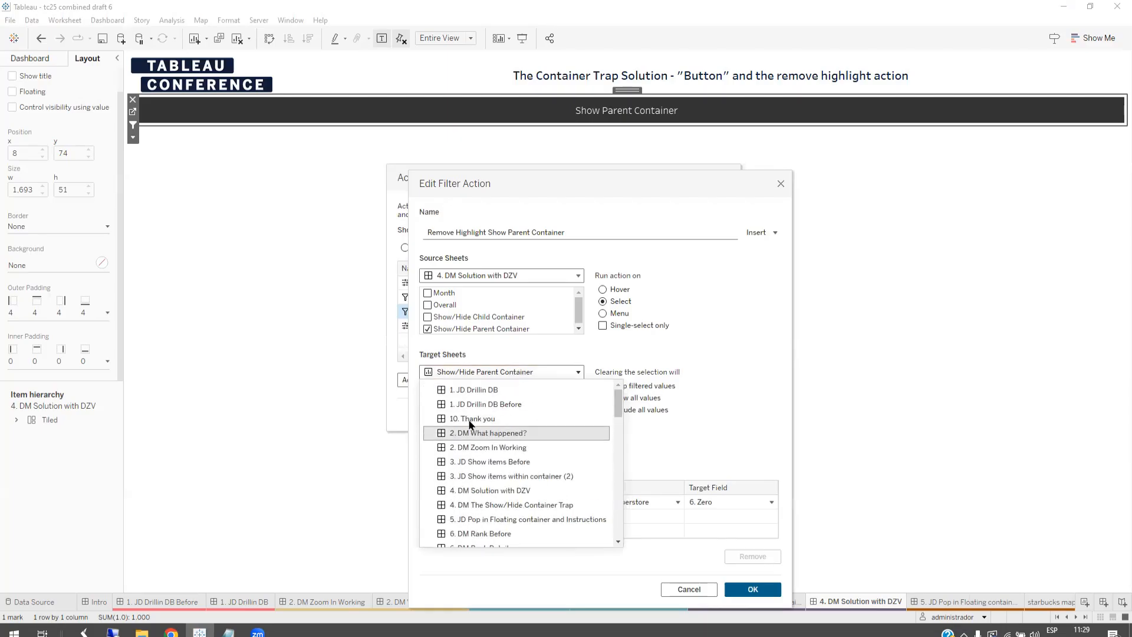
scroll(472, 413, "down", 6)
scroll(478, 416, "down", 5)
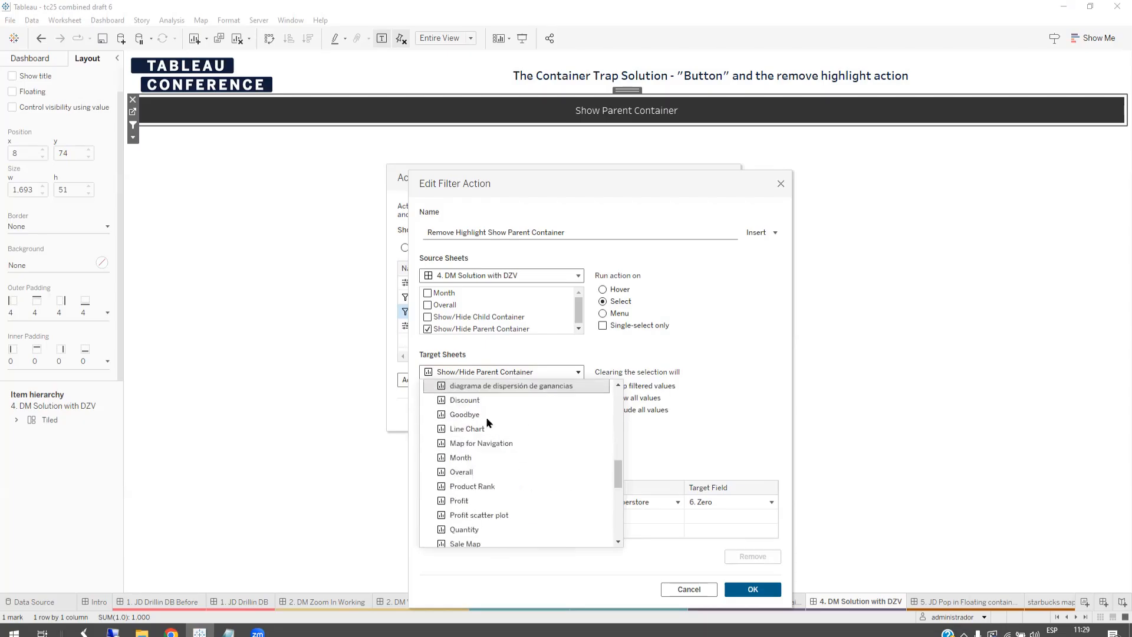
scroll(482, 418, "down", 4)
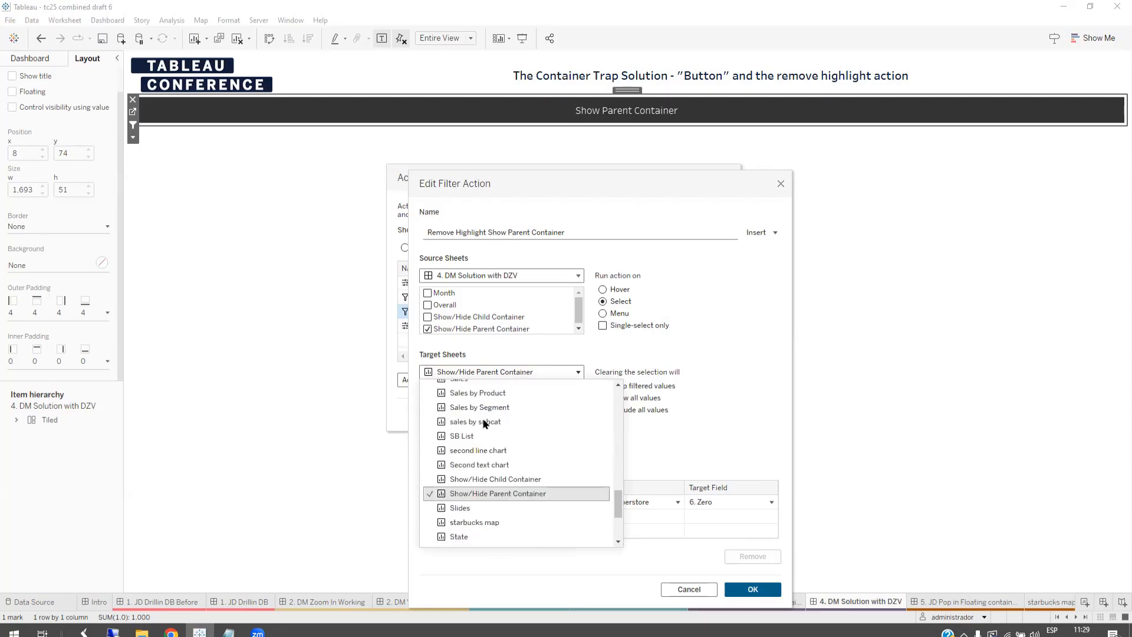
left_click(499, 494)
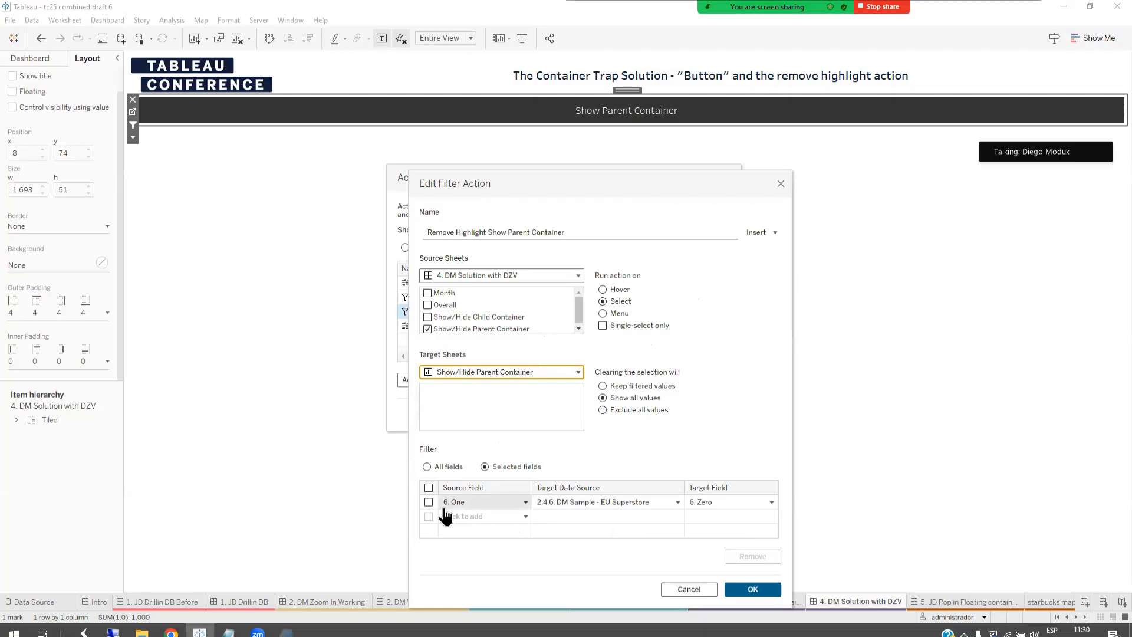
Step: Examine the filter action's mapping of source field 6. One to target field 6. Zero, and accept the filter action and the dashboard's action list
key("super+plus")
left_click_drag(632, 453, 625, 369)
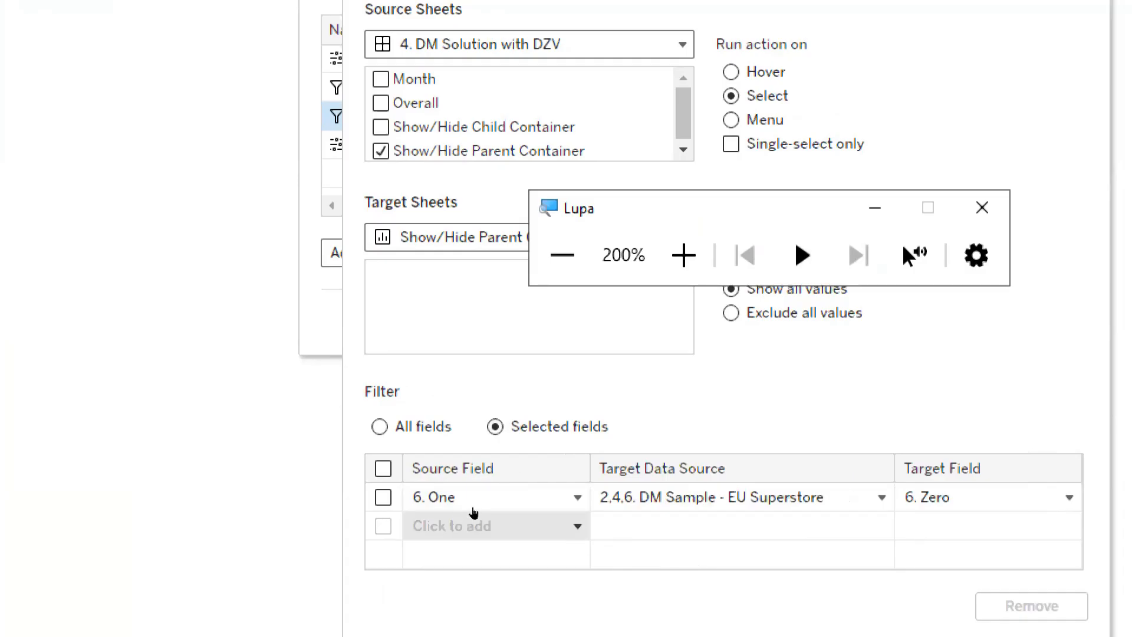
left_click_drag(643, 355, 637, 290)
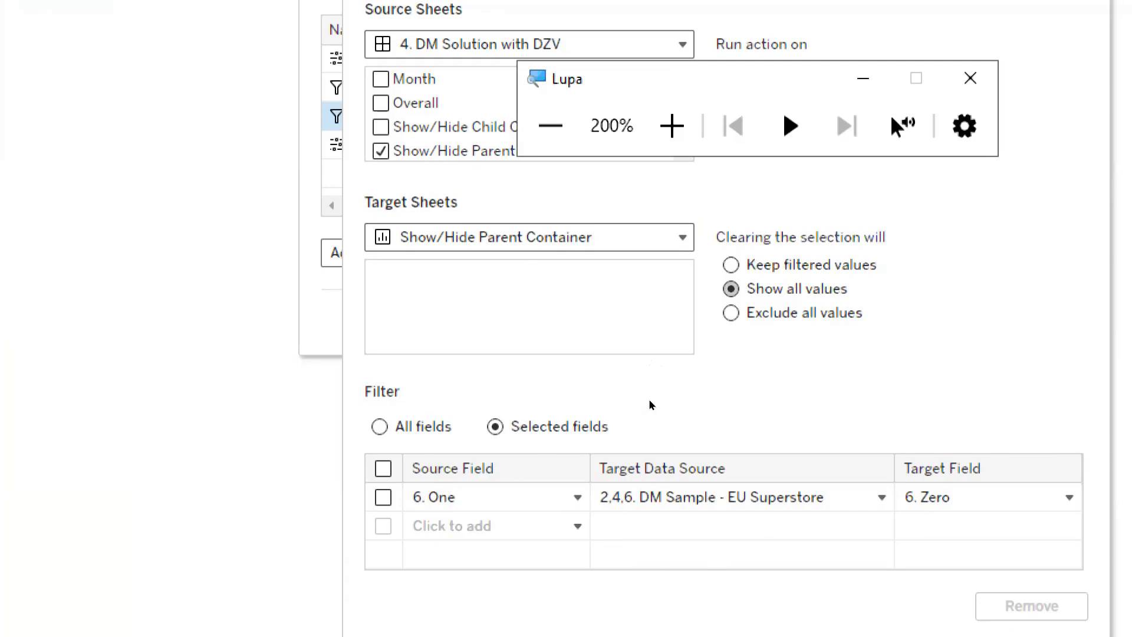
left_click(971, 78)
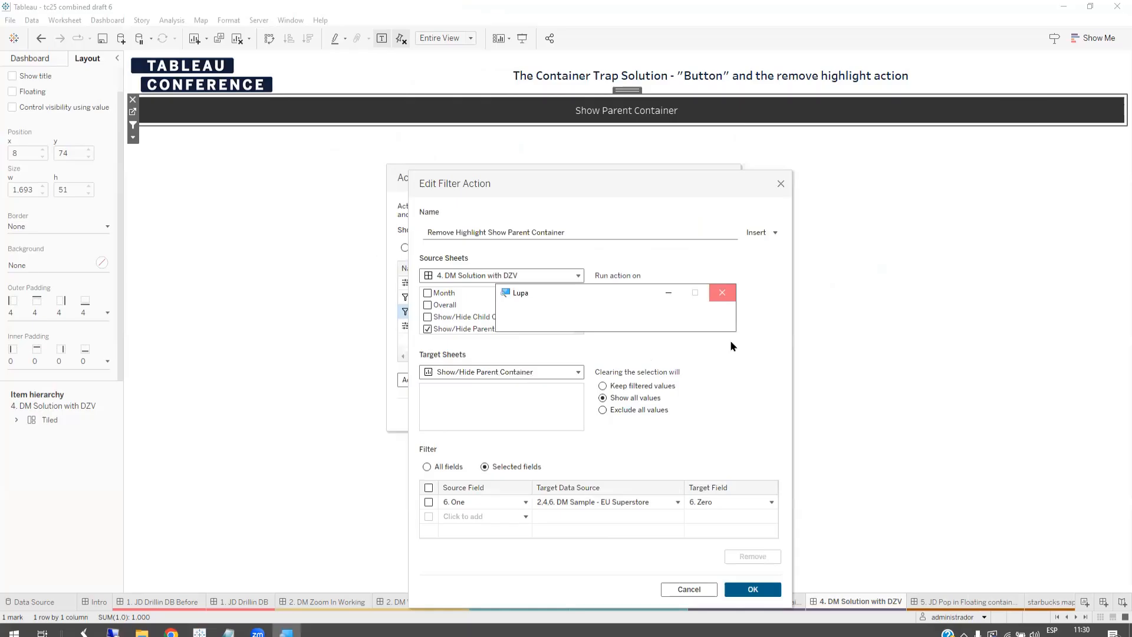
left_click(755, 590)
left_click(706, 416)
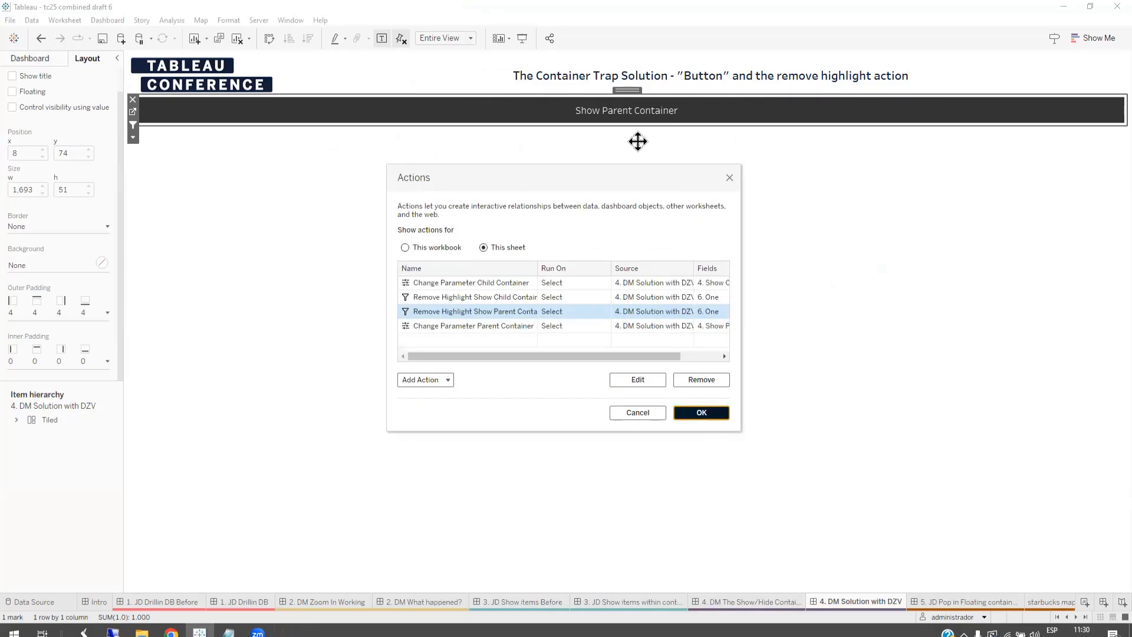
Step: Test the parent container button by showing and hiding the parent container twice on the dashboard
left_click(586, 116)
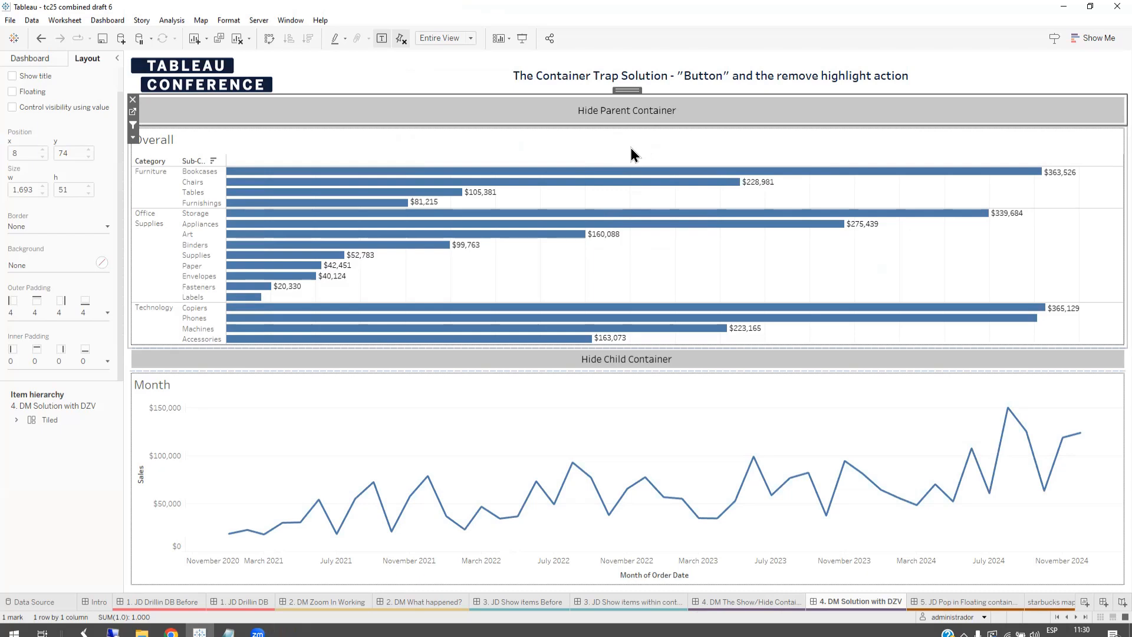
left_click(593, 113)
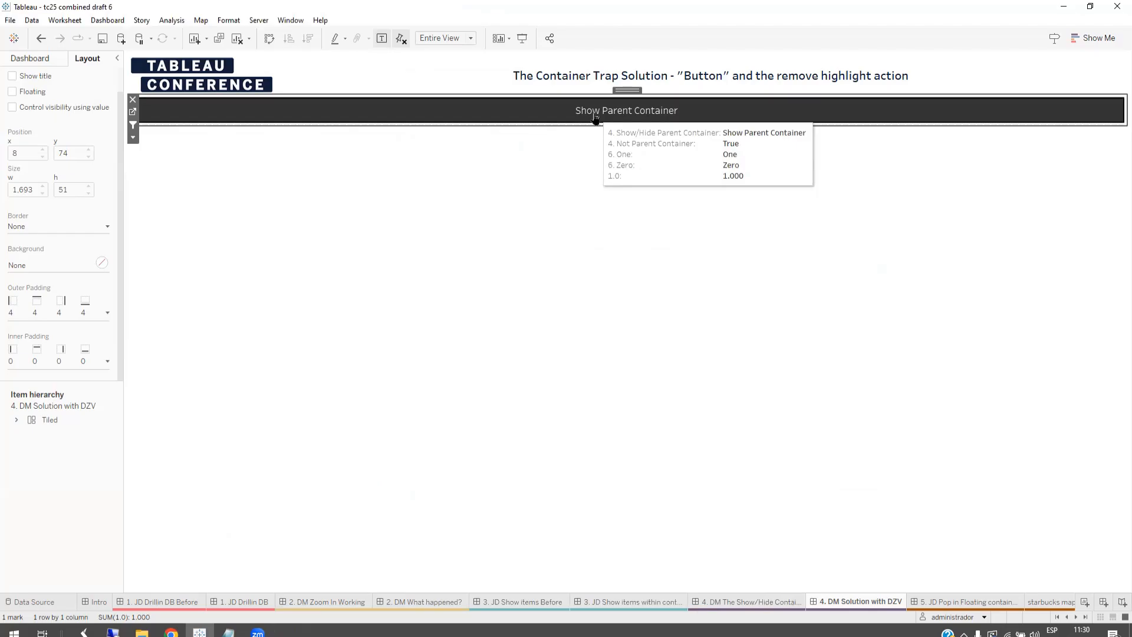
left_click(596, 118)
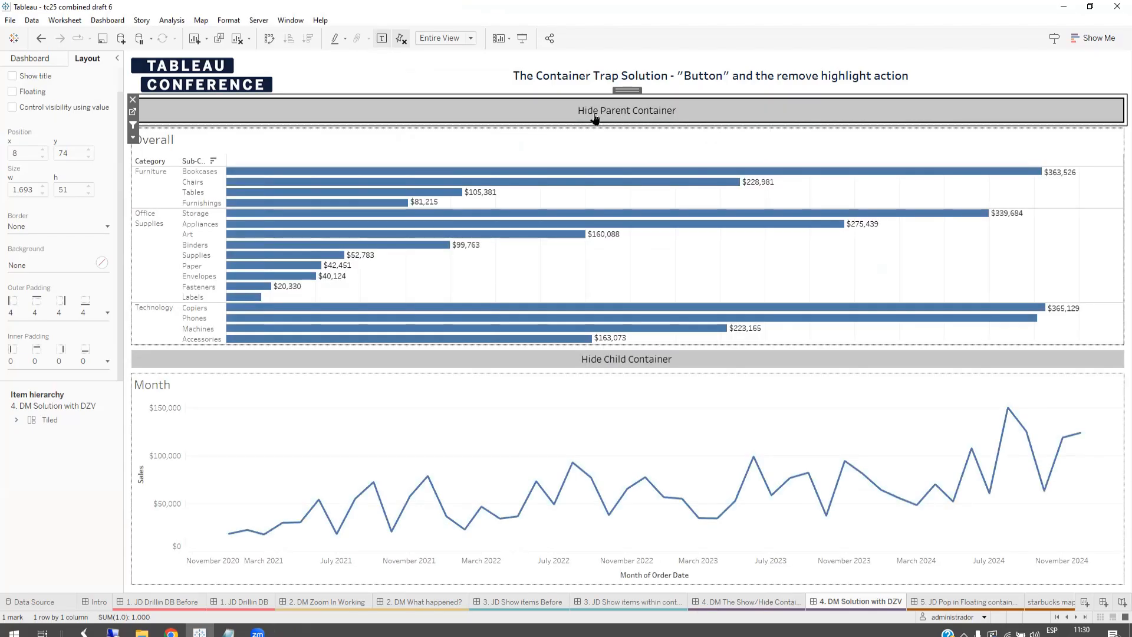
left_click(596, 118)
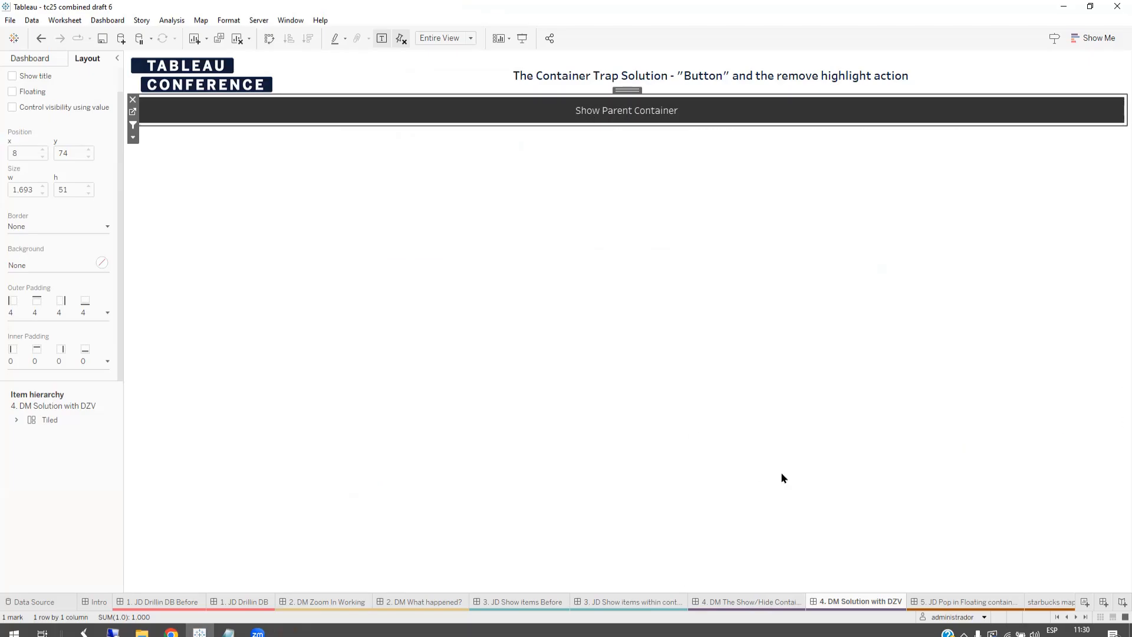
Step: Open the 5. JD Pop in Floating container dashboard in the tc25 combined draft 7 workbook
left_click(1079, 618)
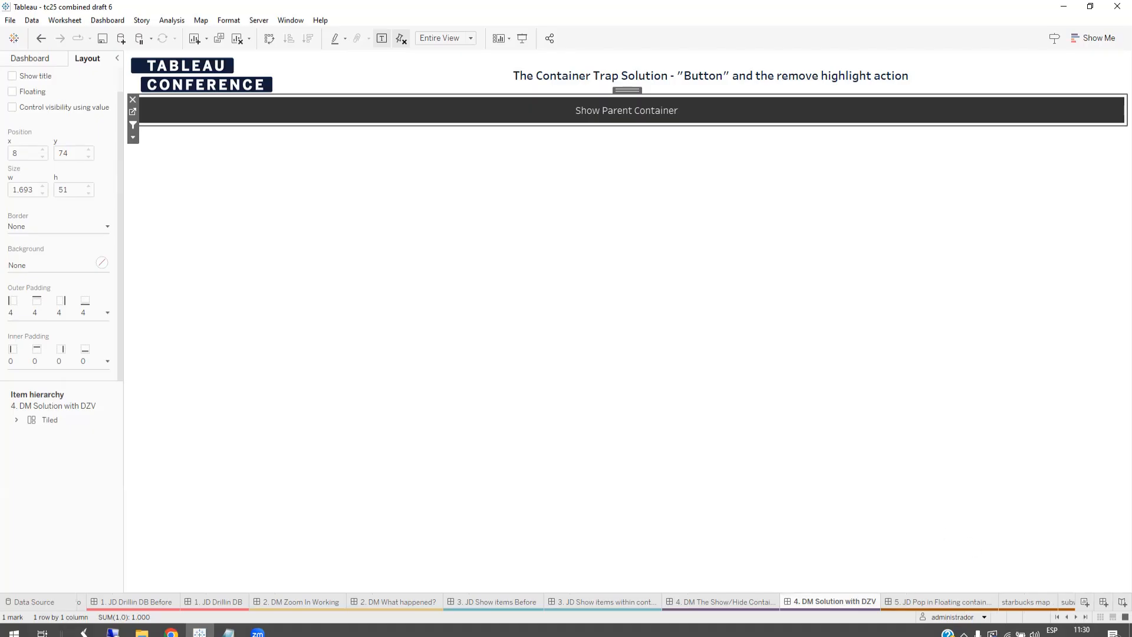
mouse_move(257, 632)
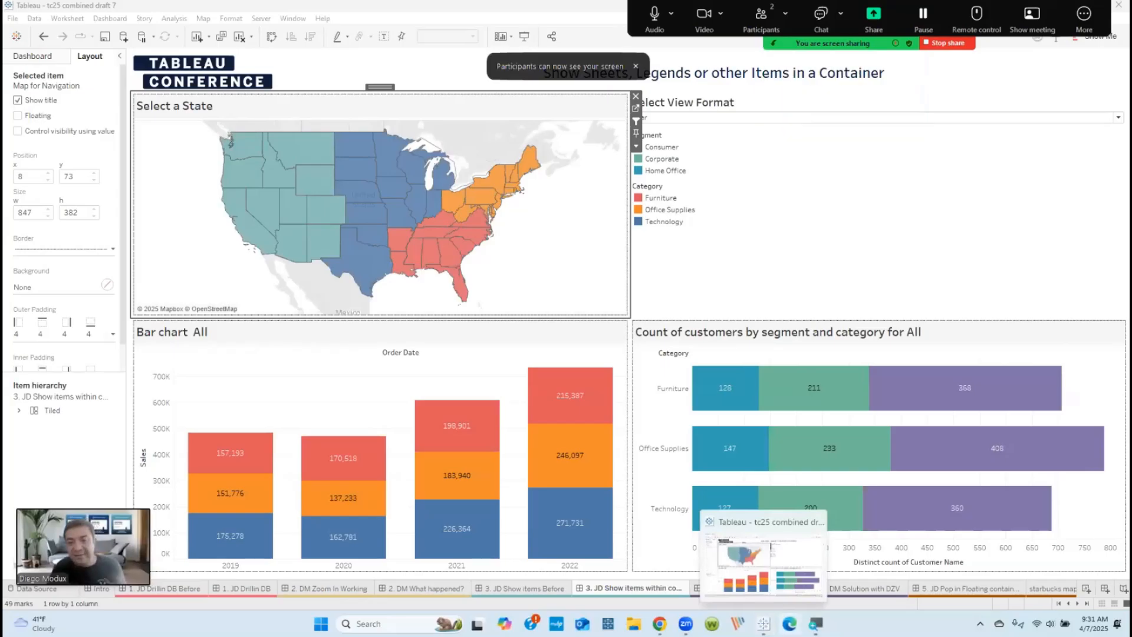
left_click(944, 592)
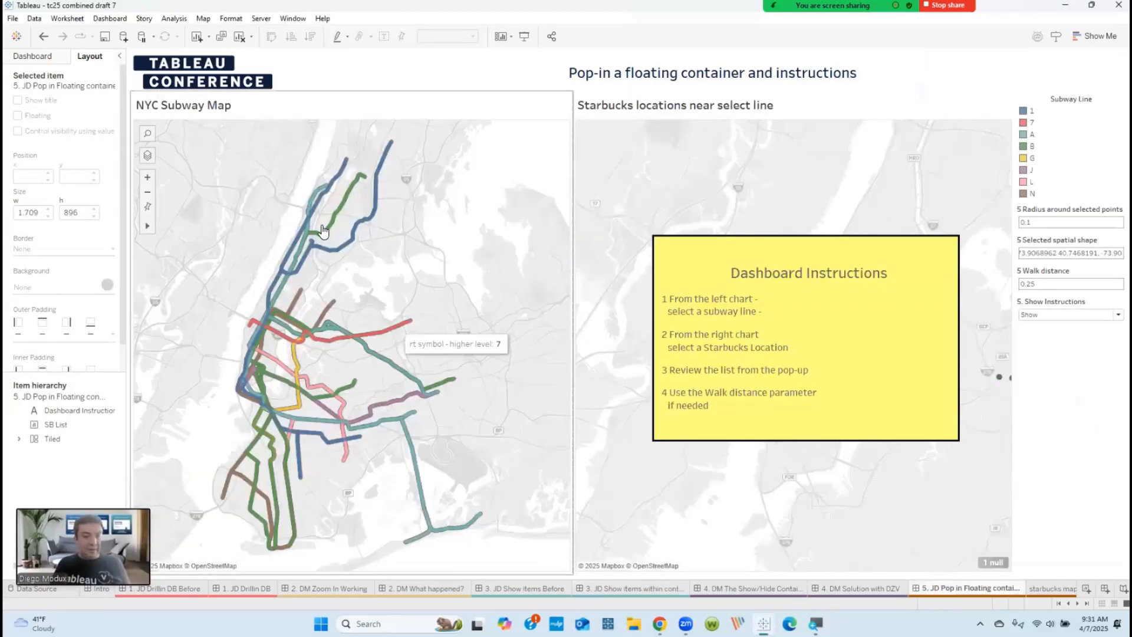
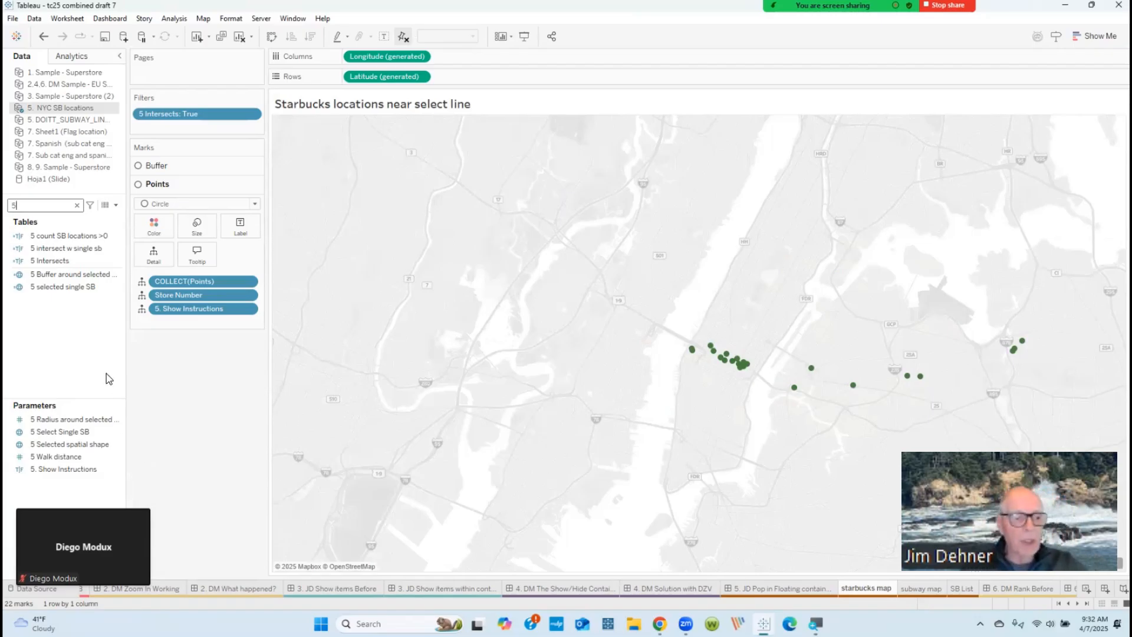
Step: Review the settings of the 5. Show Instructions and 5 Walk distance parameters without changing them
right_click(74, 472)
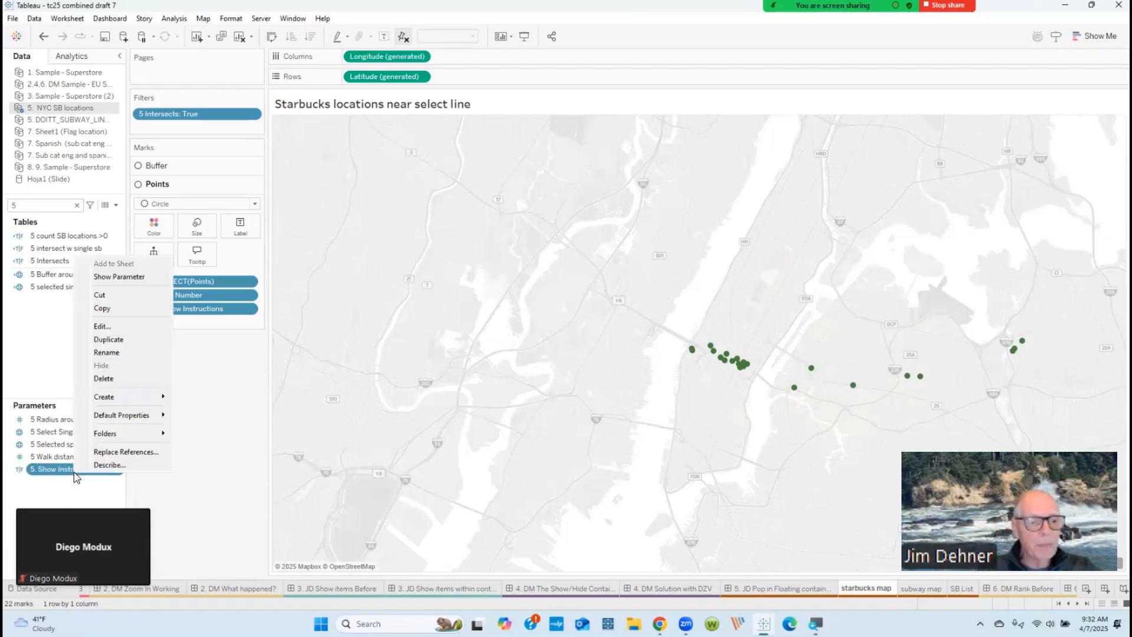
left_click(98, 327)
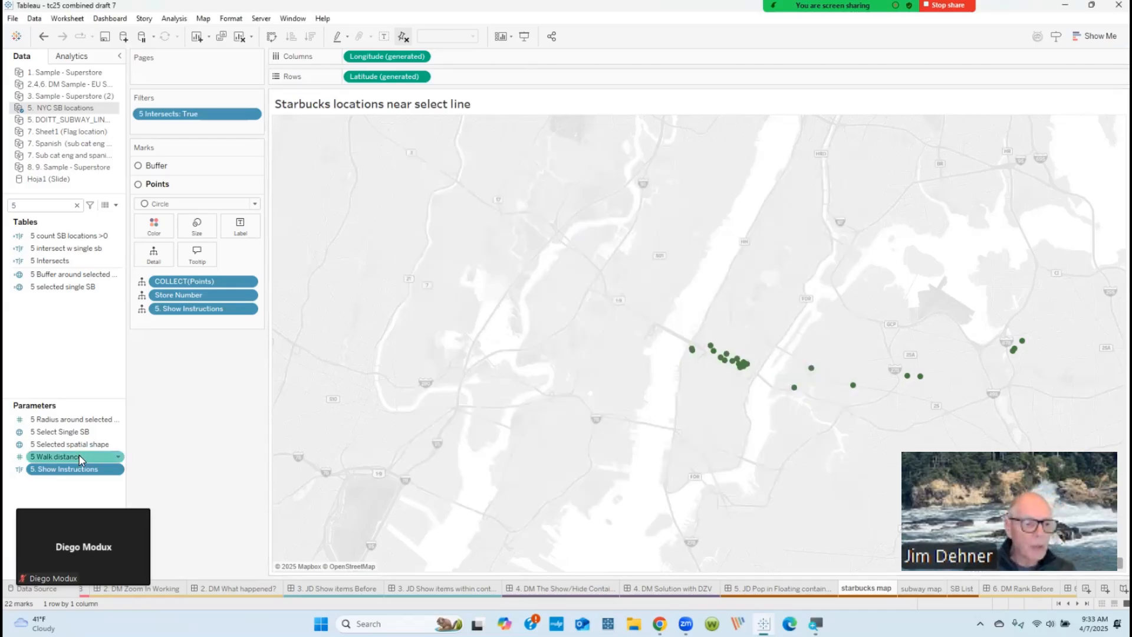
right_click(76, 457)
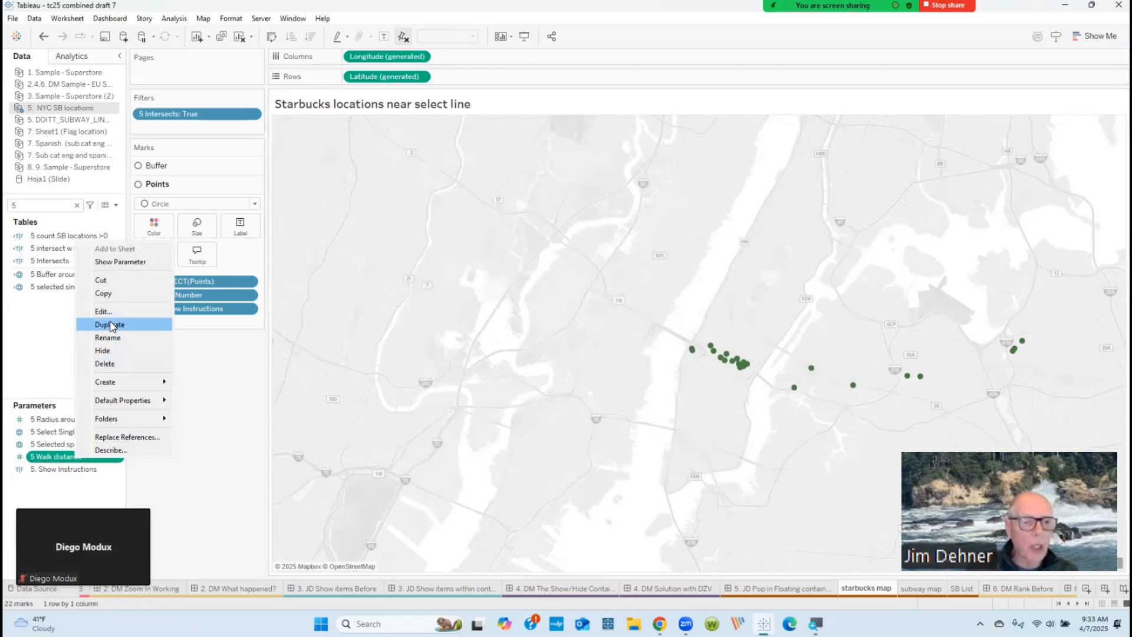
left_click(130, 316)
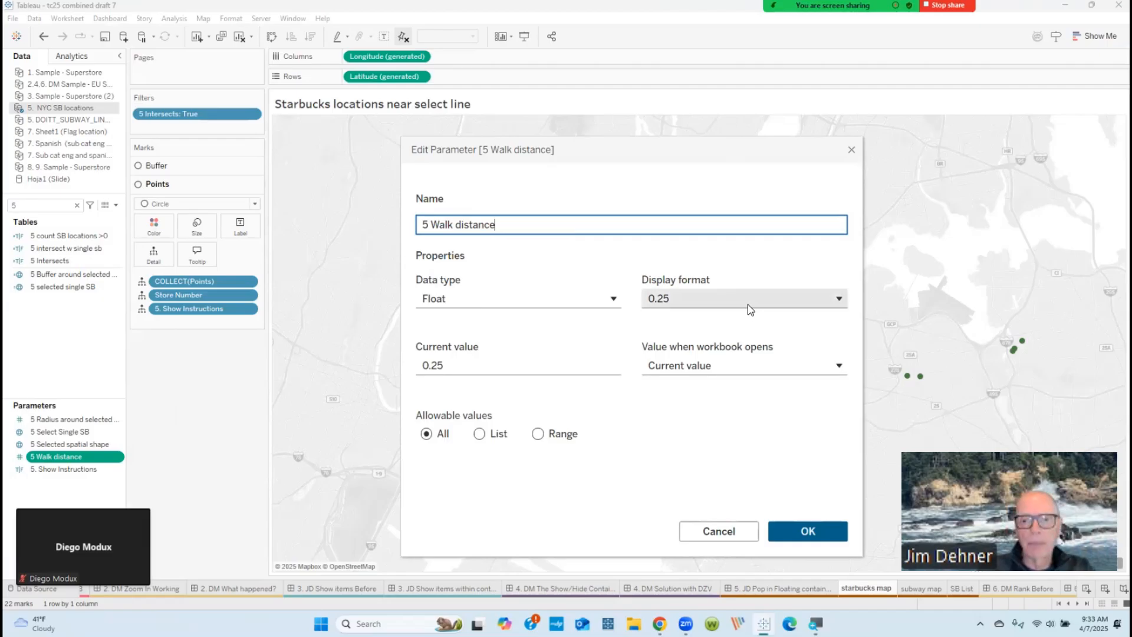
left_click(852, 150)
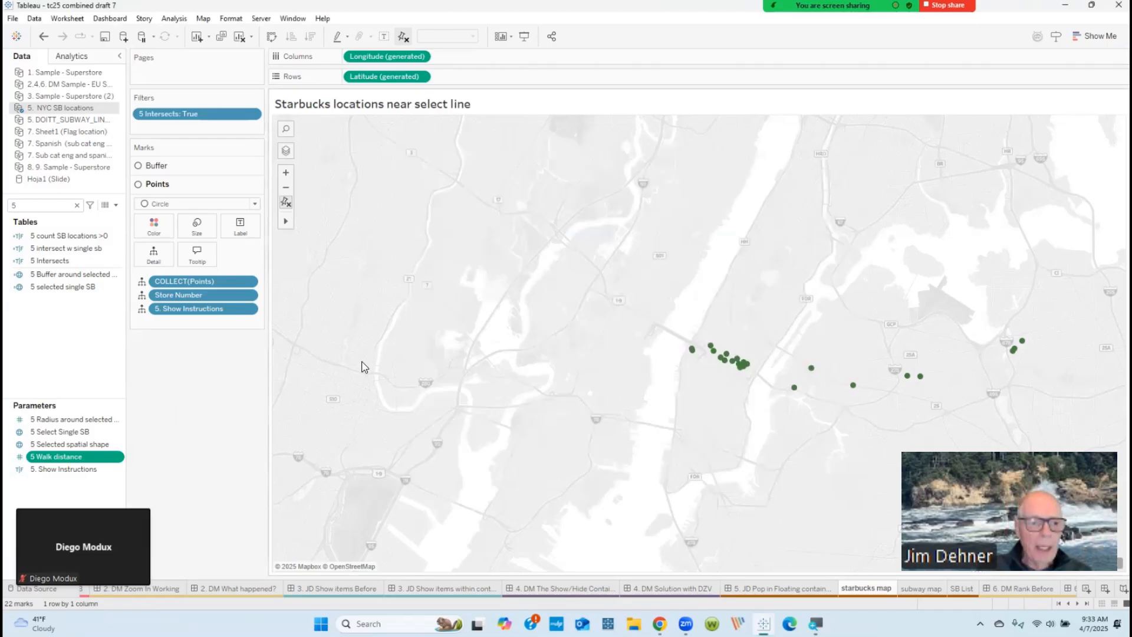
Step: Inspect the data type and current value of the 5 Selected spatial shape parameter
right_click(75, 444)
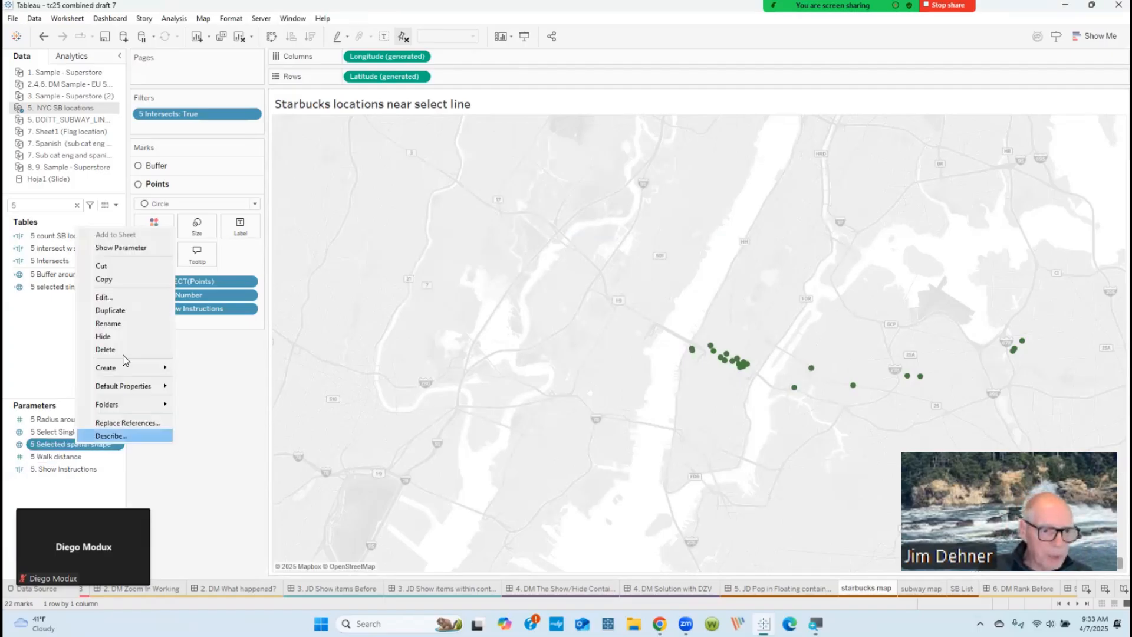
left_click(98, 297)
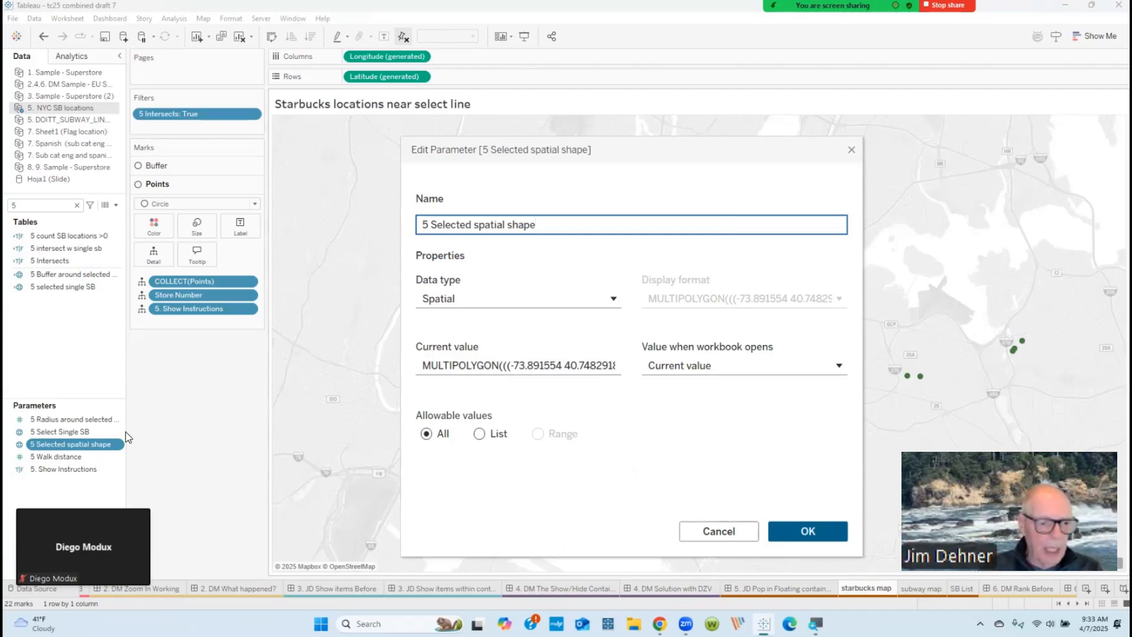
left_click(851, 150)
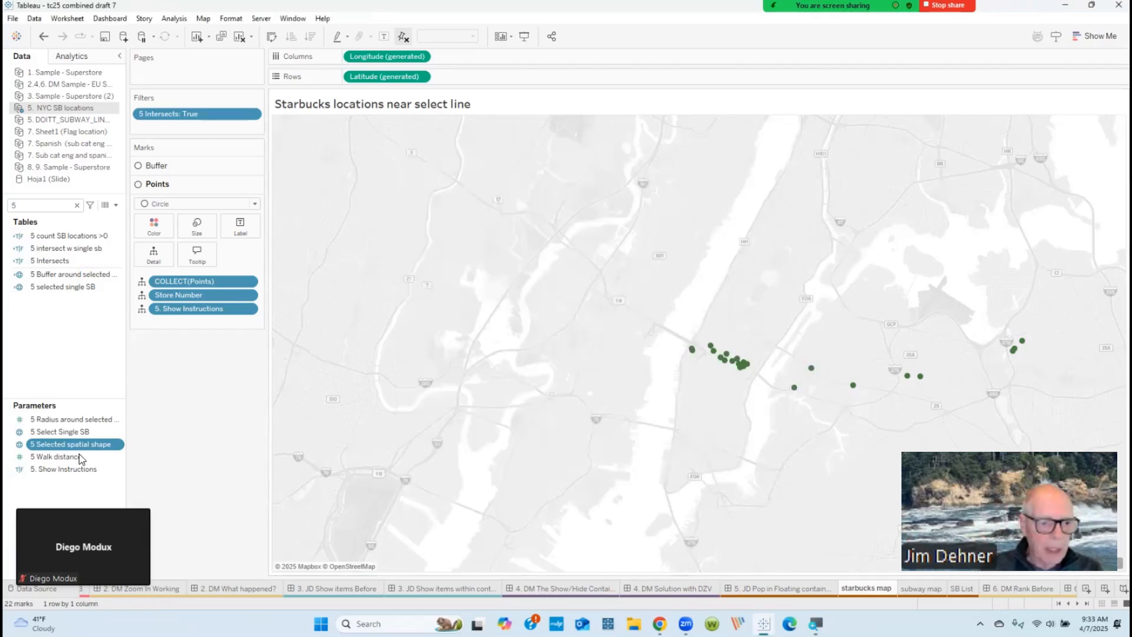
Step: Inspect the 5 Select Single SB parameter, including the list of available data types, keeping Spatial as its type
left_click(69, 434)
right_click(69, 435)
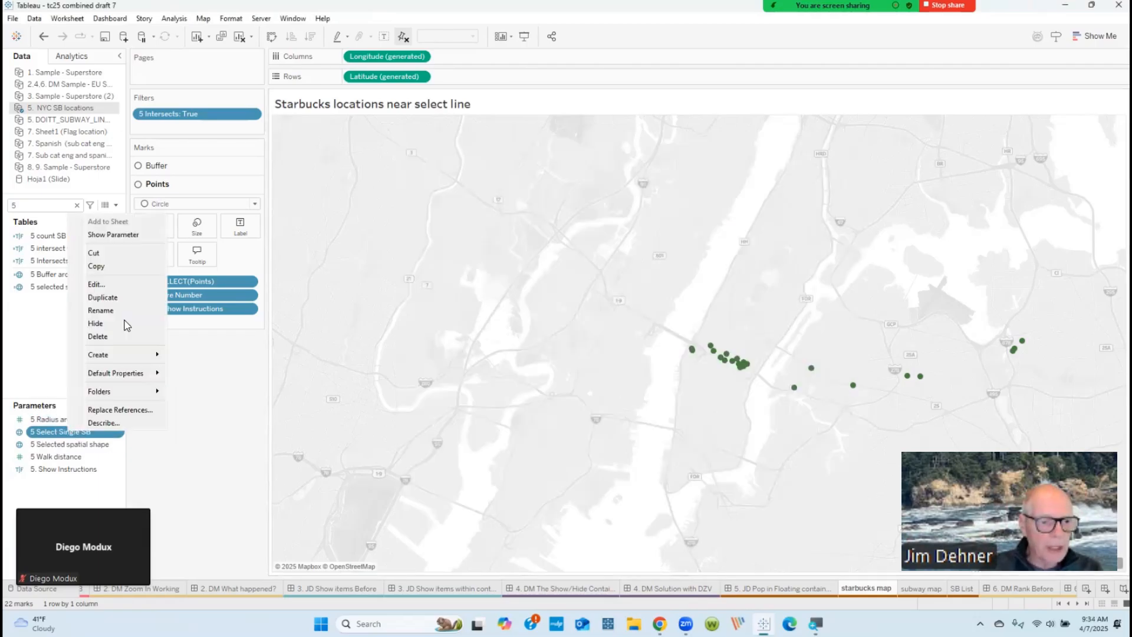
left_click(96, 285)
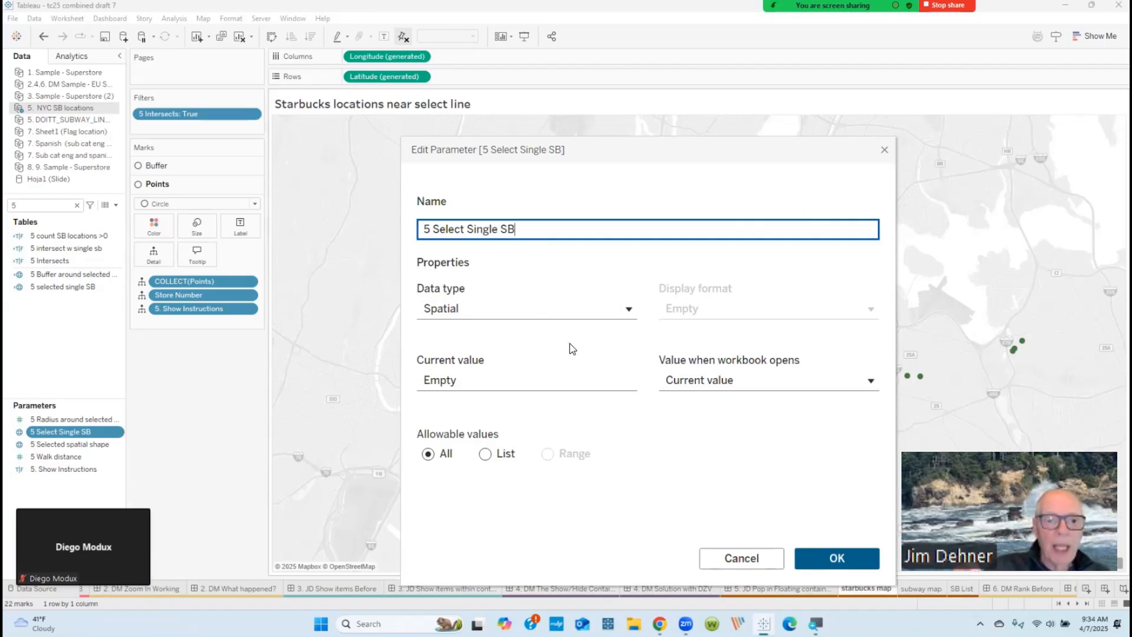
left_click(629, 313)
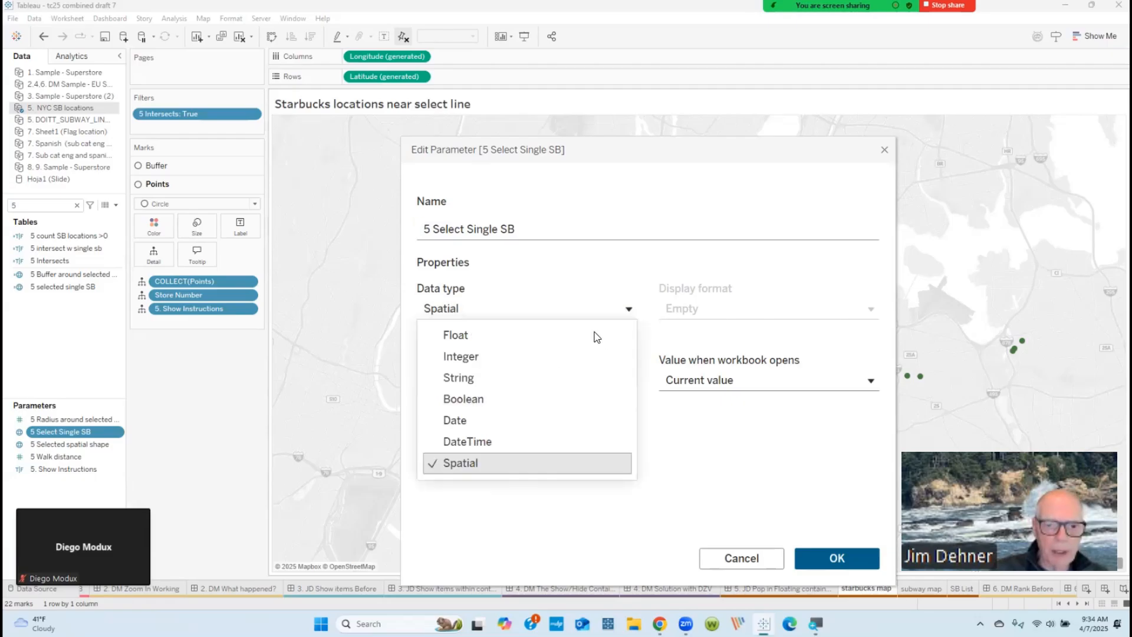
left_click(500, 465)
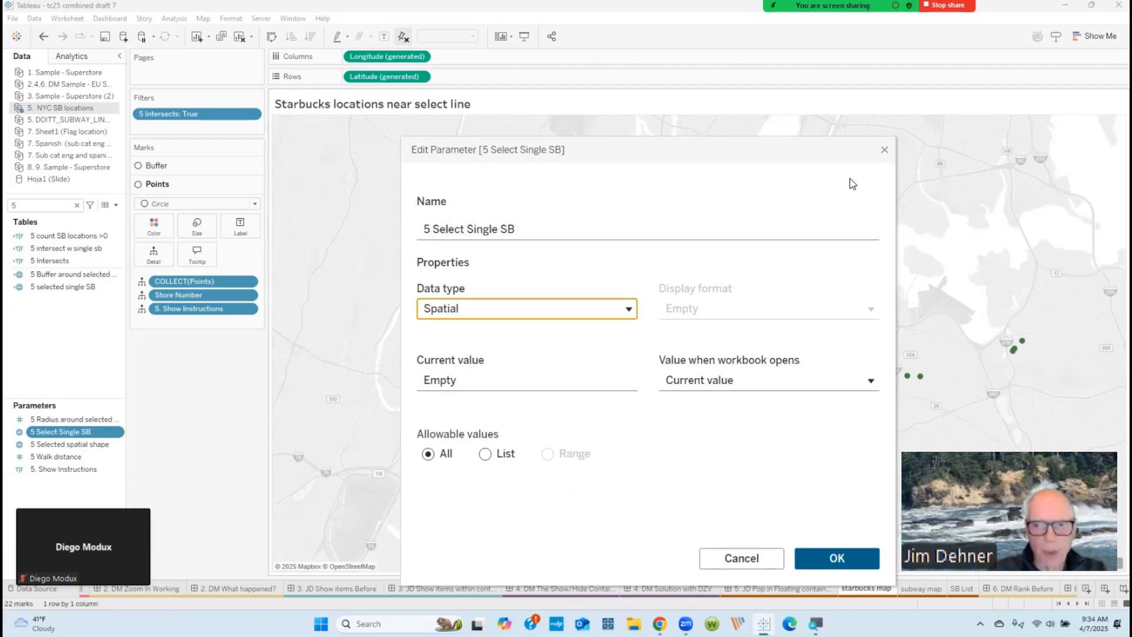
left_click(884, 151)
Step: Examine the formula of the 5 Buffer around selected SB calculated field at an enlarged text size
left_click(84, 277)
right_click(85, 276)
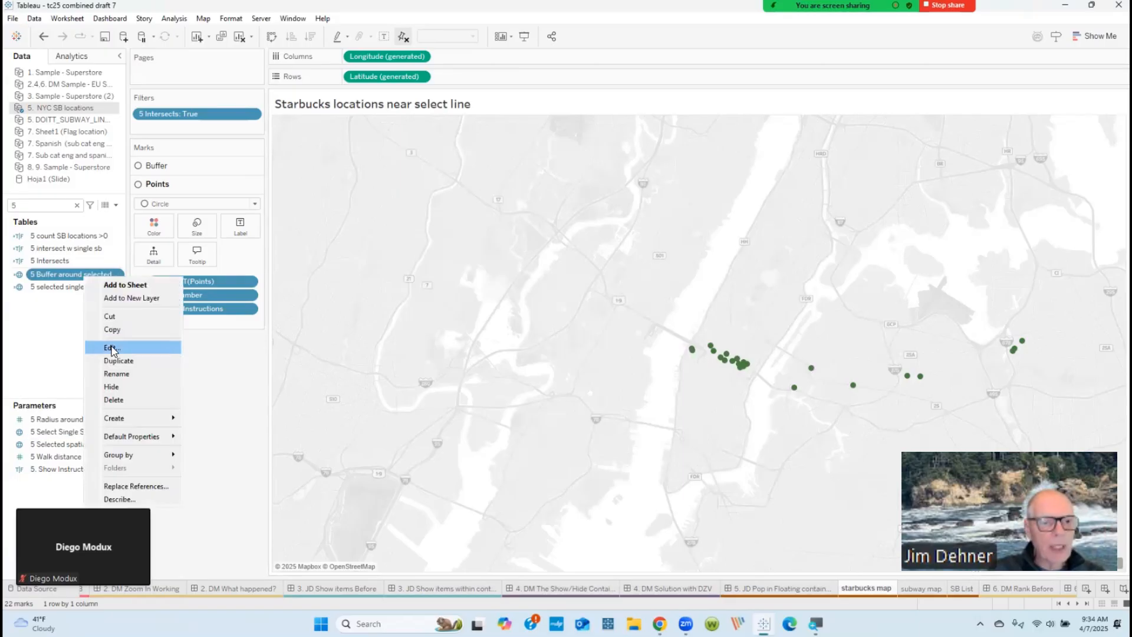
left_click(112, 348)
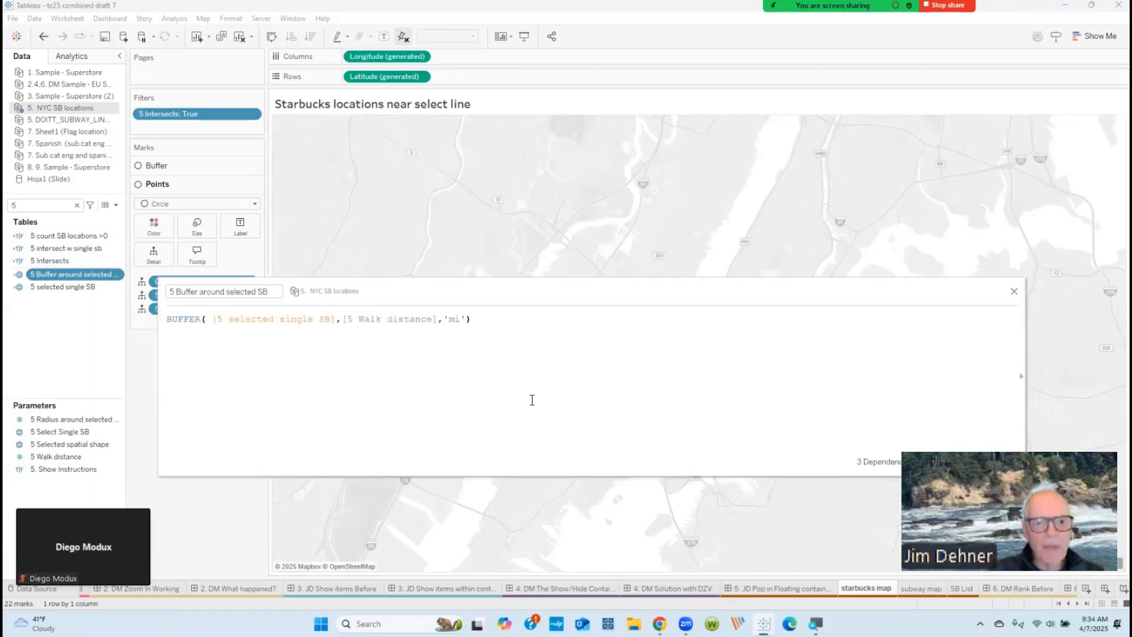
scroll(547, 408, "up", 2)
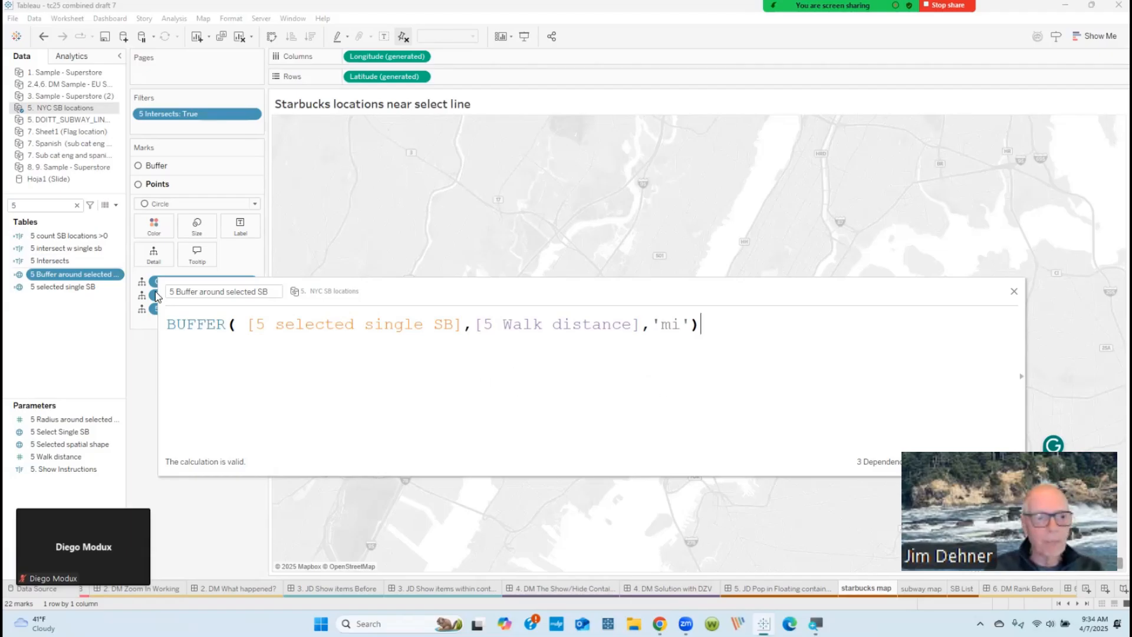
Step: Examine the formulas of the 5 intersect w single sb and 5 count SB locations >0 calculated fields
right_click(54, 253)
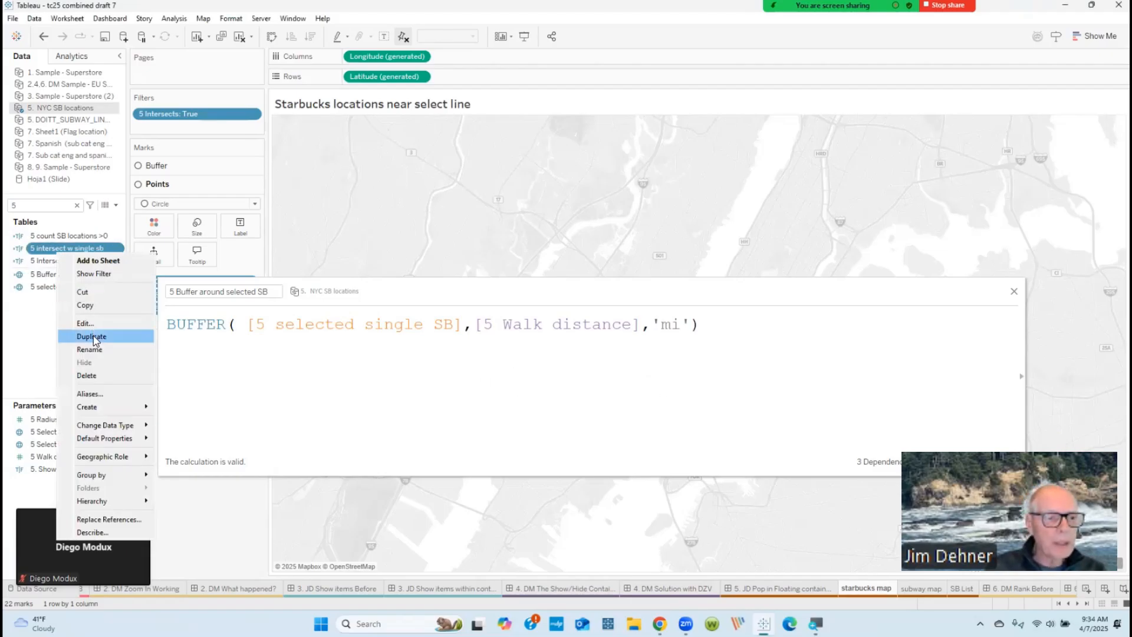
left_click(92, 325)
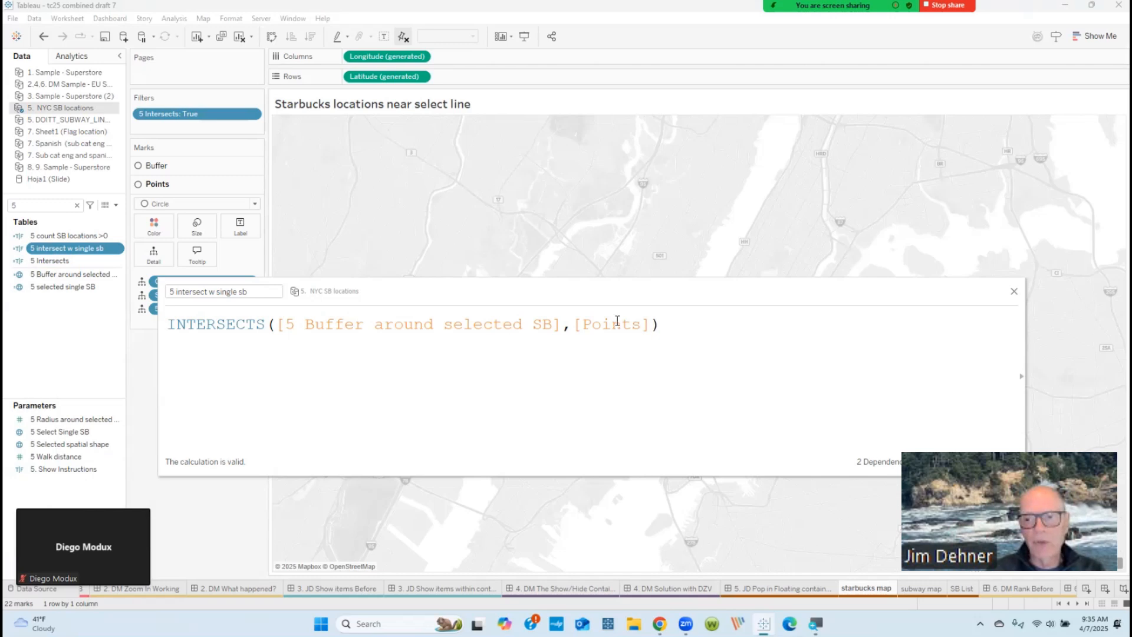
right_click(59, 236)
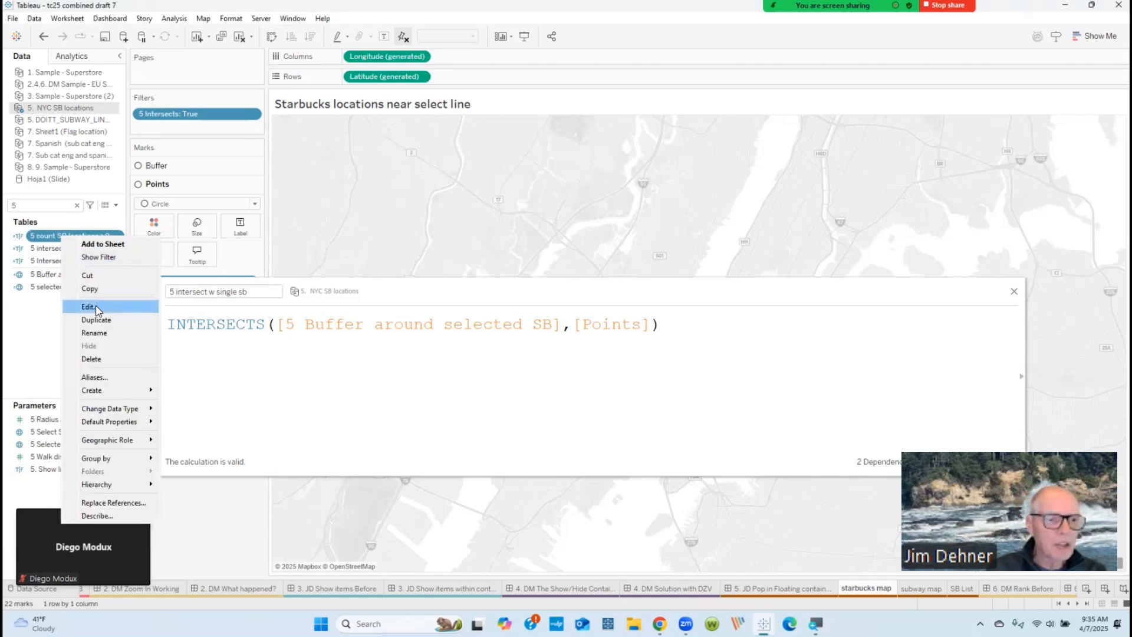
left_click(98, 311)
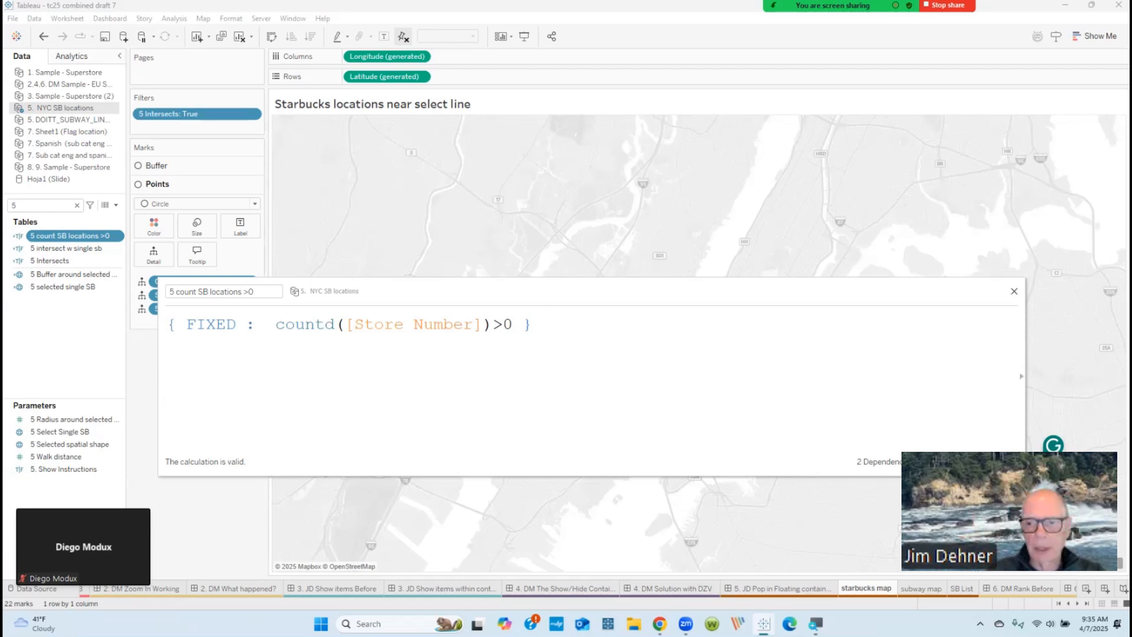
left_click(999, 462)
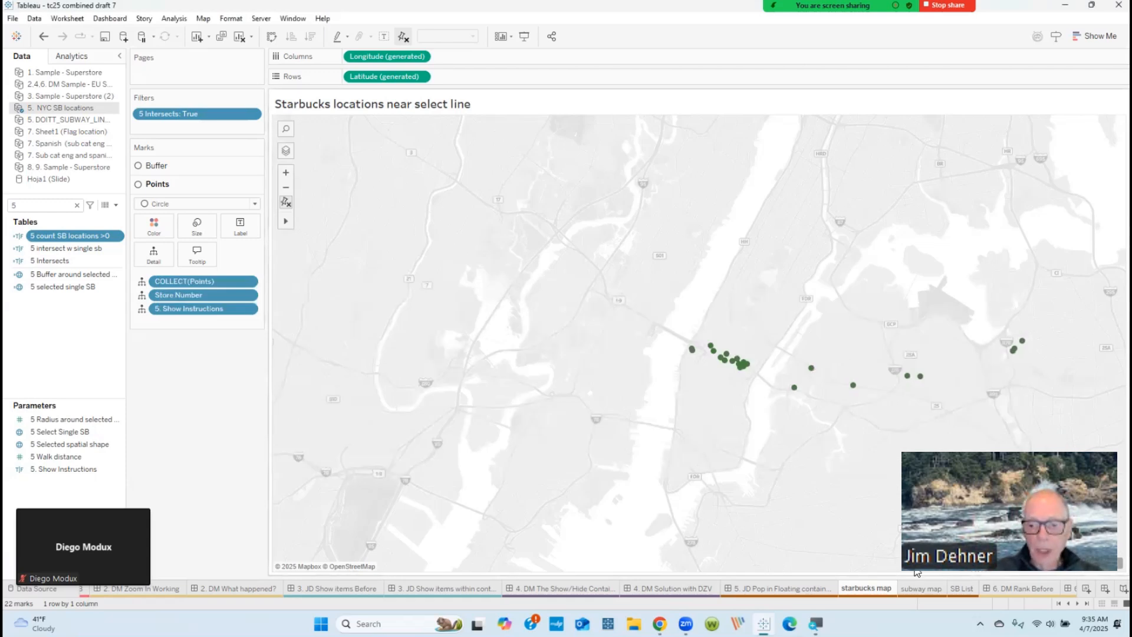
Step: Return to the 5. JD Pop in Floating container dashboard and review the text of the Dashboard Instructions object, leaving it unedited
left_click(797, 589)
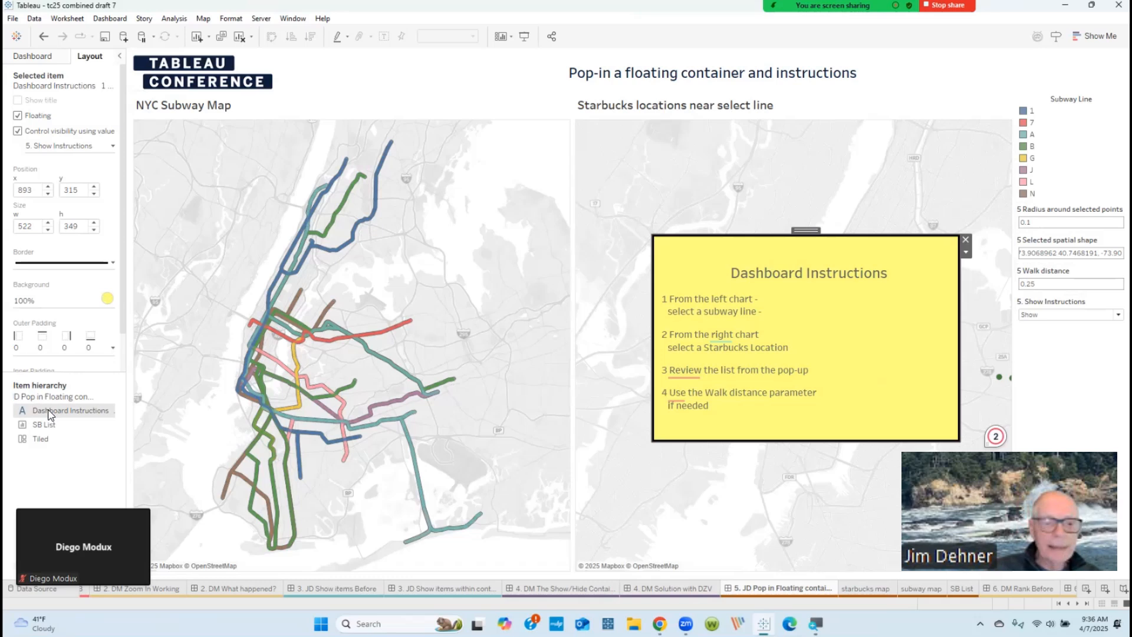
double_click(877, 304)
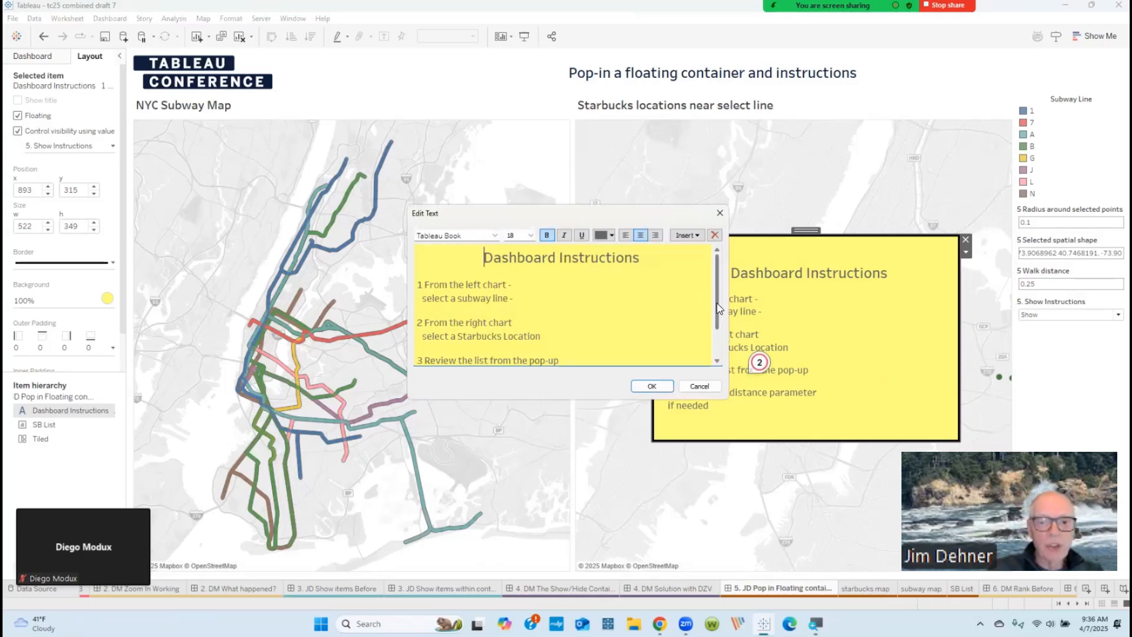
mouse_move(717, 303)
left_mouse_down()
mouse_move(718, 325)
mouse_move(719, 282)
left_mouse_up()
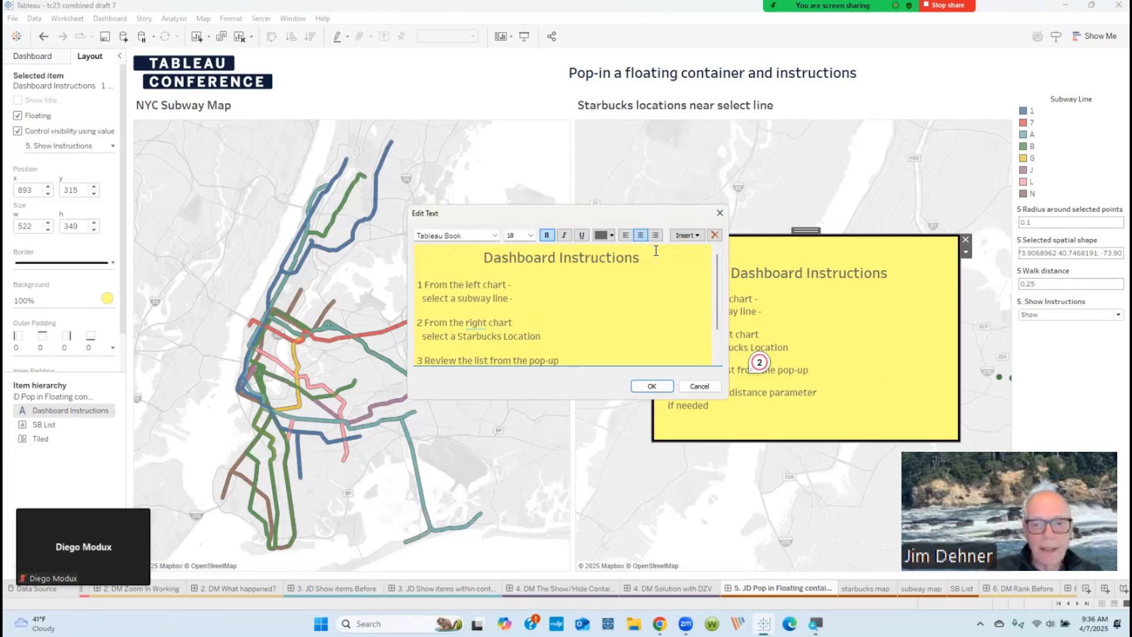
left_click(720, 217)
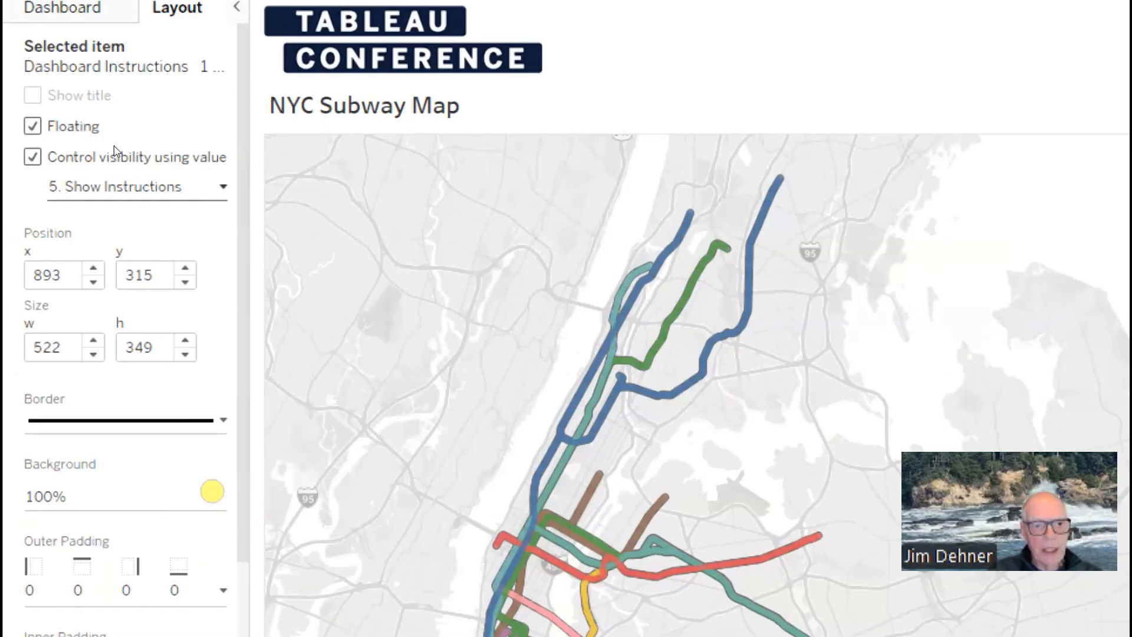
Step: Review the visibility value choices for the Dashboard Instructions object, and hide it by setting the 5. Show Instructions parameter to Hide
left_click(137, 187)
mouse_move(127, 498)
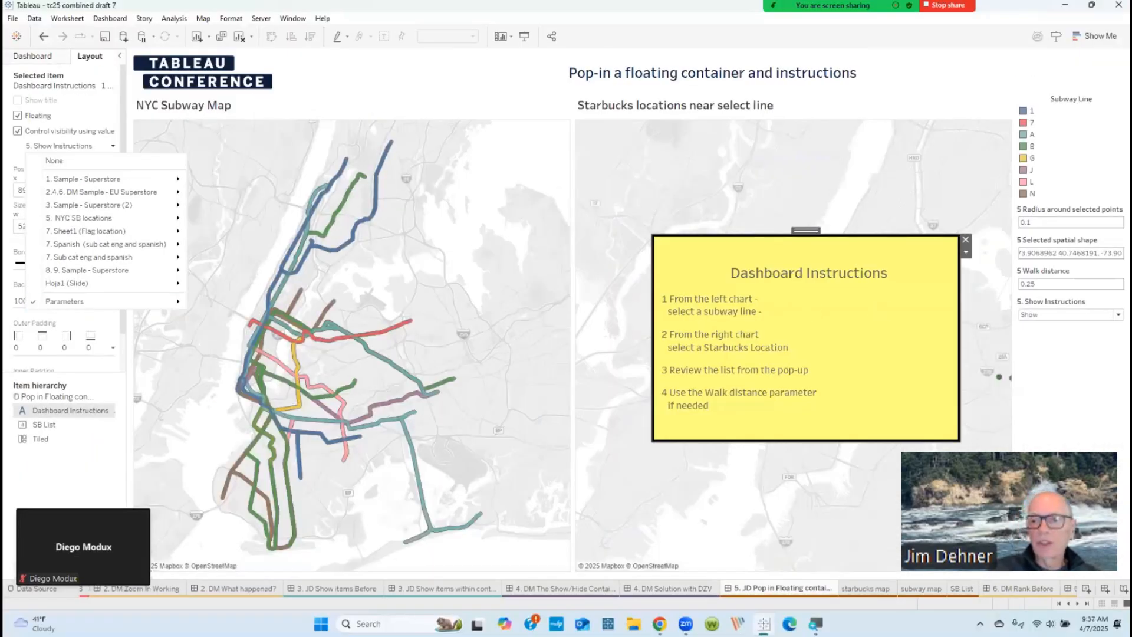
left_click(1118, 315)
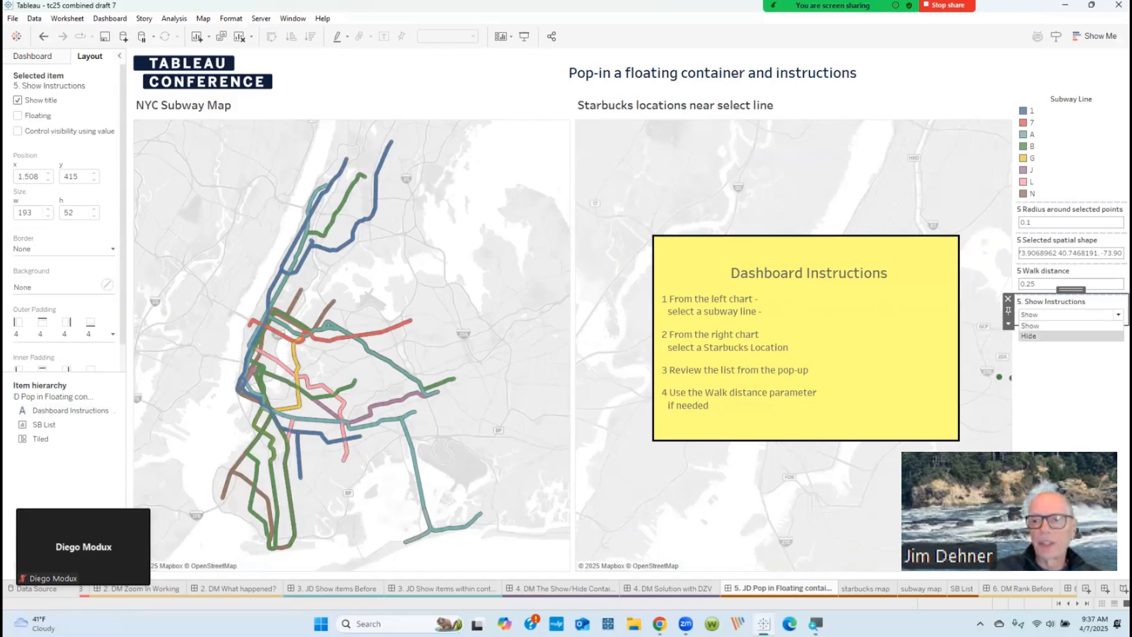
left_click(1038, 336)
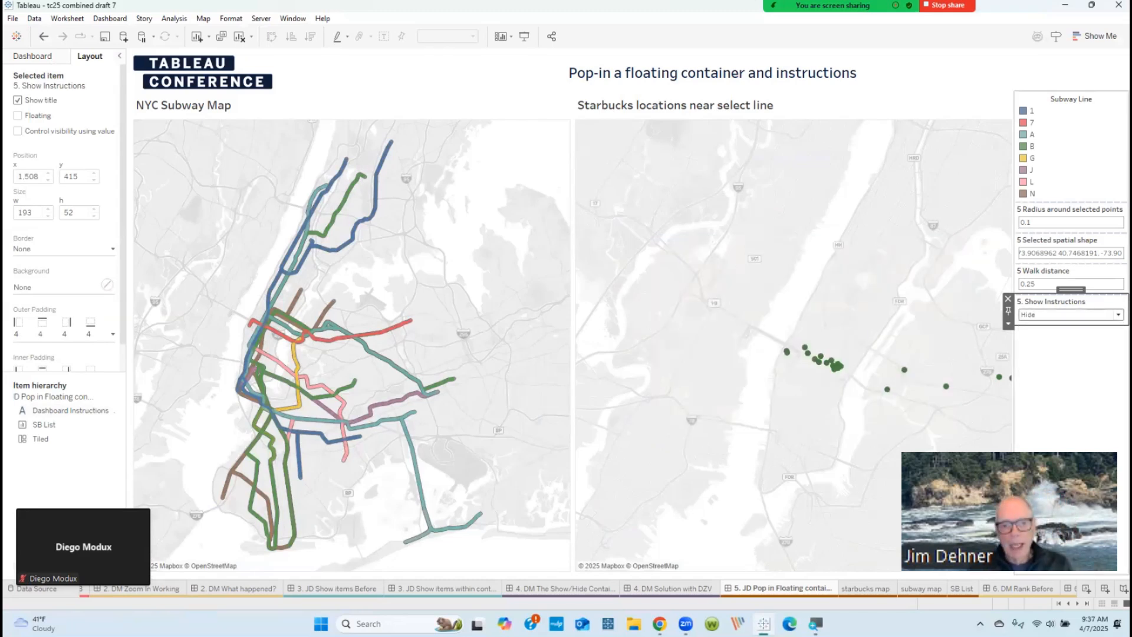
Step: Select subway line B on the NYC Subway Map and a single Starbucks location in Manhattan on the Starbucks map
left_click(346, 206)
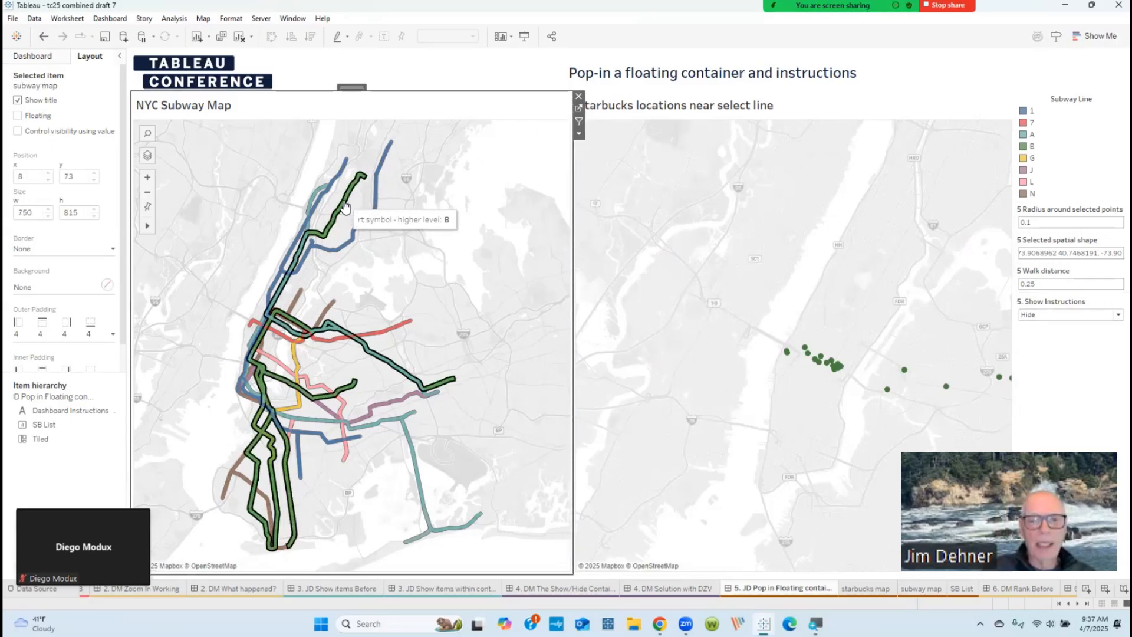
left_click(345, 206)
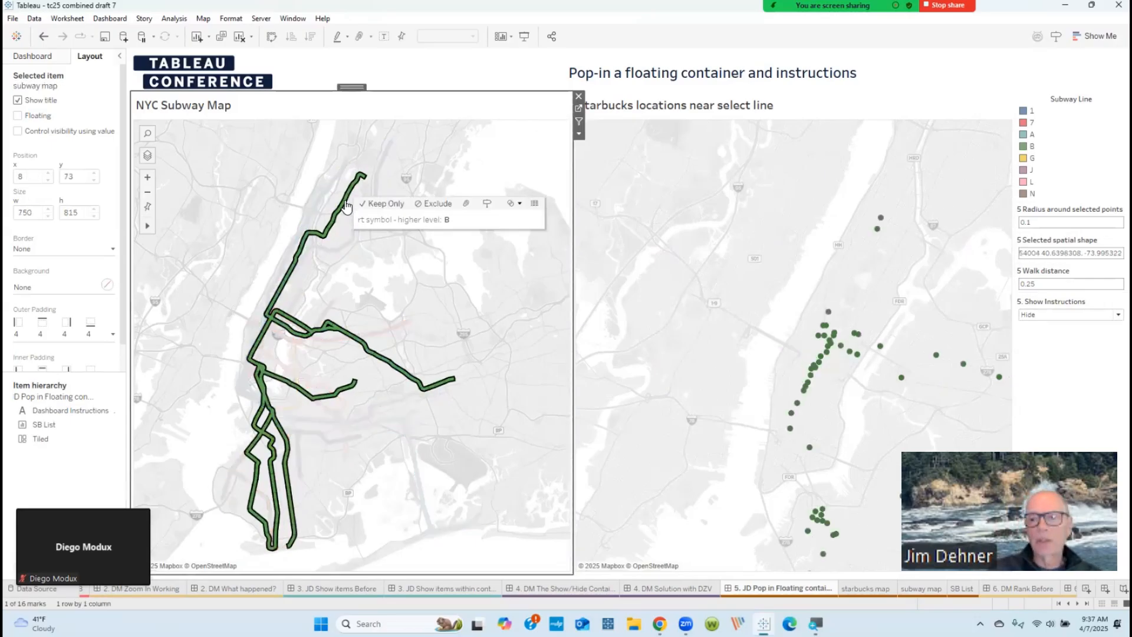
left_click(831, 348)
left_click(831, 347)
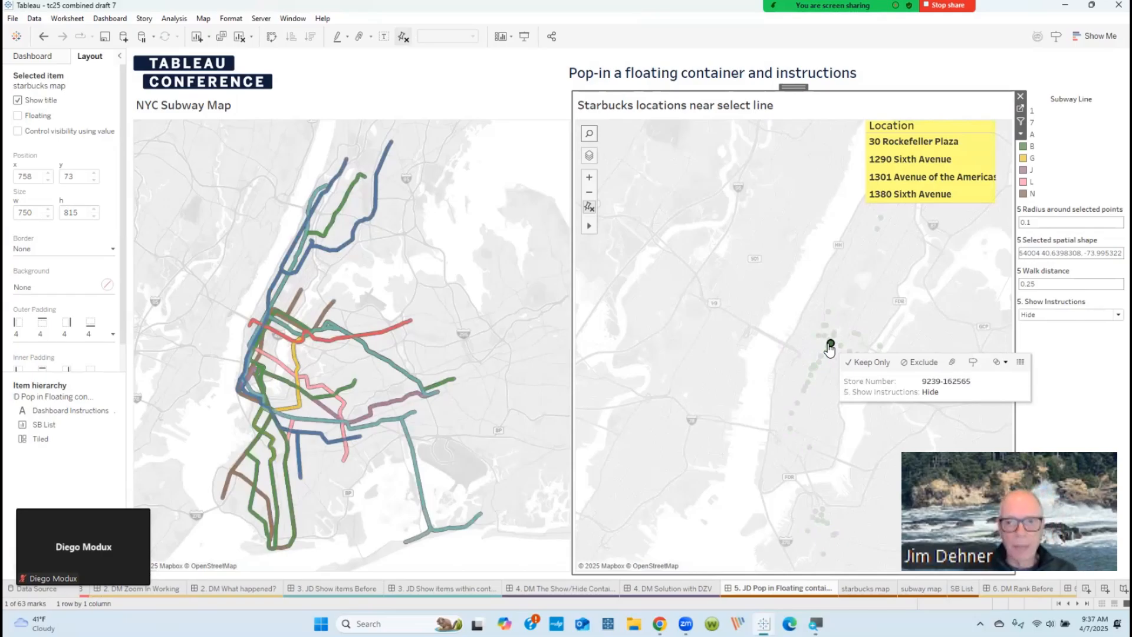
Step: Examine the floating SB List's visibility setting on the dashboard and the 5 intersect w single sb formula from the SB List worksheet
left_click(936, 131)
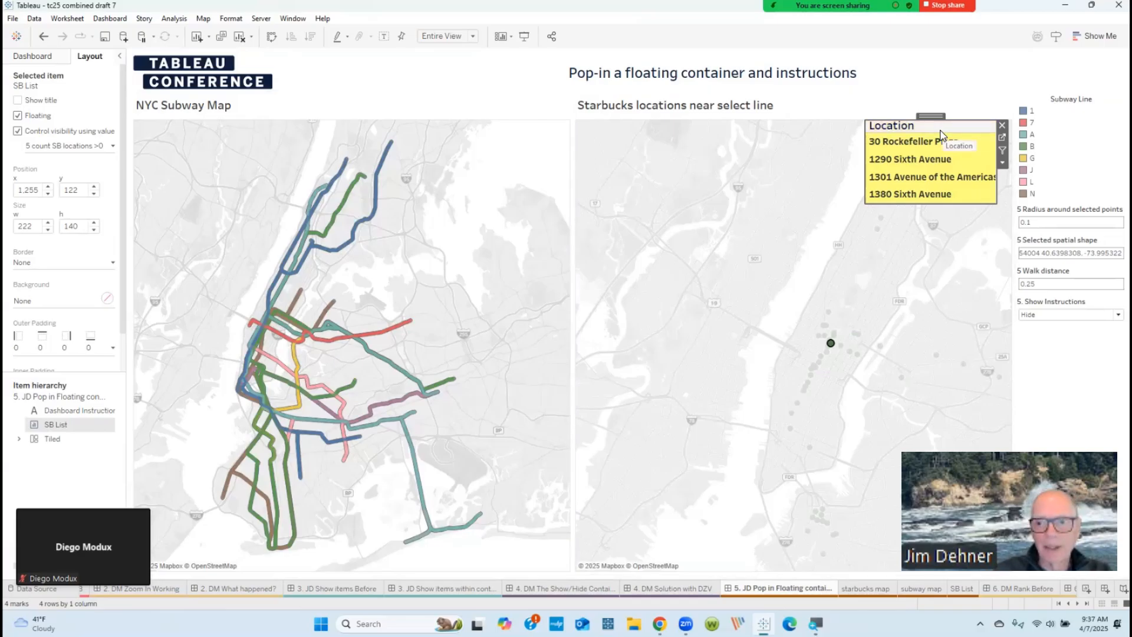
left_click(959, 591)
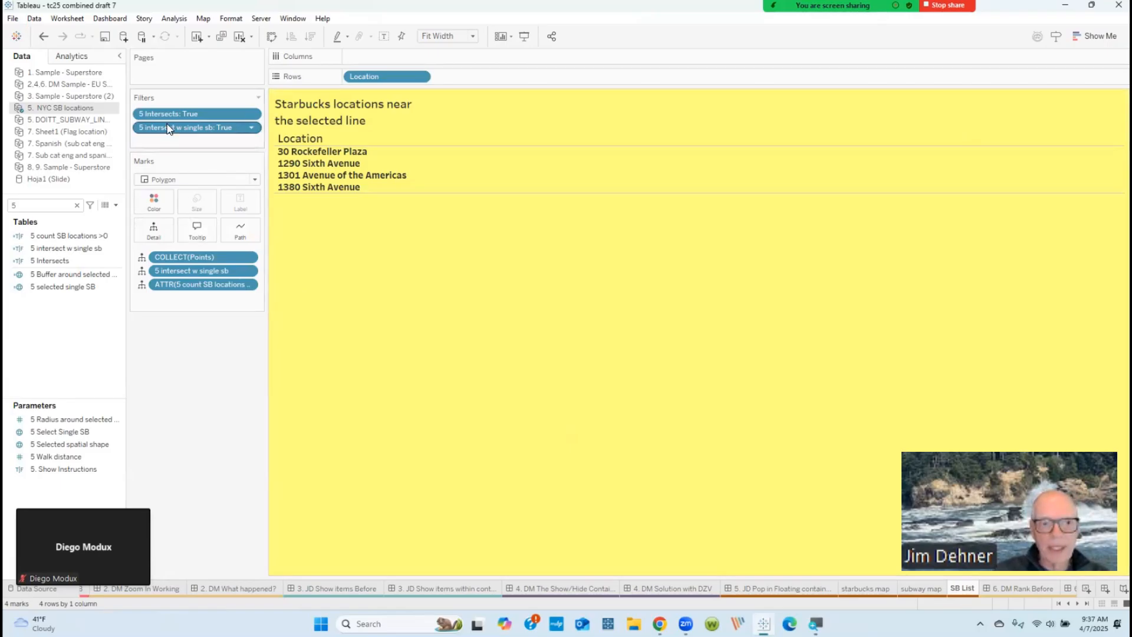
left_click(66, 247)
right_click(66, 247)
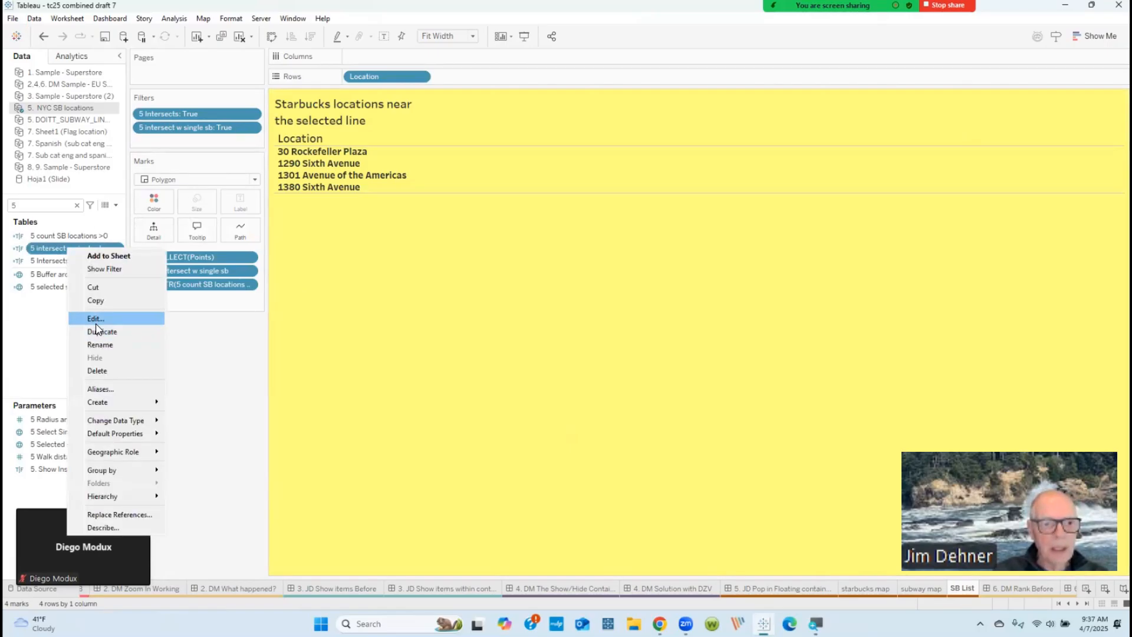
left_click(96, 319)
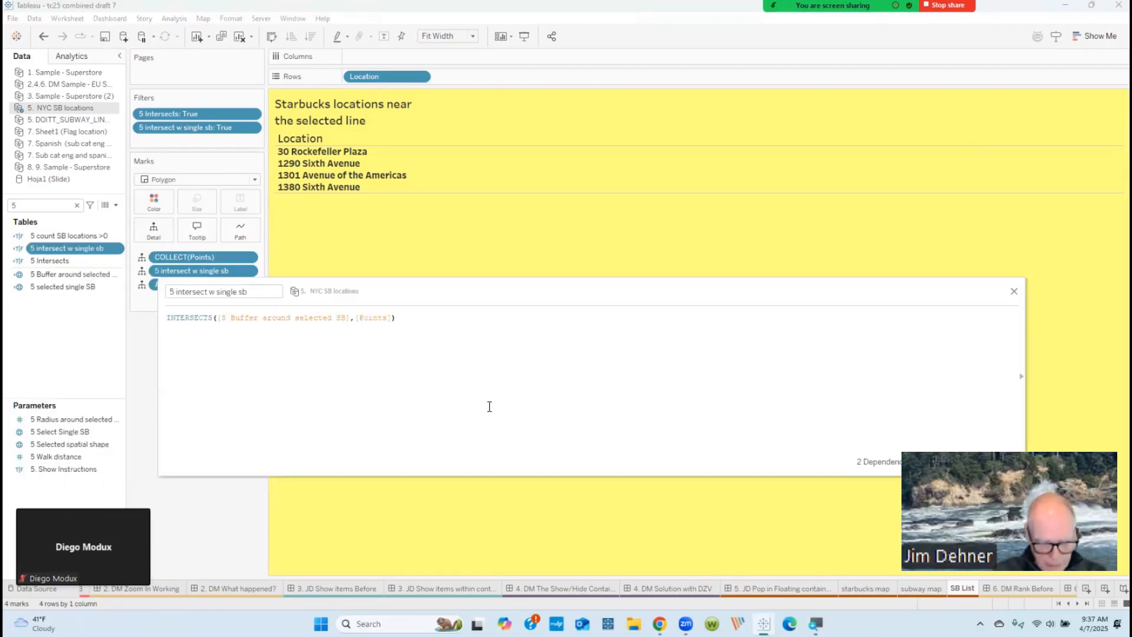
scroll(502, 398, "up", 3)
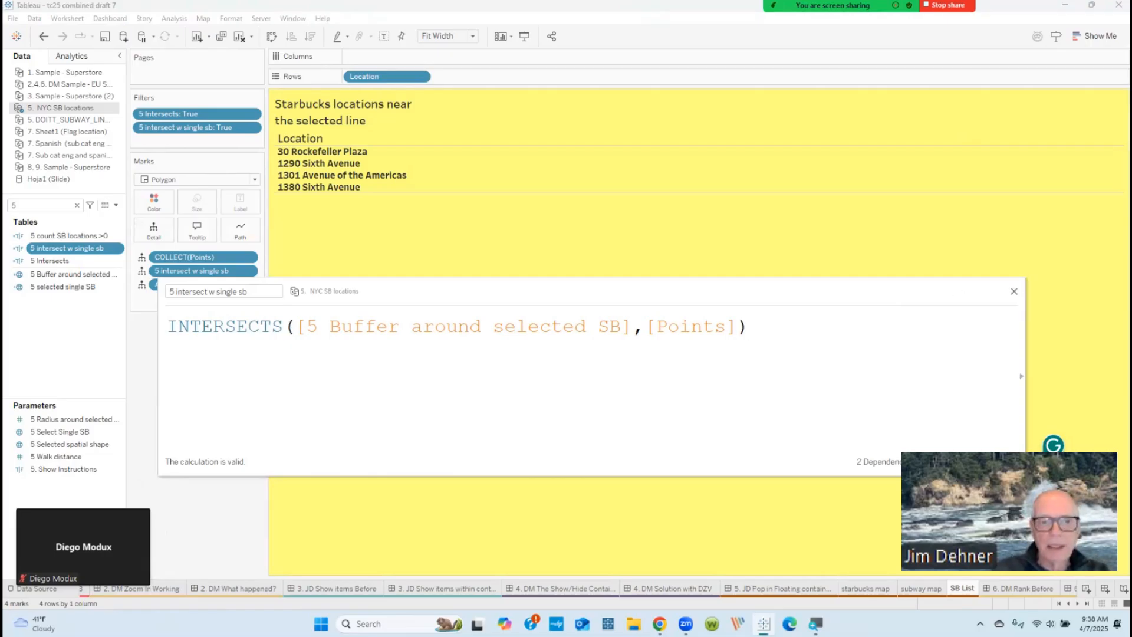
Step: Remove the 5 intersect w single sb filter from the SB List worksheet, undo the removal, and return to the 5. JD Pop in Floating container dashboard
left_click(1012, 293)
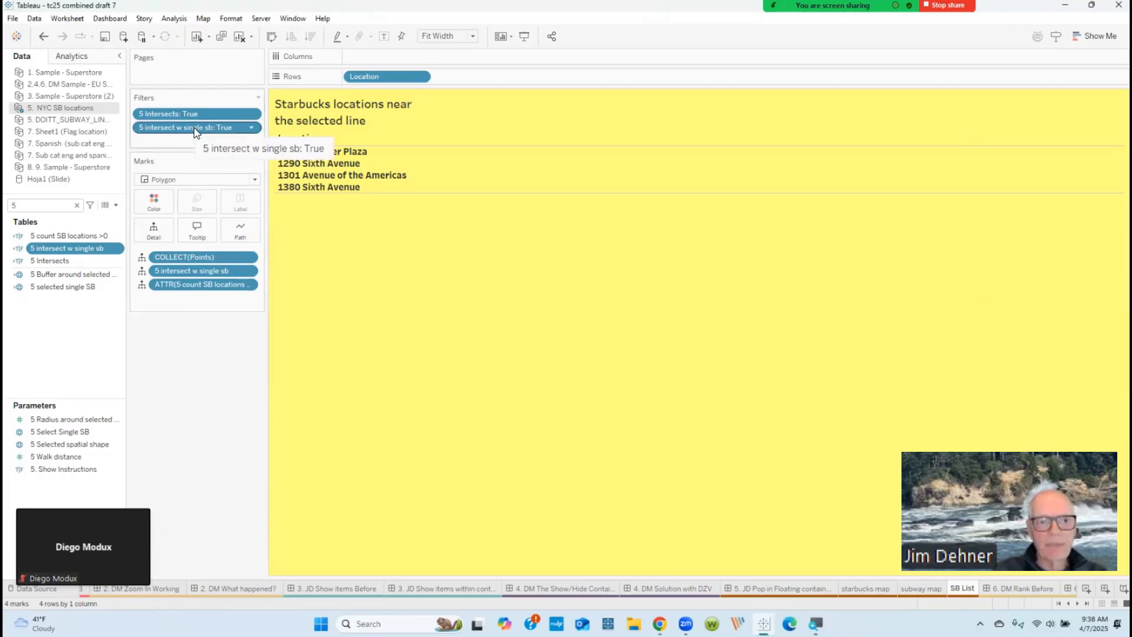
left_click_drag(196, 132, 203, 421)
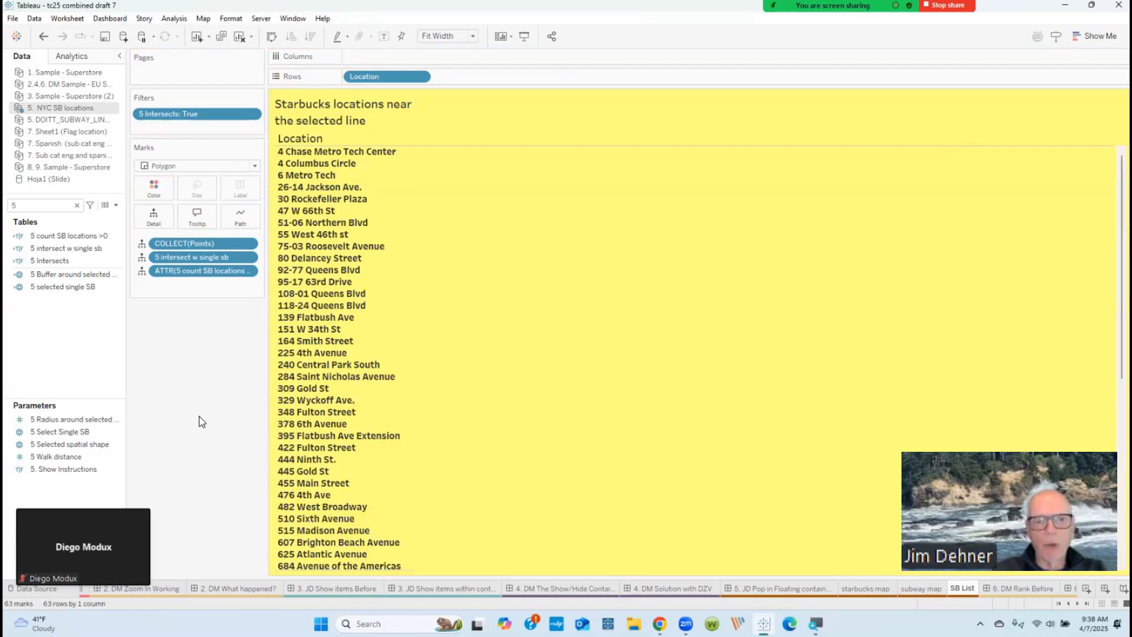
left_click(103, 287)
left_click(43, 36)
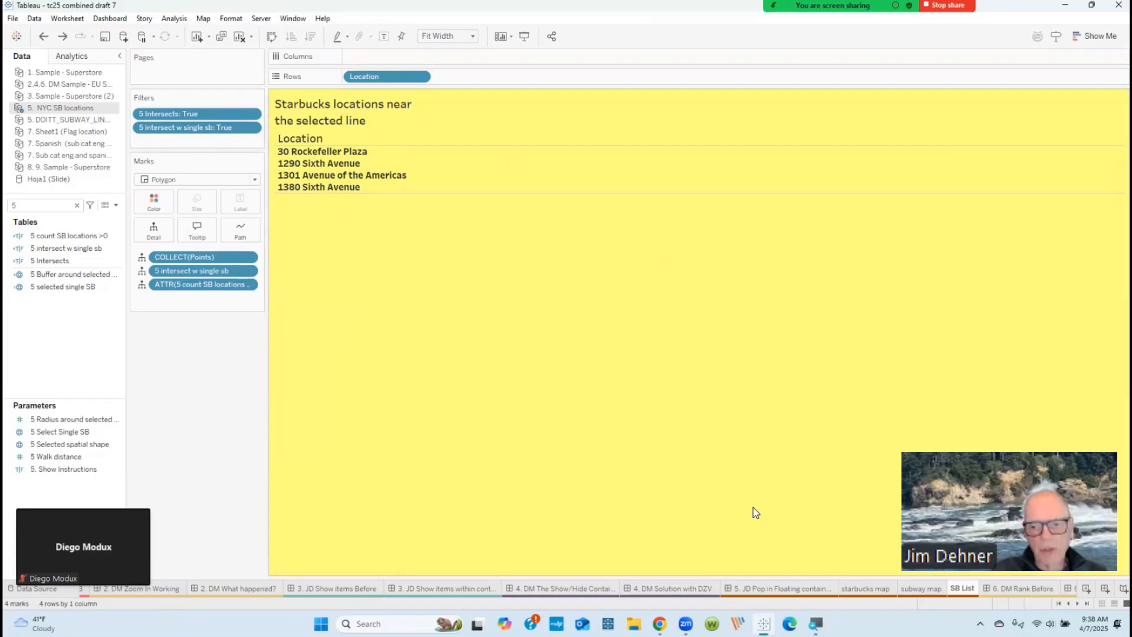
left_click(802, 590)
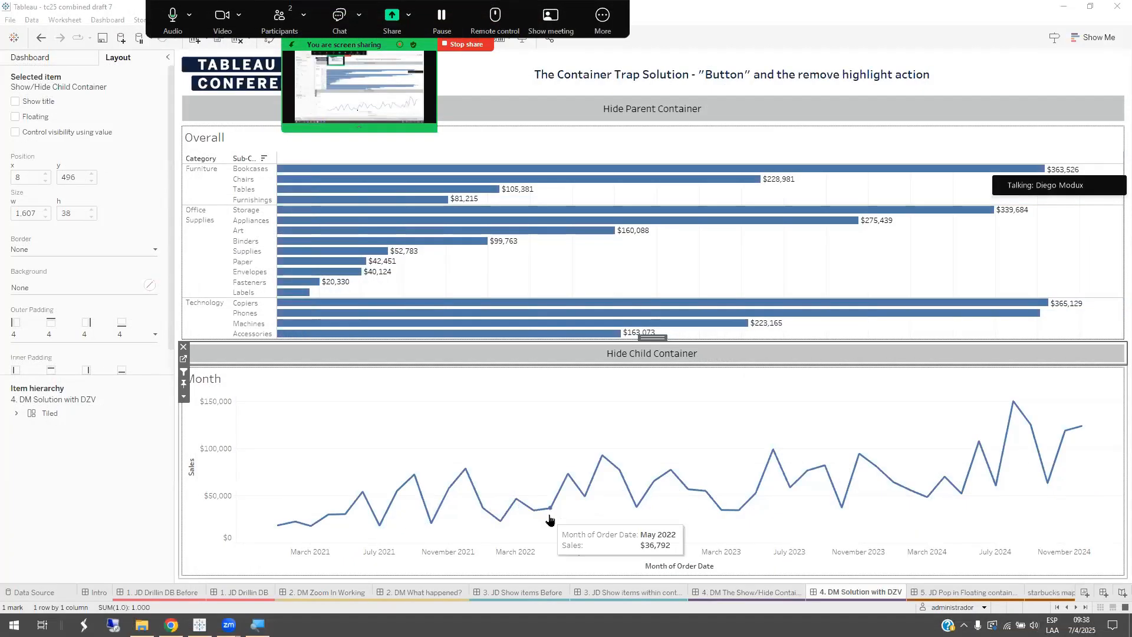
Step: Open the 6. DM Rank Detail dashboard and drill into the Bookcases bar to show its detail charts
left_click(1076, 610)
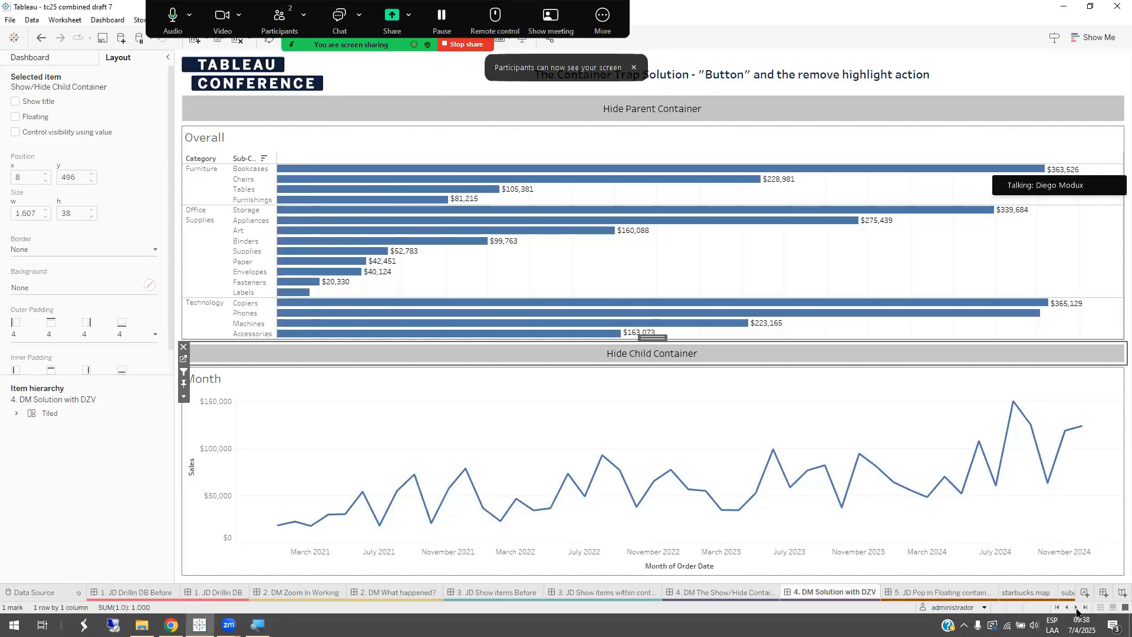
left_click(1076, 607)
left_click(1077, 607)
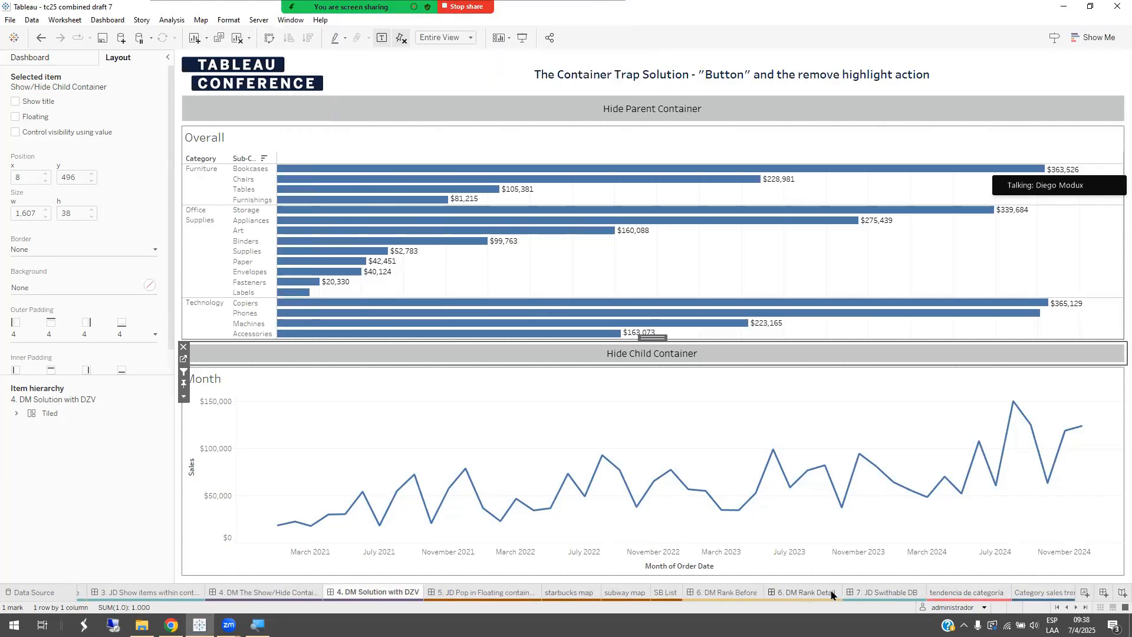
left_click(813, 592)
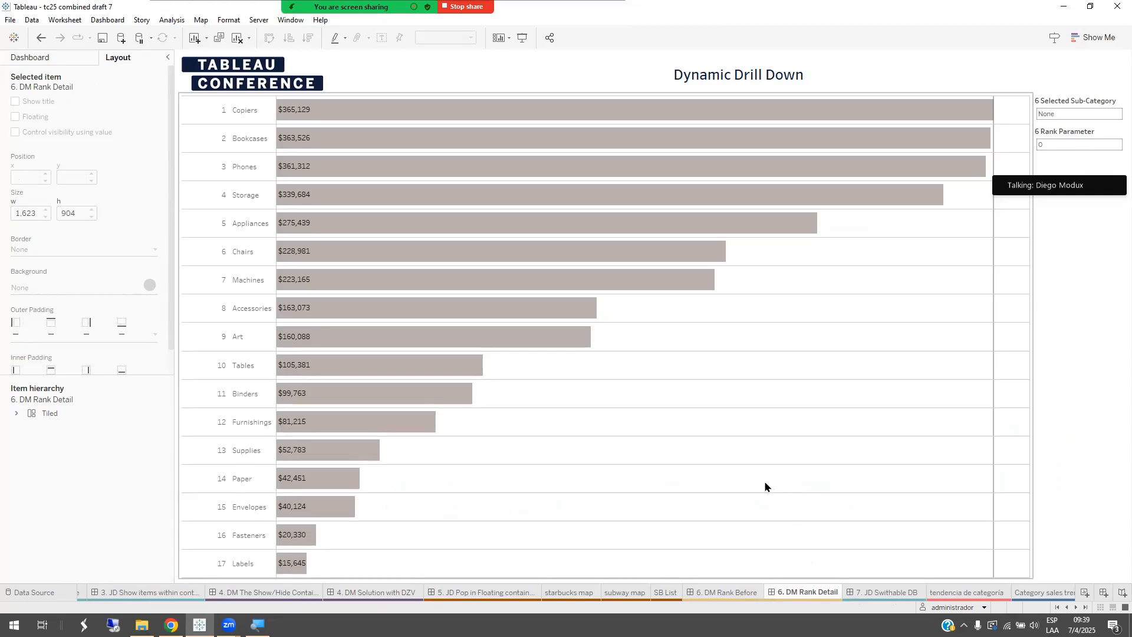
mouse_move(424, 139)
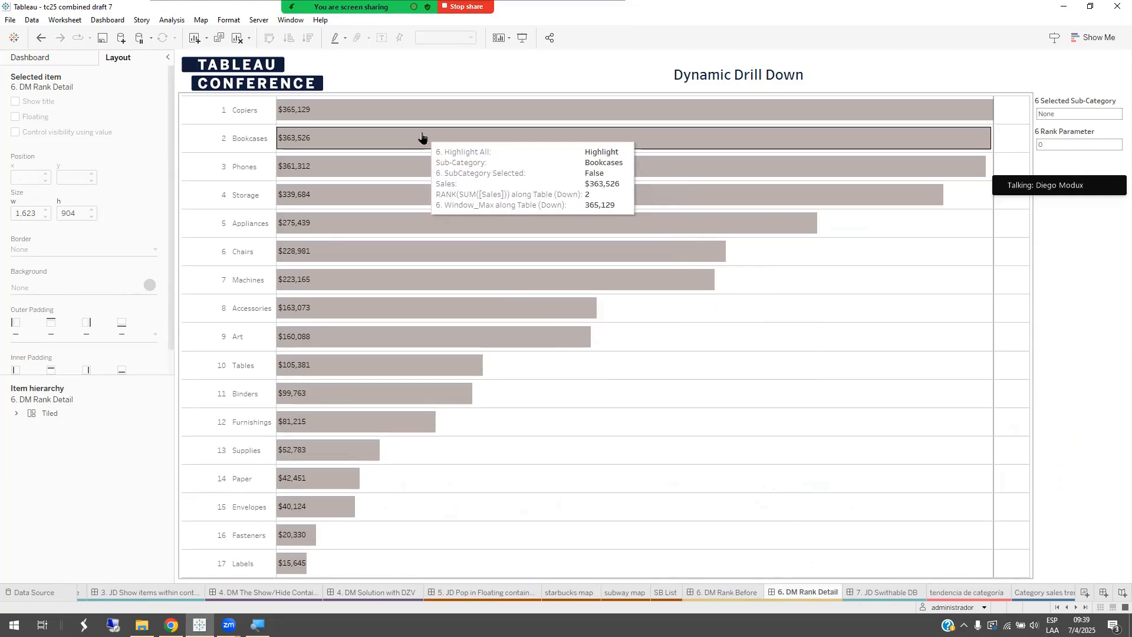
left_click(422, 137)
left_click(422, 137)
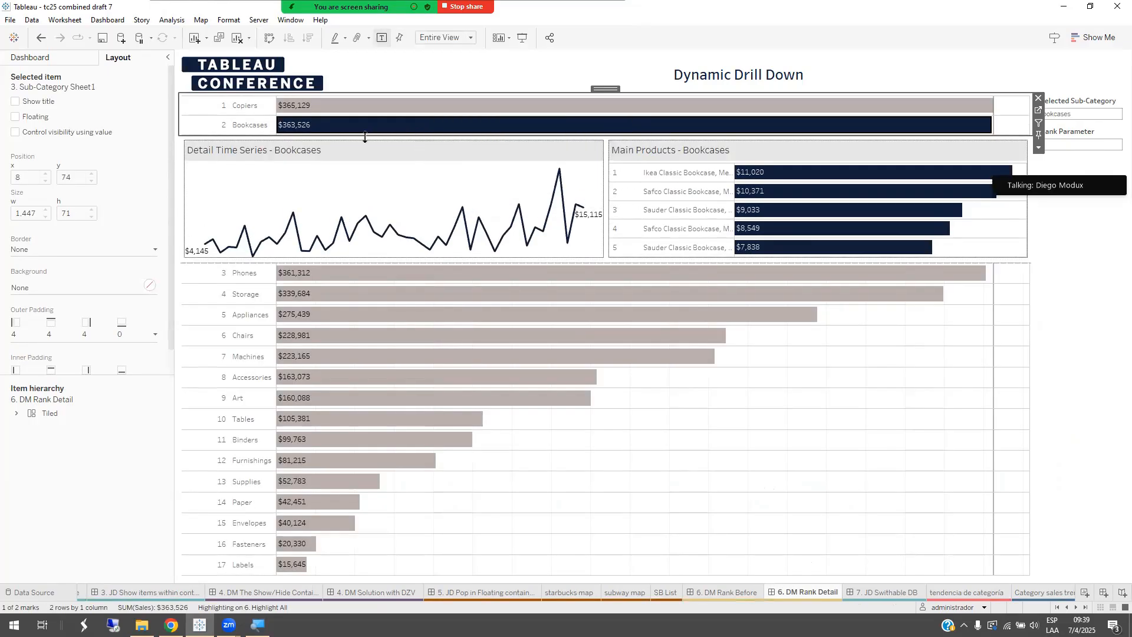
mouse_move(323, 131)
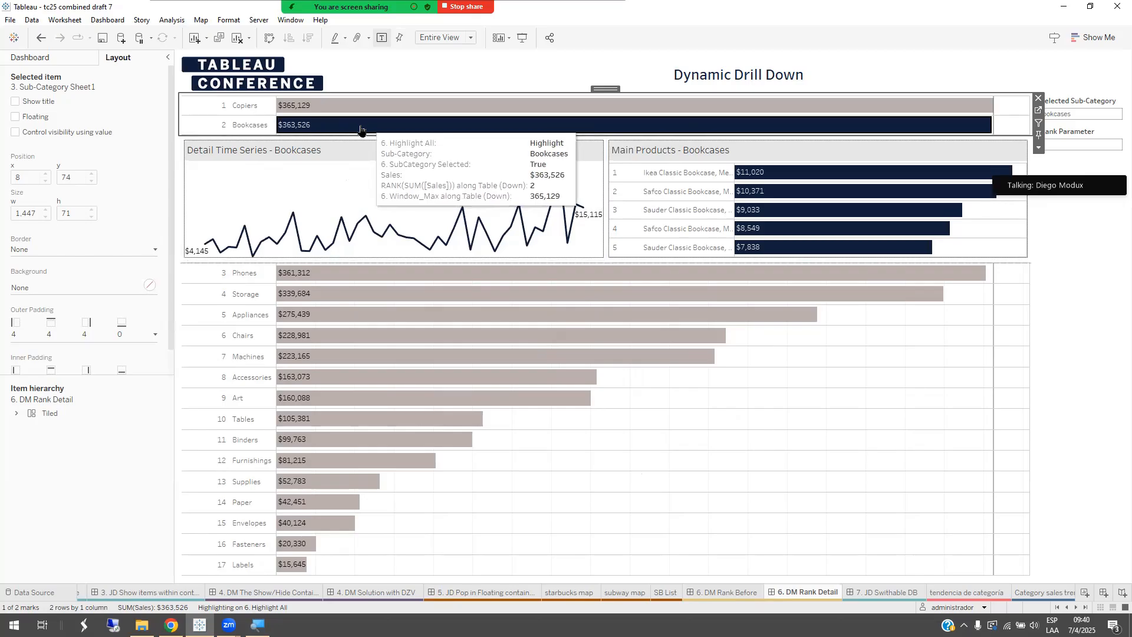
mouse_move(361, 129)
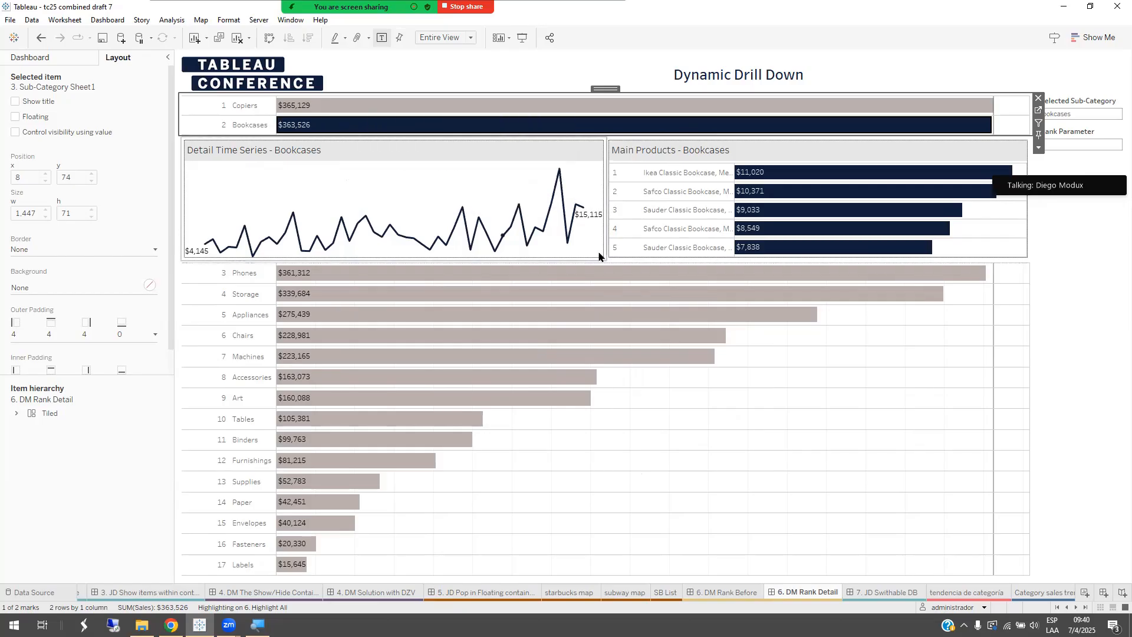
Step: Check the 6 Rank Parameter control with Bookcases selected and with the selection cleared, and select the Bookcases bar again
left_click(1079, 132)
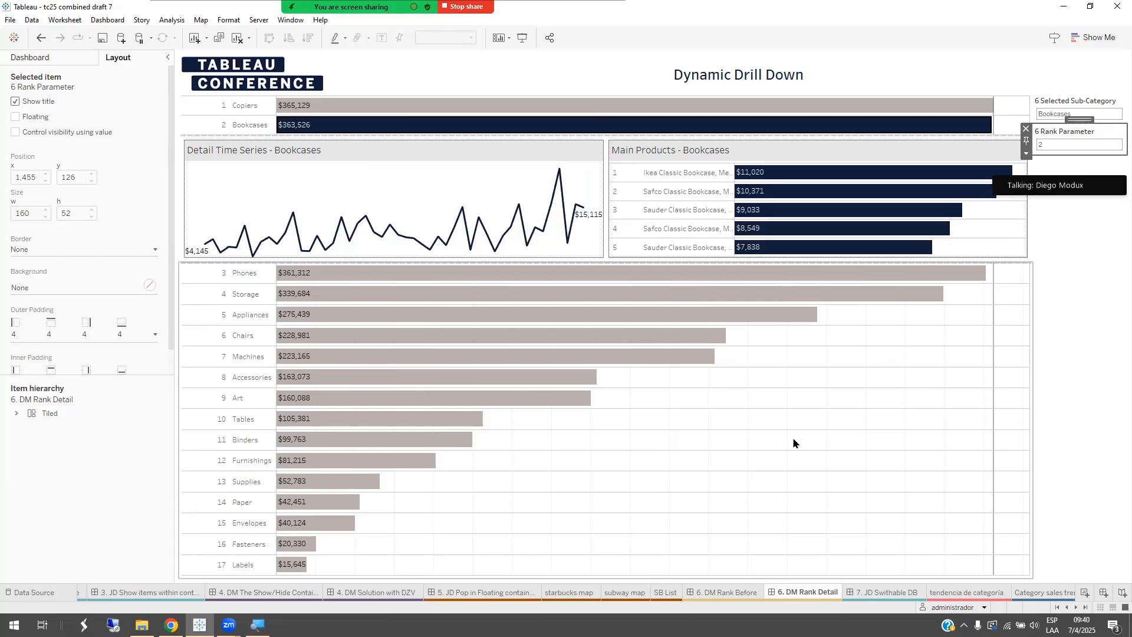
left_click(405, 128)
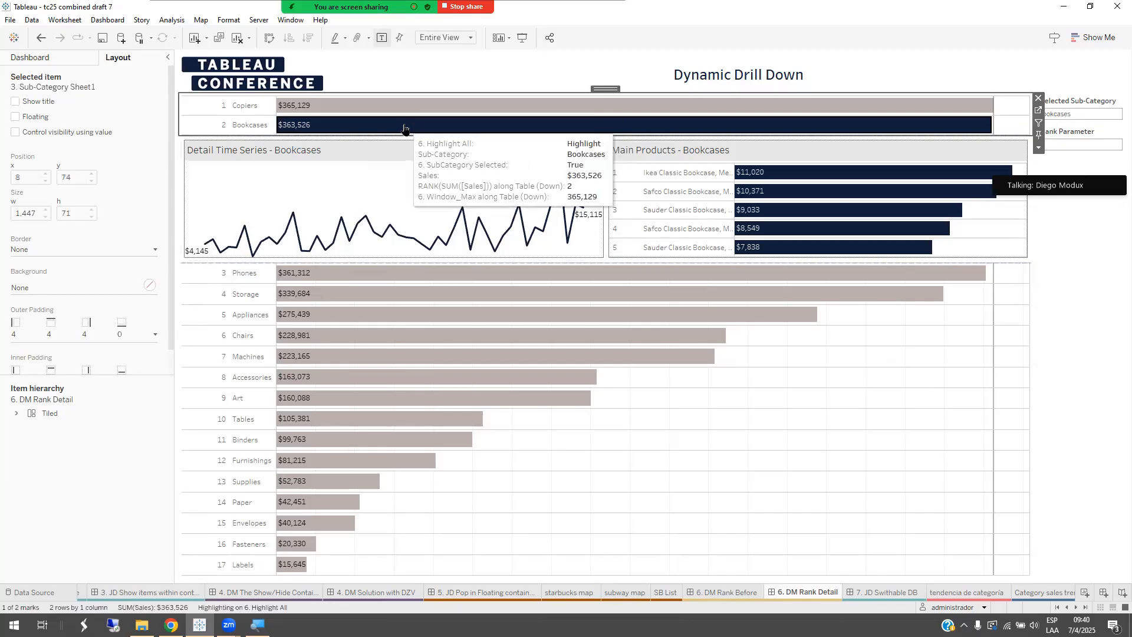
left_click(404, 128)
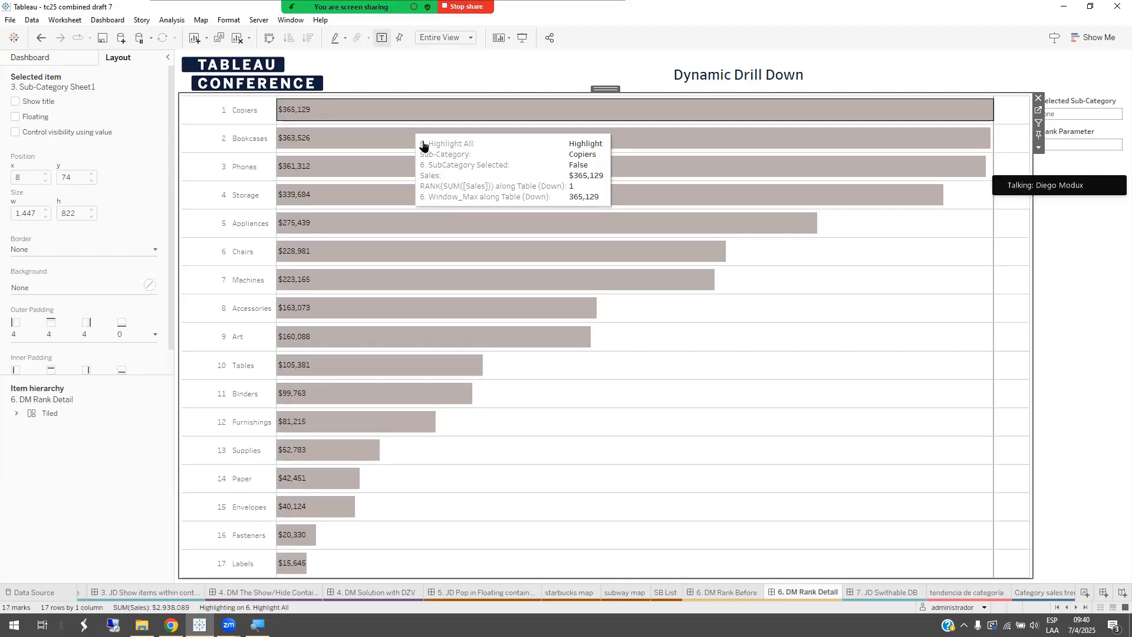
left_click(1064, 136)
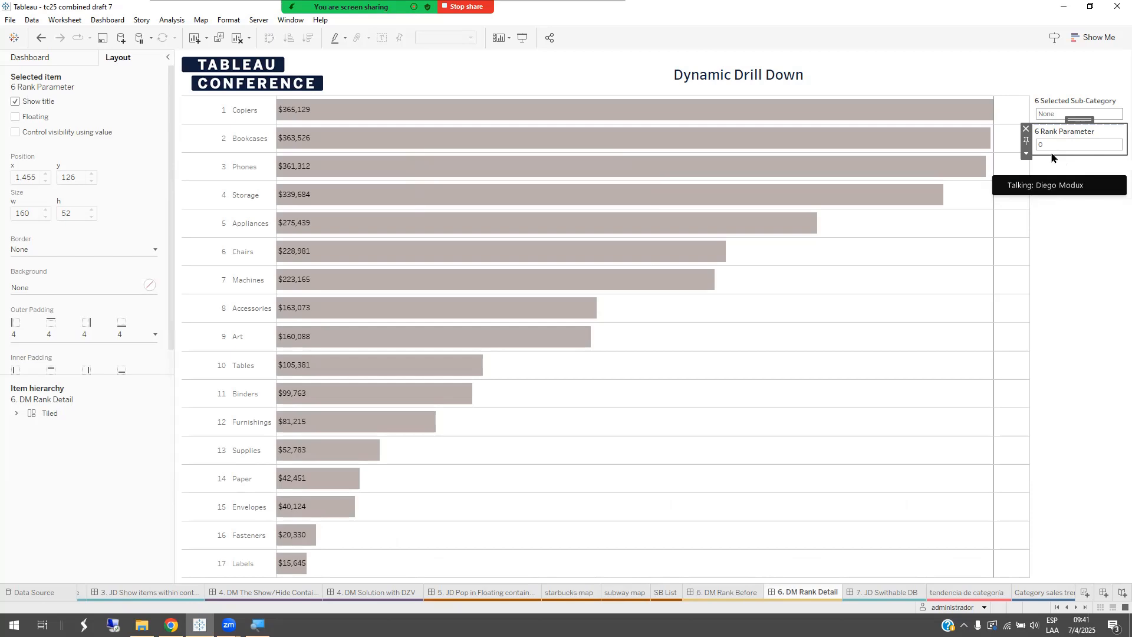
left_click(548, 147)
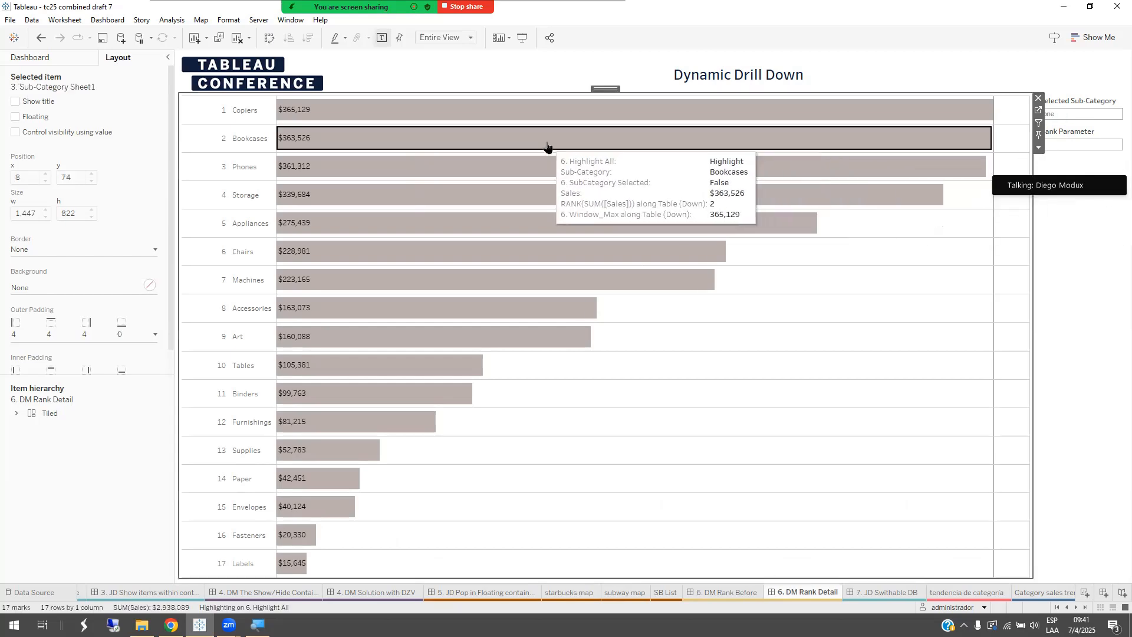
left_click(547, 146)
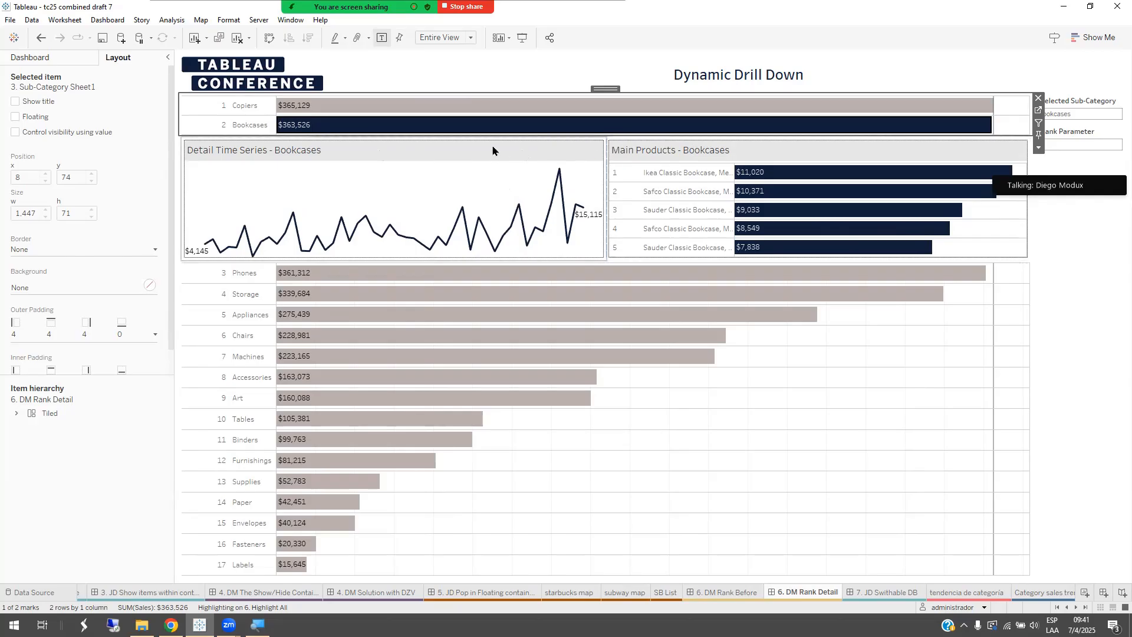
Step: Examine the visibility settings of the Detail Time Series chart and of the horizontal container holding both detail charts
left_click(475, 149)
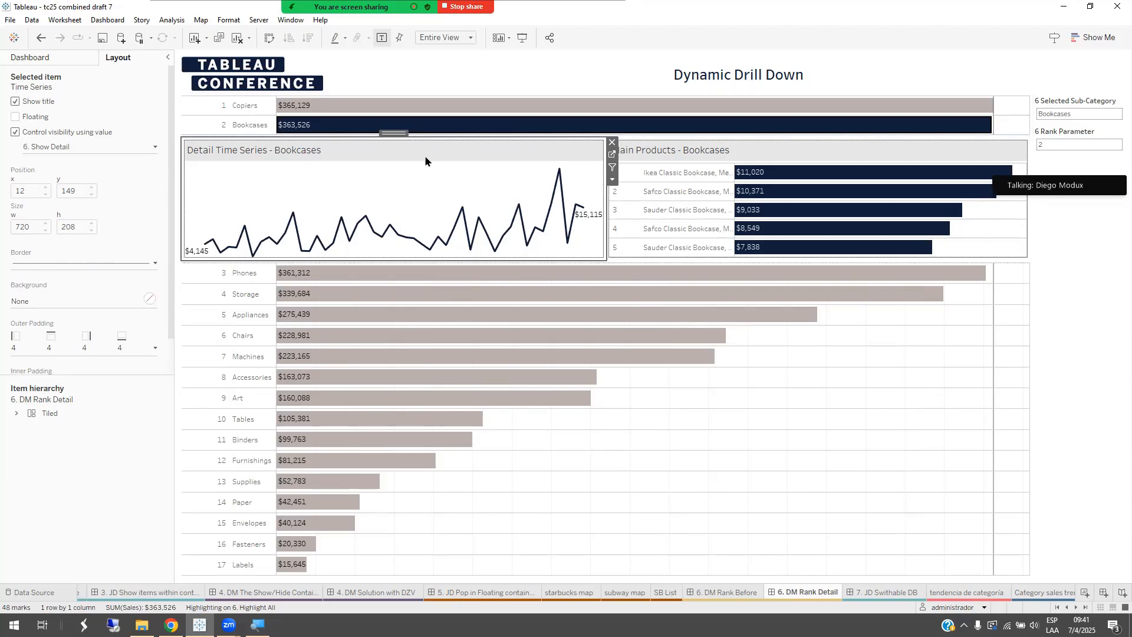
double_click(393, 133)
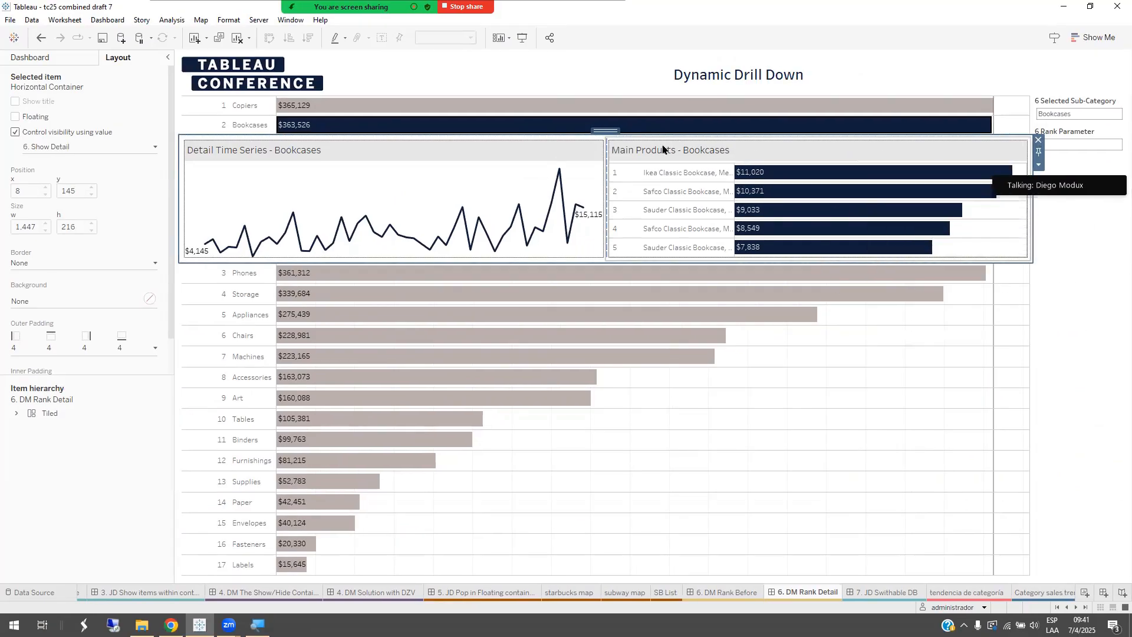
left_click(551, 159)
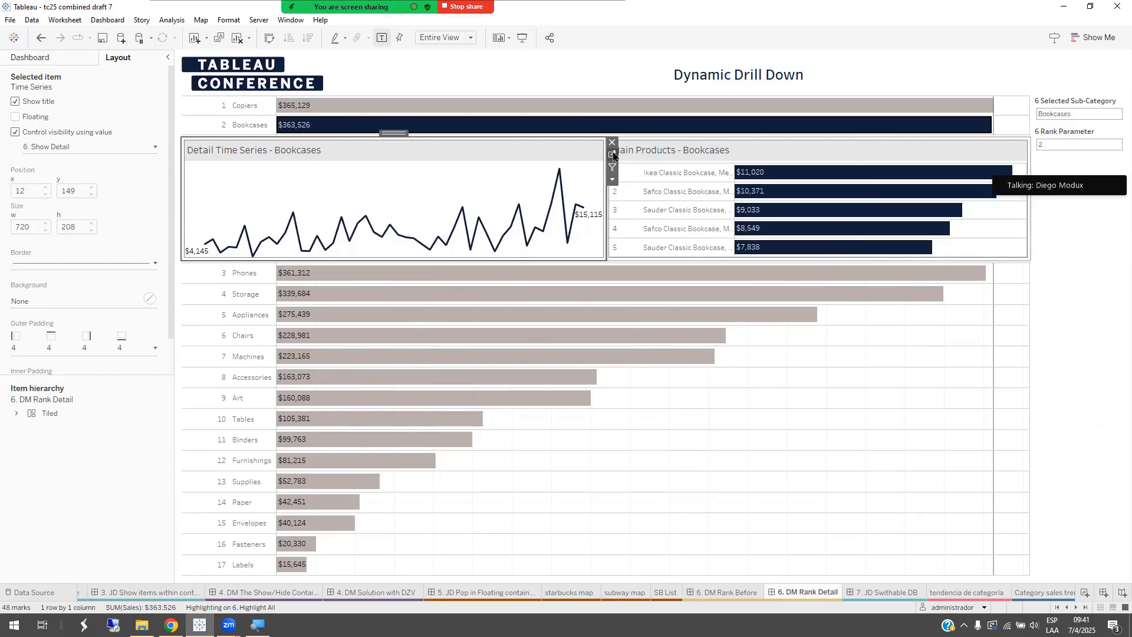
Step: Go to the Time Series worksheet, search its fields for 6, and examine the 6. Show Detail formula, leaving it unedited
left_click(613, 155)
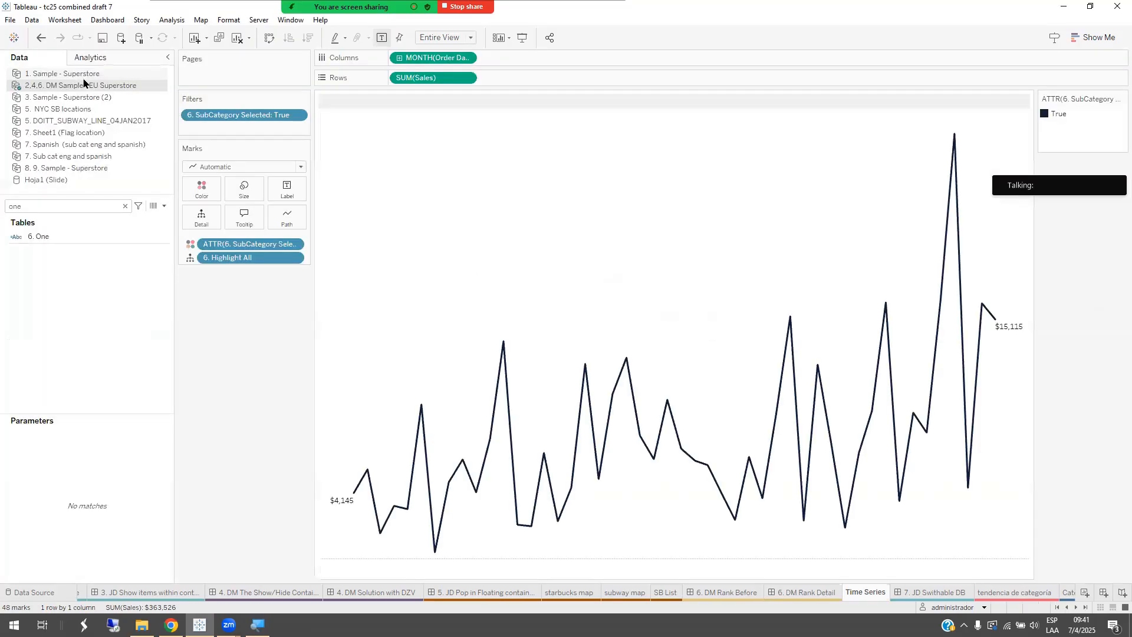
left_click(125, 205)
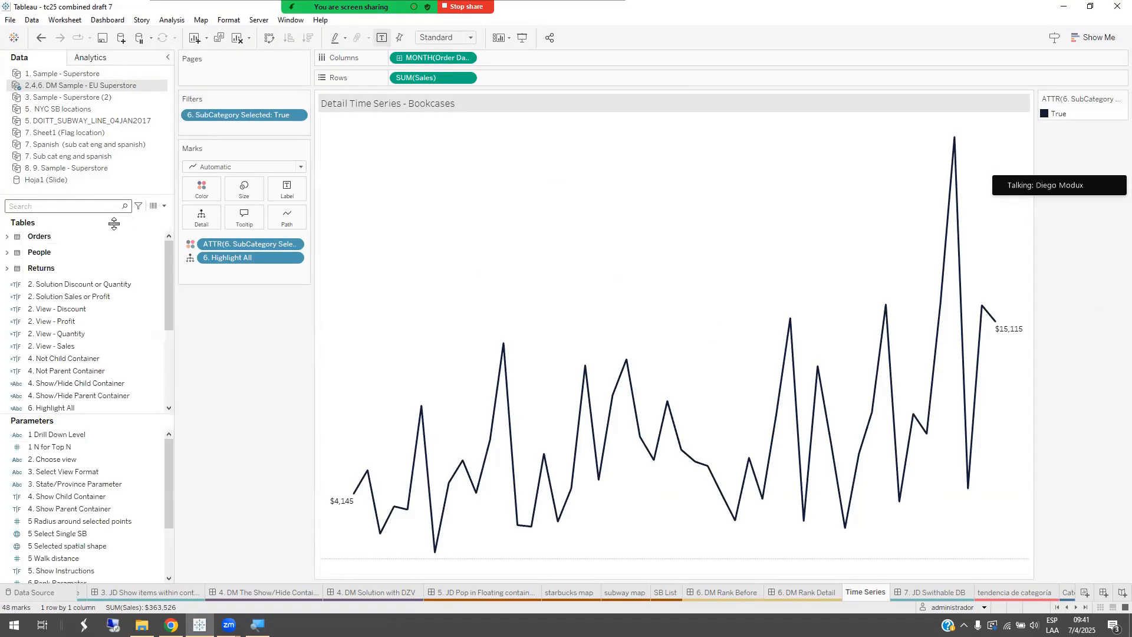
type("6")
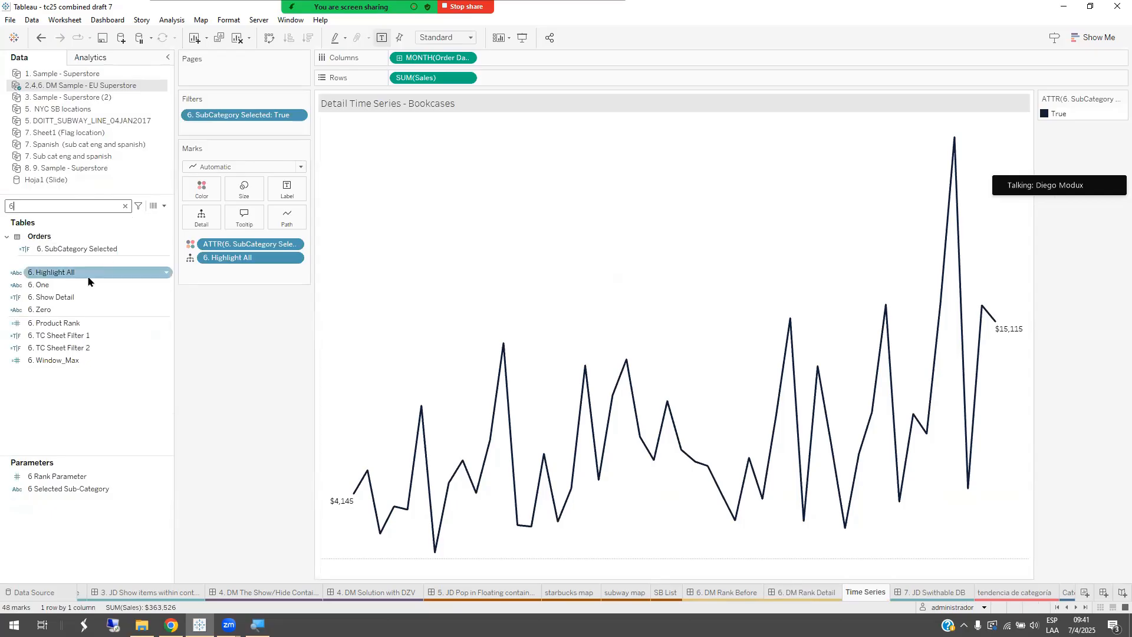
right_click(59, 297)
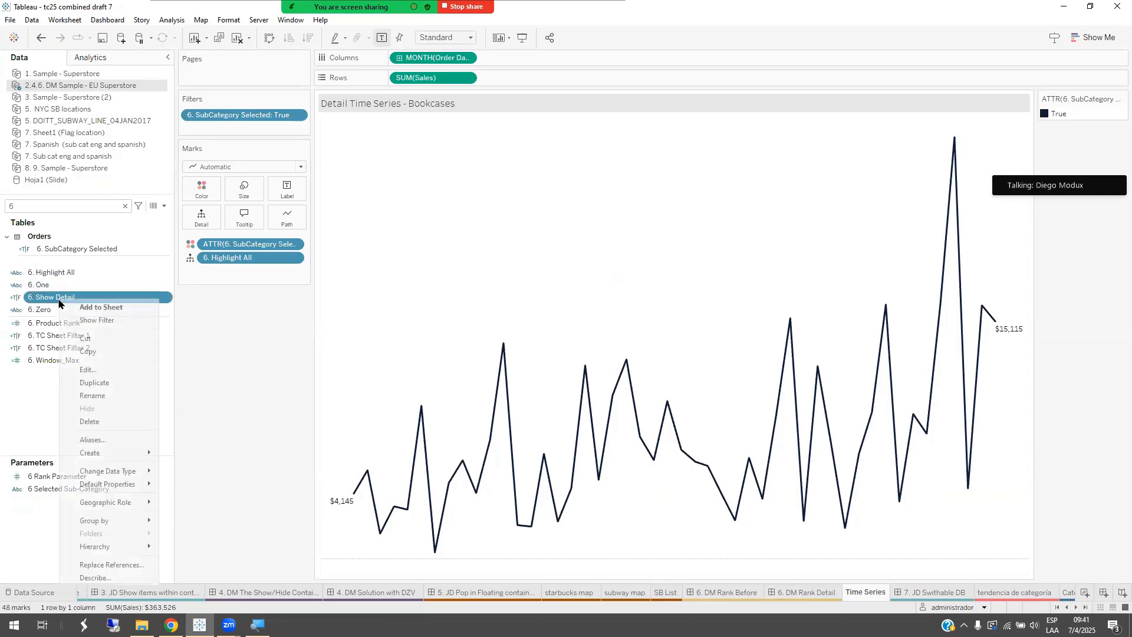
left_click(95, 370)
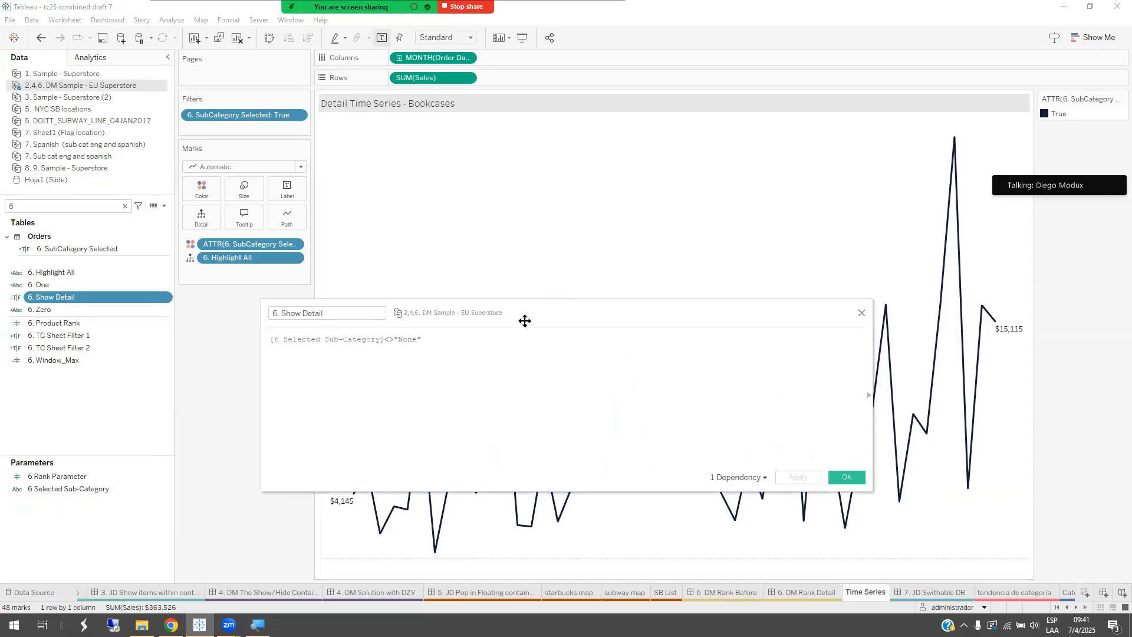
scroll(475, 371, "up", 4)
scroll(478, 369, "up", 1)
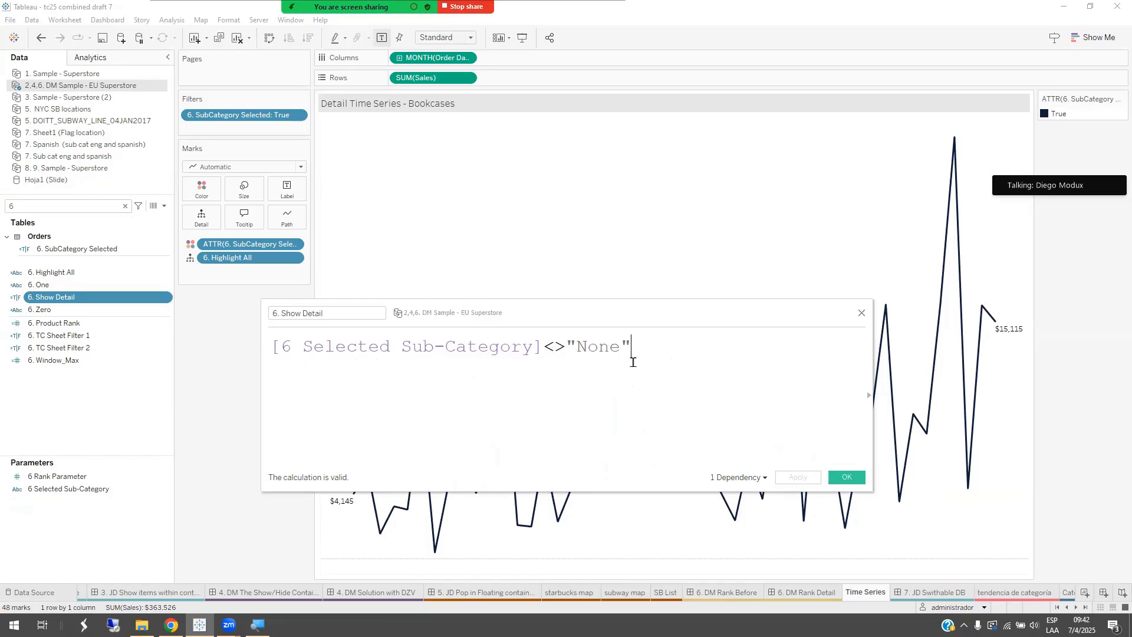
left_click_drag(646, 352, 318, 362)
left_click(276, 359)
key("ctrl+a")
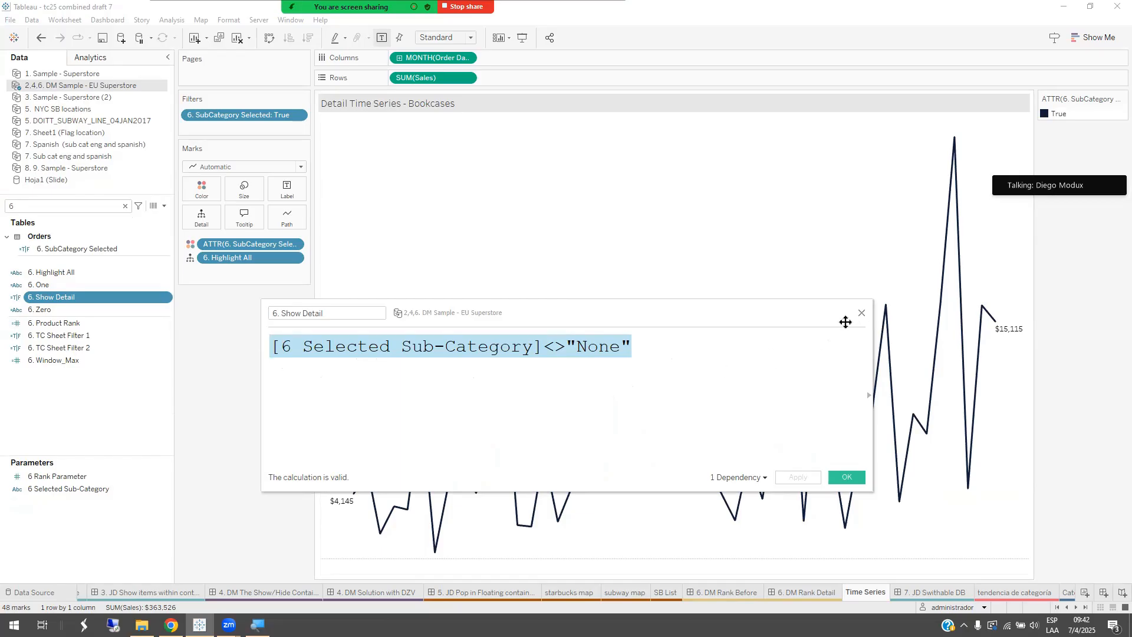
left_click(495, 367)
left_click_drag(544, 347, 262, 352)
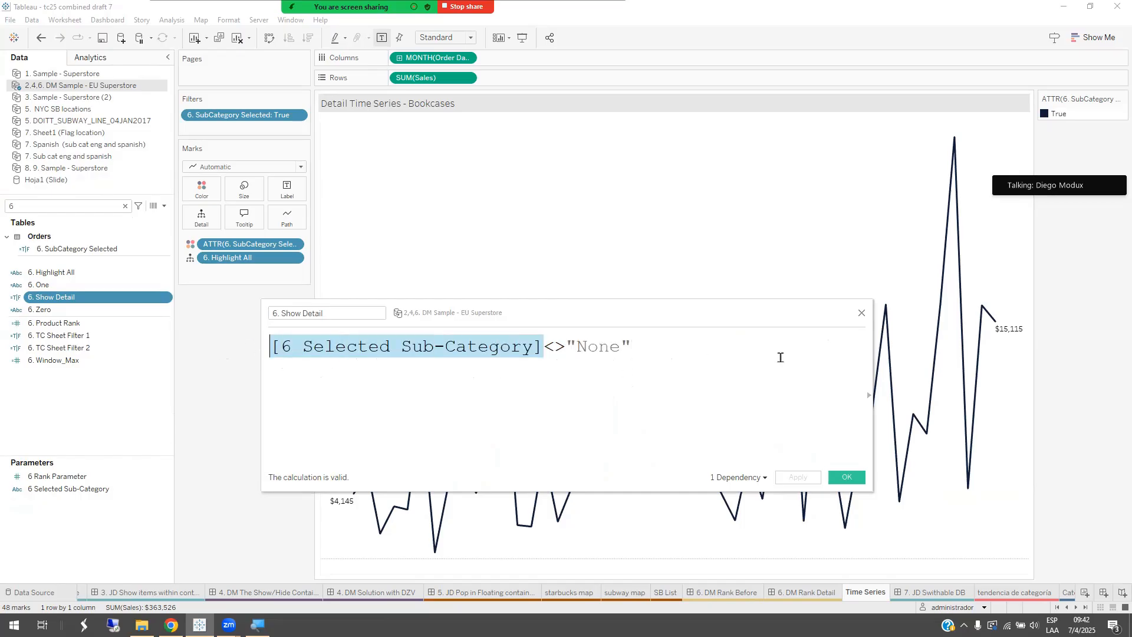
left_click(862, 315)
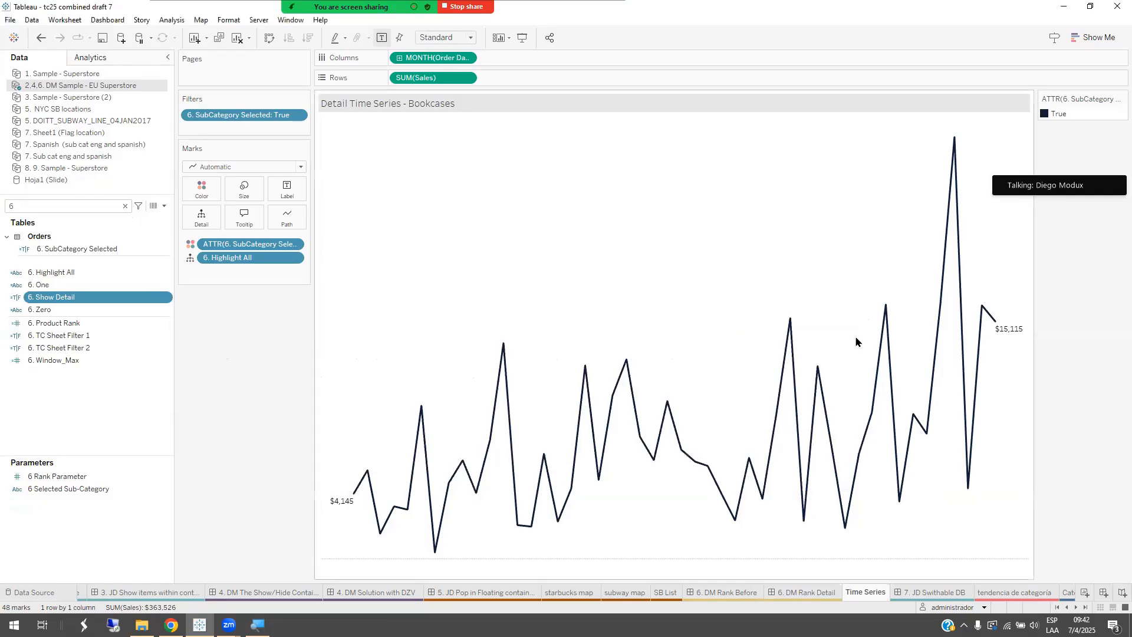
Step: Return to the 6. DM Rank Detail dashboard, limit its actions list to this sheet, and open the 6. Show Detail parameter action's settings
left_click(801, 593)
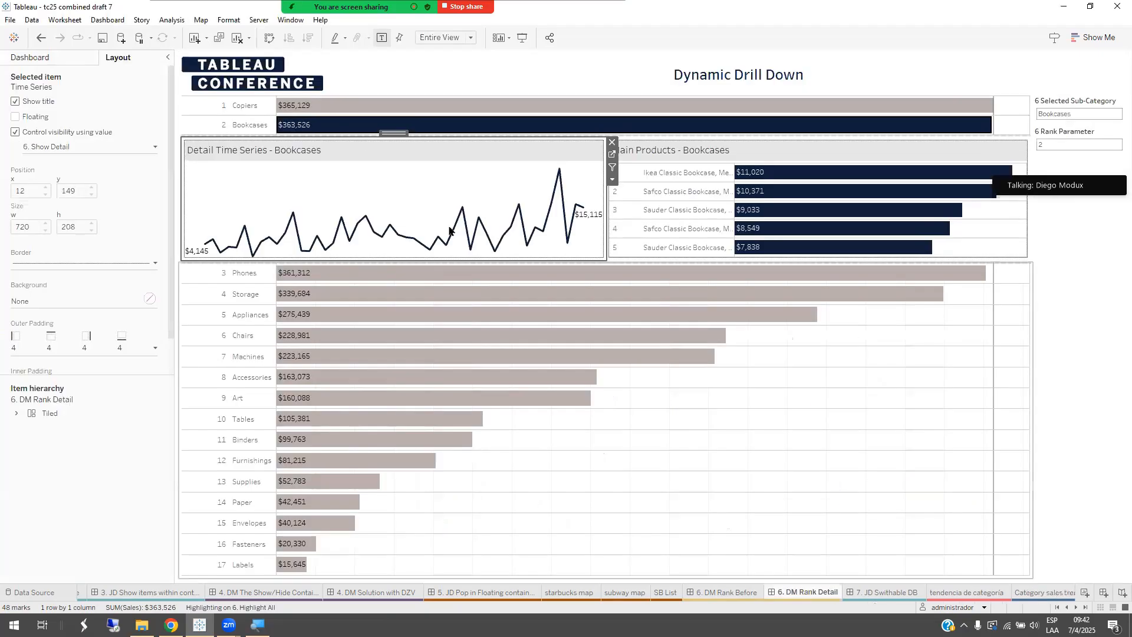
left_click(107, 20)
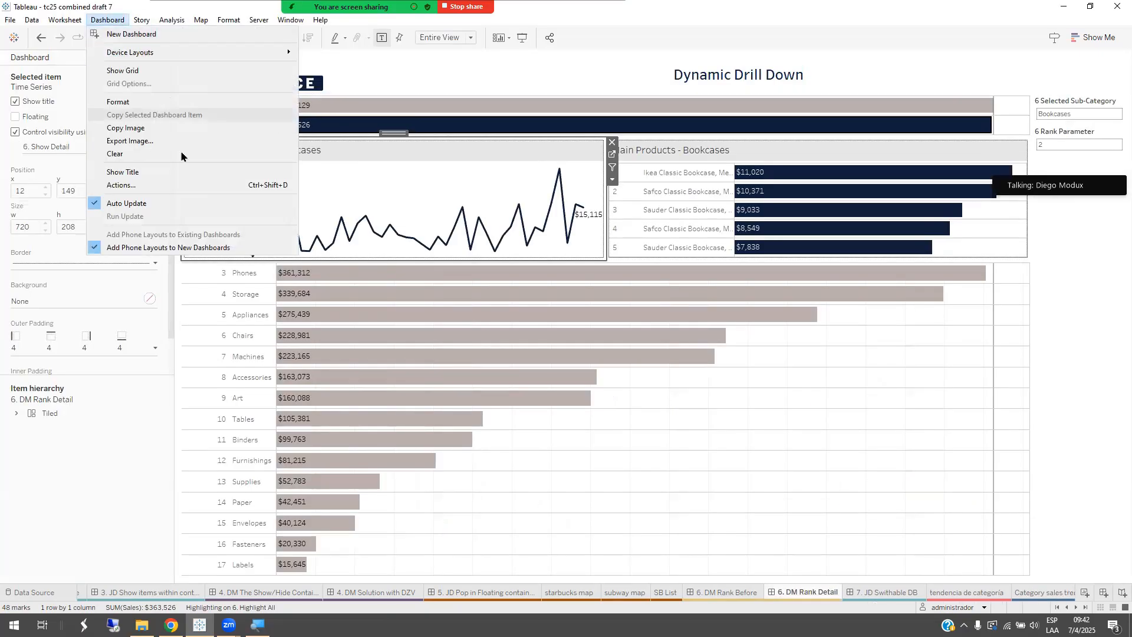
left_click(174, 185)
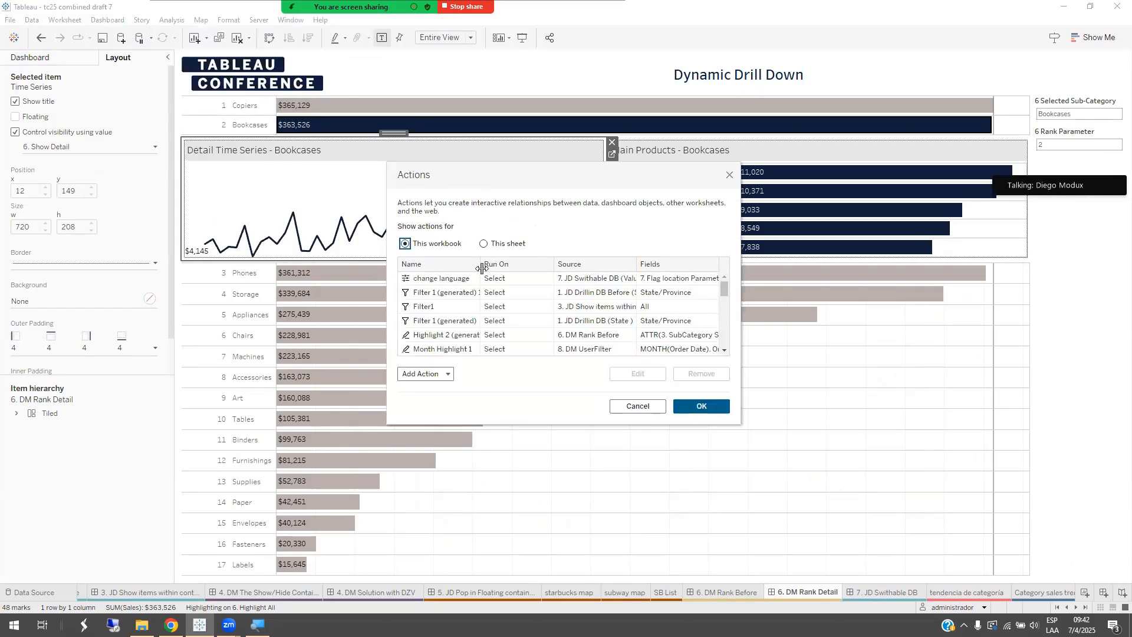
left_click(503, 245)
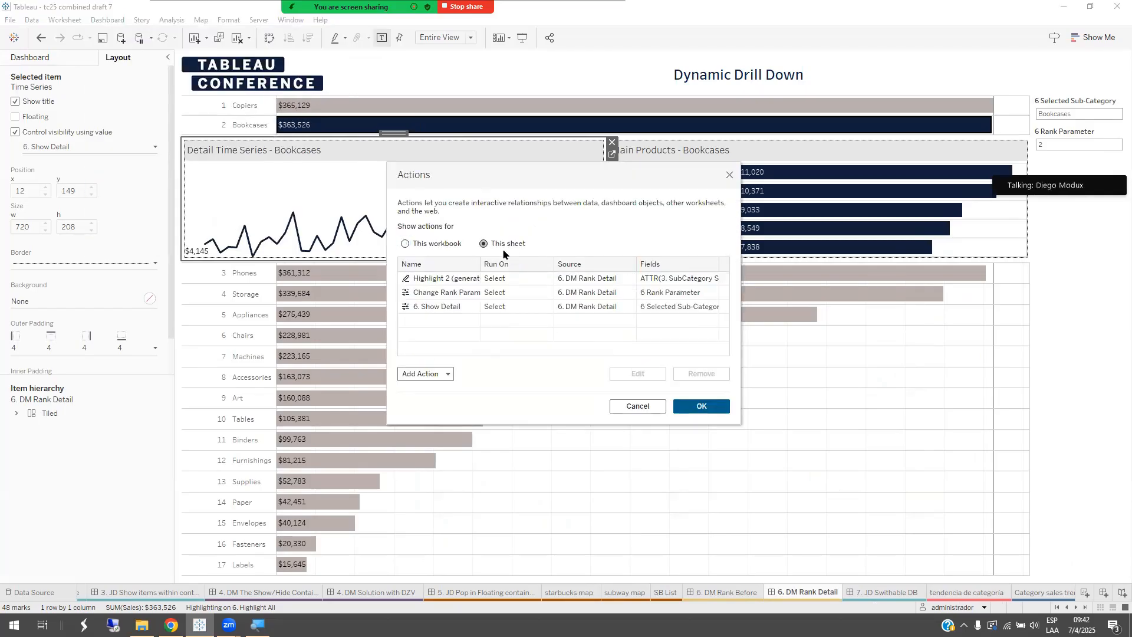
left_click(442, 308)
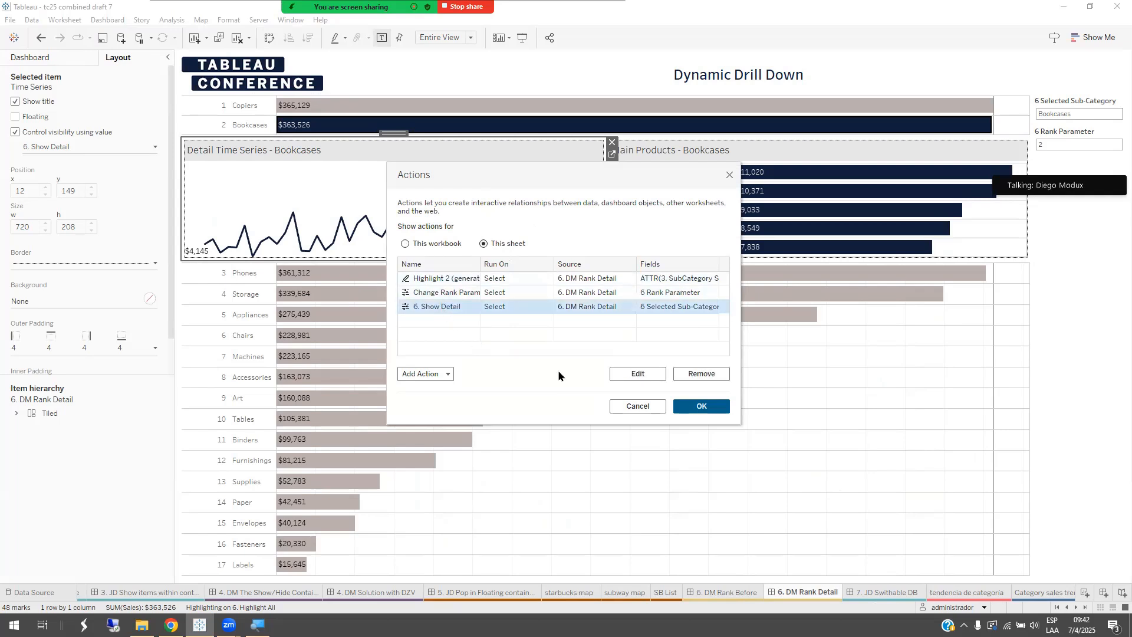
left_click(628, 380)
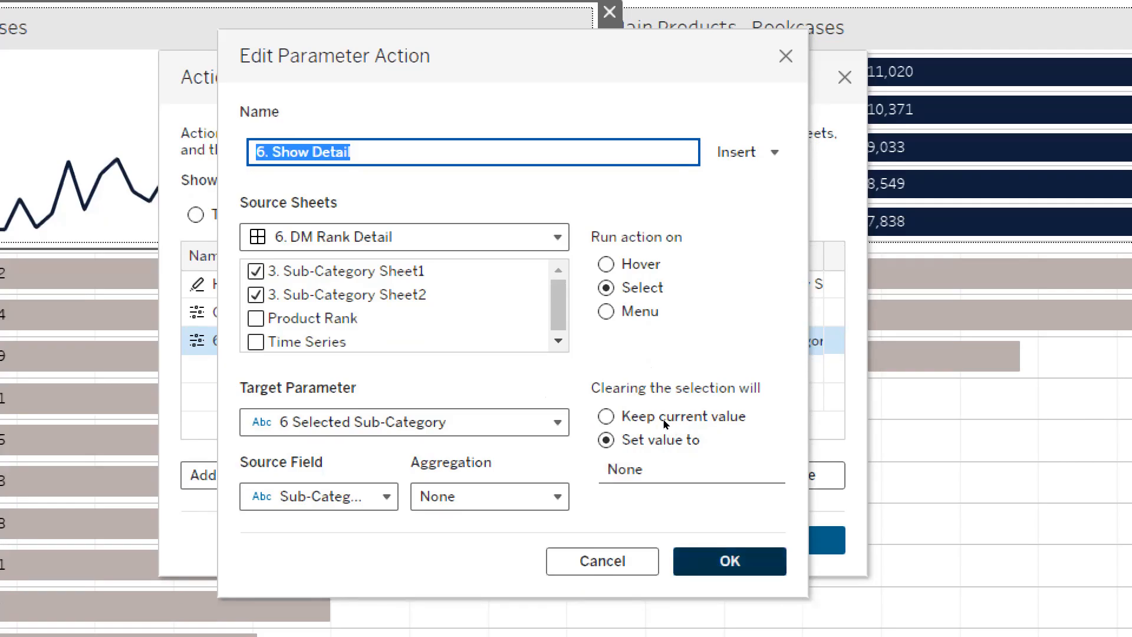
Step: Close the 6. Show Detail action, examine the Change Rank Parameter action's settings, and close the actions list
key("Escape")
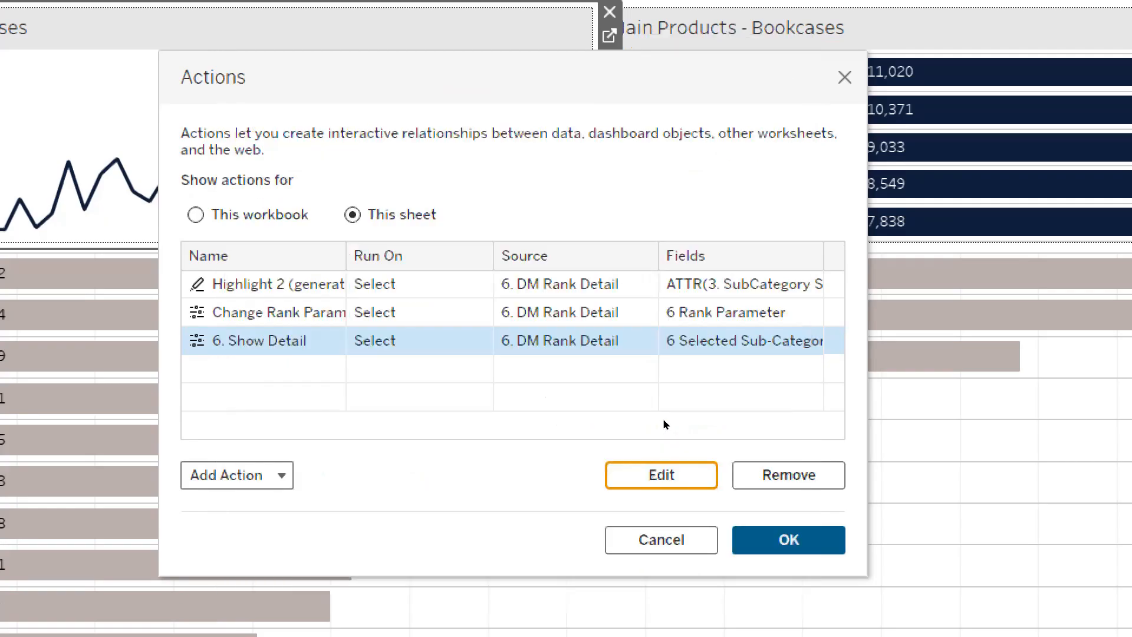
left_click(452, 303)
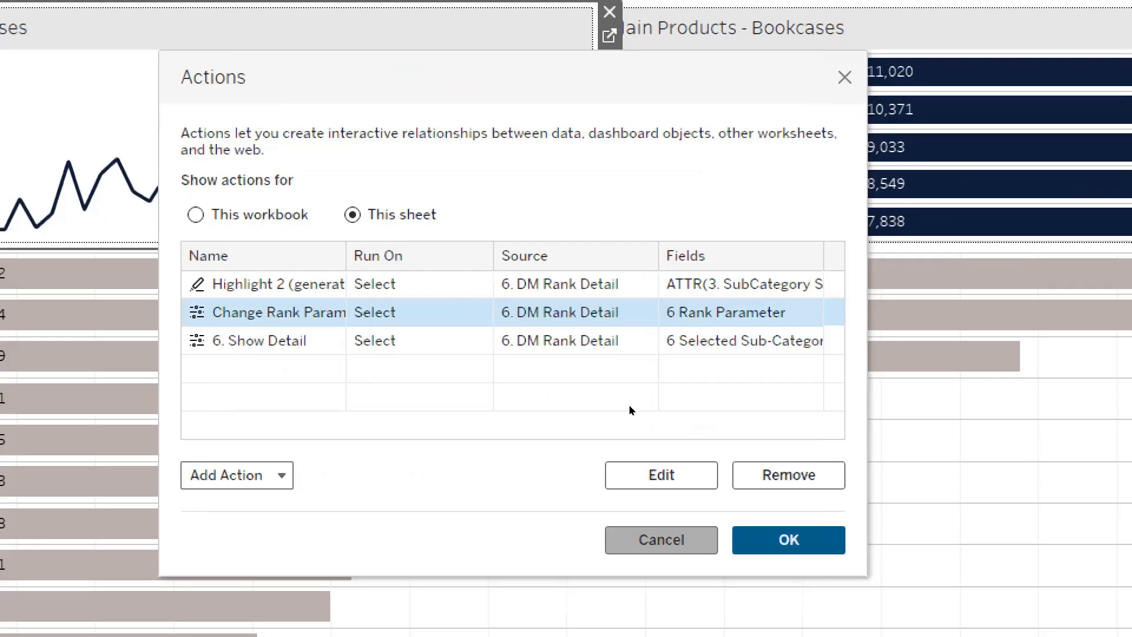
key("Tab")
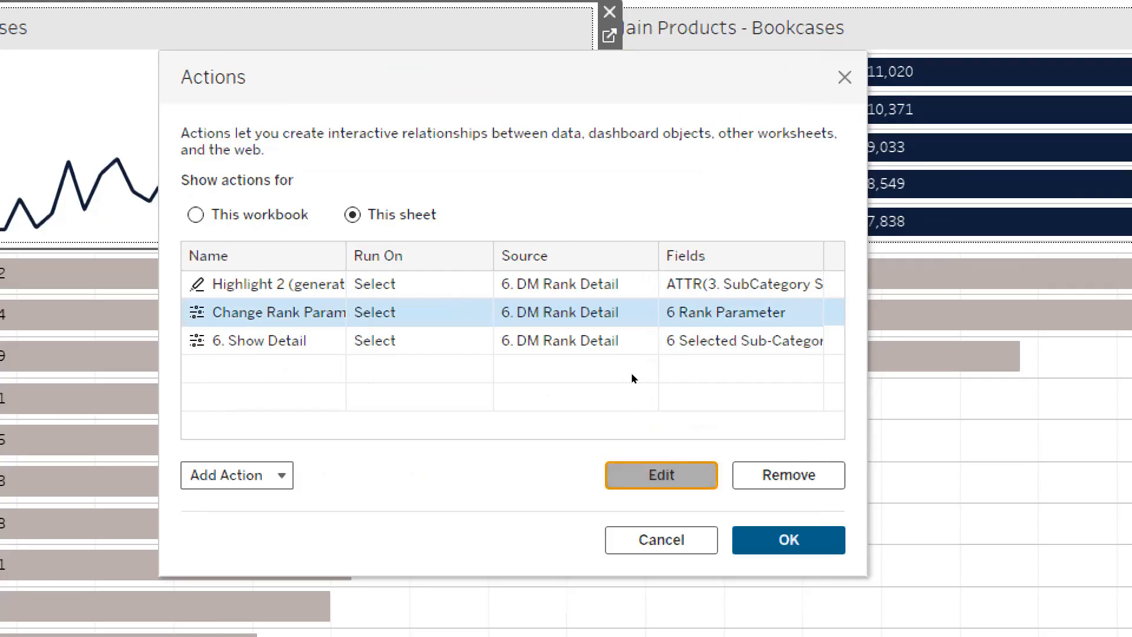
key("Return")
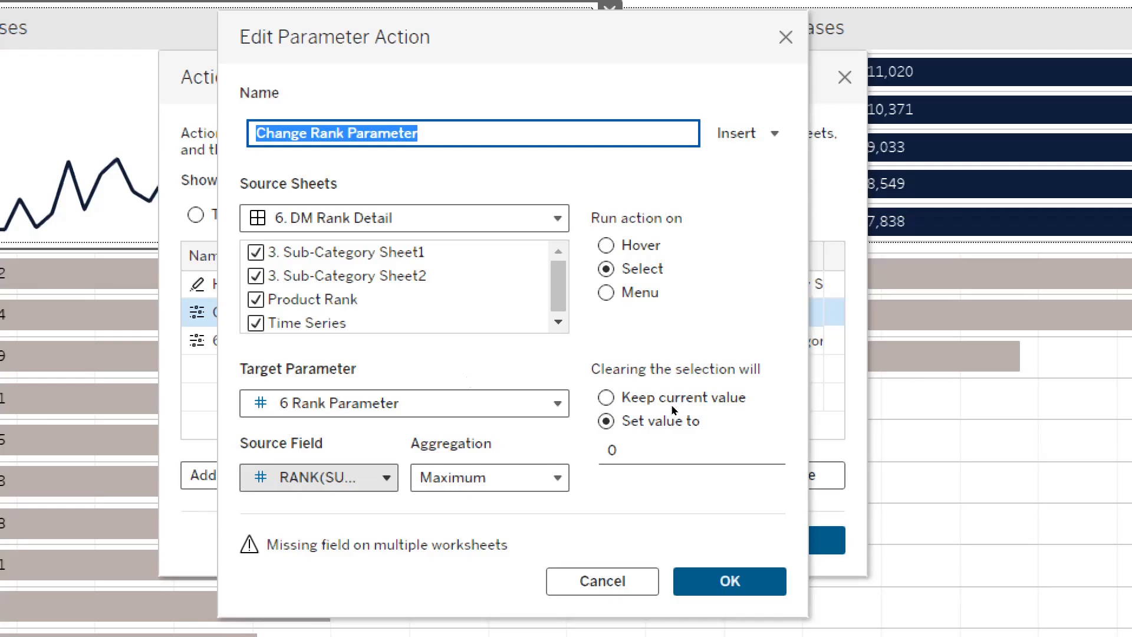
key("Return")
key("Return")
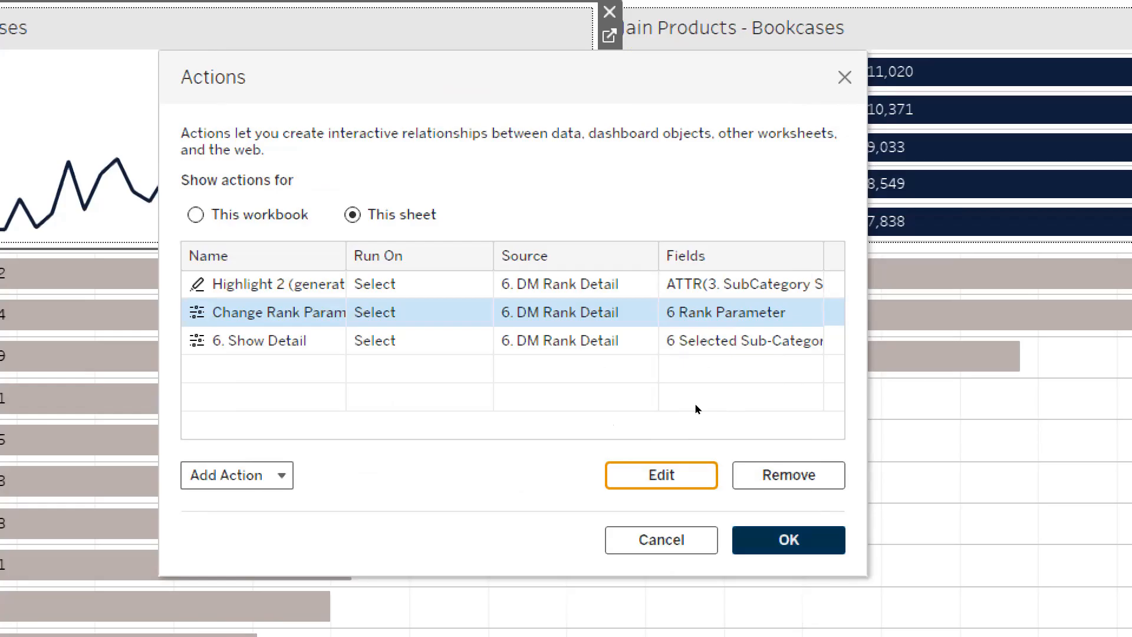
key("Return")
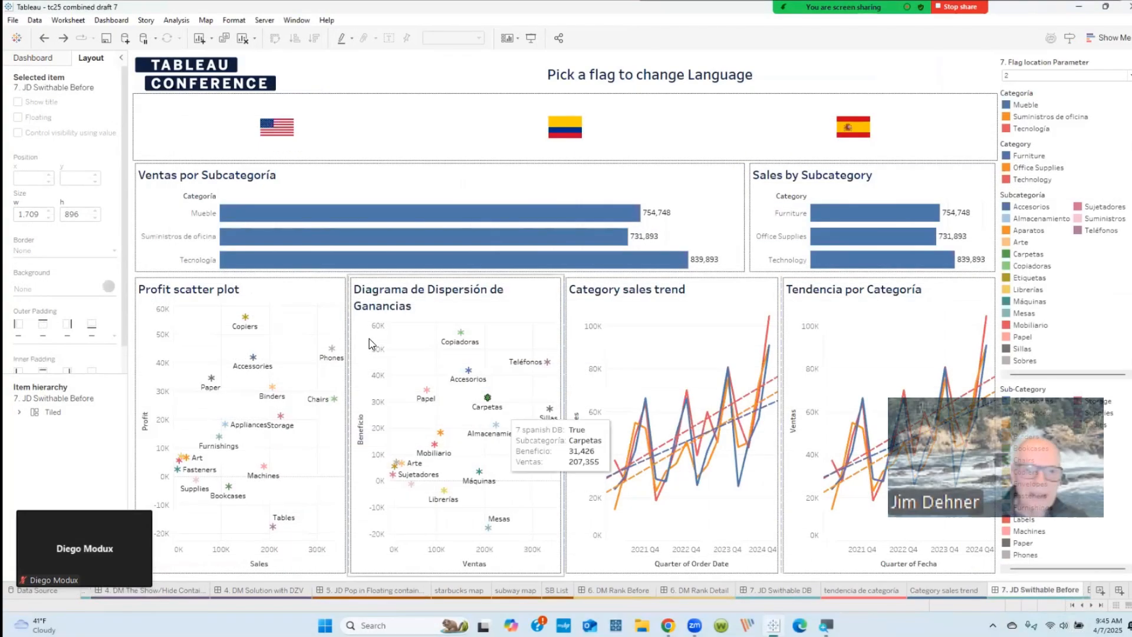
Step: Compare the 7. JD Swithable DB dashboard with the 7. JD Swithable Before dashboard
left_click(774, 590)
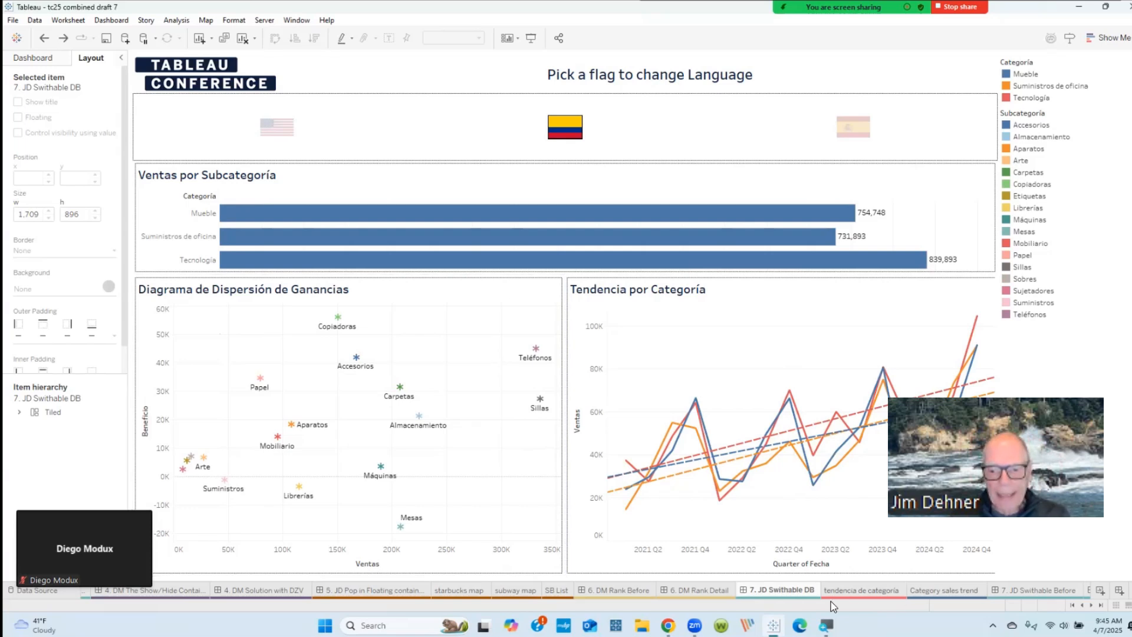
left_click(1012, 587)
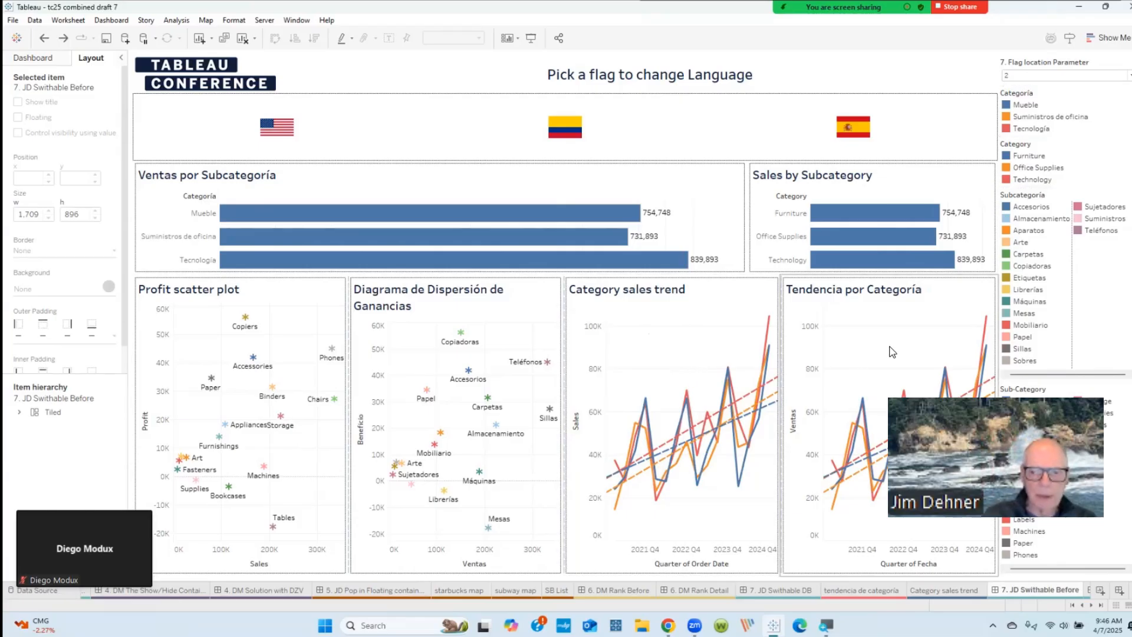
Step: Search the tendencia de categoría worksheet's fields for 7 and check the matching fields in the Category sales trend worksheet too
left_click(862, 591)
left_click(30, 206)
key("BackSpace")
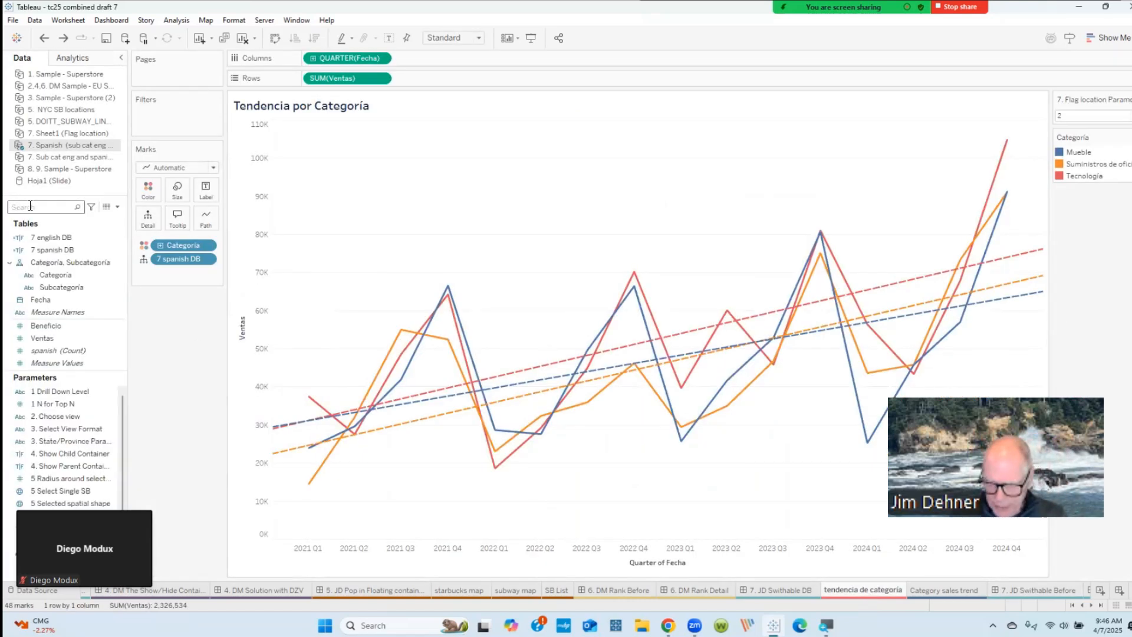
type("7")
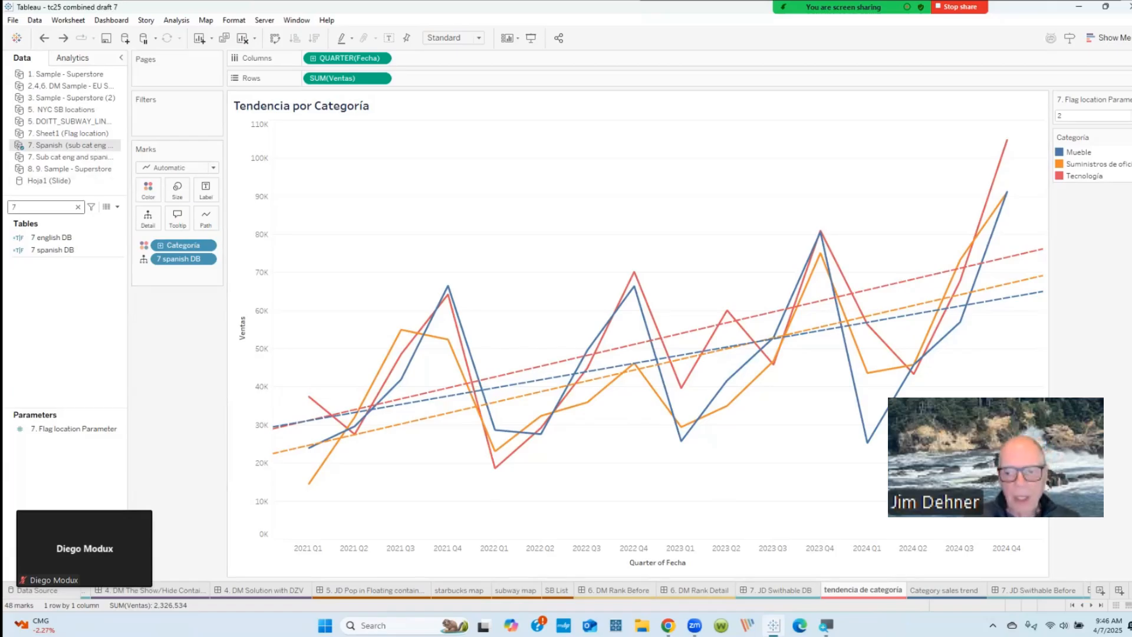
left_click(946, 591)
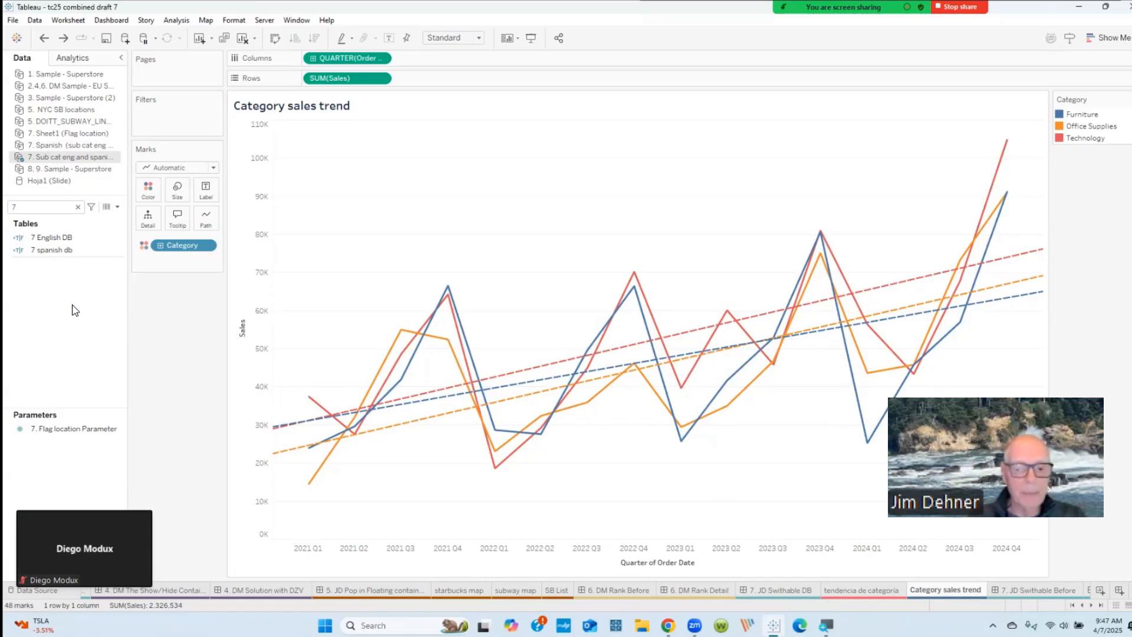
Step: Revisit the 7. JD Swithable DB dashboard, and examine the 7. Flag location Parameter's definition from the tendencia de categoría worksheet
left_click(764, 590)
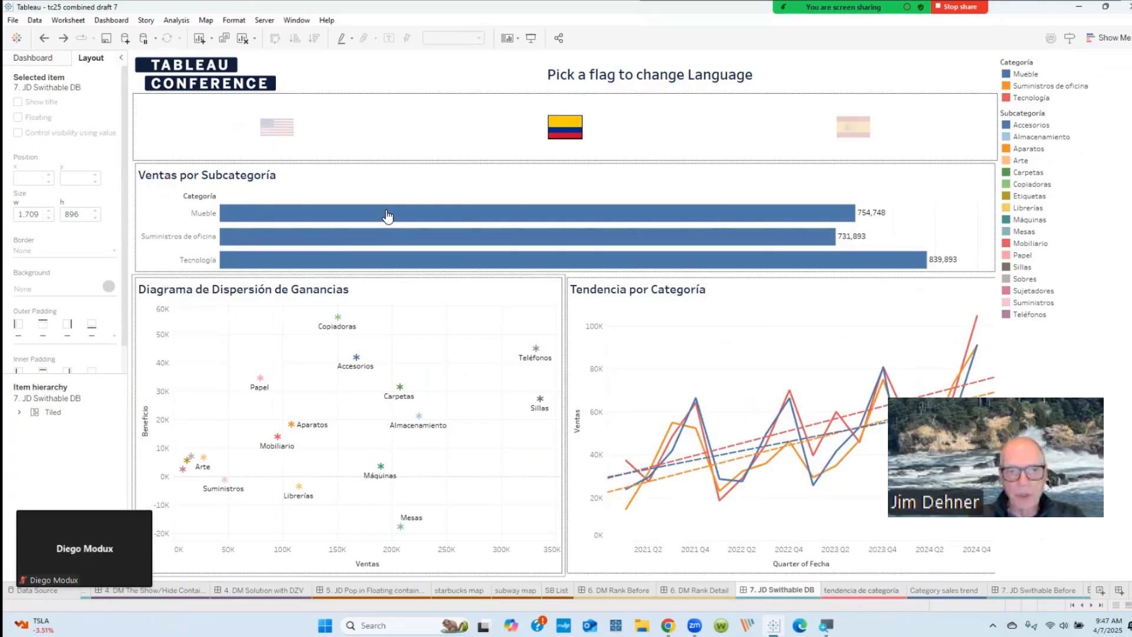
left_click(867, 590)
left_click(104, 433)
right_click(94, 430)
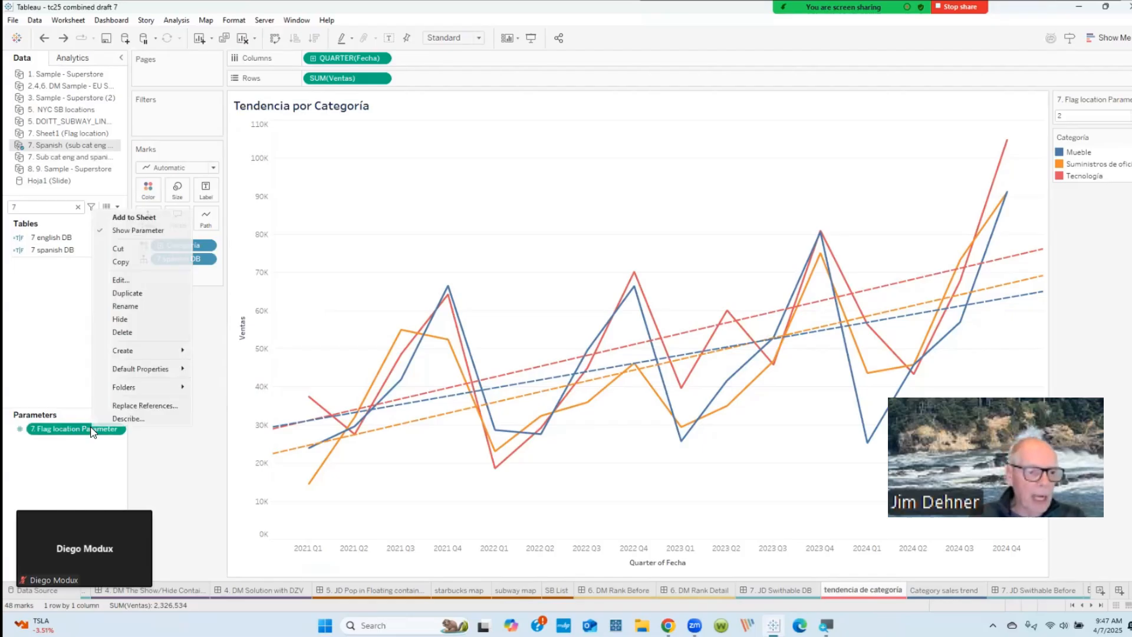
left_click(118, 280)
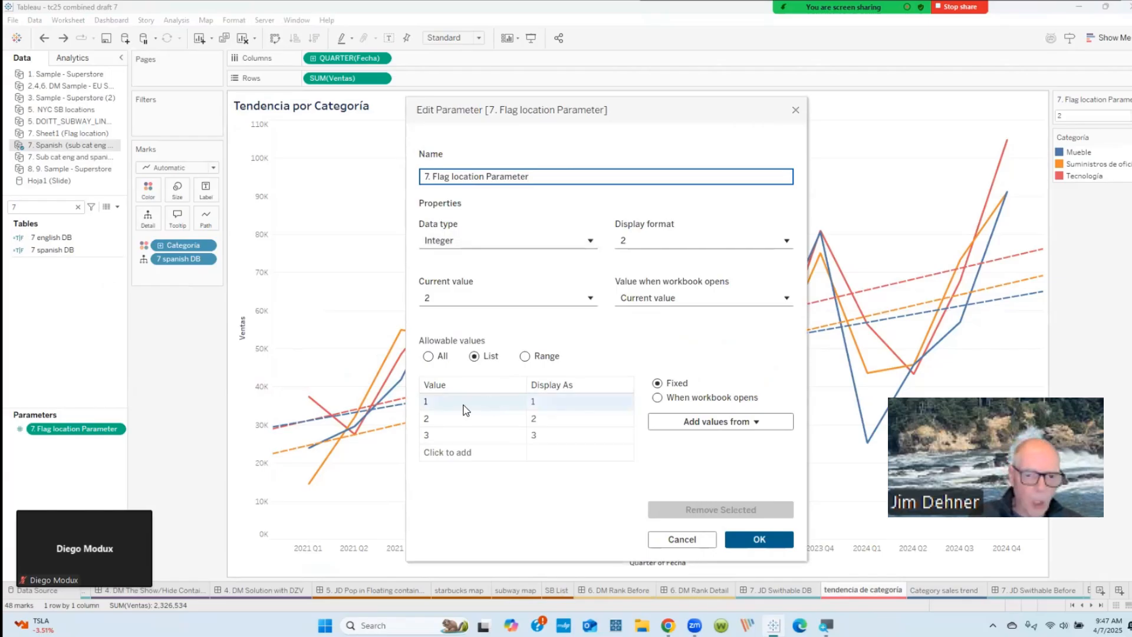
left_click(744, 541)
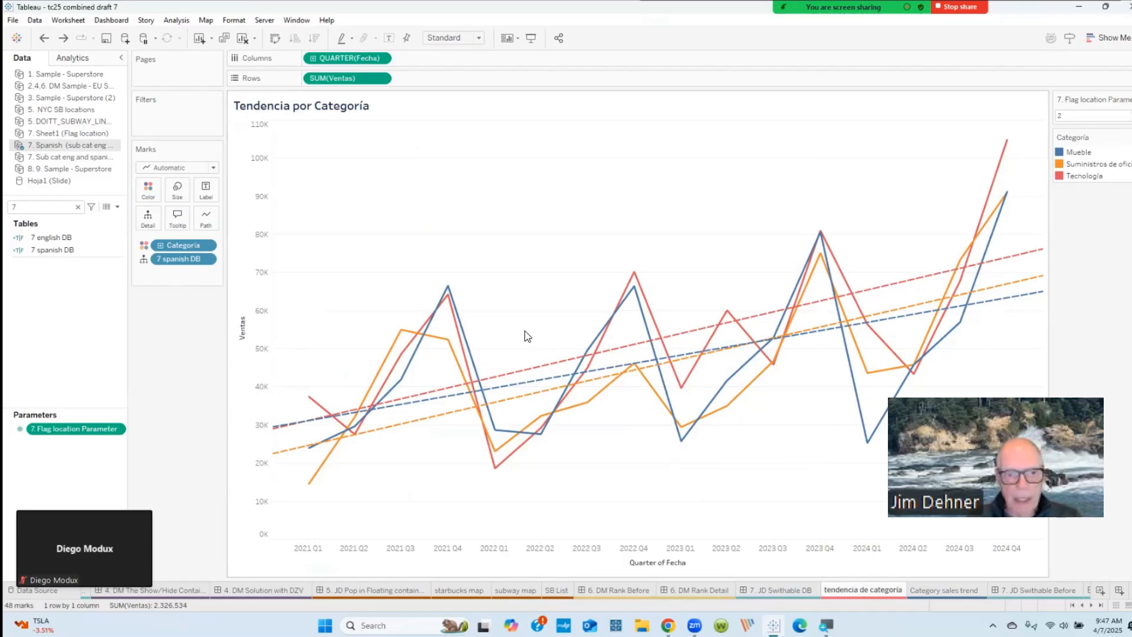
Step: Examine the formulas of the 7 english DB and 7 spanish DB calculated fields, leaving both unedited
left_click(54, 237)
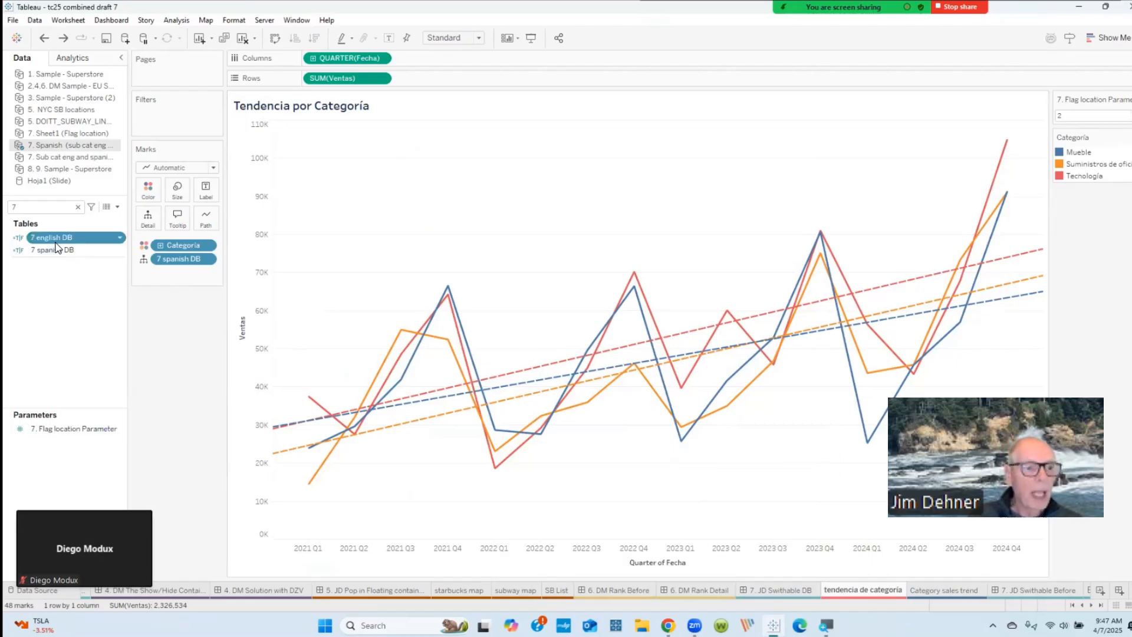
right_click(56, 241)
left_click(83, 313)
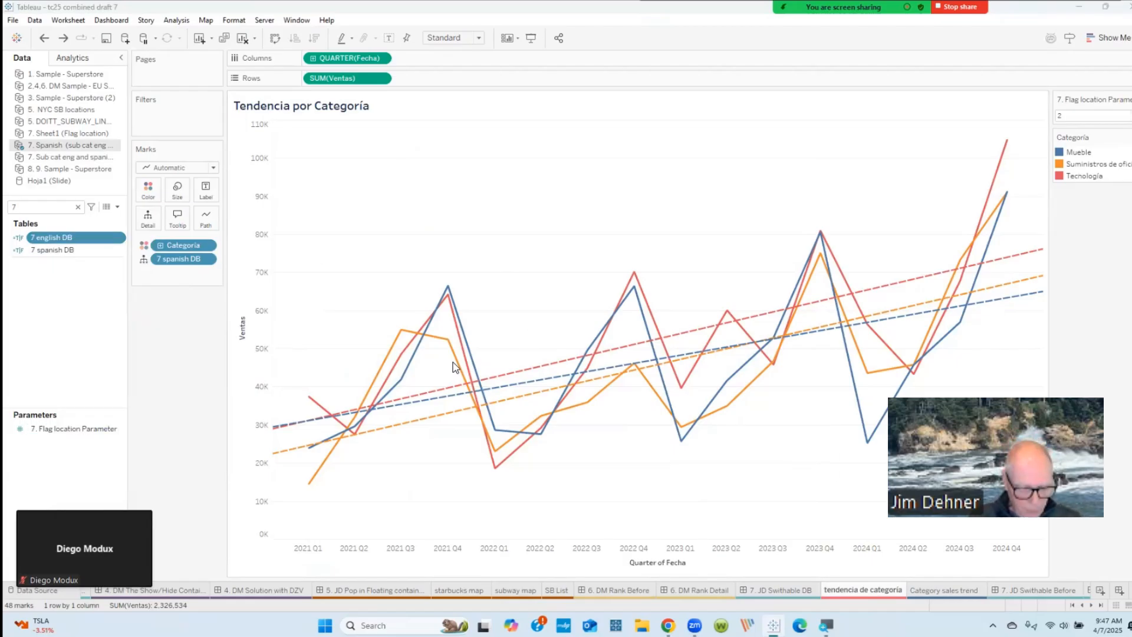
scroll(499, 358, "up", 2)
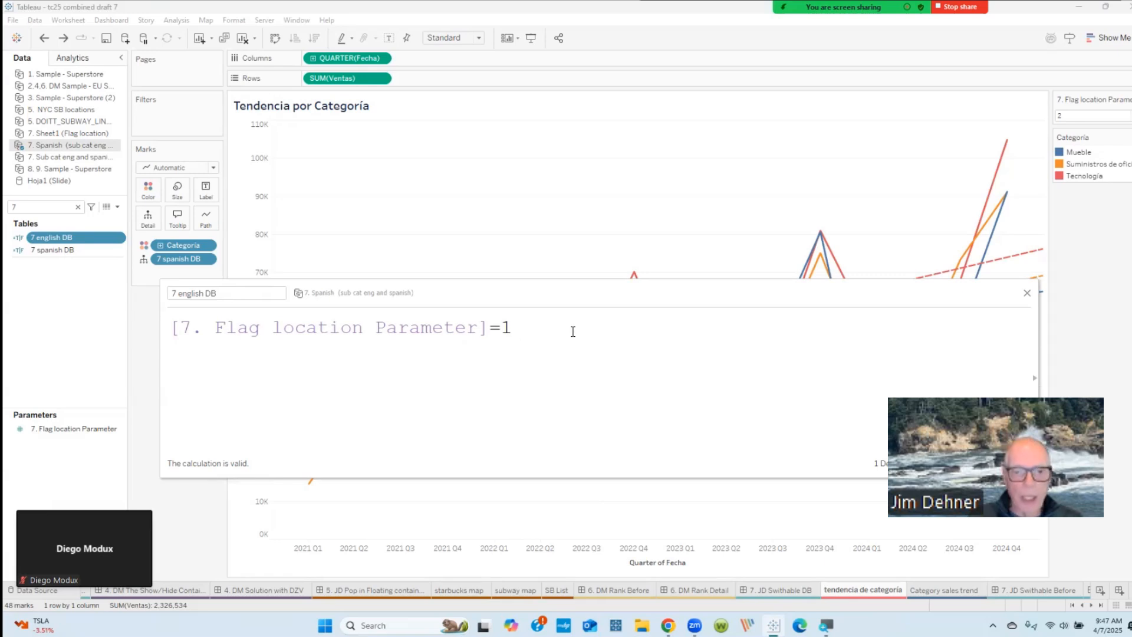
right_click(68, 250)
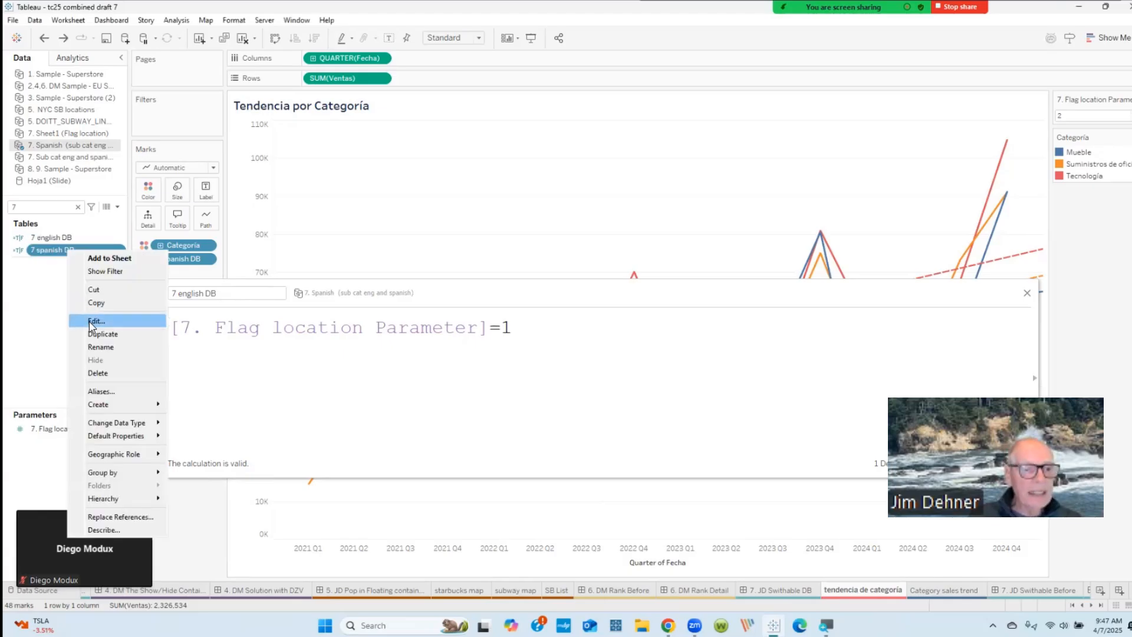
left_click(94, 321)
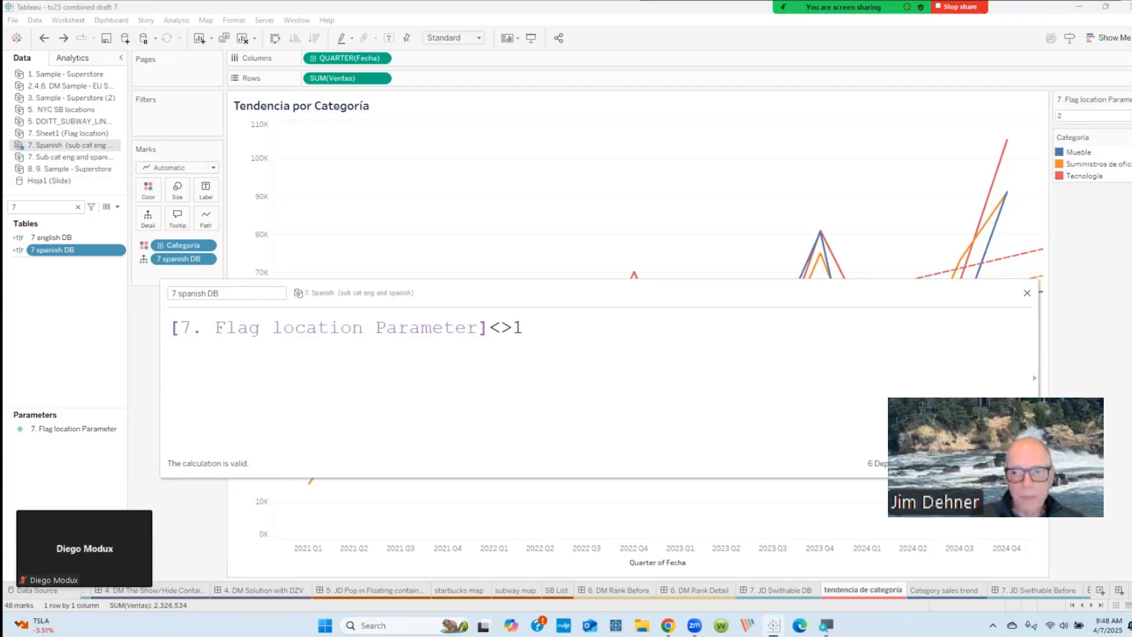
left_click(1010, 463)
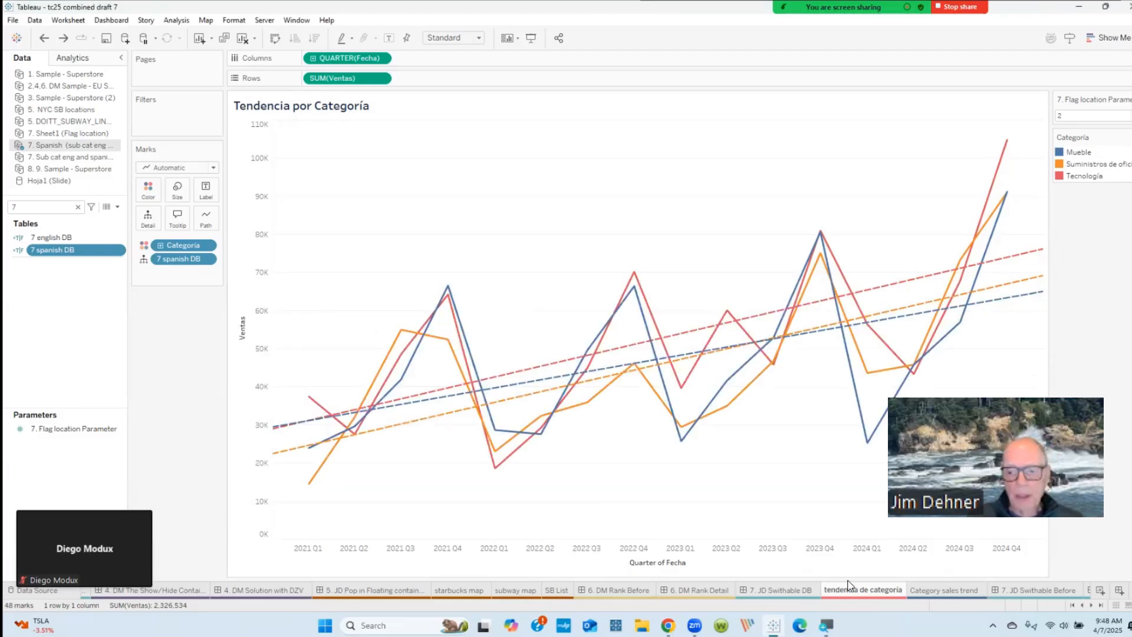
Step: Go to the Value Picker worksheet from the flag selector on the 7. JD Swithable DB dashboard and examine its layout
left_click(779, 589)
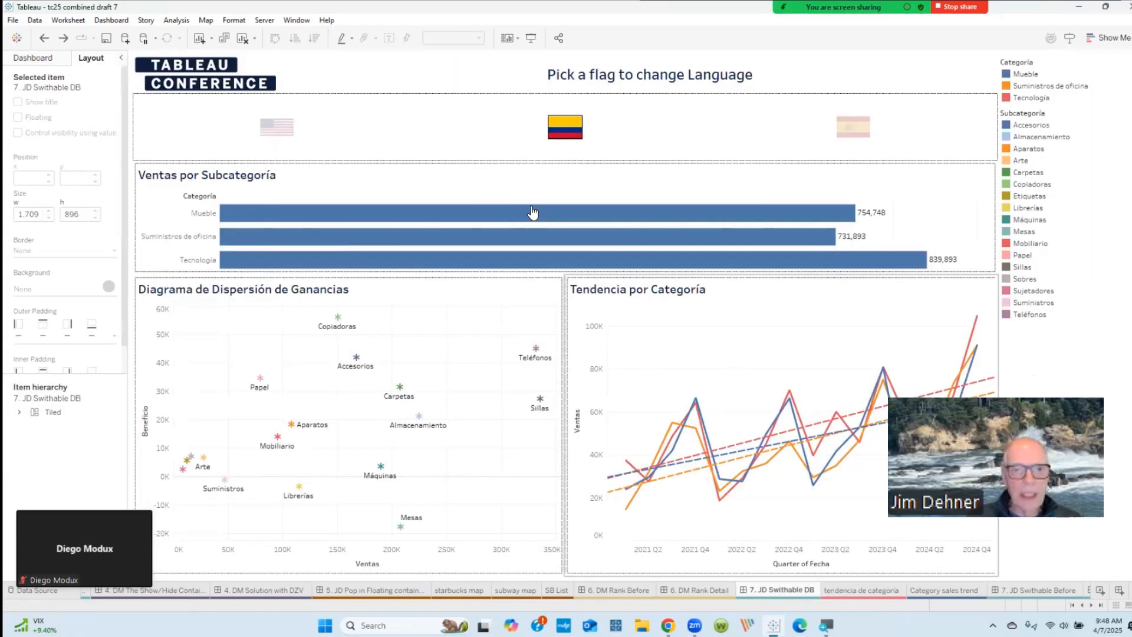
left_click(460, 139)
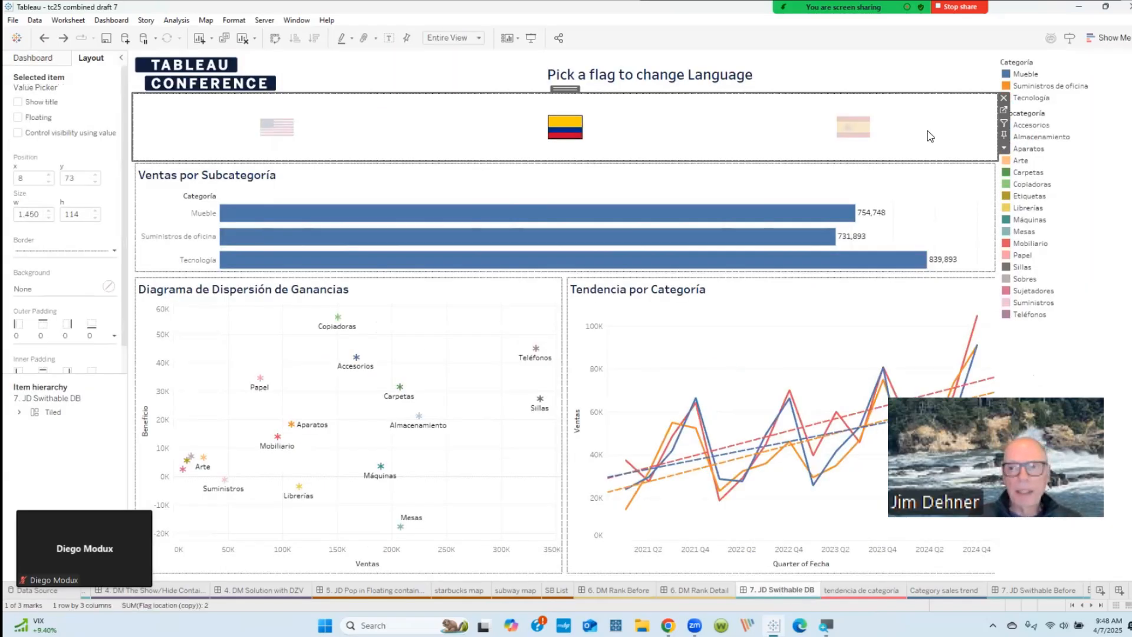
left_click(1004, 113)
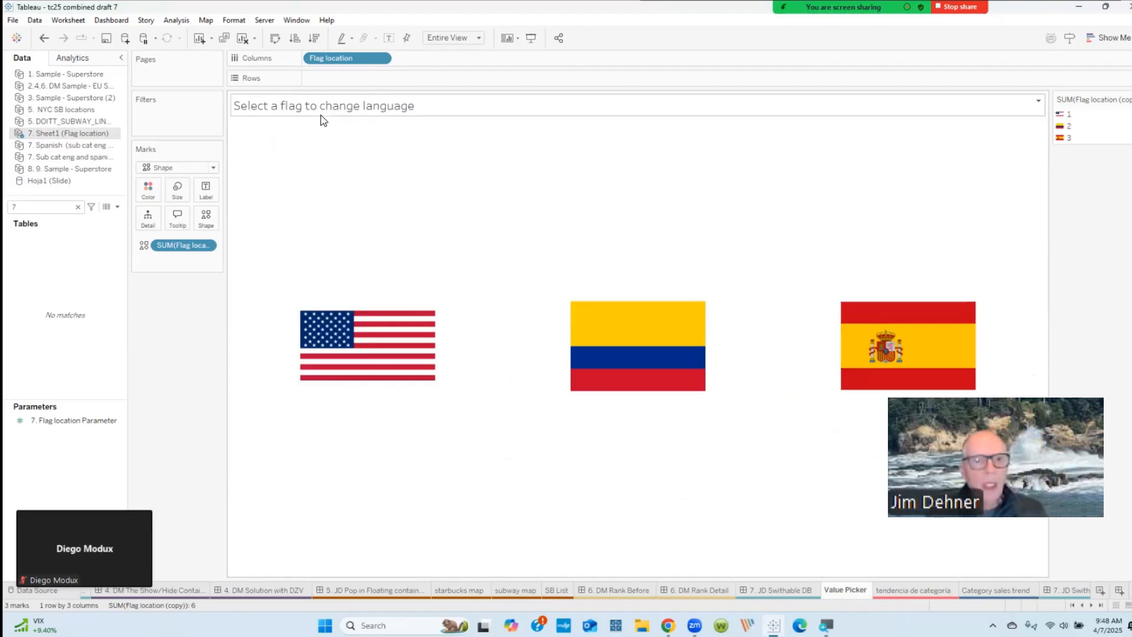
mouse_move(382, 328)
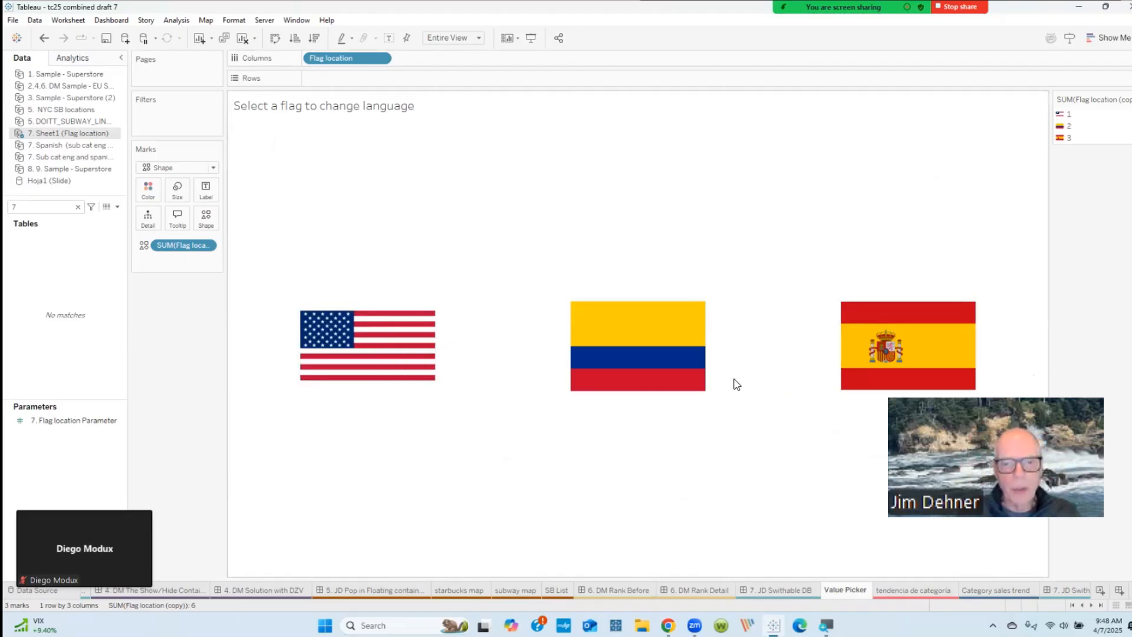
Step: Examine the flag shapes assigned to the Flag location (copy) values and the available shape palettes, keeping the Flag Images palette
left_click(207, 218)
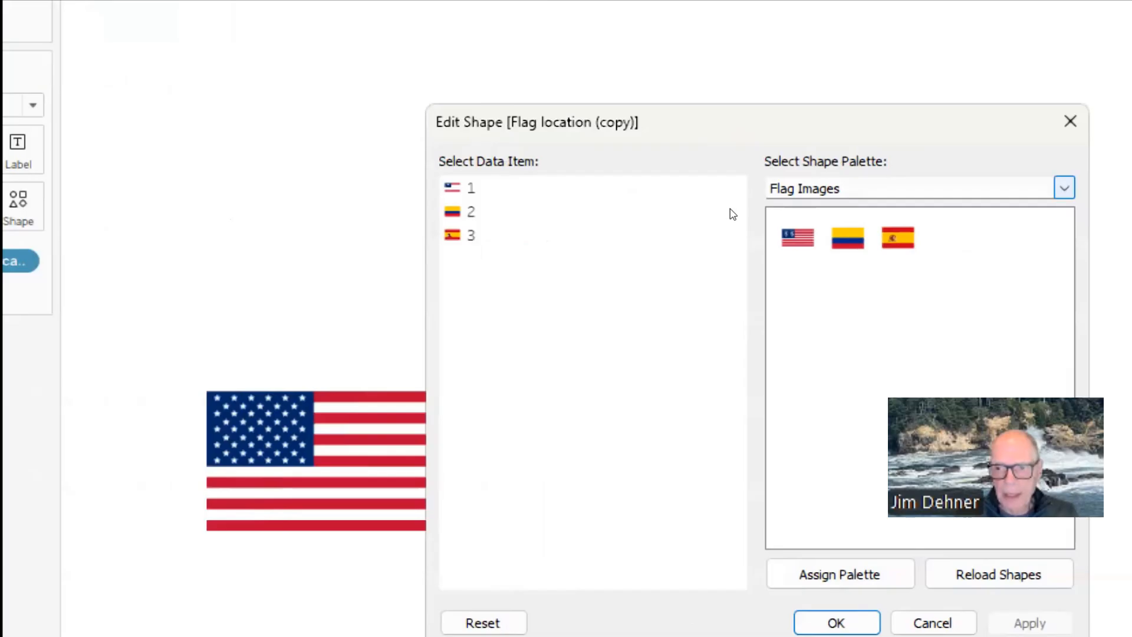
left_click(1065, 188)
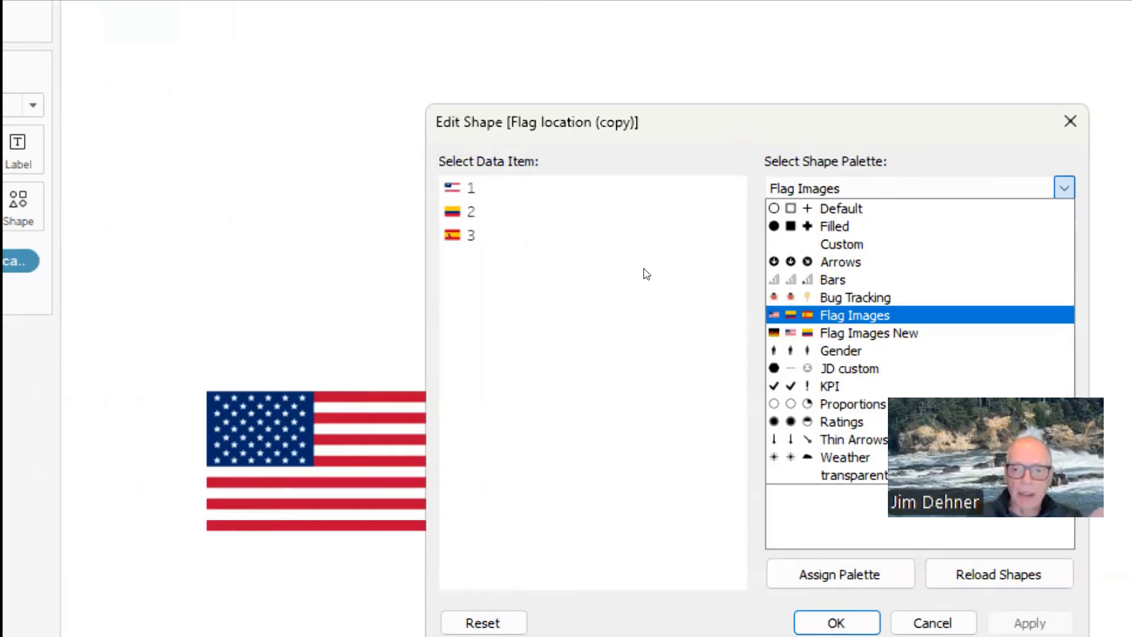
key("Up")
key("Down")
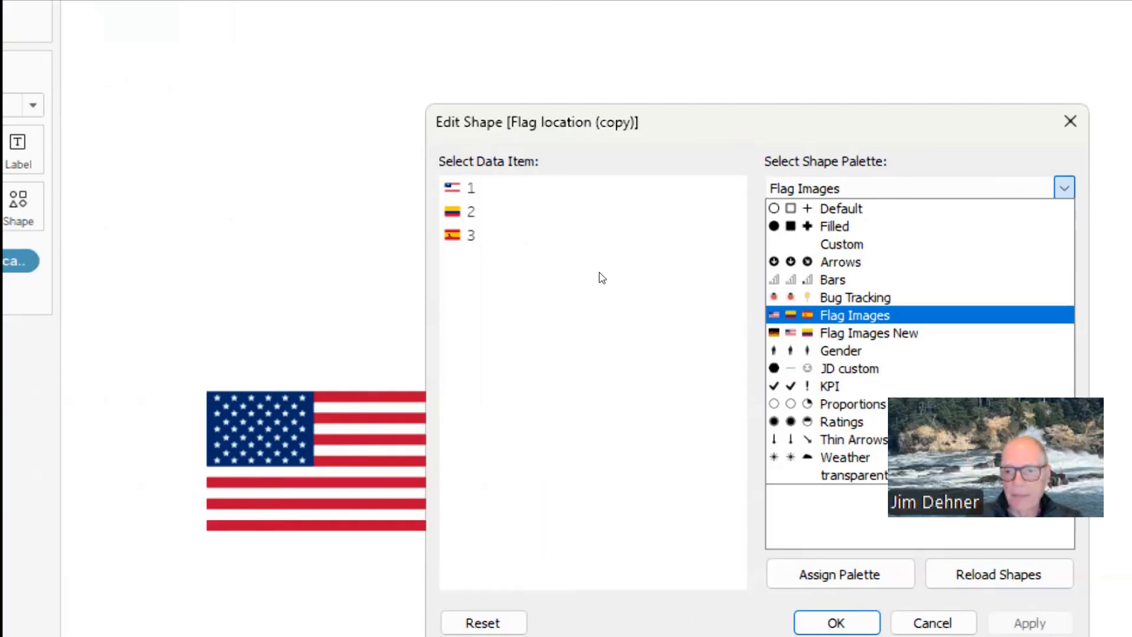
key("Up")
key("Up")
key("Up")
key("Up")
key("Up")
key("Up")
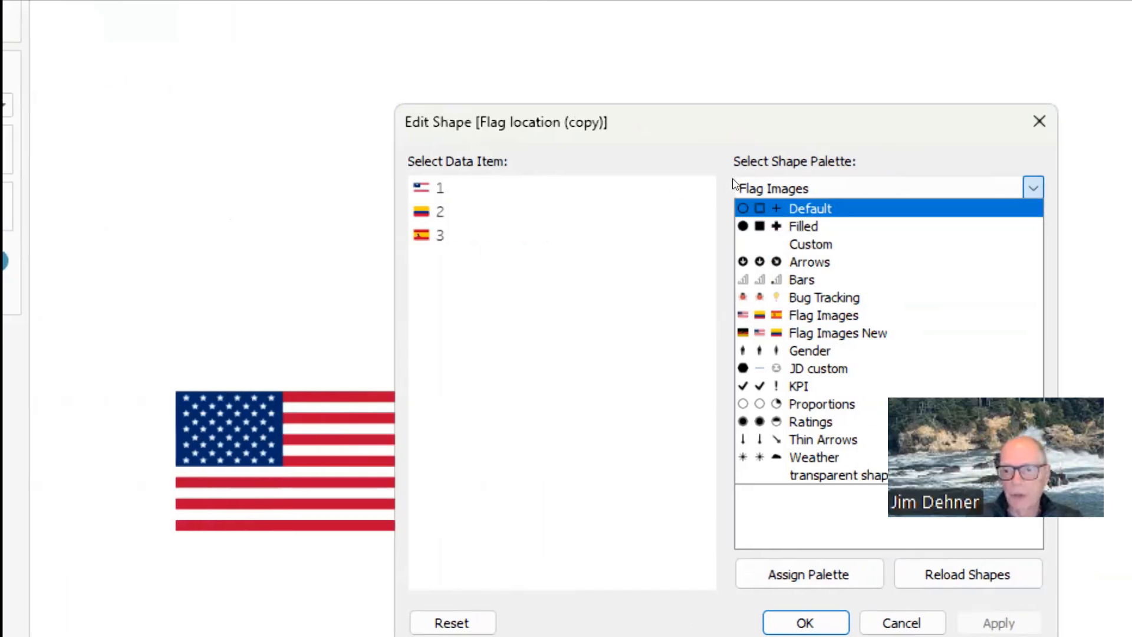
key("Escape")
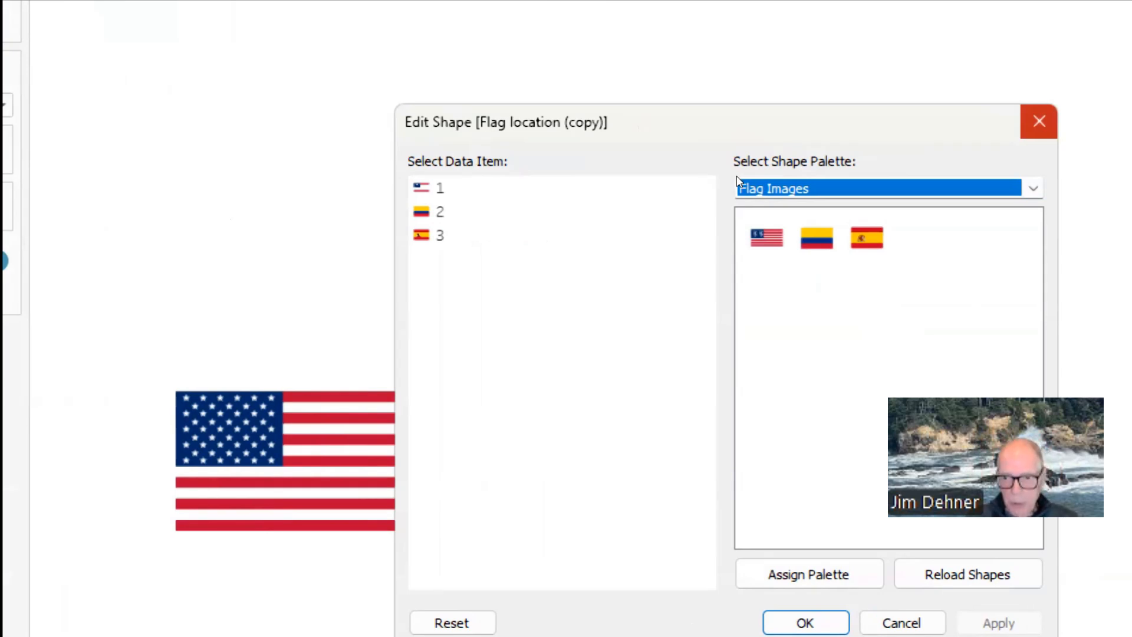
key("Return")
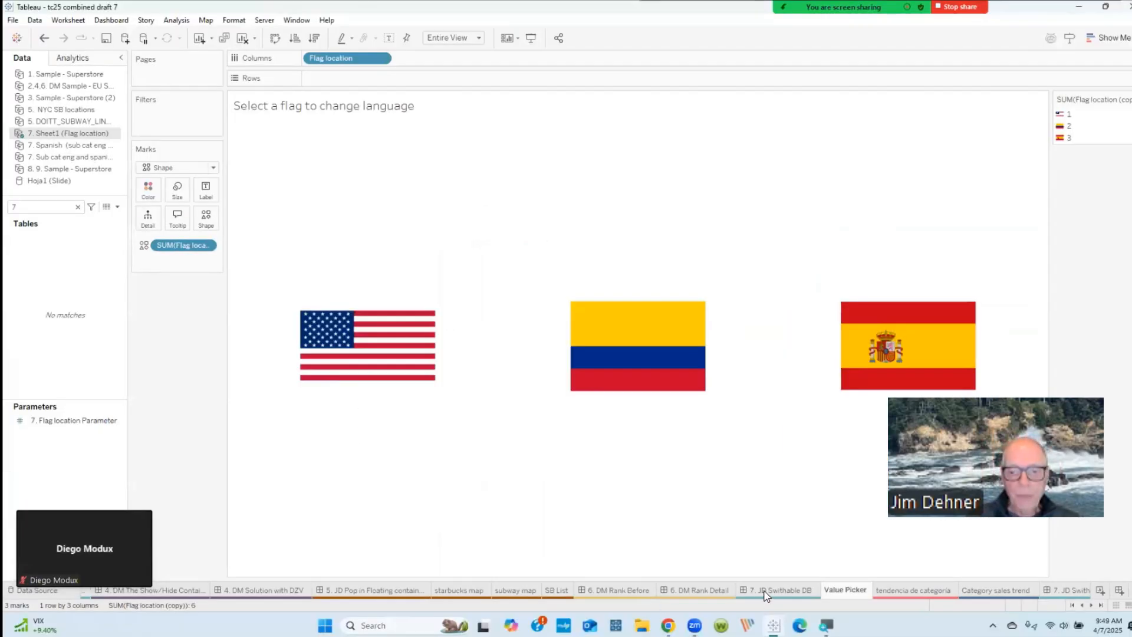
Step: Examine the change language parameter action of the 7. JD Swithable DB dashboard, including its source sheets, leaving it unedited
left_click(760, 589)
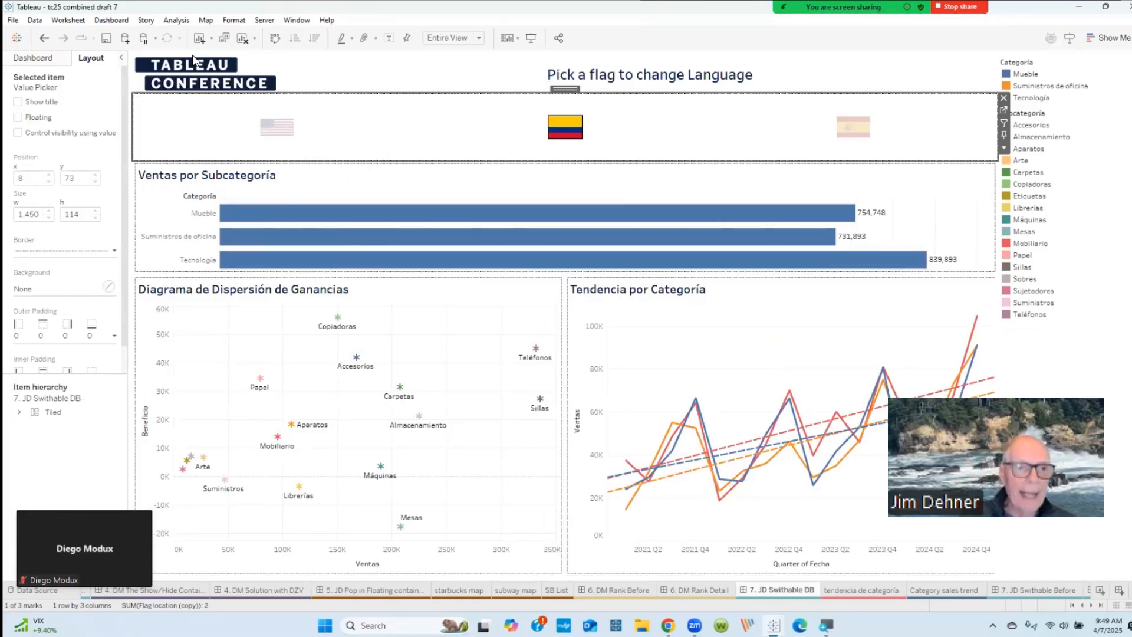
left_click(113, 22)
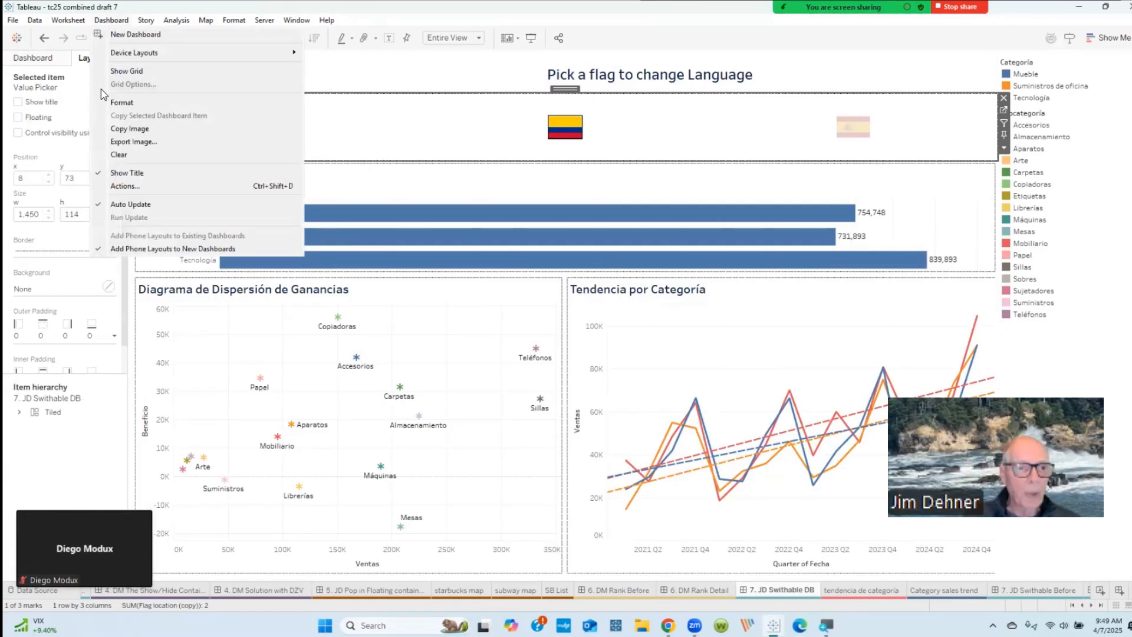
left_click(124, 187)
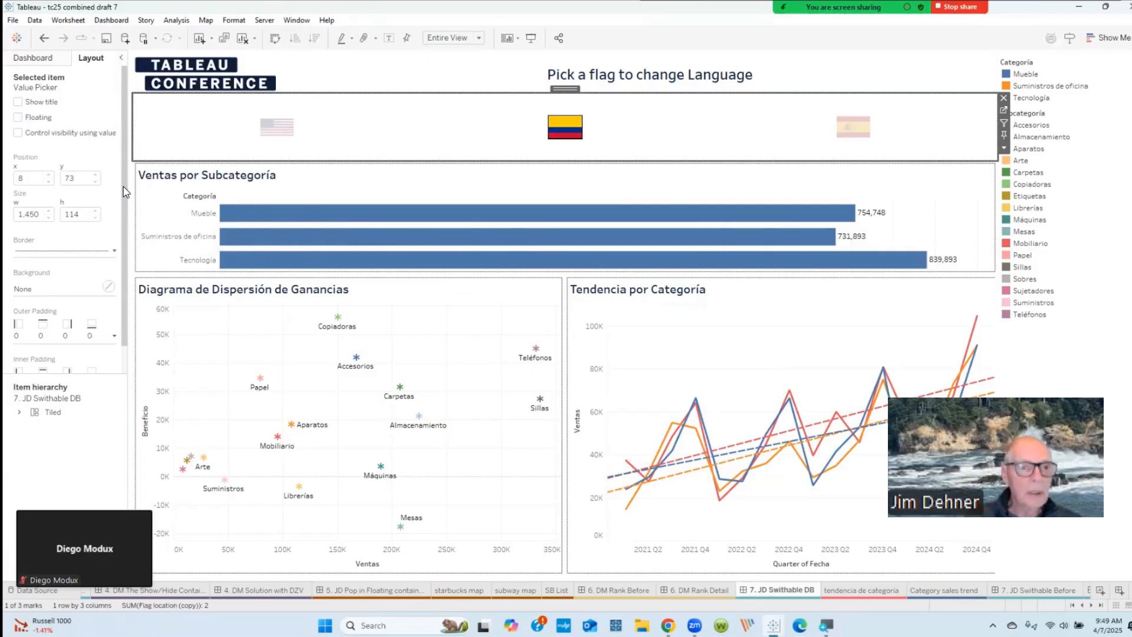
left_click(492, 242)
left_click(450, 278)
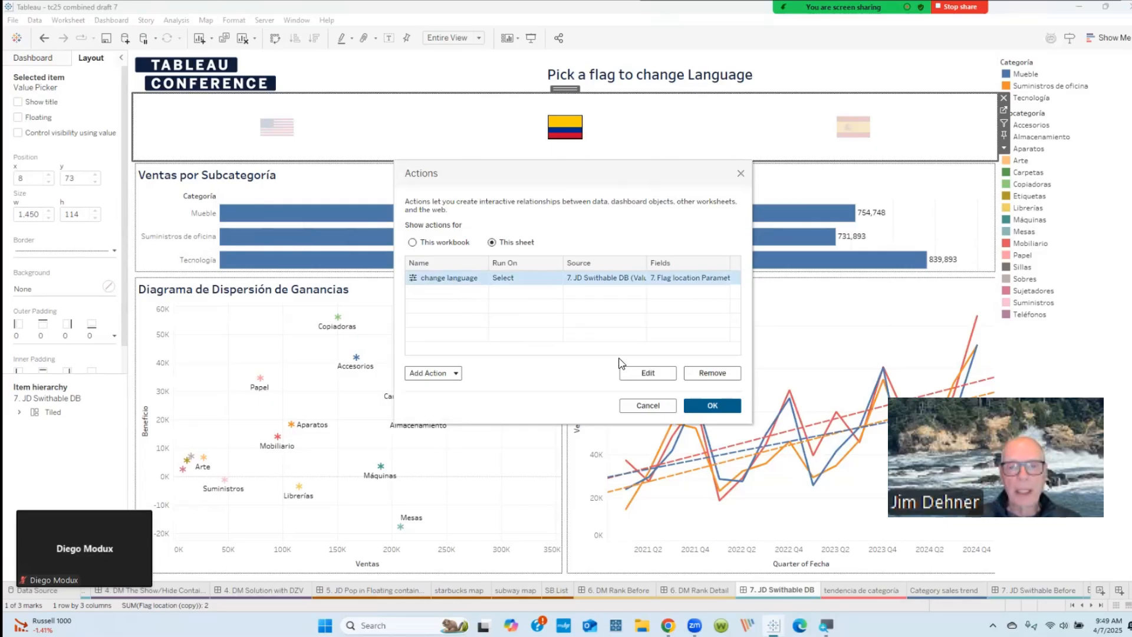
left_click(634, 380)
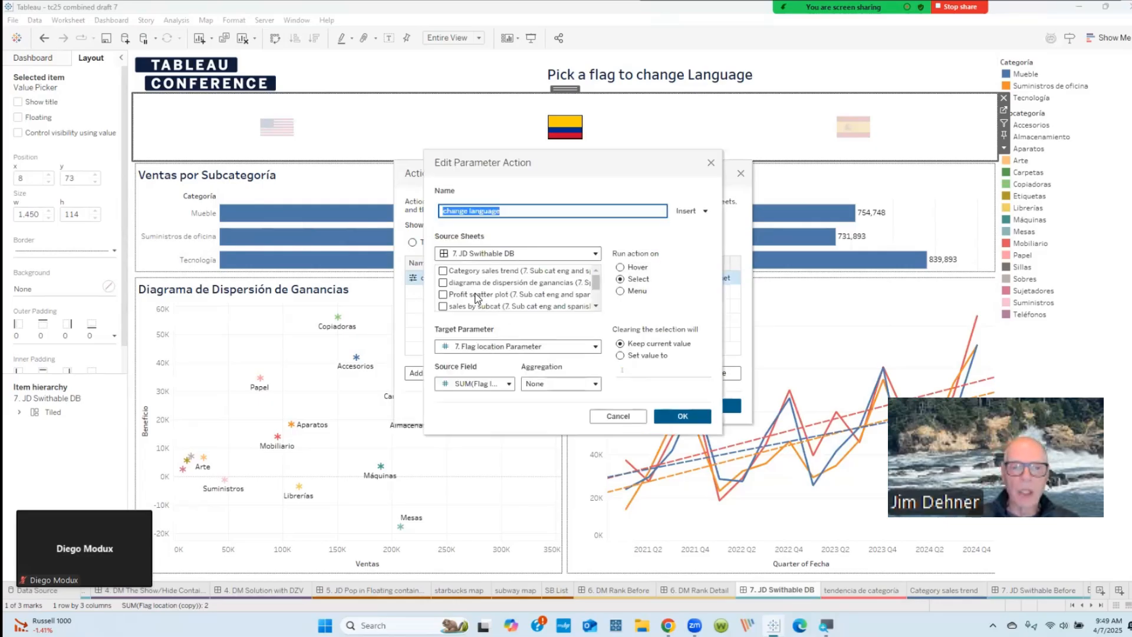
left_click_drag(597, 289, 600, 303)
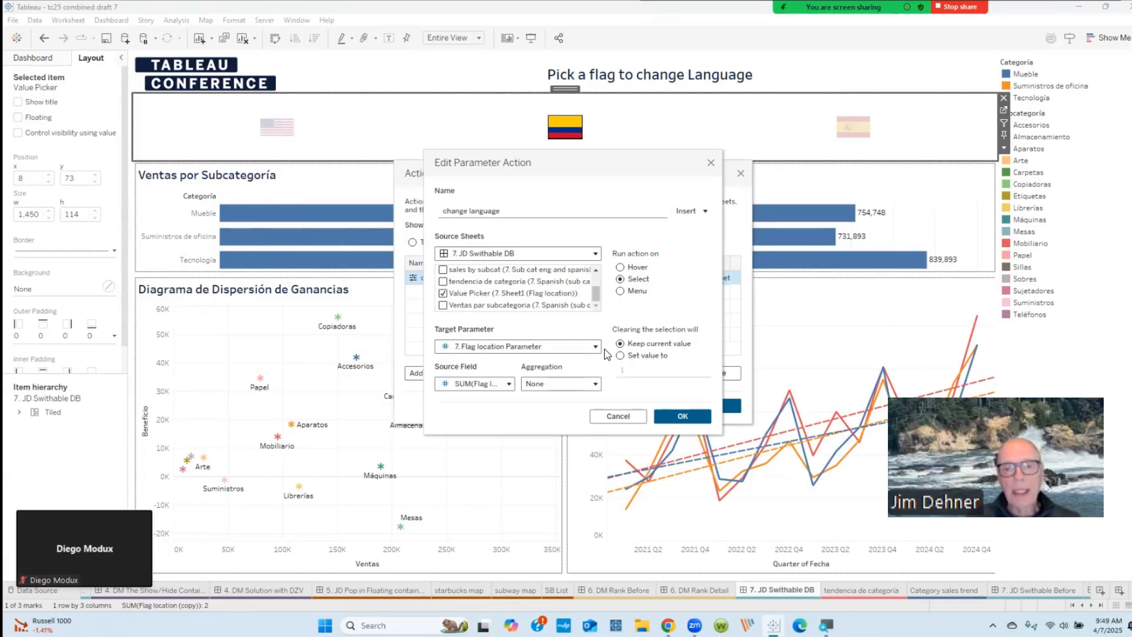
left_click(712, 164)
left_click(741, 173)
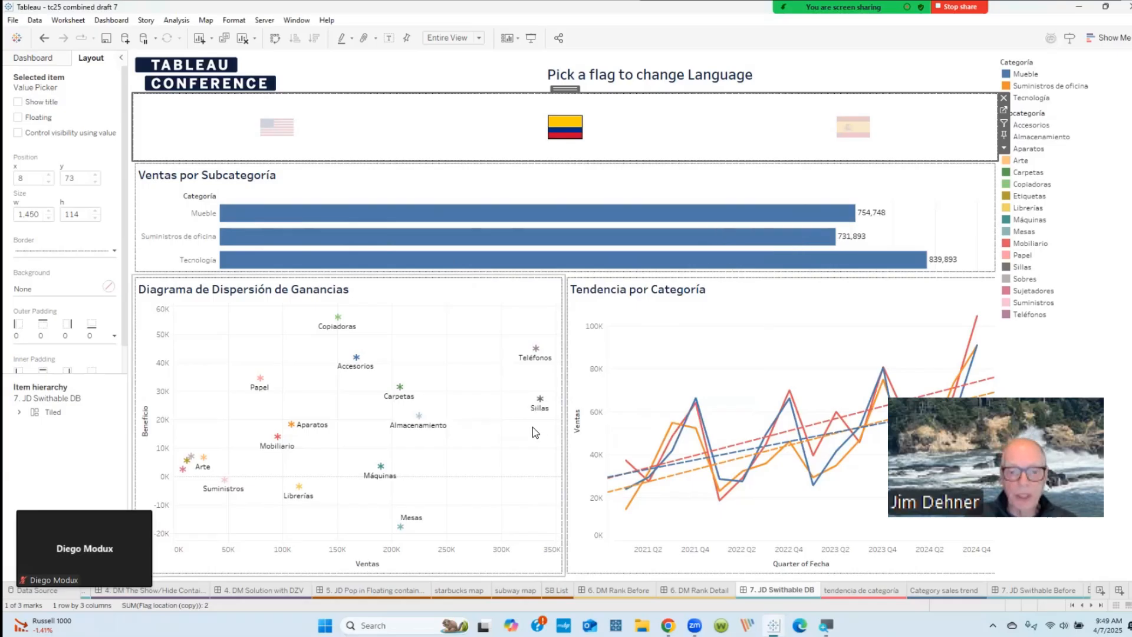
Step: Check which field controls the visibility of the Diagrama de Dispersión de Ganancias chart and examine the available fields, leaving the choice unchanged
left_click(401, 332)
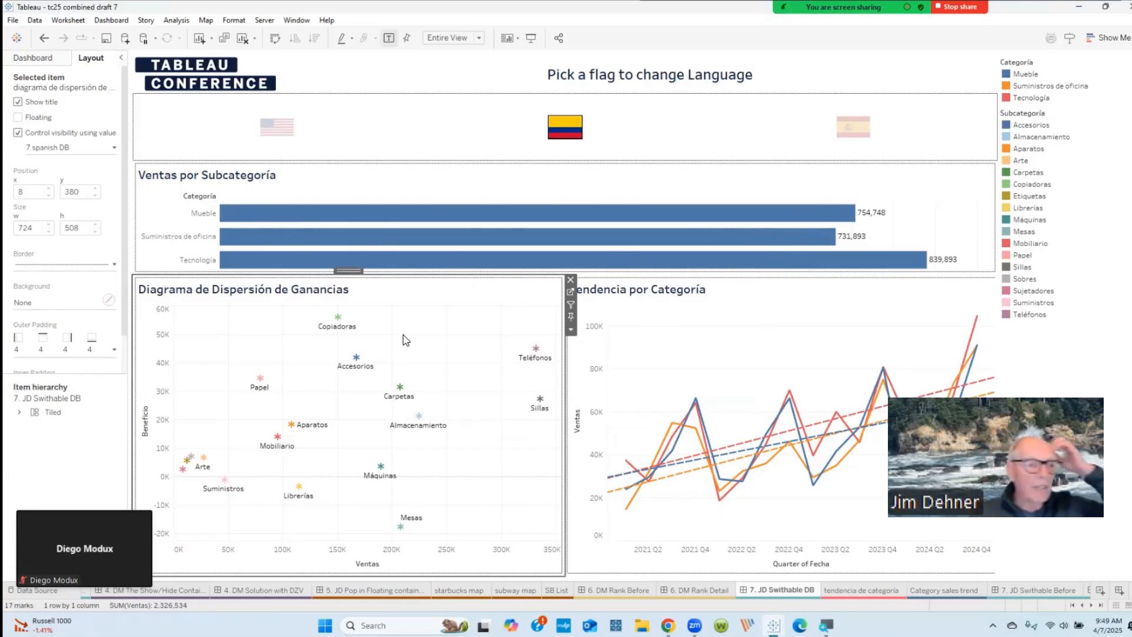
mouse_move(340, 317)
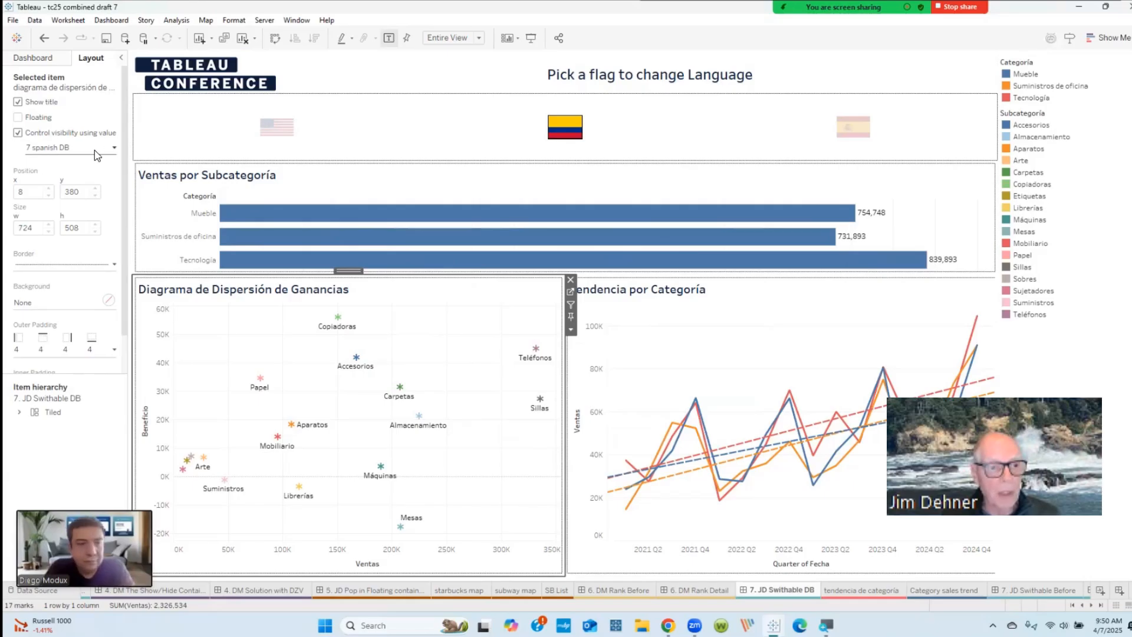
left_click(115, 148)
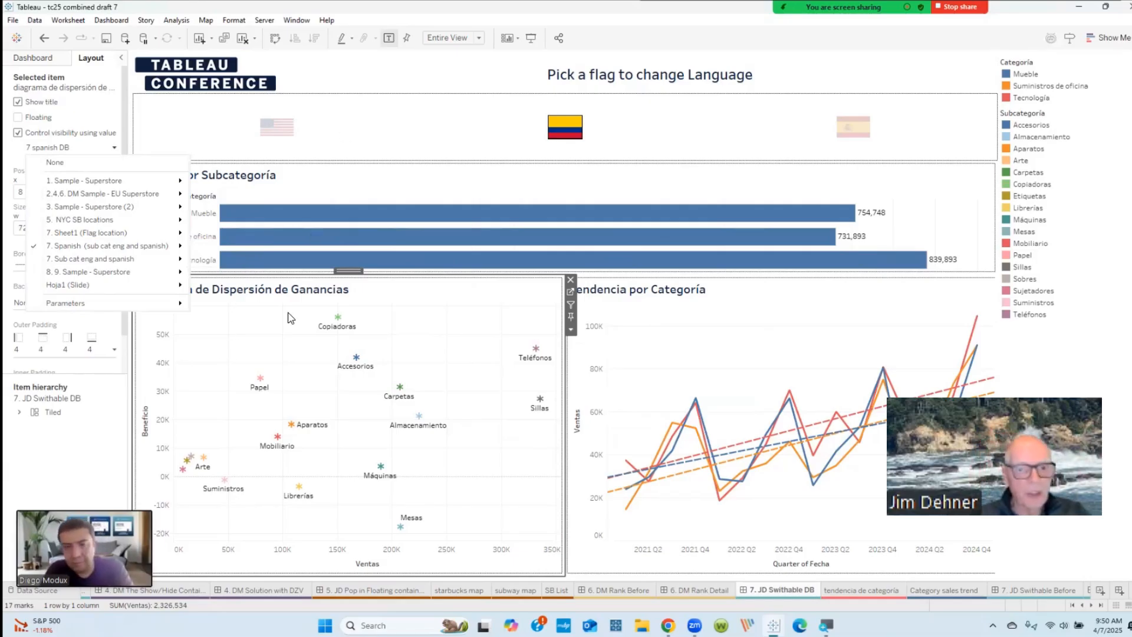
left_click(257, 373)
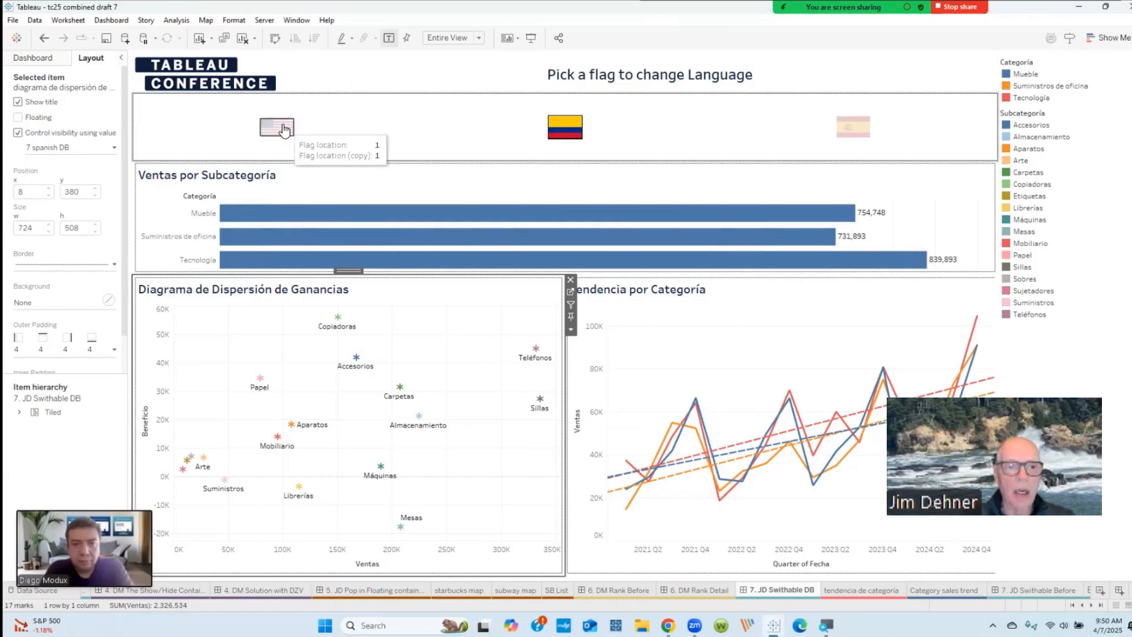
Step: Switch the dashboard to English with the US flag, and check the Sales by Subcategory chart's visibility field before revisiting tendencia de categoría
left_click(260, 126)
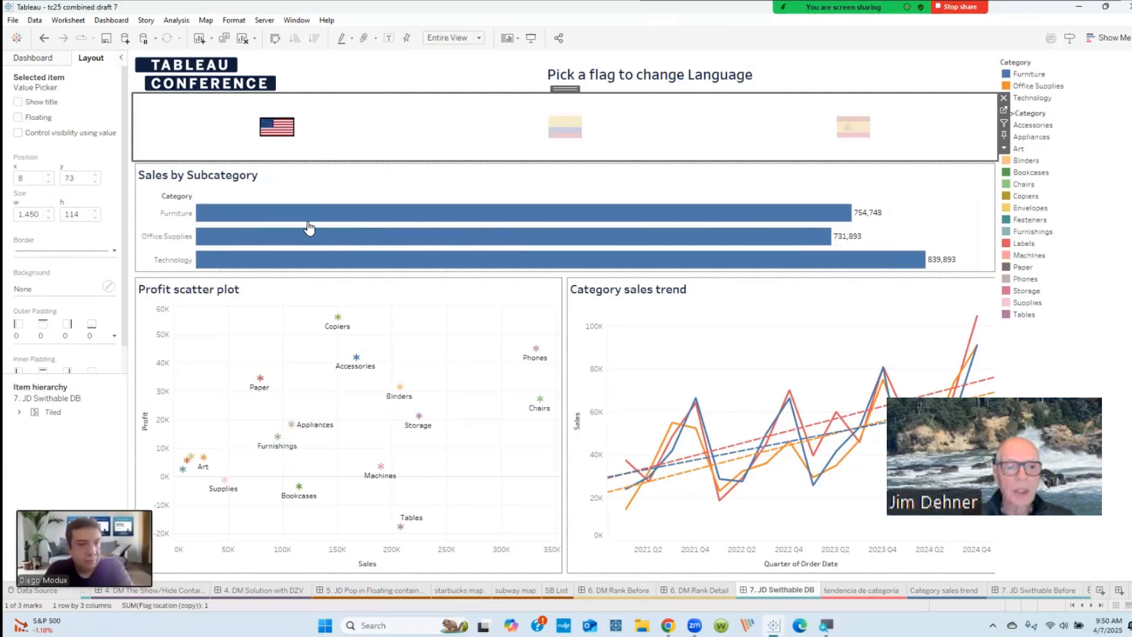
left_click(316, 189)
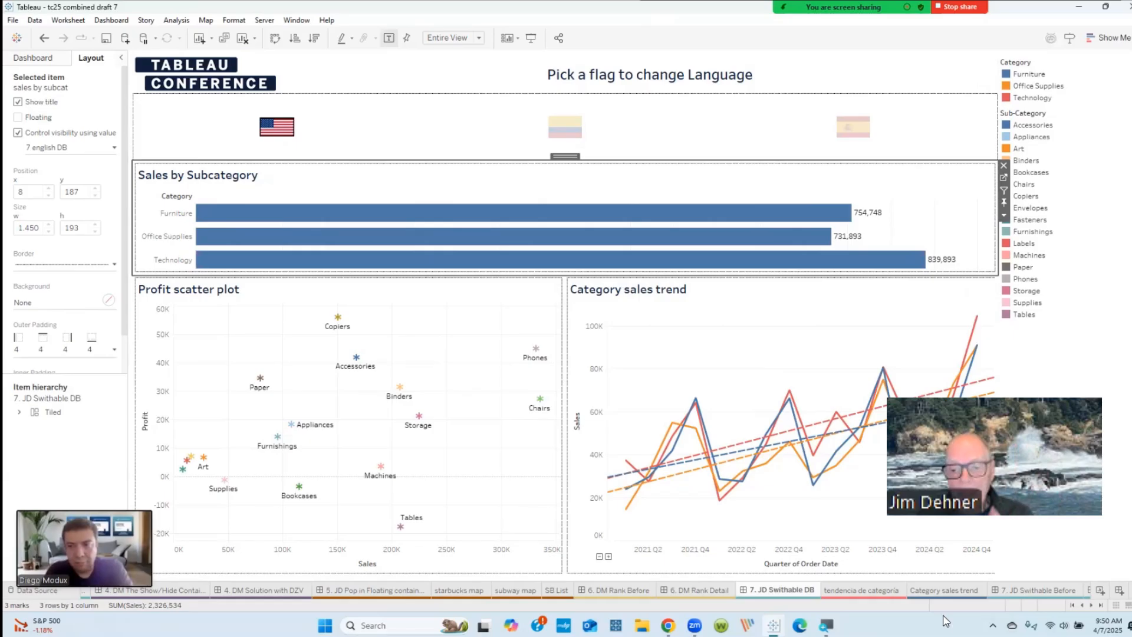
left_click(887, 600)
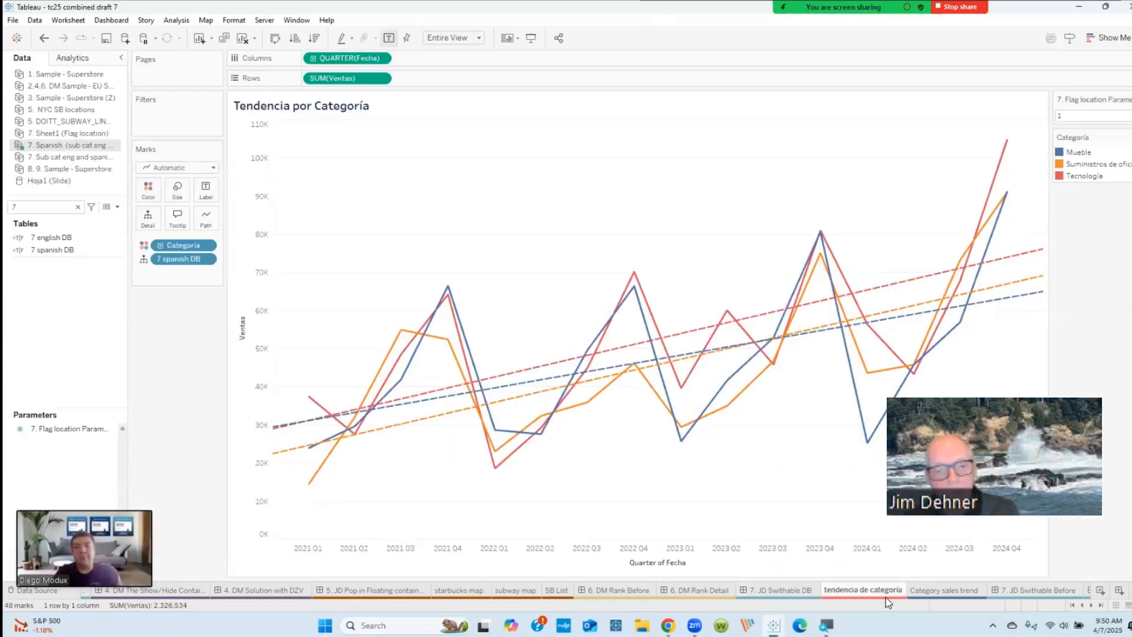
mouse_move(890, 602)
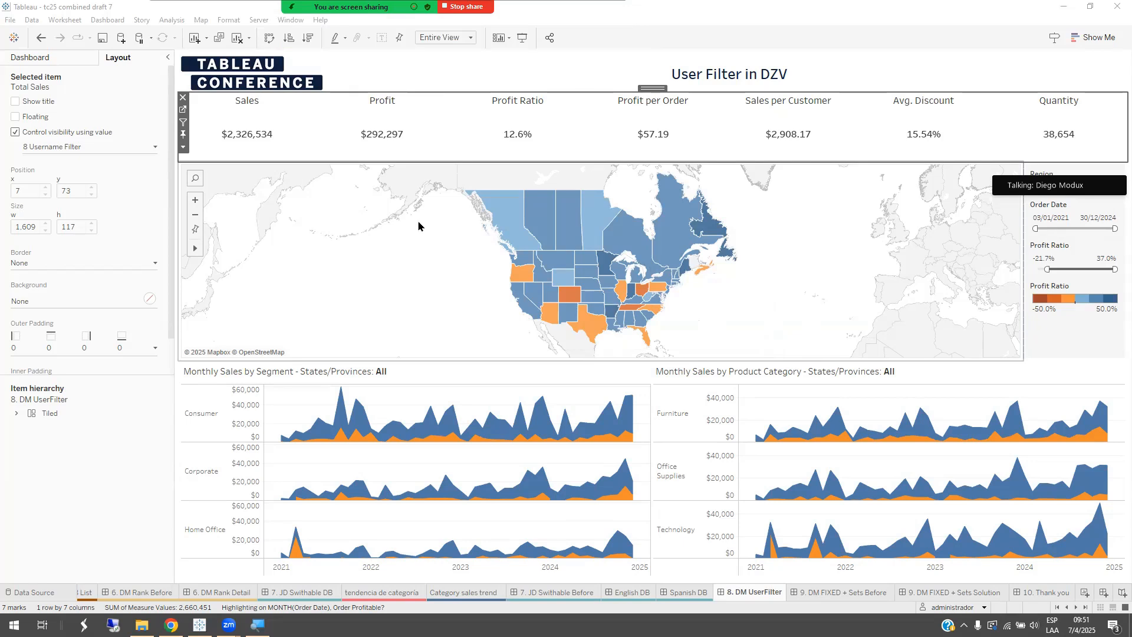
Step: Go to the Total Sales worksheet from the 8. DM UserFilter dashboard and examine the 8 Username Filter formula, leaving it unedited
left_click(184, 112)
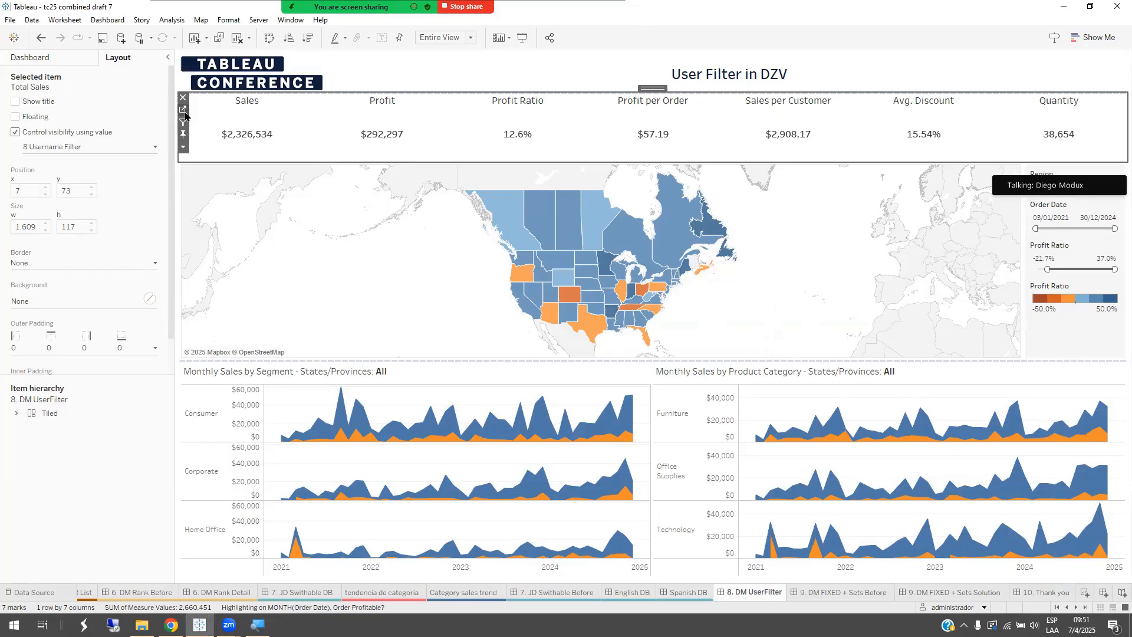
left_click(183, 110)
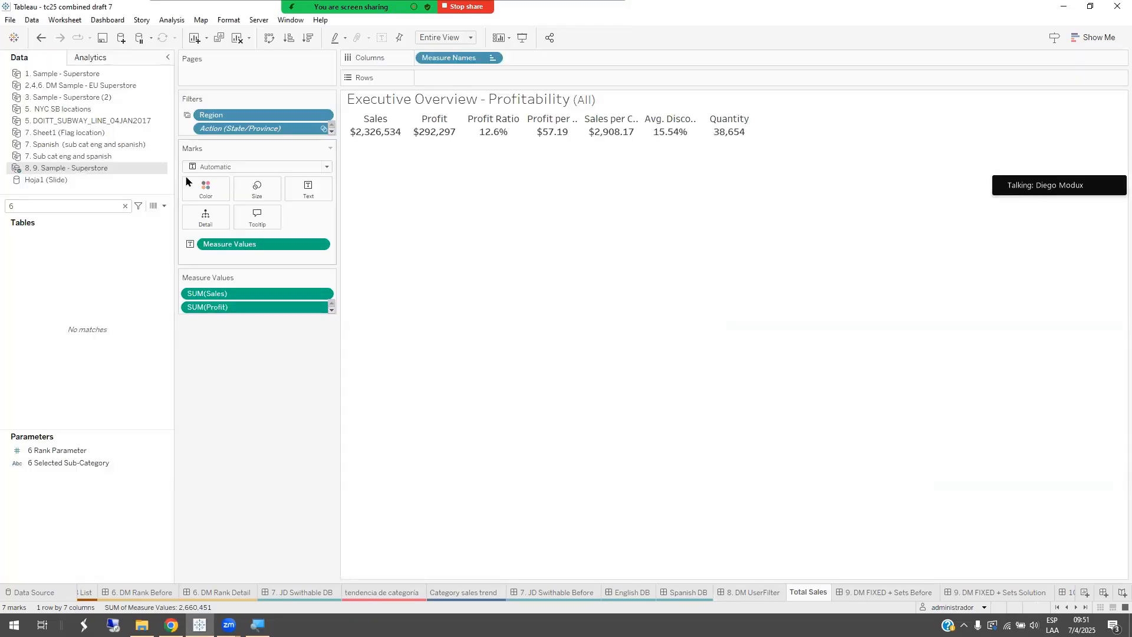
left_click(125, 206)
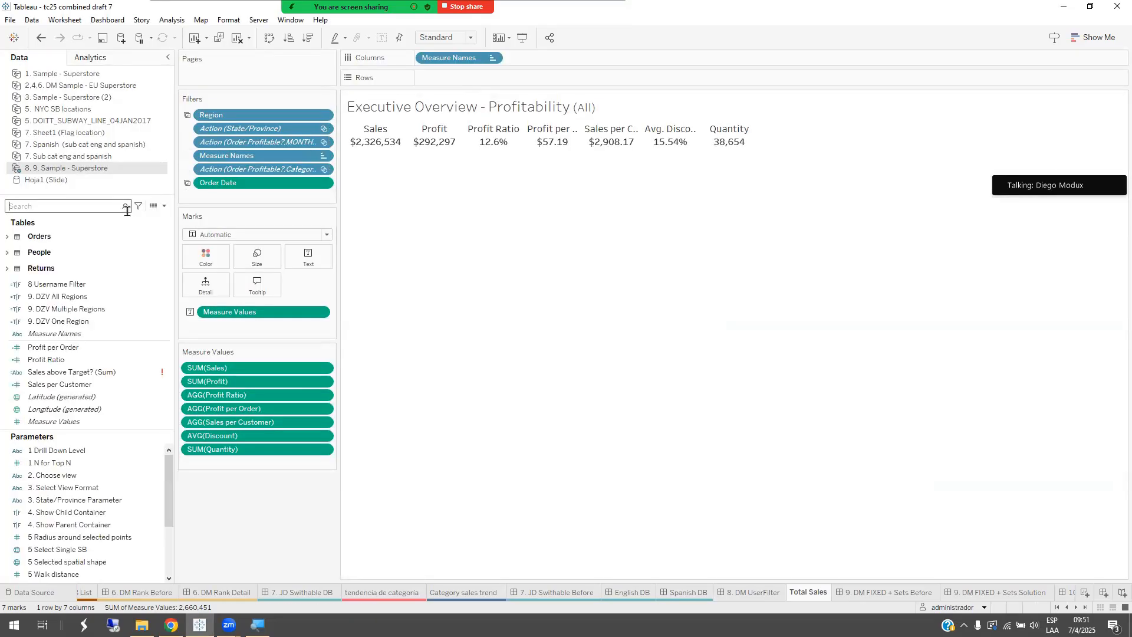
type("8")
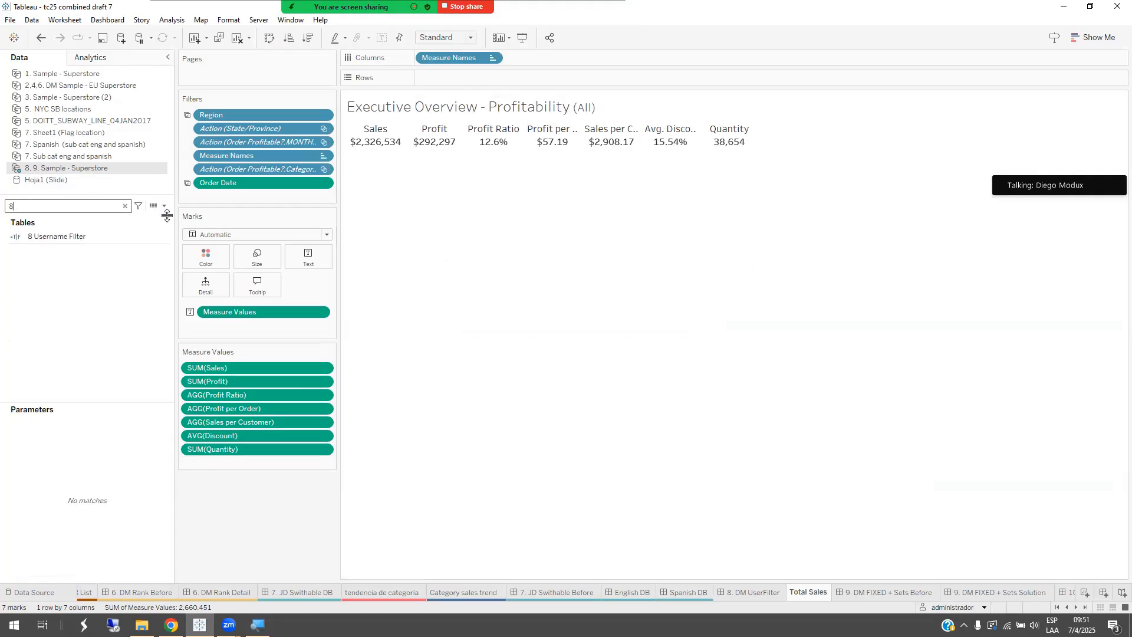
left_click(67, 239)
right_click(68, 239)
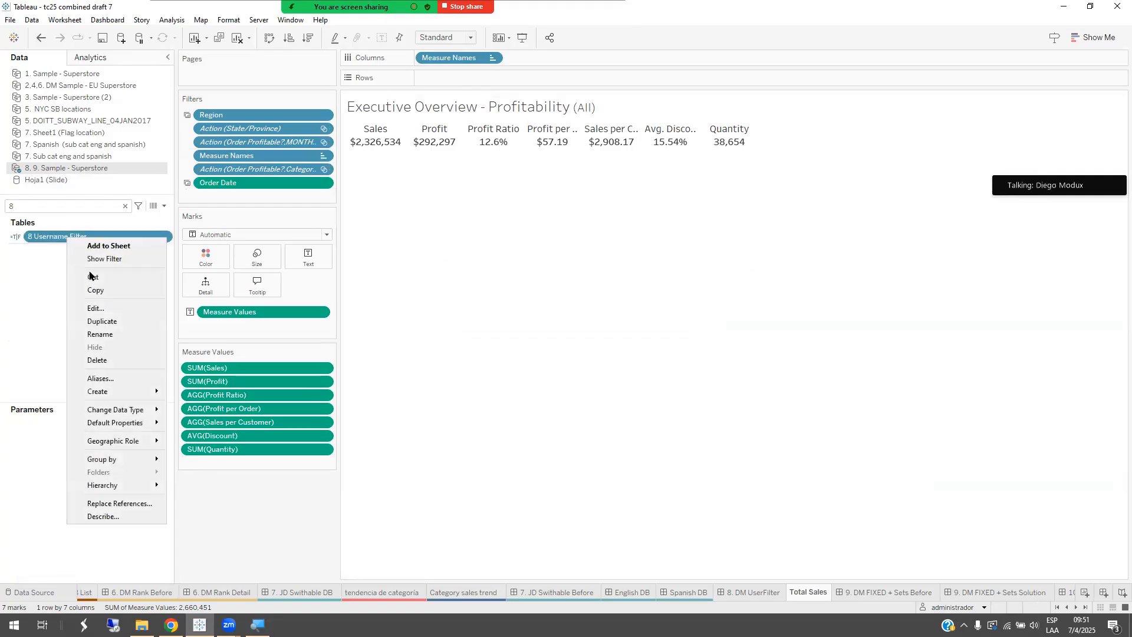
left_click(100, 308)
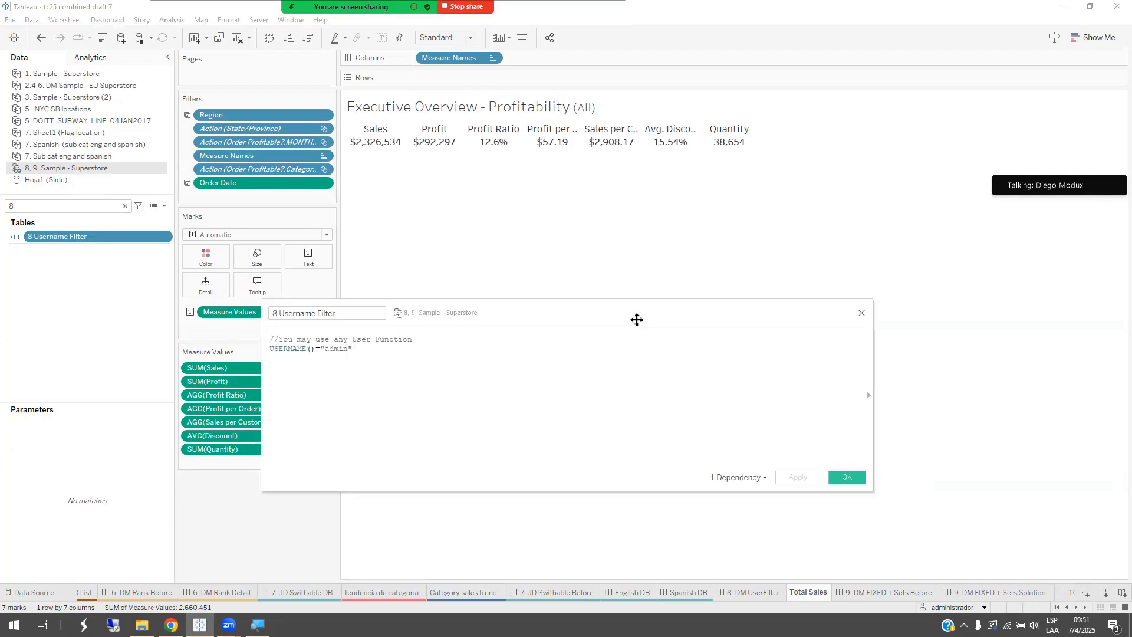
scroll(555, 402, "up", 3)
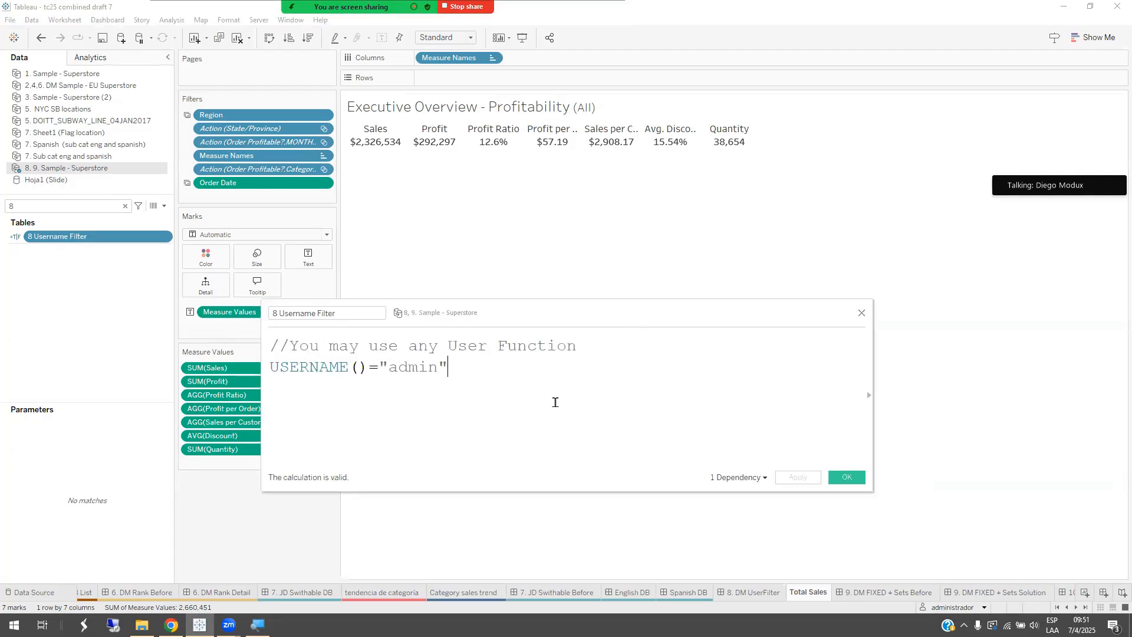
left_click_drag(273, 387, 274, 382)
left_click(270, 385)
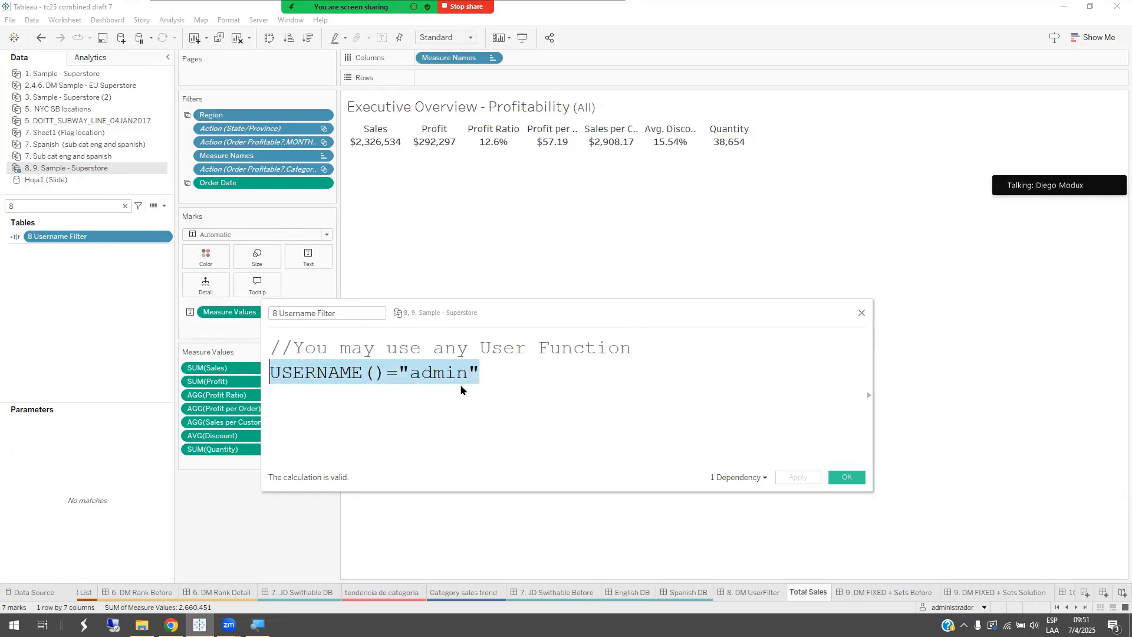
left_click(862, 313)
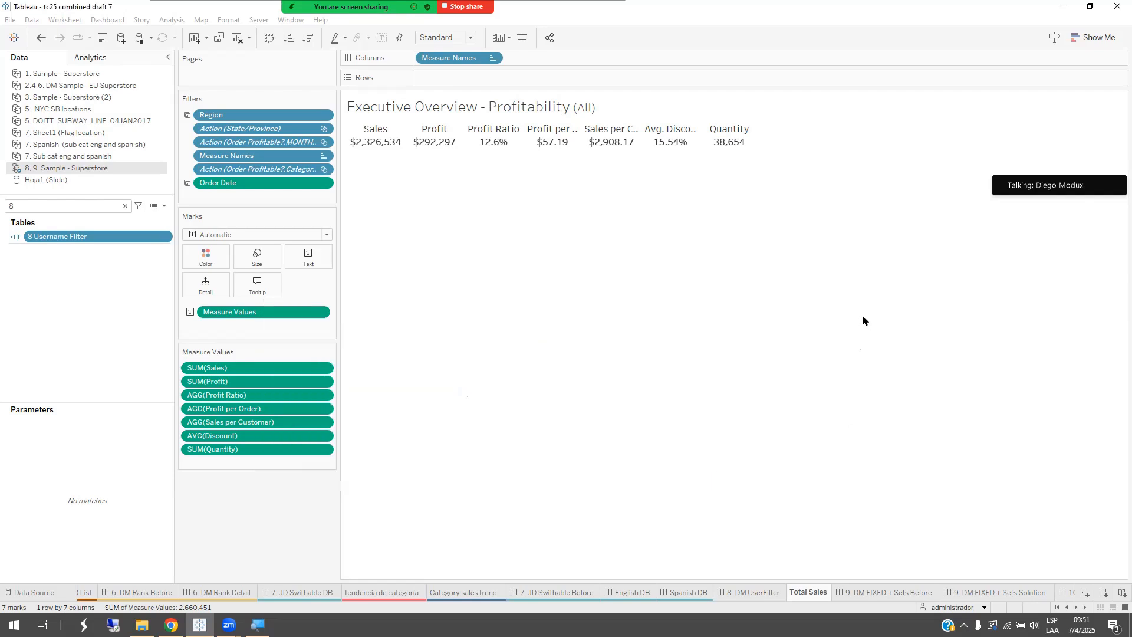
Step: Preview the 8. DM UserFilter dashboard as the user listed directly below administrador, and select the sales map
left_click(766, 595)
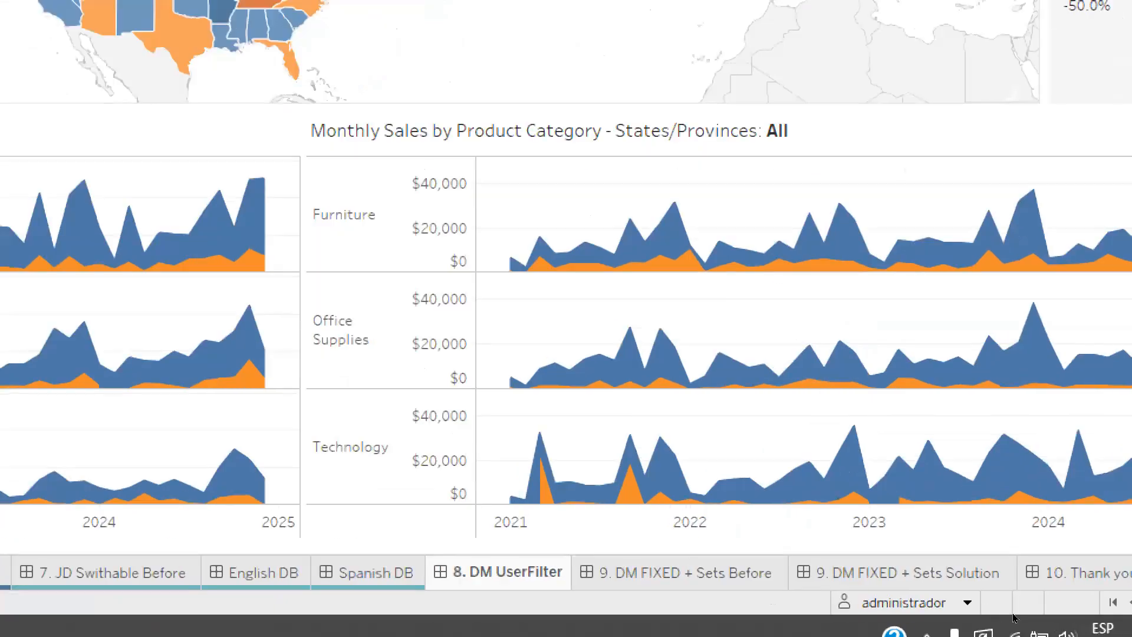
left_click(968, 603)
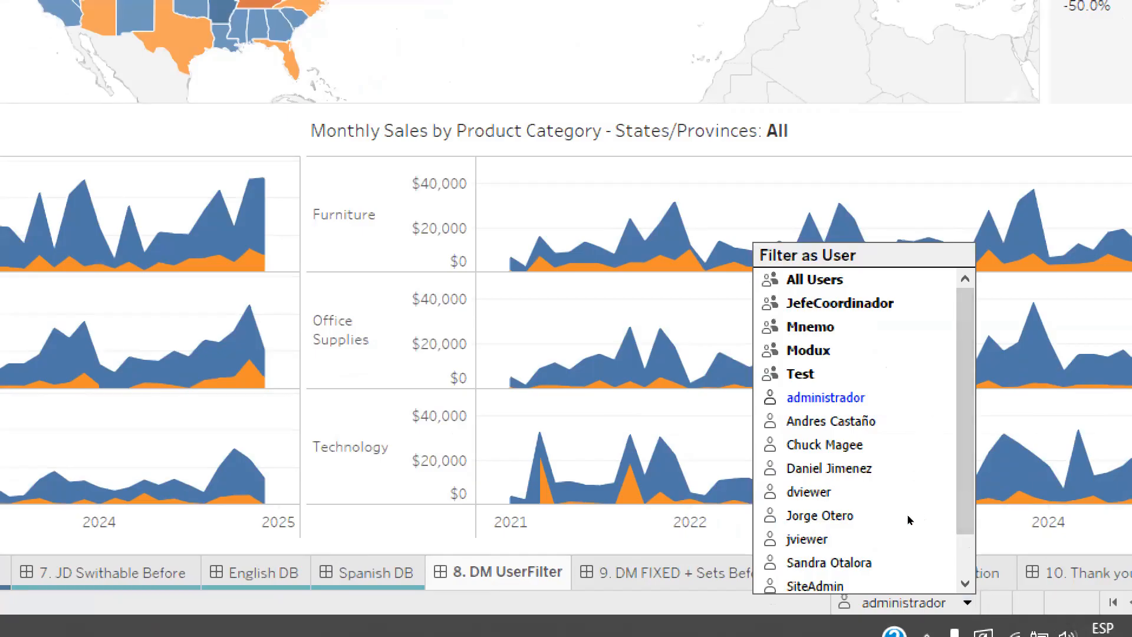
left_click(831, 421)
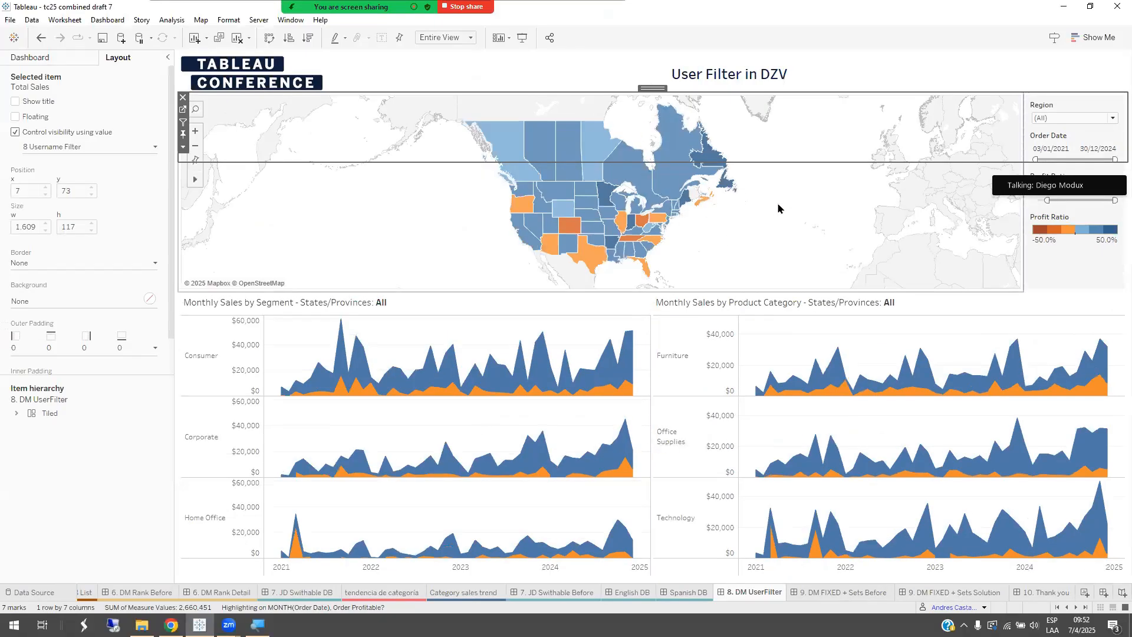
left_click(778, 208)
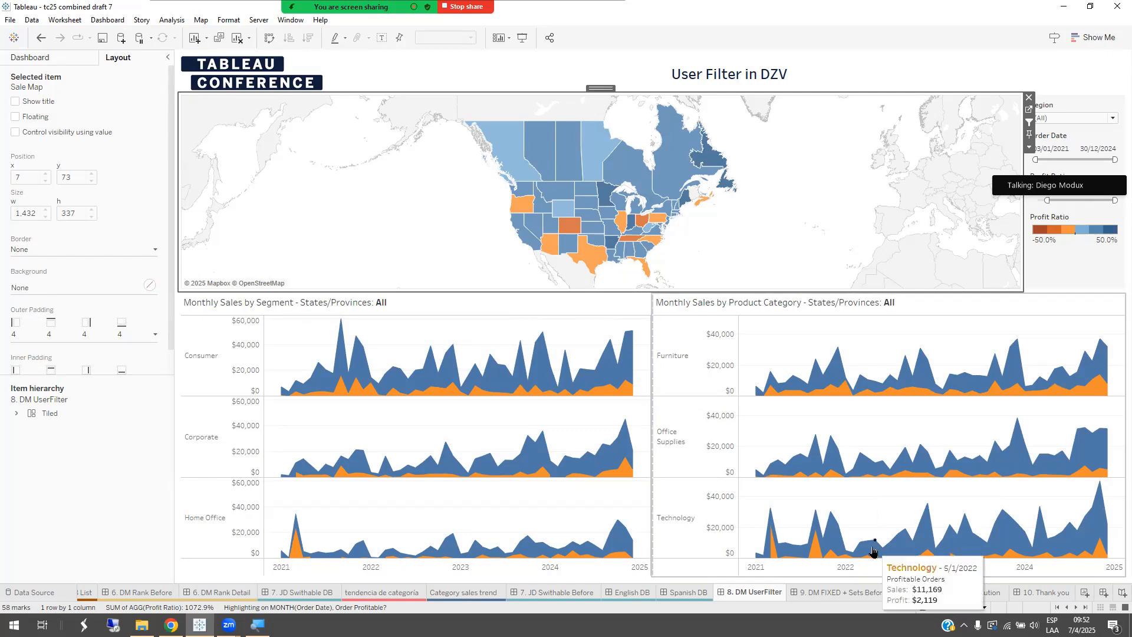
Step: On the 9. DM FIXED + Sets Before dashboard, tick all regions in the Region Set and review the three sales charts
left_click(819, 592)
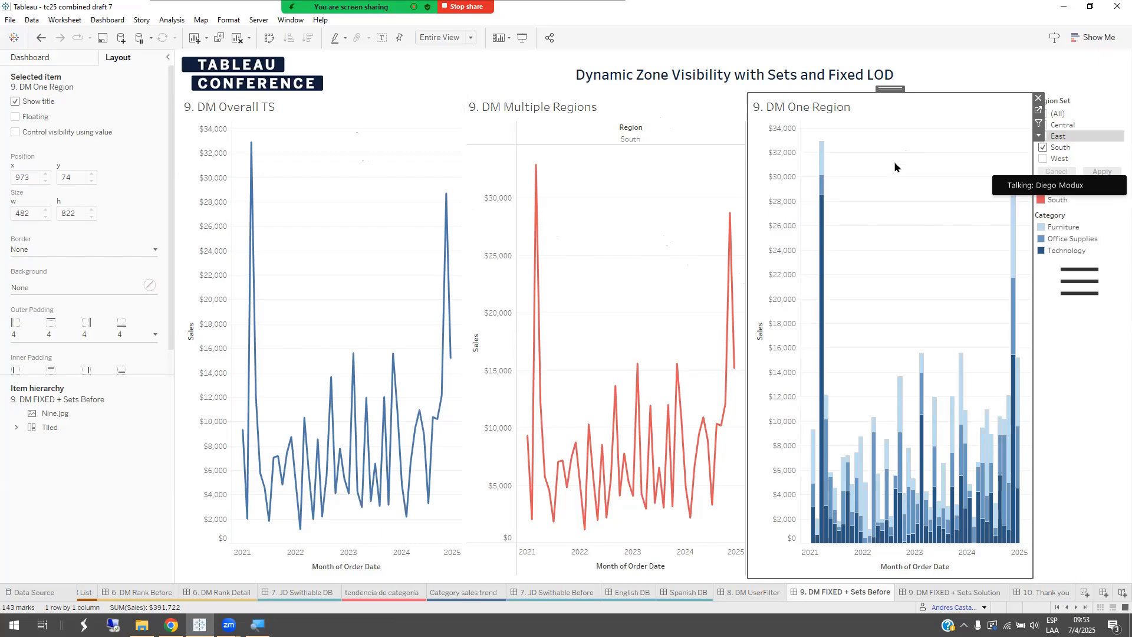
left_click(353, 102)
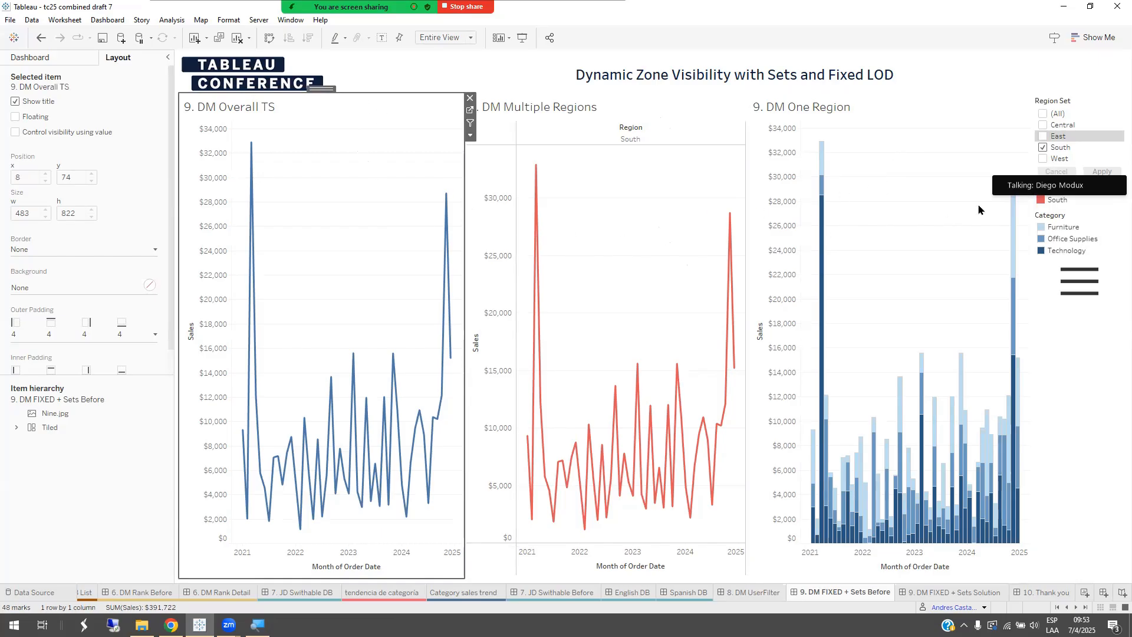
left_click(1043, 114)
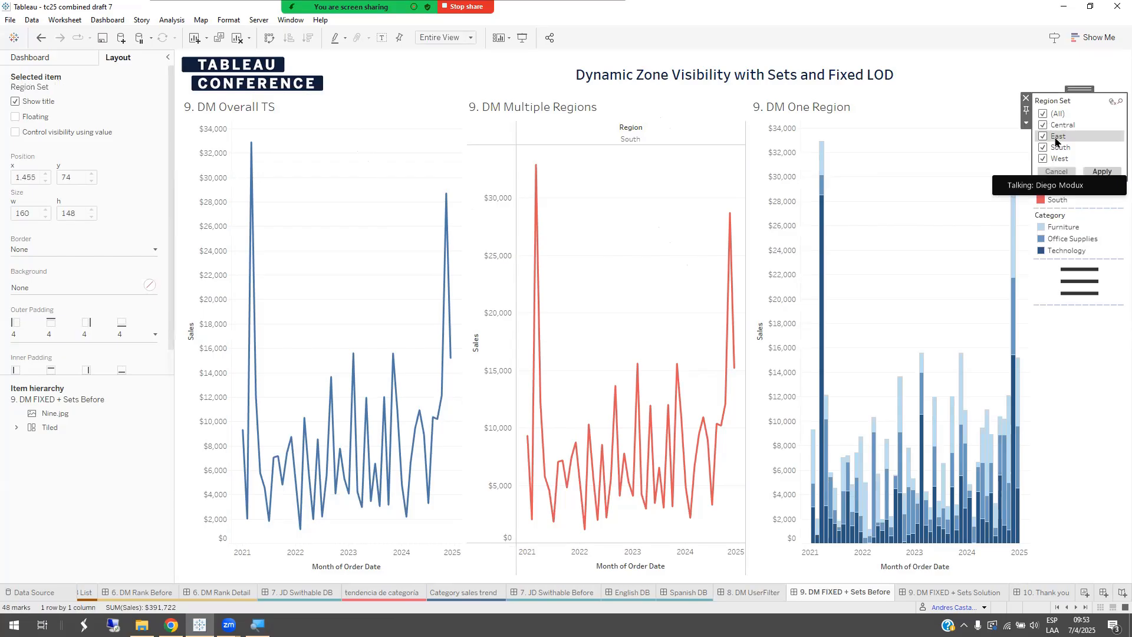
left_click(648, 189)
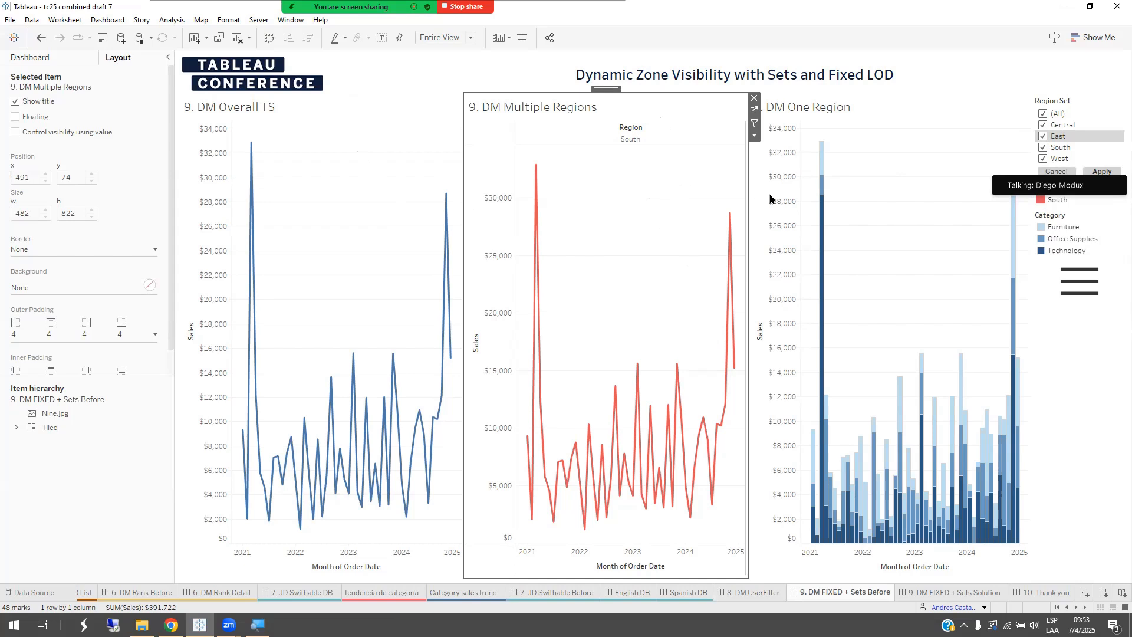
left_click(924, 122)
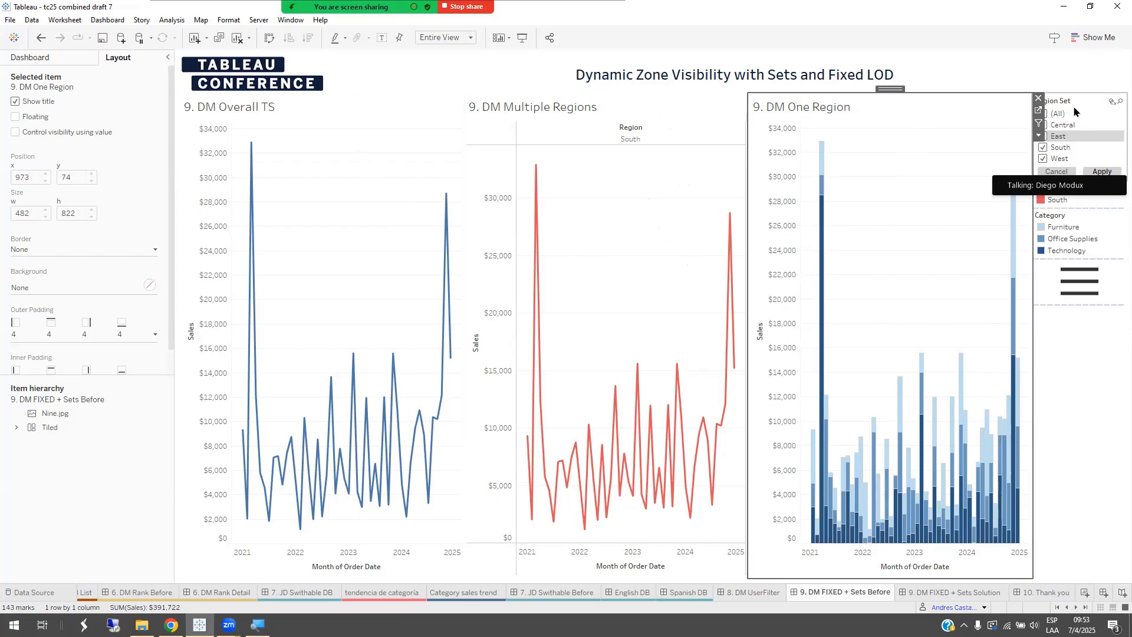
Step: Control the 9. DM Overall TS chart's visibility with the 9. DZV All Regions field from the 8, 9. Sample - Superstore source
left_click(305, 120)
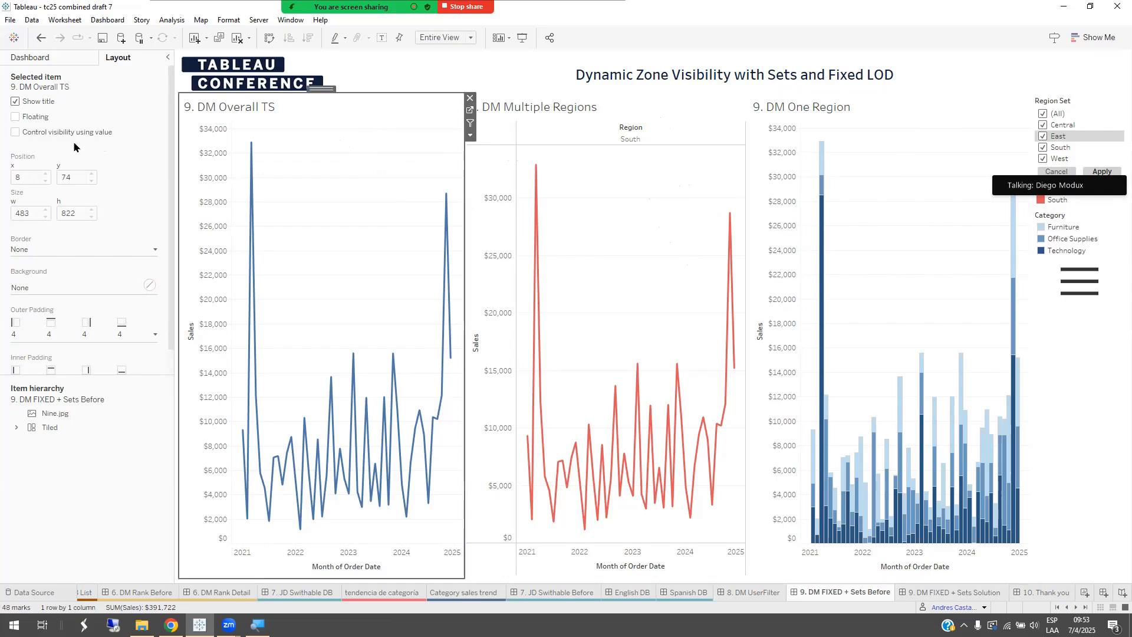
left_click(37, 133)
left_click(31, 147)
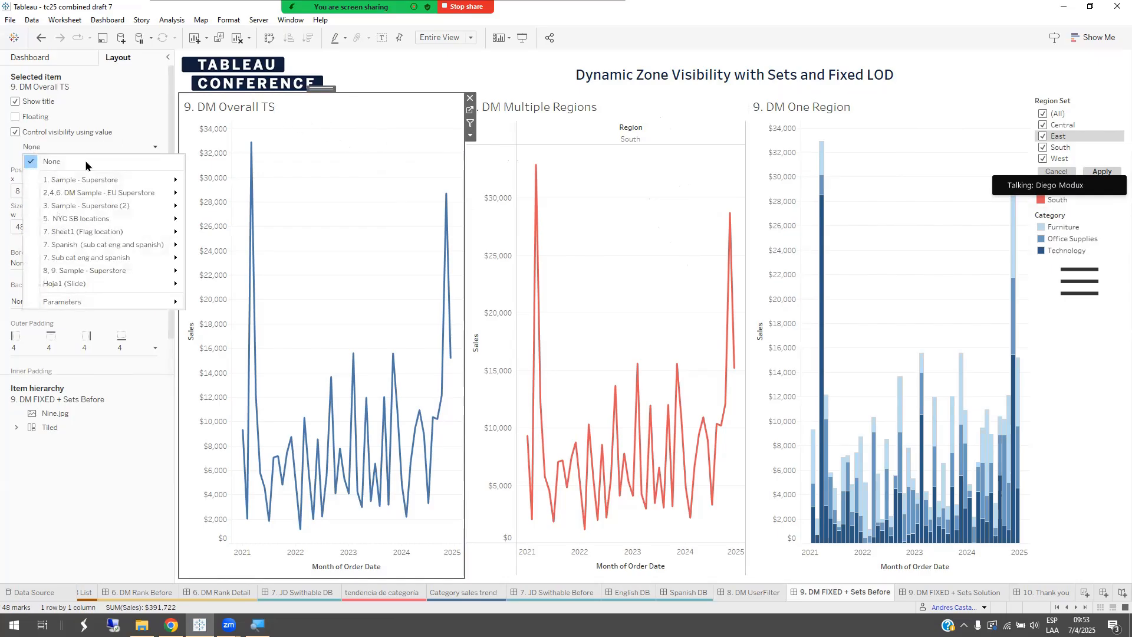
mouse_move(116, 273)
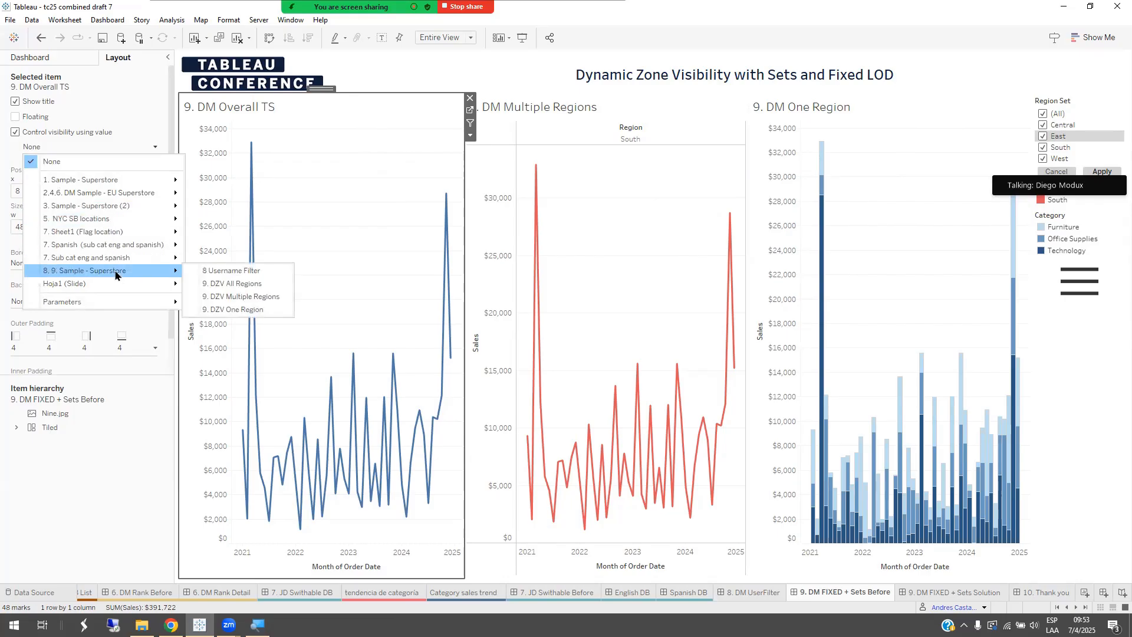
left_click(231, 285)
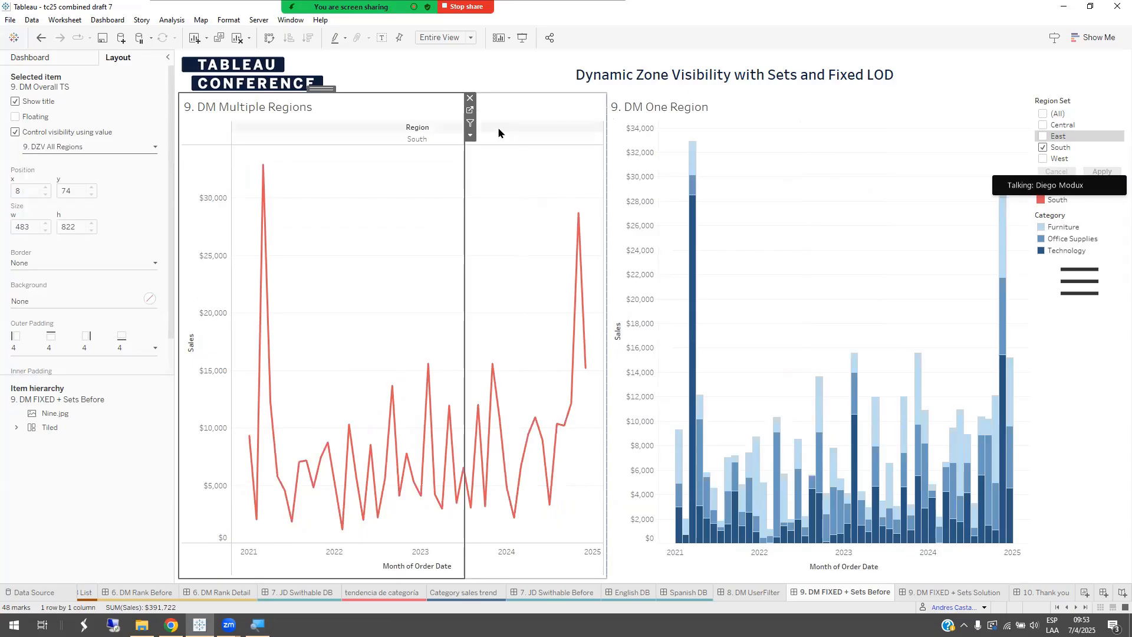
Step: Control the 9. DM Multiple Regions chart's visibility with the 9. DZV Multiple Regions field
left_click(86, 148)
mouse_move(127, 269)
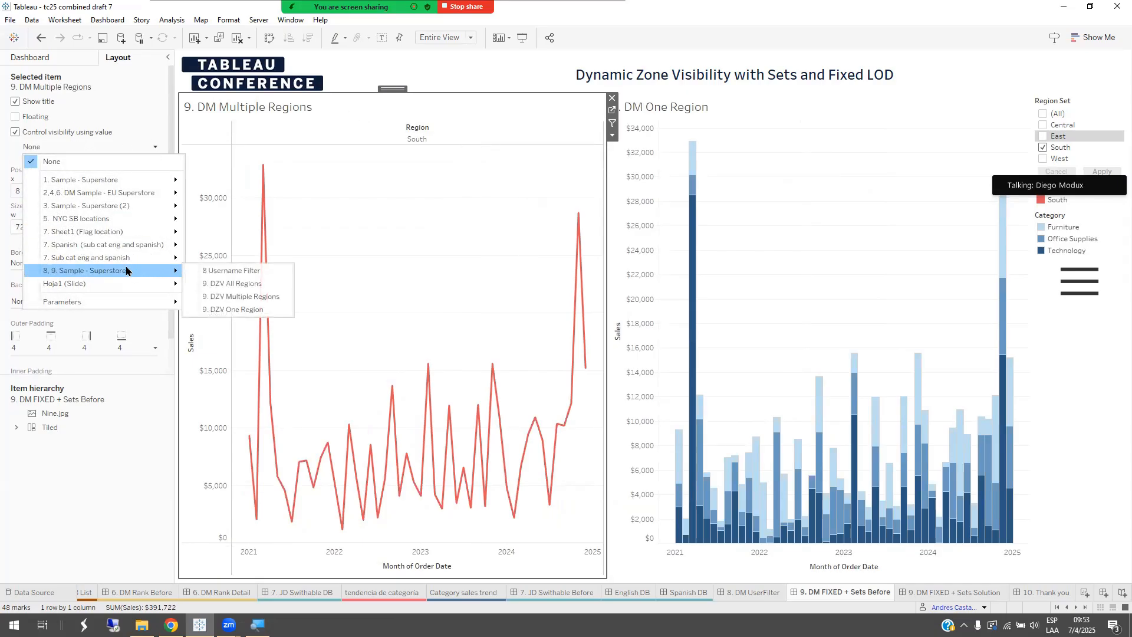
left_click(233, 297)
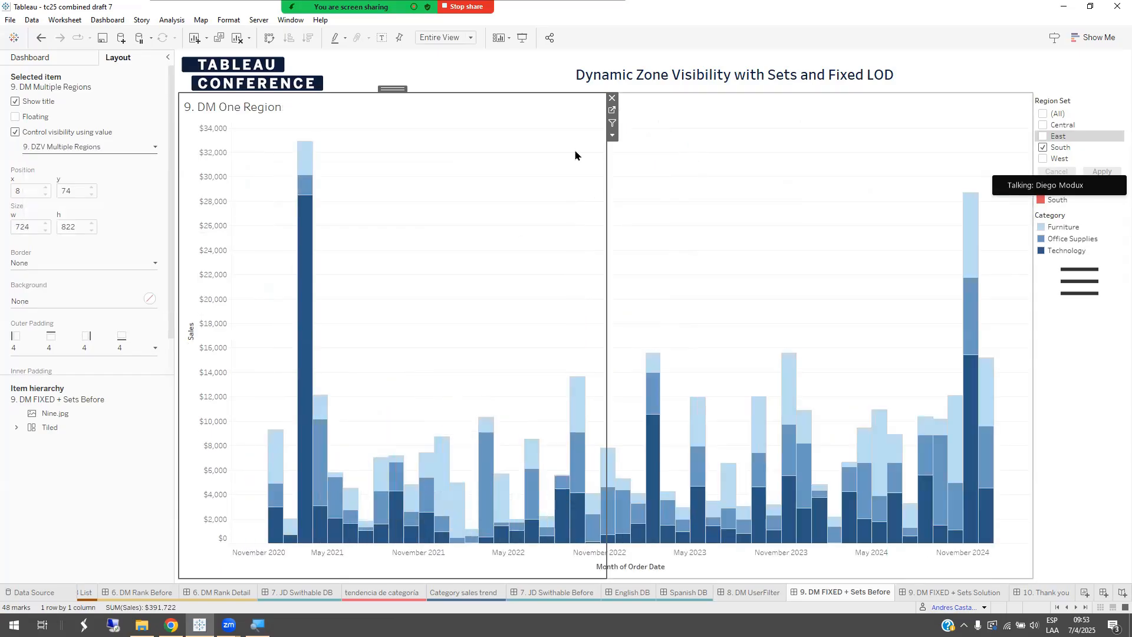
Step: Control the 9. DM One Region chart's visibility with the 9. DZV One Region field
left_click(234, 152)
left_click(30, 134)
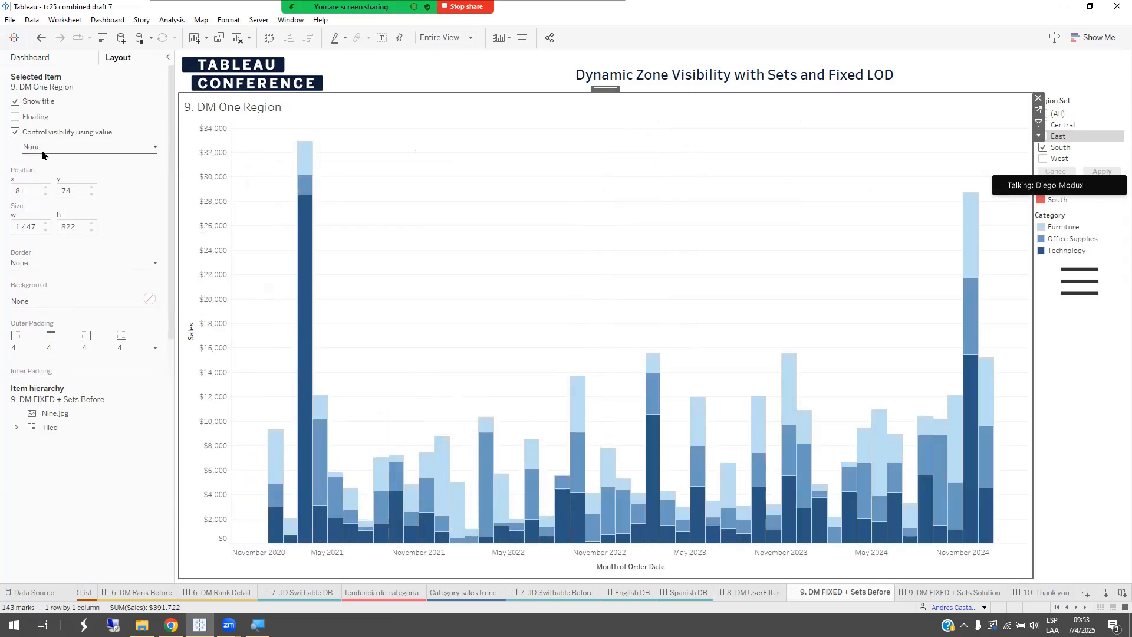
left_click(81, 148)
mouse_move(93, 270)
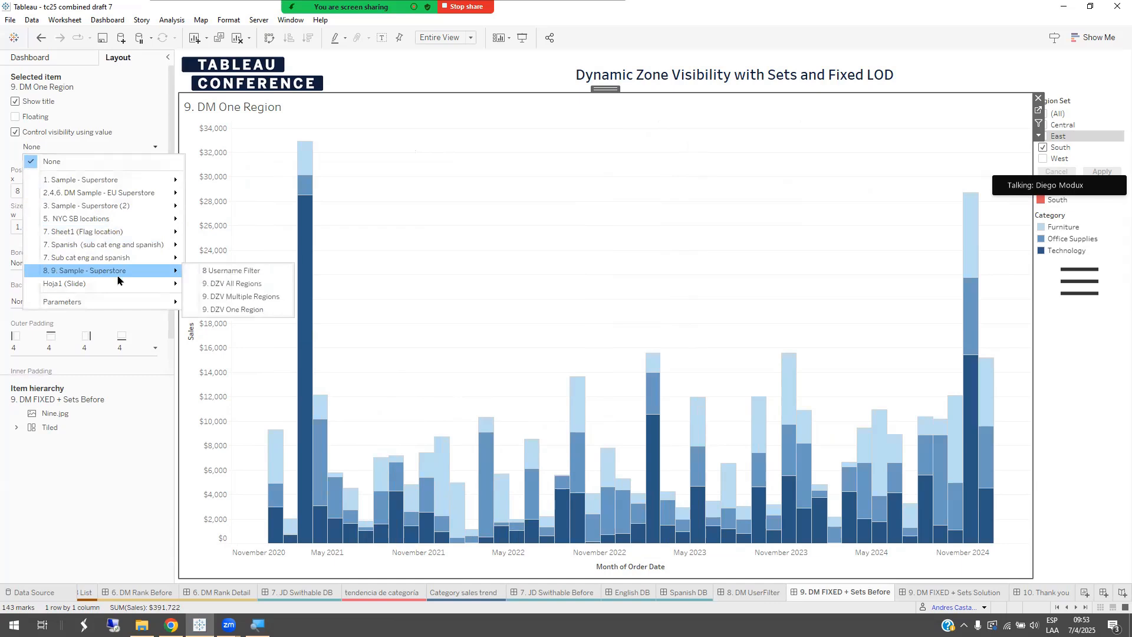
left_click(236, 310)
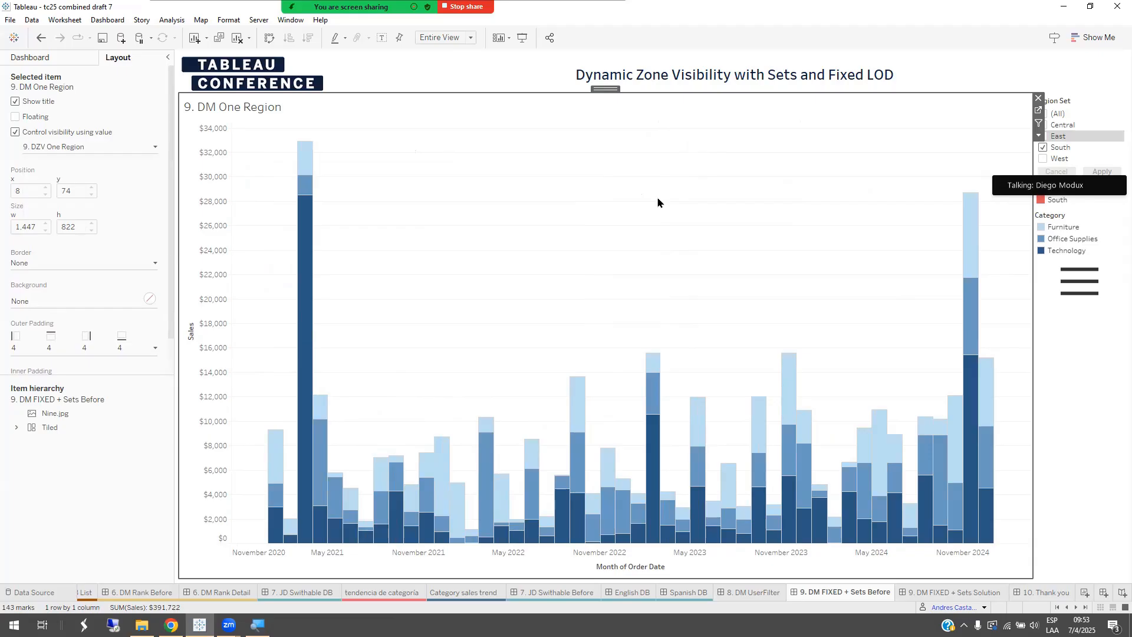
Step: Show the overlay with the three DZV region formulas, examine how each counts the Region Set members, and hide it again
left_click(1096, 295)
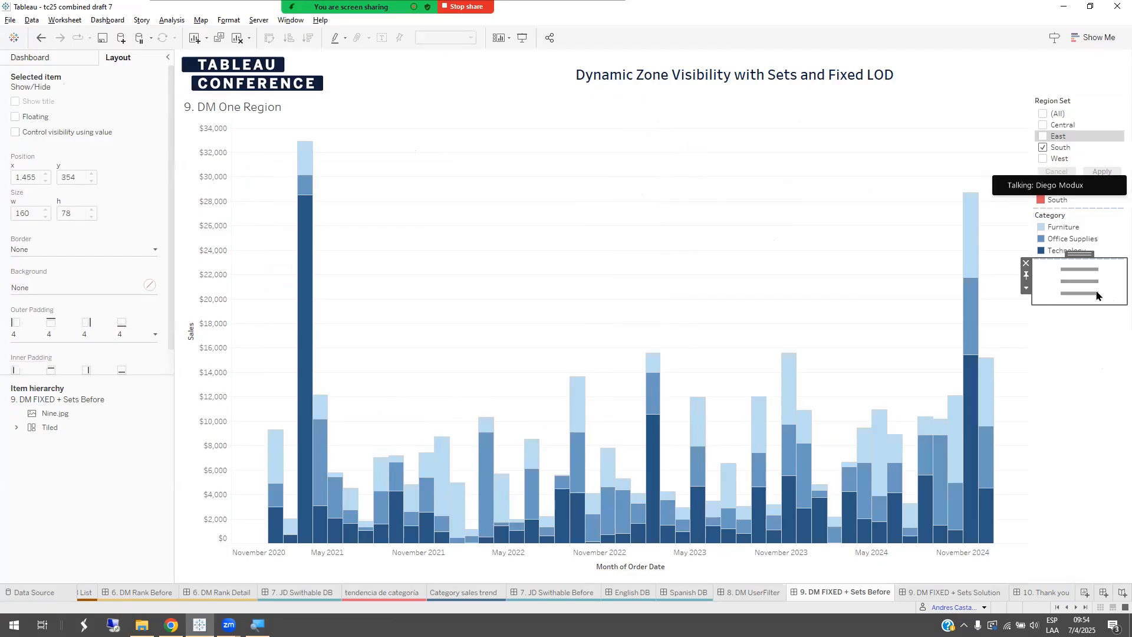
left_click(1096, 294)
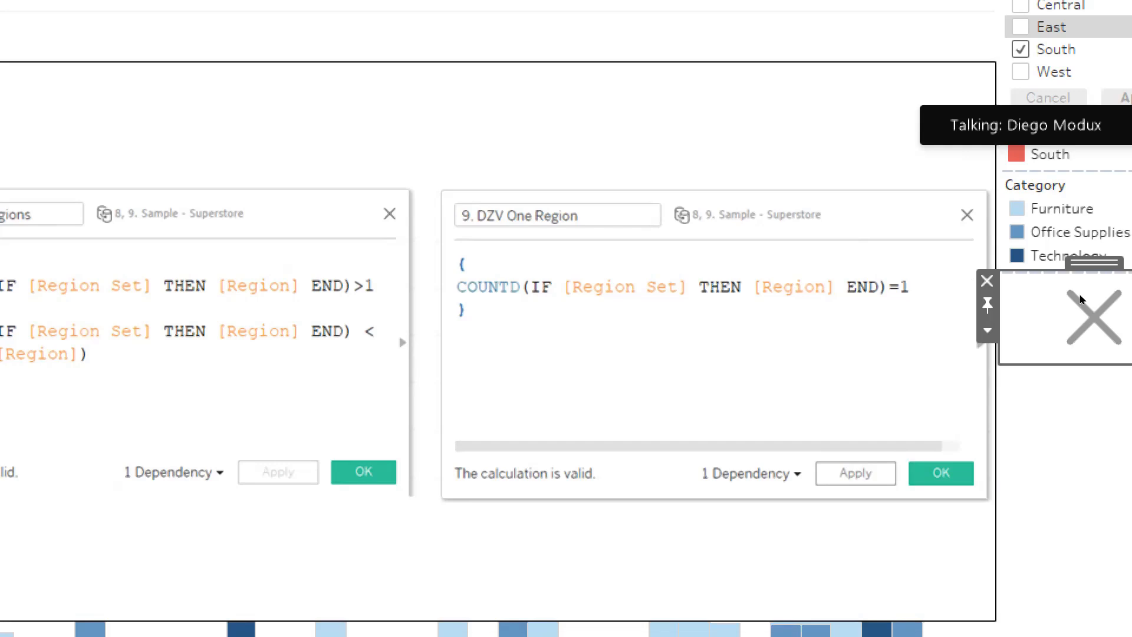
key("super")
key("super")
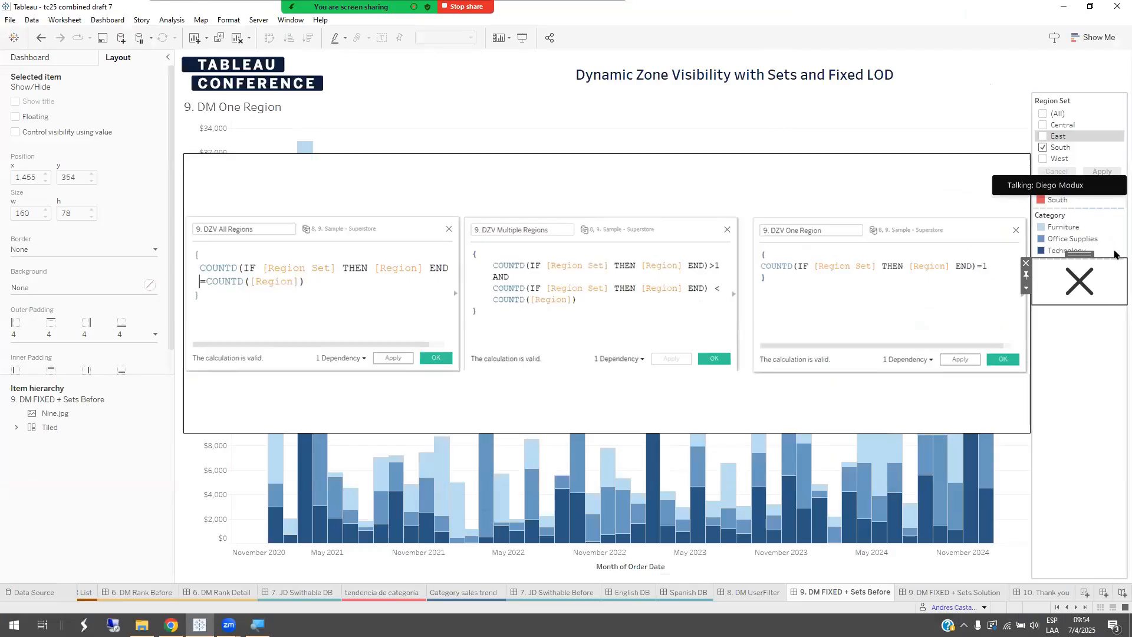
left_click(1086, 101)
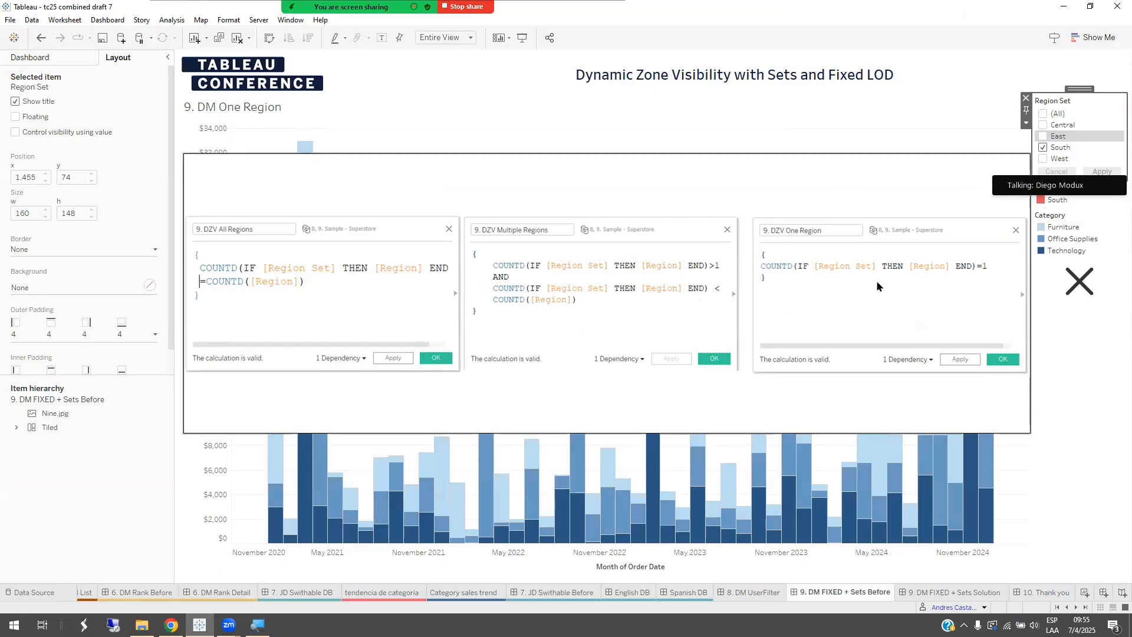
left_click(1084, 286)
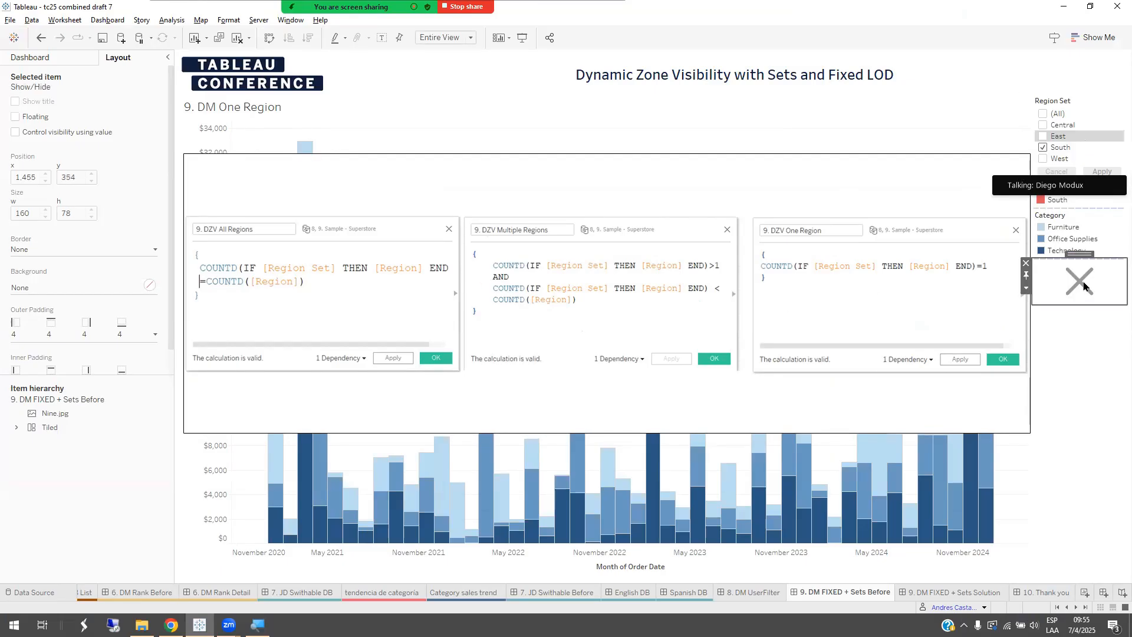
left_click(1083, 286, "alt")
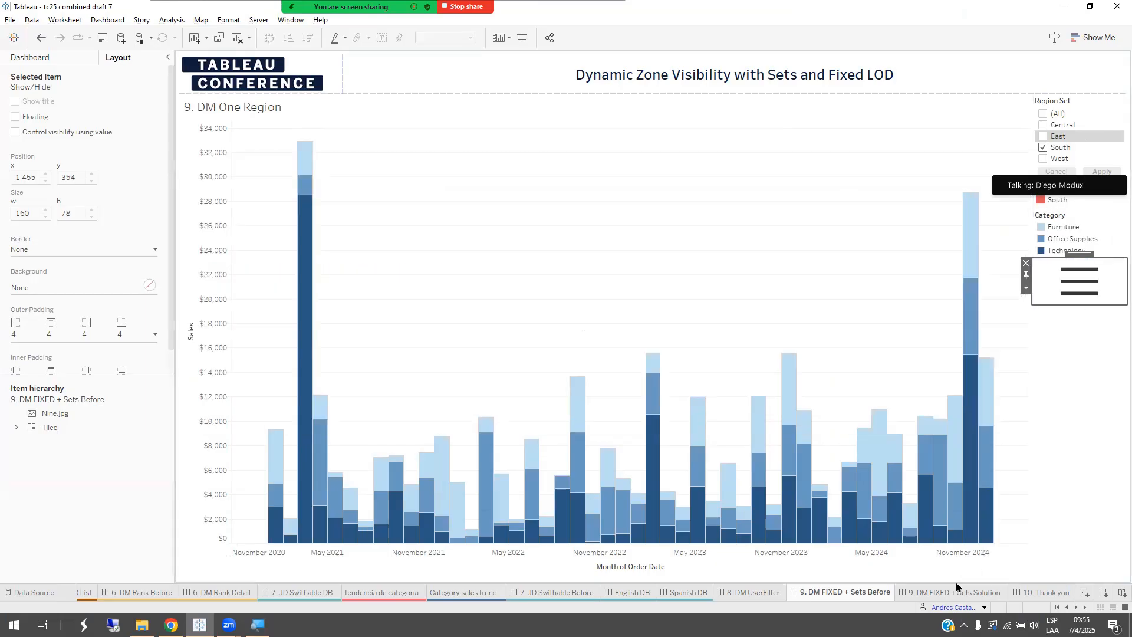
Step: Go to the 10. Thank you dashboard and refresh the 3. Sample - Superstore (2) data source to update its time-based image visibility
left_click(1044, 593)
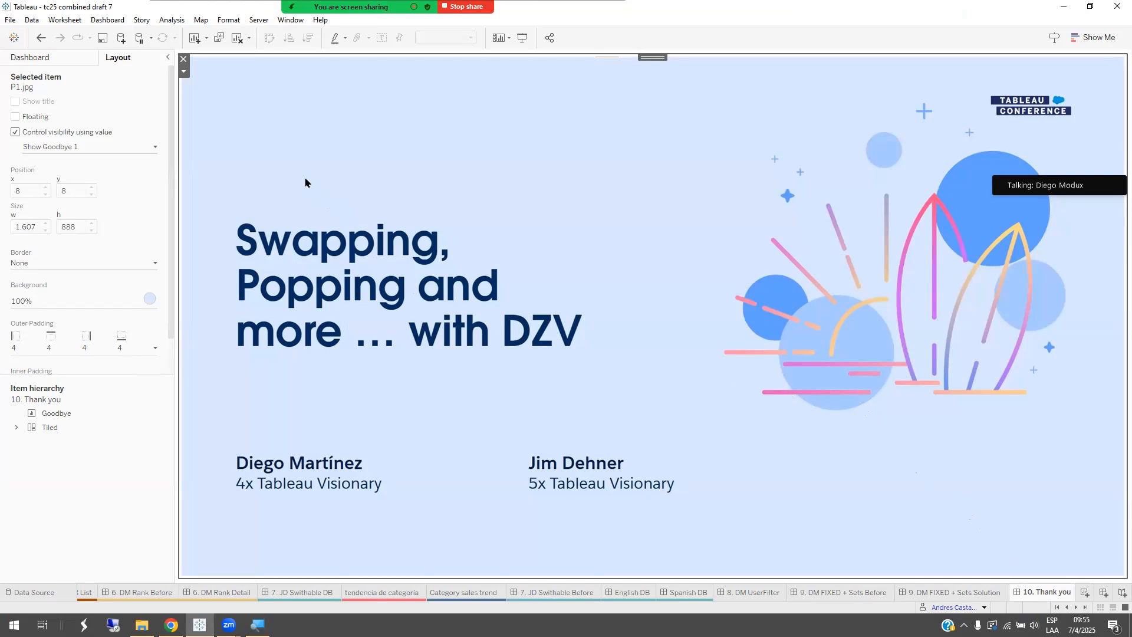
left_click(32, 20)
mouse_move(108, 147)
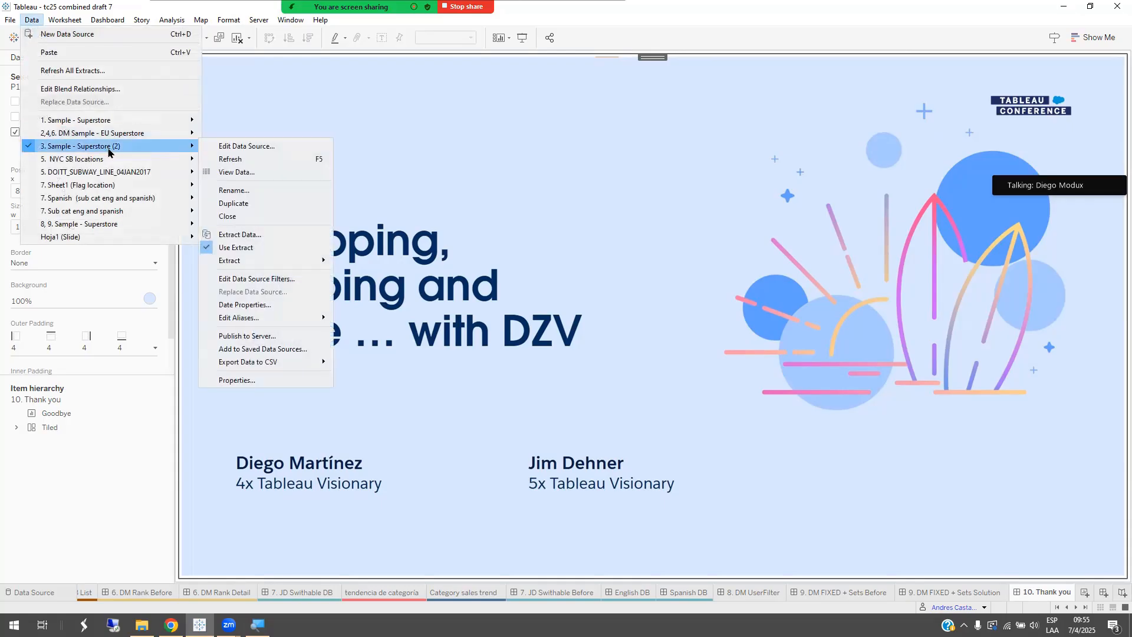
left_click(240, 159)
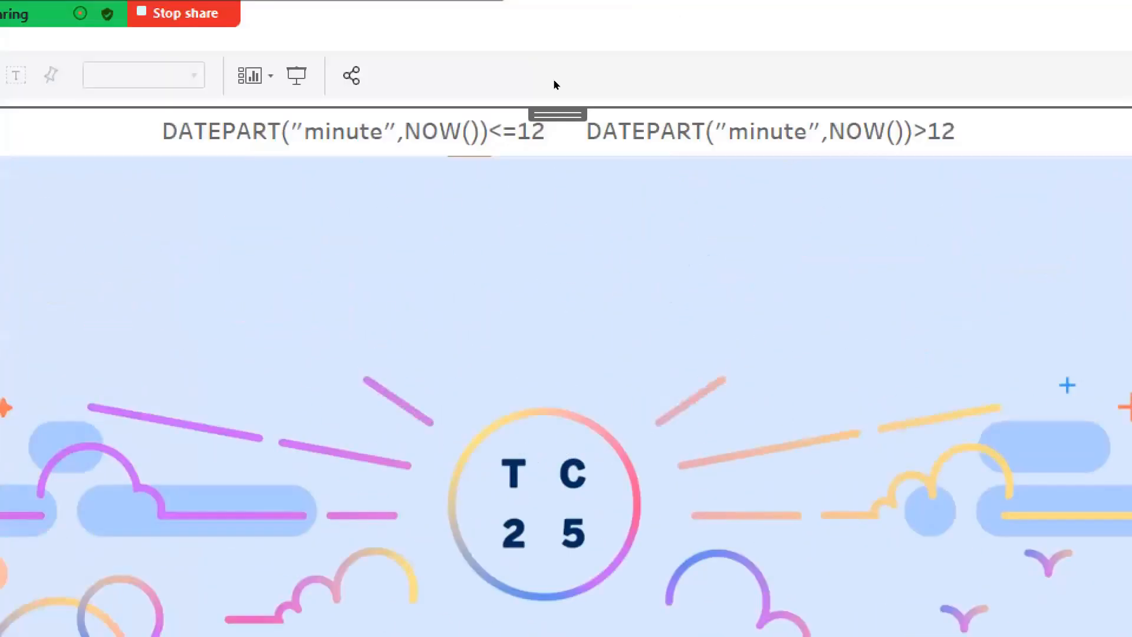
mouse_move(493, 62)
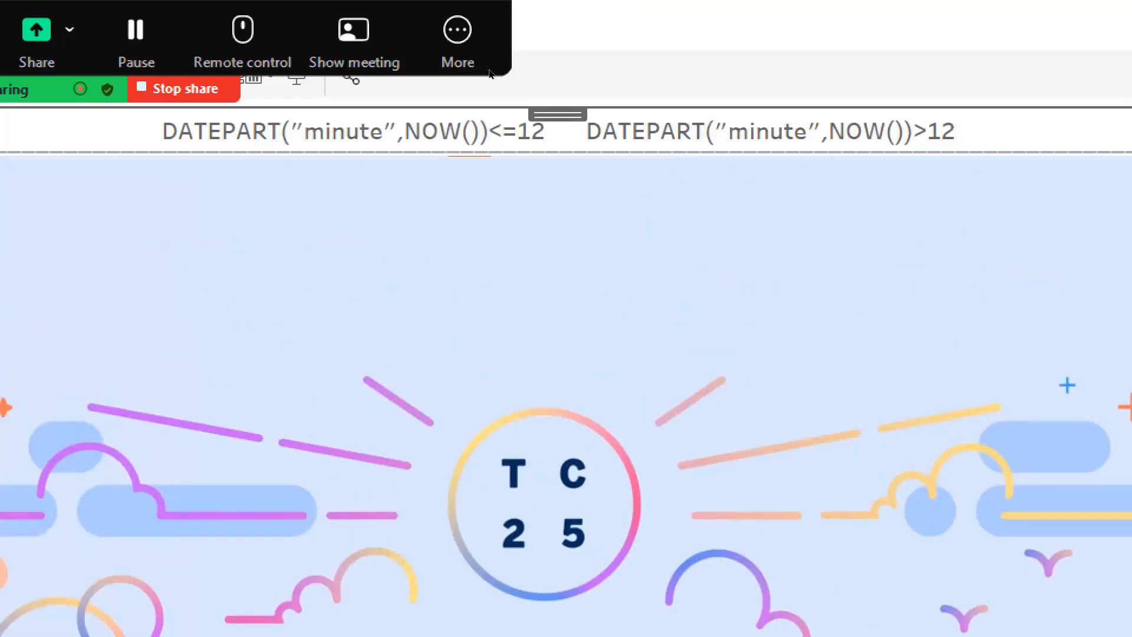